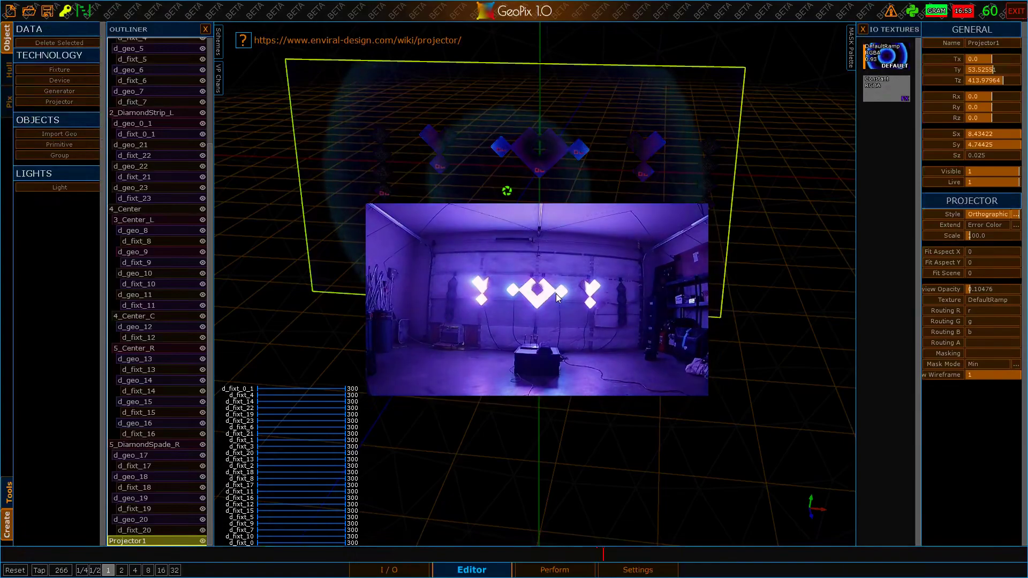
Step: Examine the finished project's projector mapping, its outliner hierarchy and the settings of 0_Device
drag(570, 311, 703, 442)
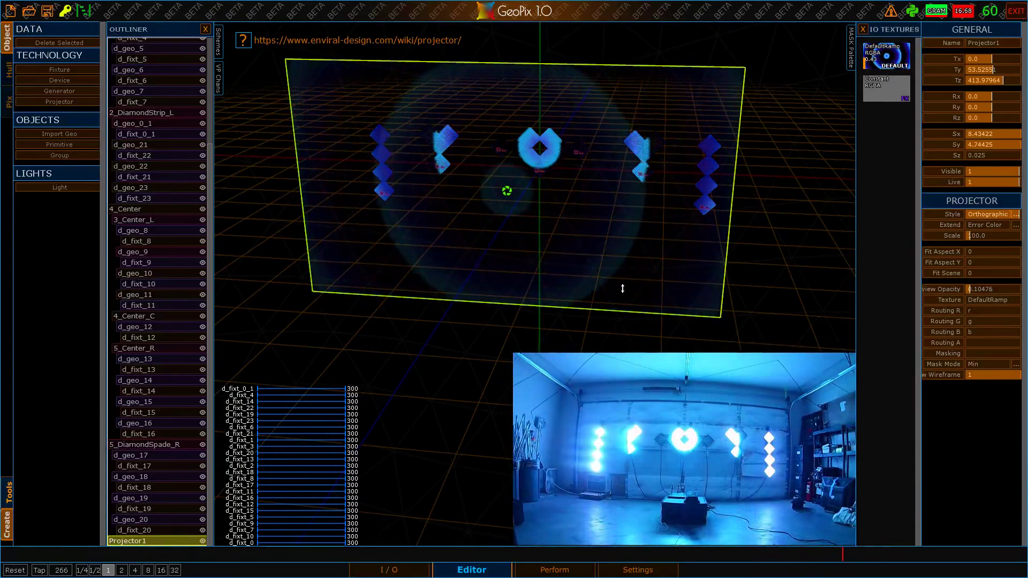
scroll(605, 257, up, 4)
alt+drag(605, 257, 677, 244)
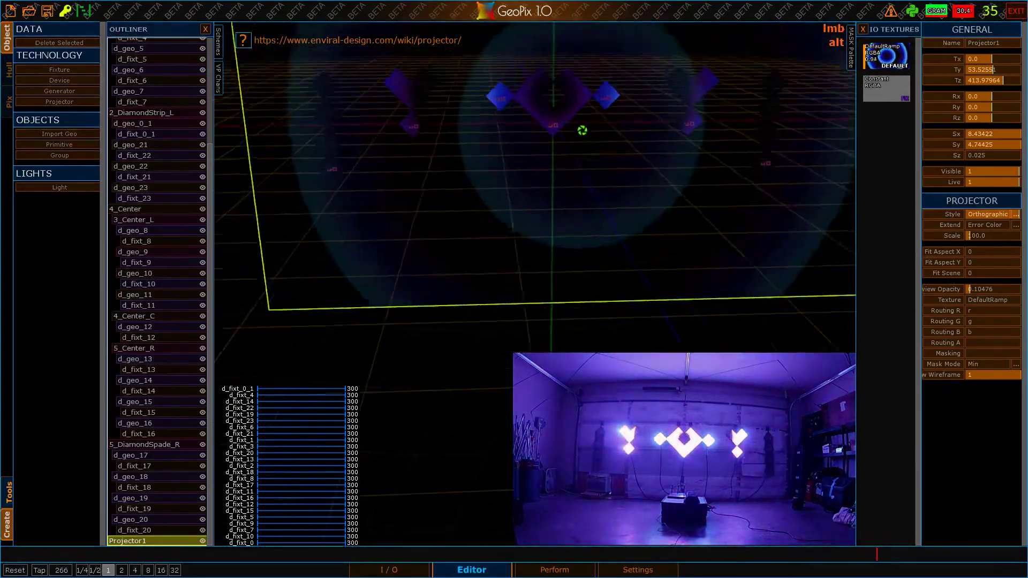
alt+middle_drag(678, 244, 672, 255)
alt+drag(672, 255, 581, 281)
scroll(145, 263, up, 5)
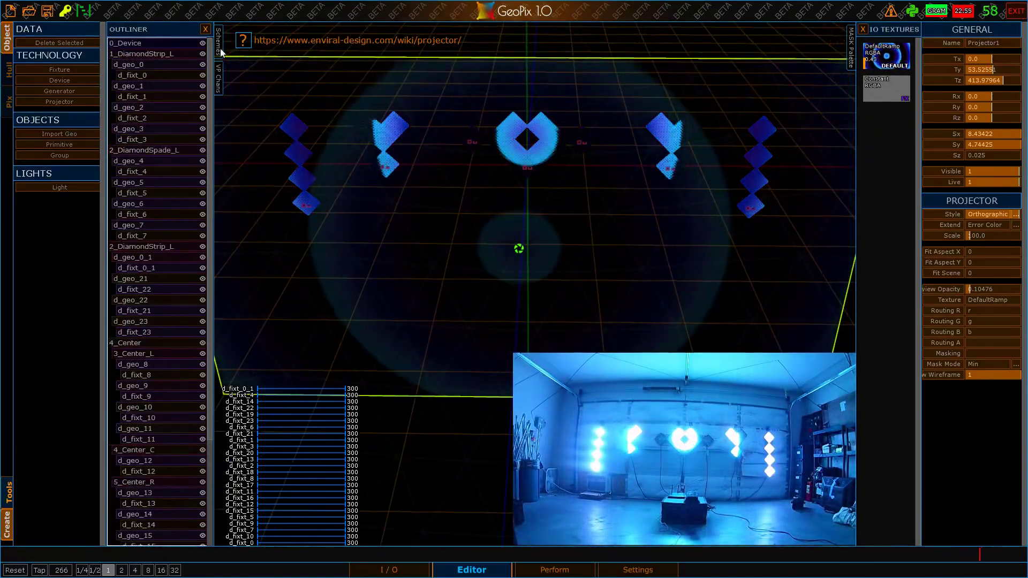
drag(211, 47, 219, 74)
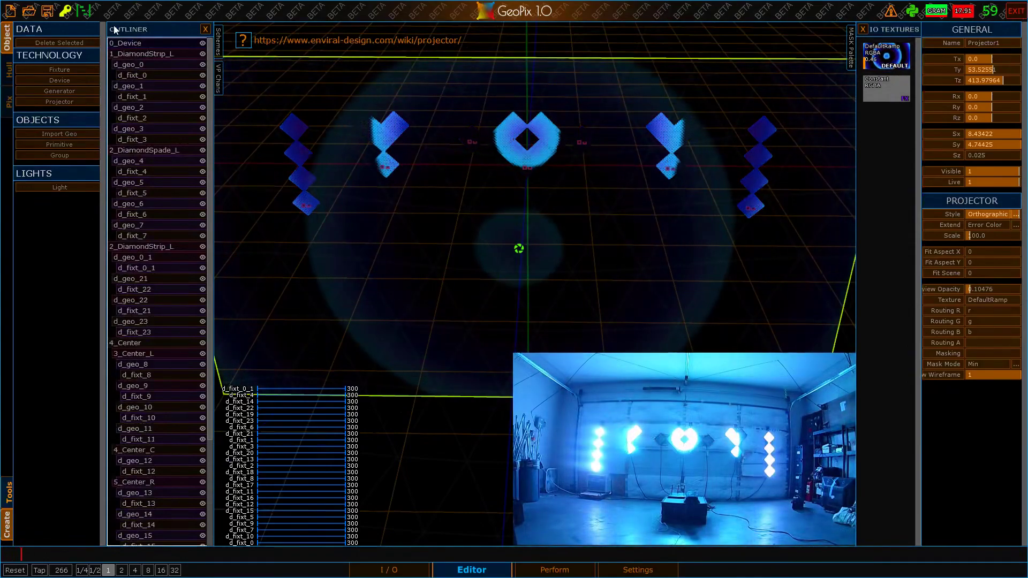
click(129, 43)
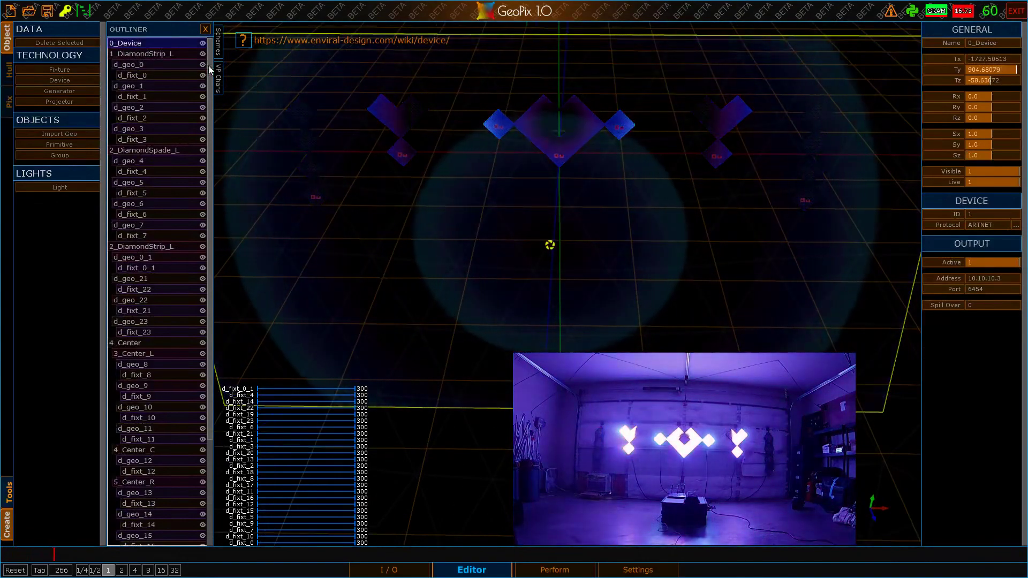
drag(207, 66, 207, 92)
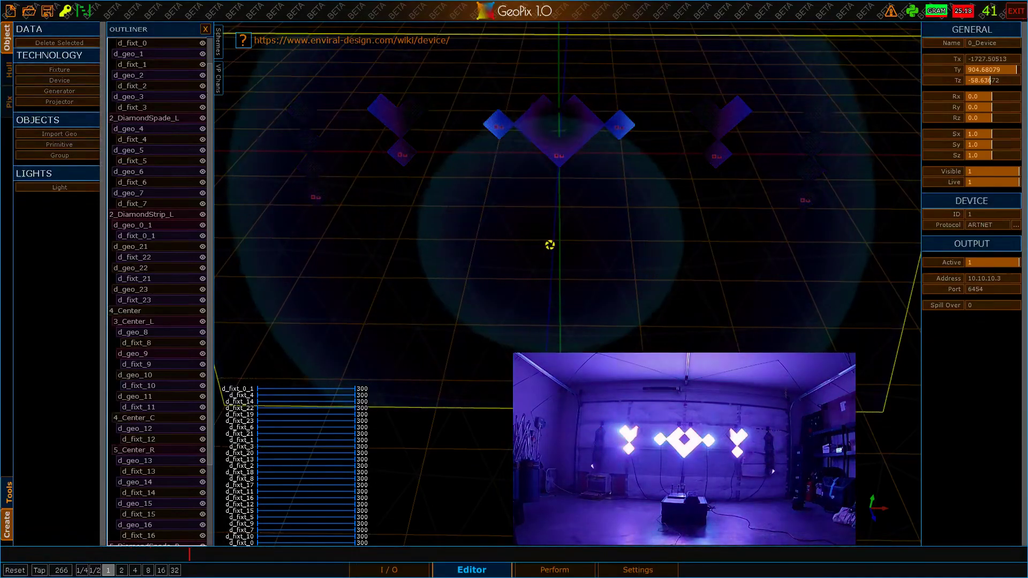
alt+right_drag(550, 245, 517, 258)
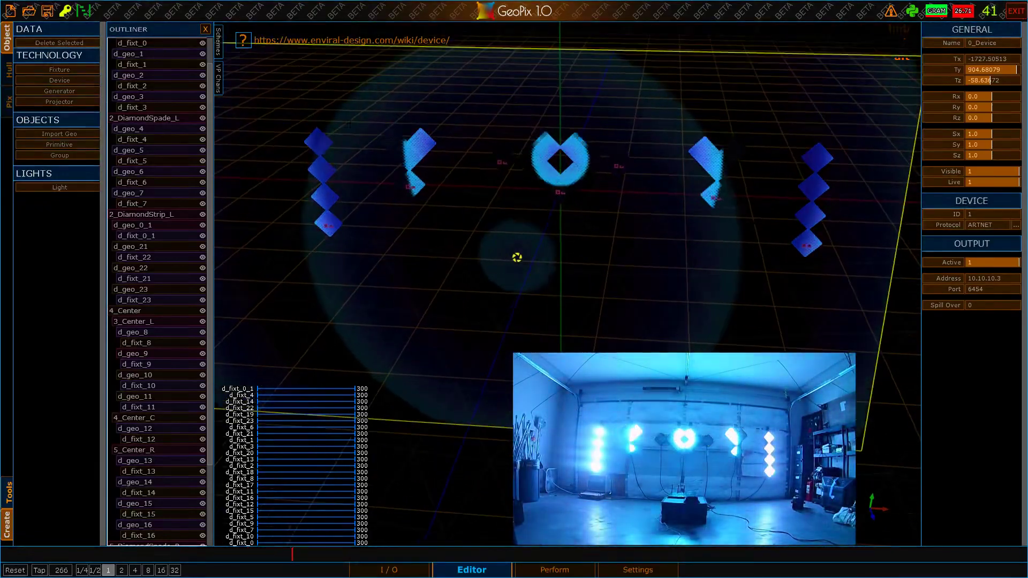
Step: Start a new empty project to clear the existing scene
click(11, 10)
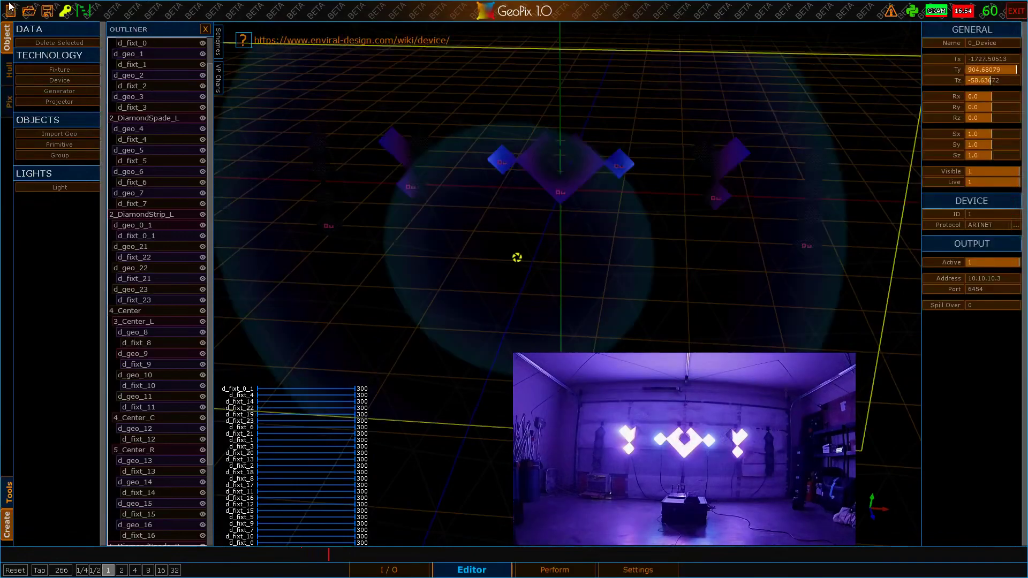
click(64, 10)
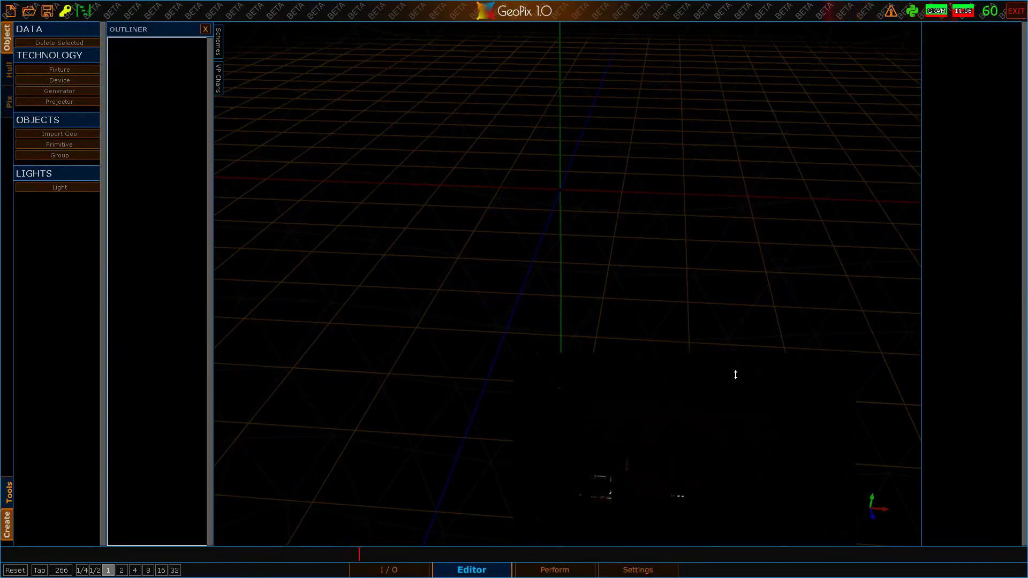
drag(773, 427, 817, 440)
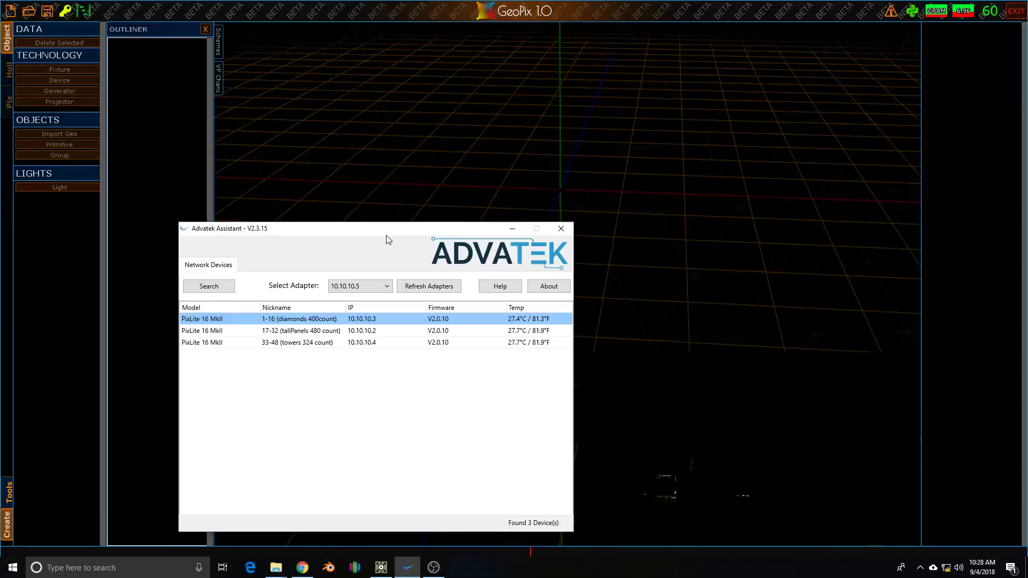
Step: Switch to Advatek Assistant, search for network devices and open the configuration of the PixLite 16 MkII at 10.10.10.3
drag(386, 237, 448, 142)
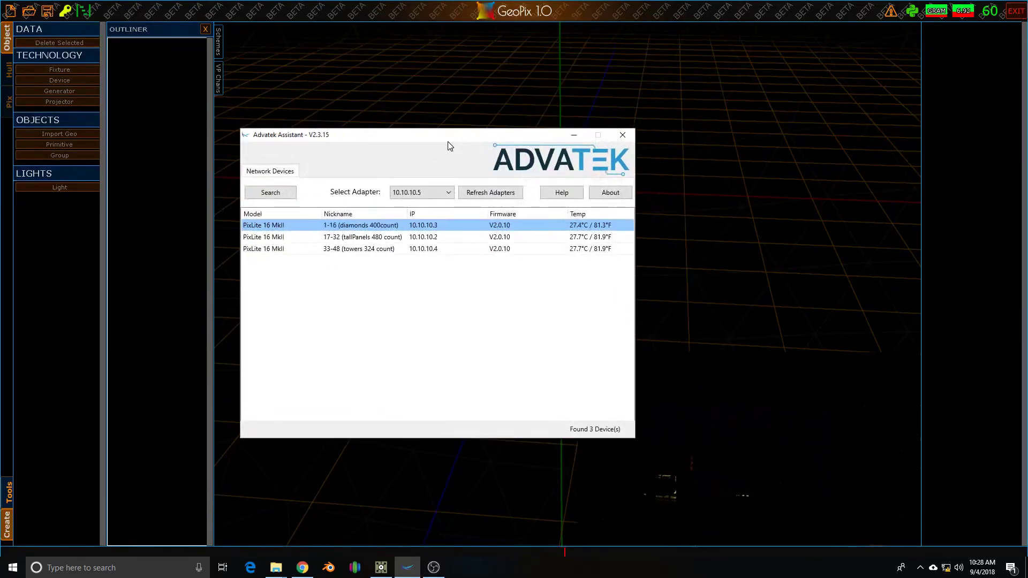
click(279, 194)
double_click(346, 228)
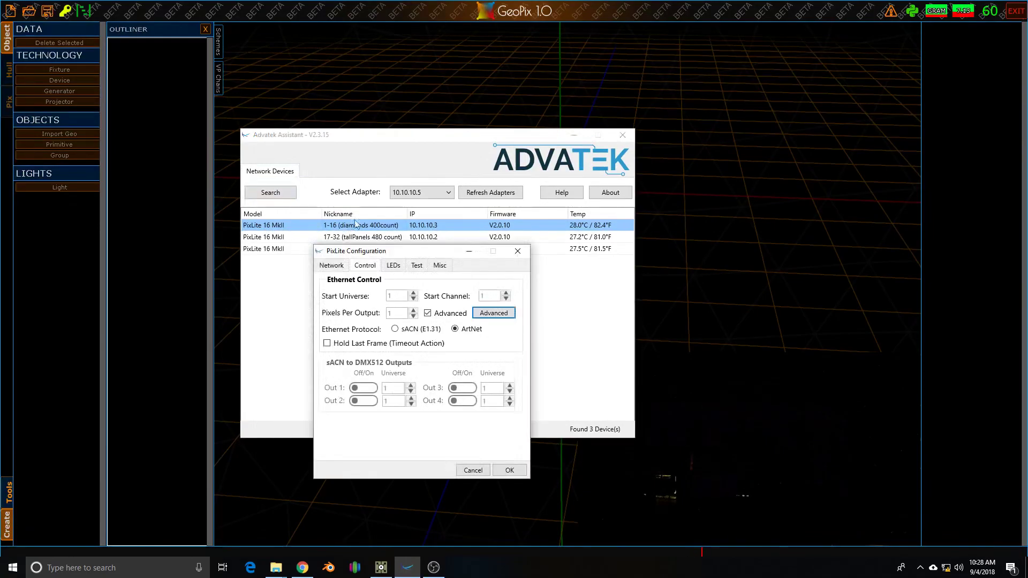
drag(401, 244, 388, 171)
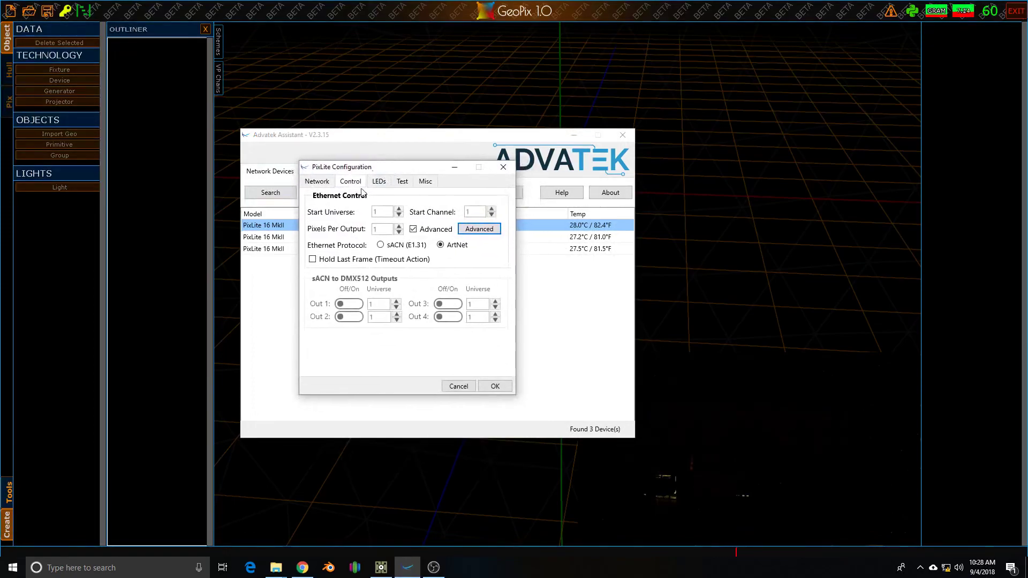
Step: Examine the controller's advanced output universes and channels, try Automatic Sequential Channels, and cancel the output changes
click(323, 180)
click(357, 181)
click(479, 229)
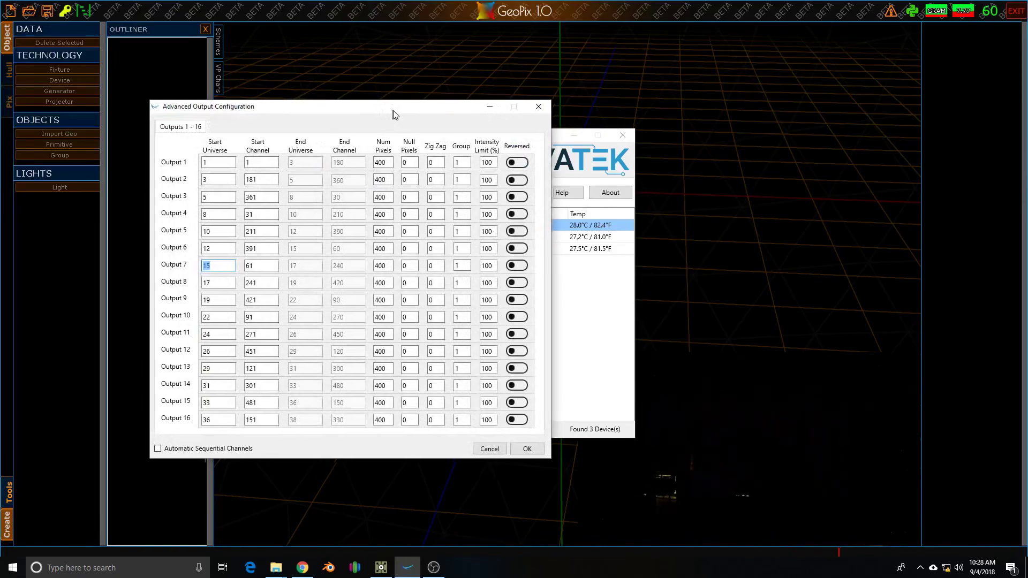
drag(390, 114, 405, 112)
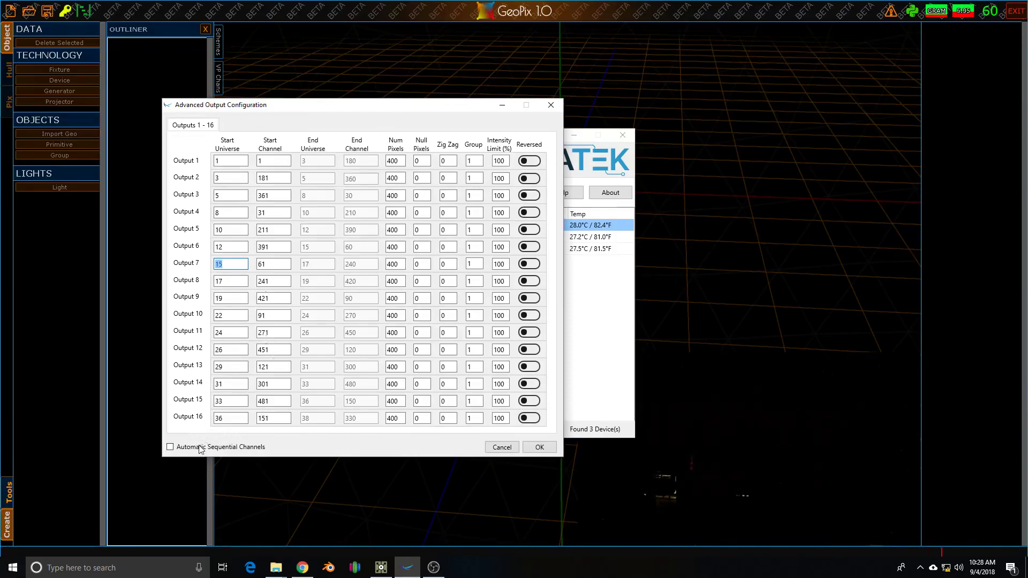
click(234, 448)
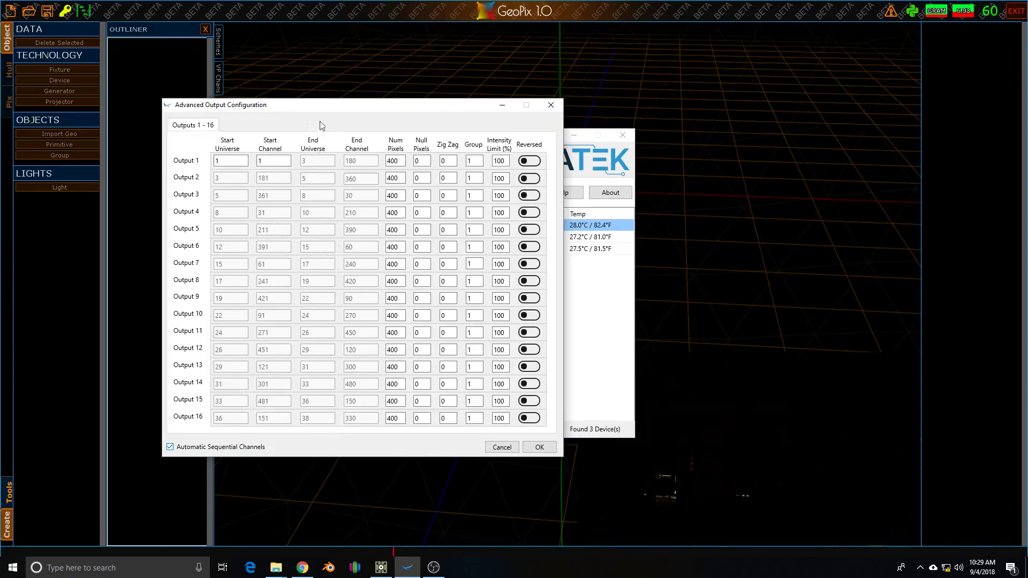
drag(318, 109, 407, 97)
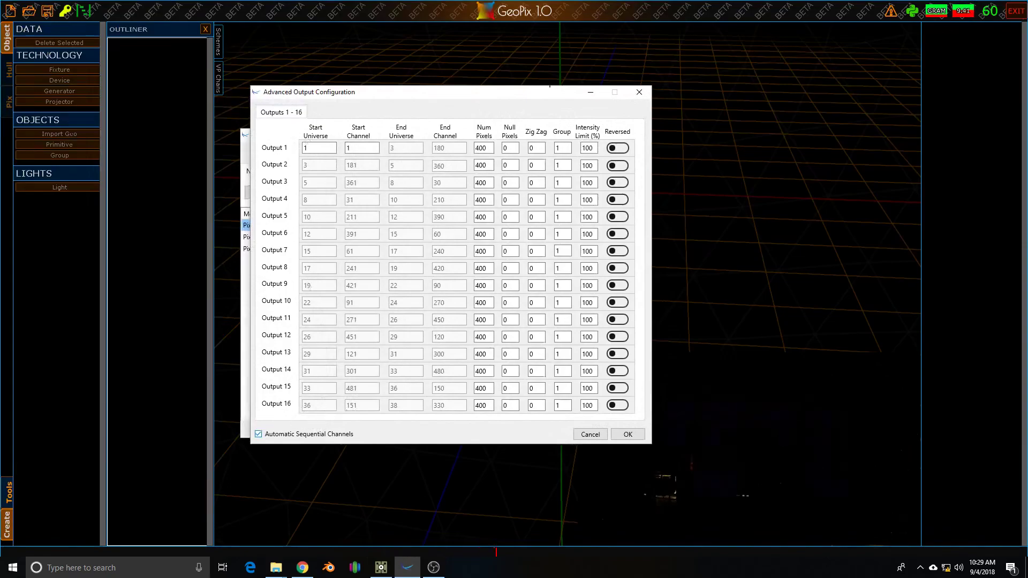
drag(428, 100, 459, 113)
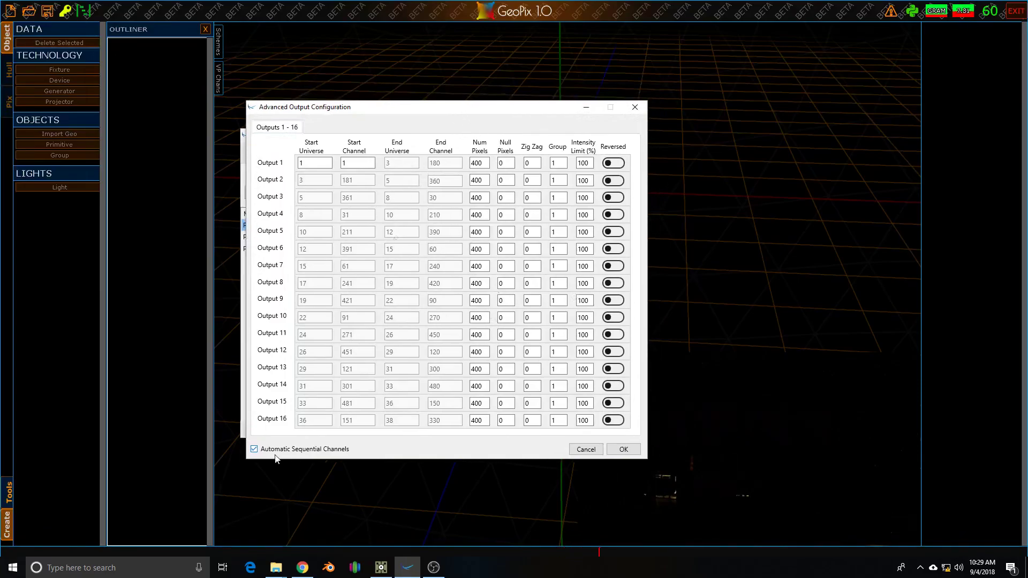
click(589, 453)
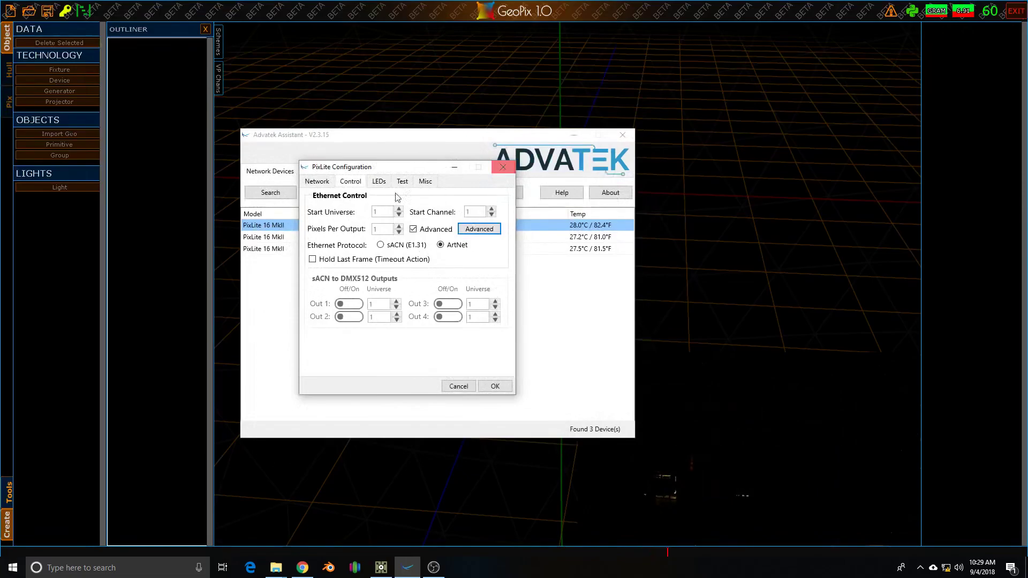
Step: Review the controller's LED, test and network settings, and close its configuration without saving
click(380, 182)
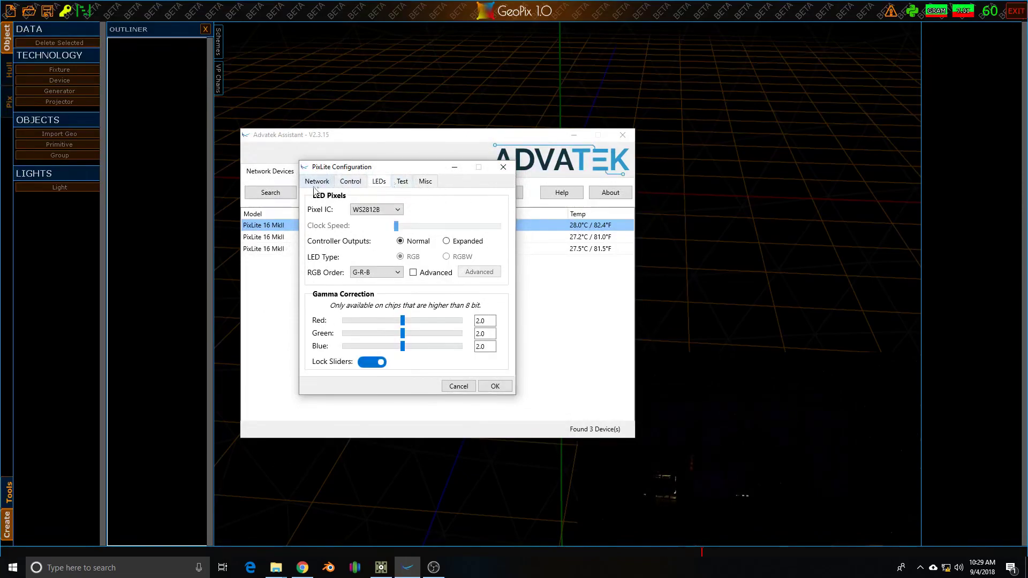
click(399, 182)
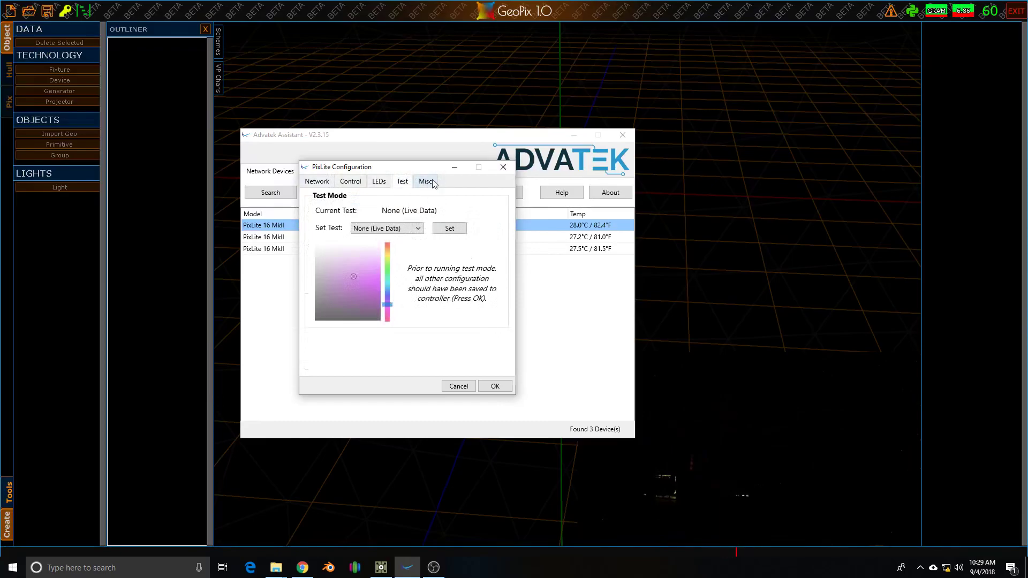
click(325, 183)
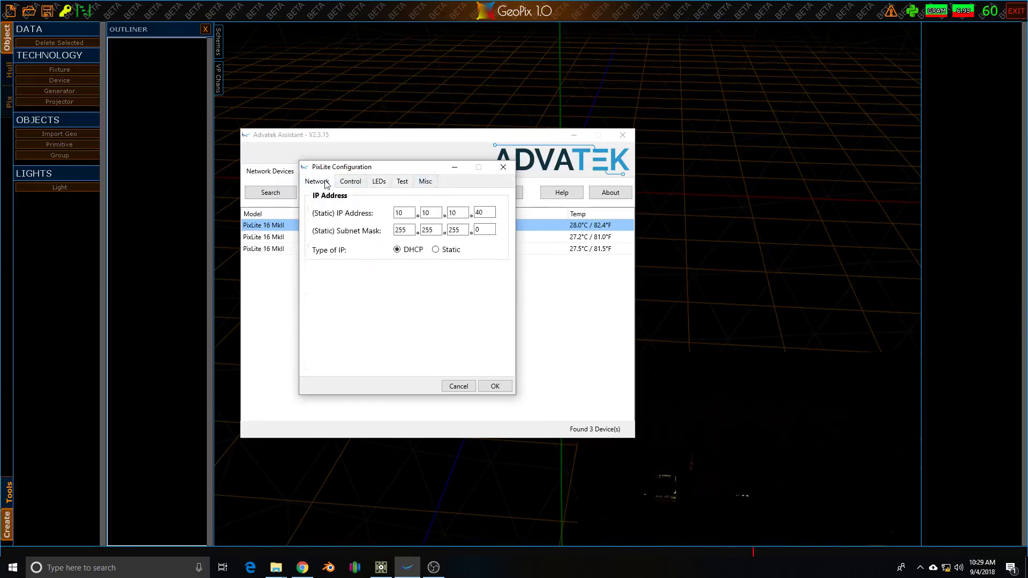
click(501, 169)
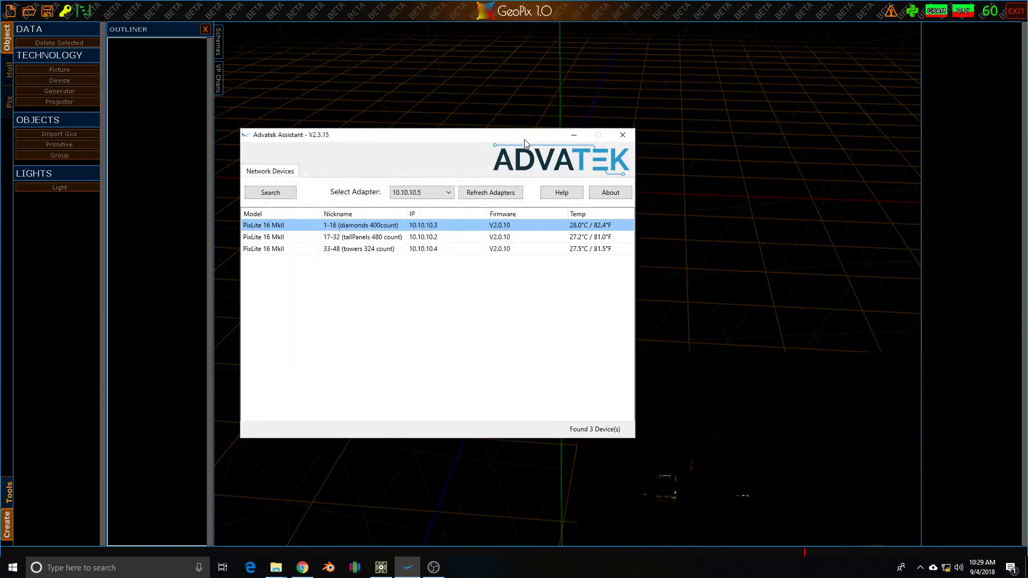
drag(525, 139, 542, 130)
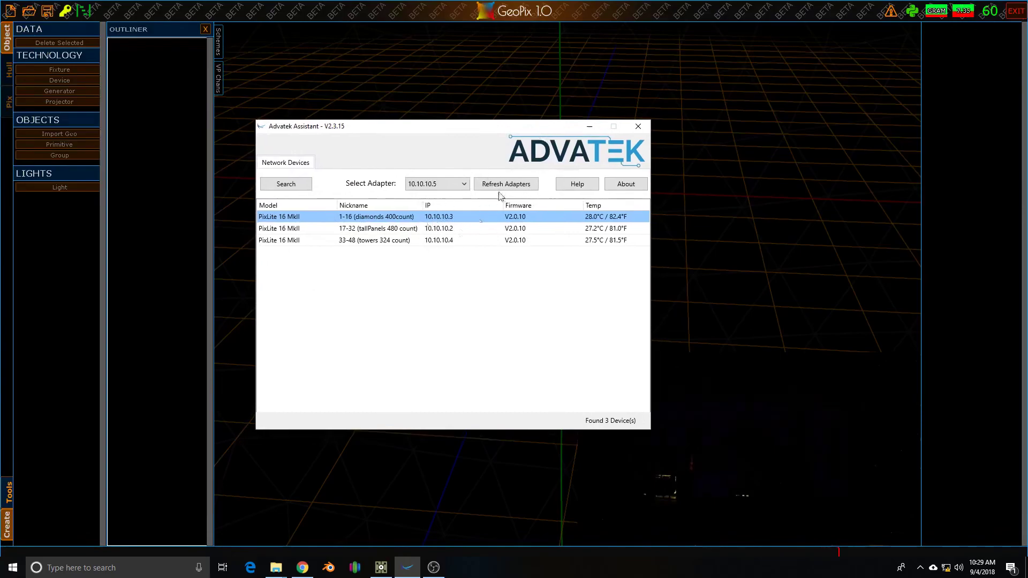
Step: Return to GeoPix, add a device to the empty scene and set its output address to 10.10.10.3
click(590, 126)
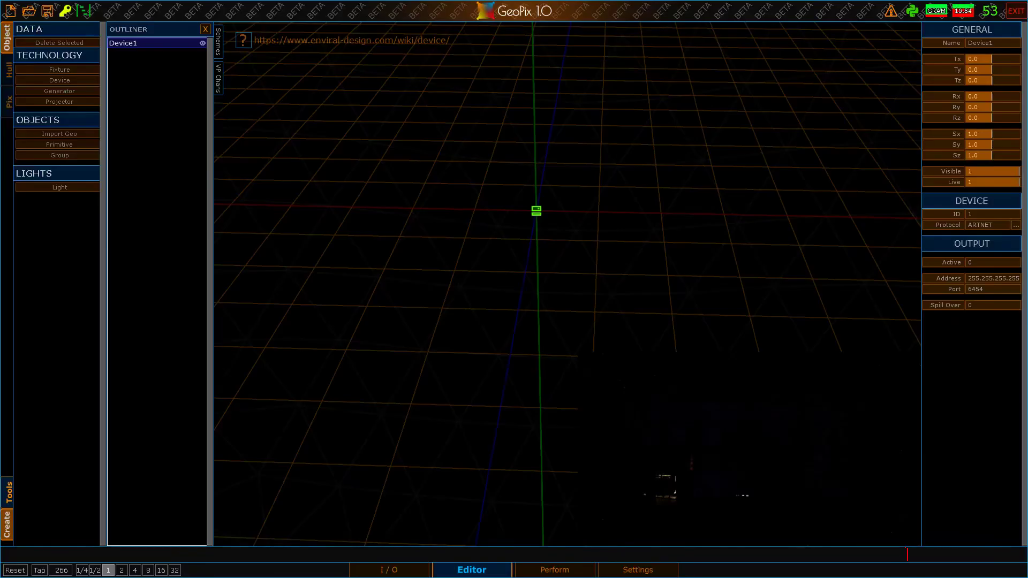
click(1004, 282)
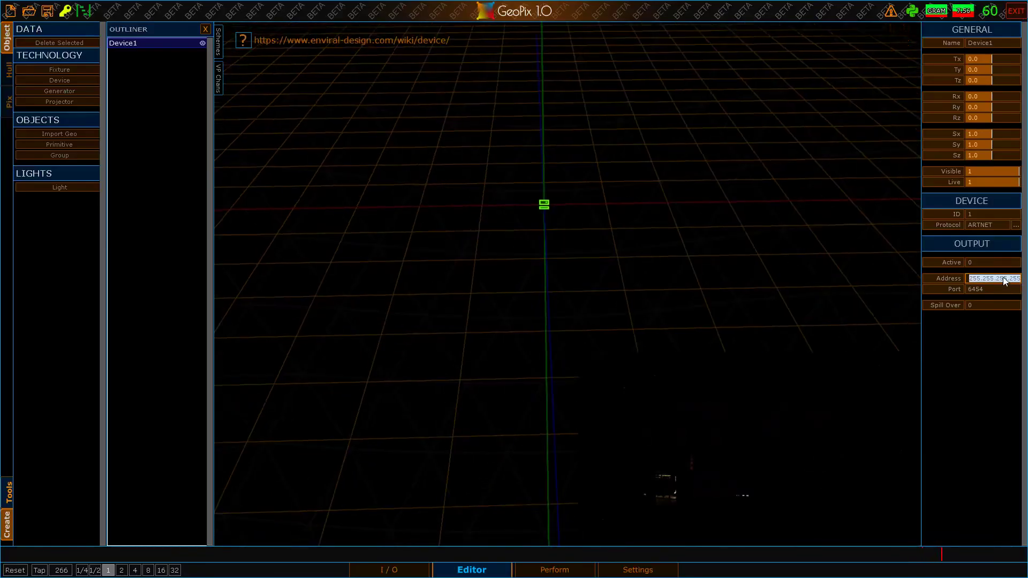
text(10.10.10.3)
key(Return)
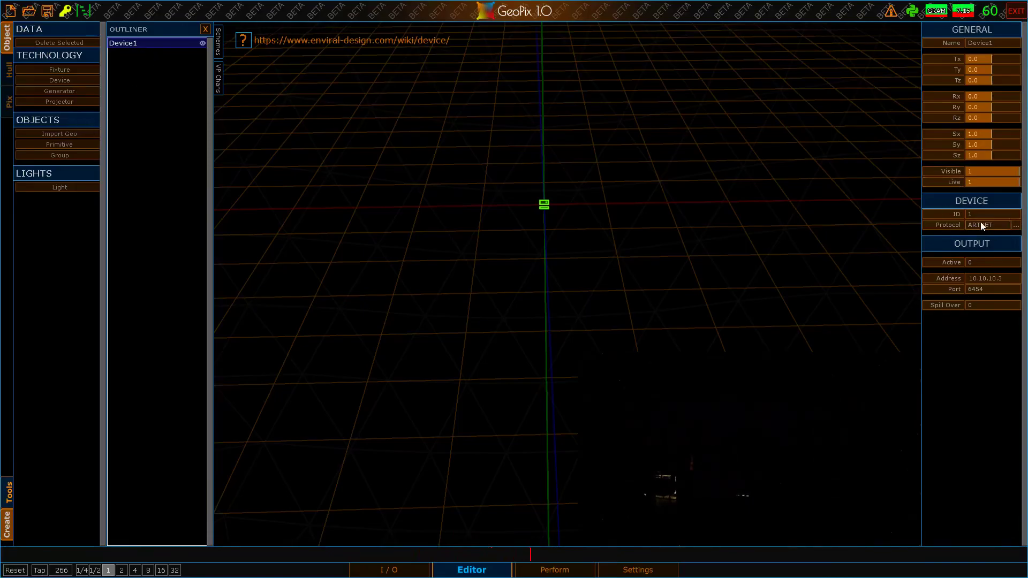
Step: Activate the device's output and move the device away from the origin, to about Ty 375 and Tz -35
alt+drag(890, 220, 828, 195)
alt+middle_drag(828, 195, 804, 217)
alt+drag(804, 217, 805, 219)
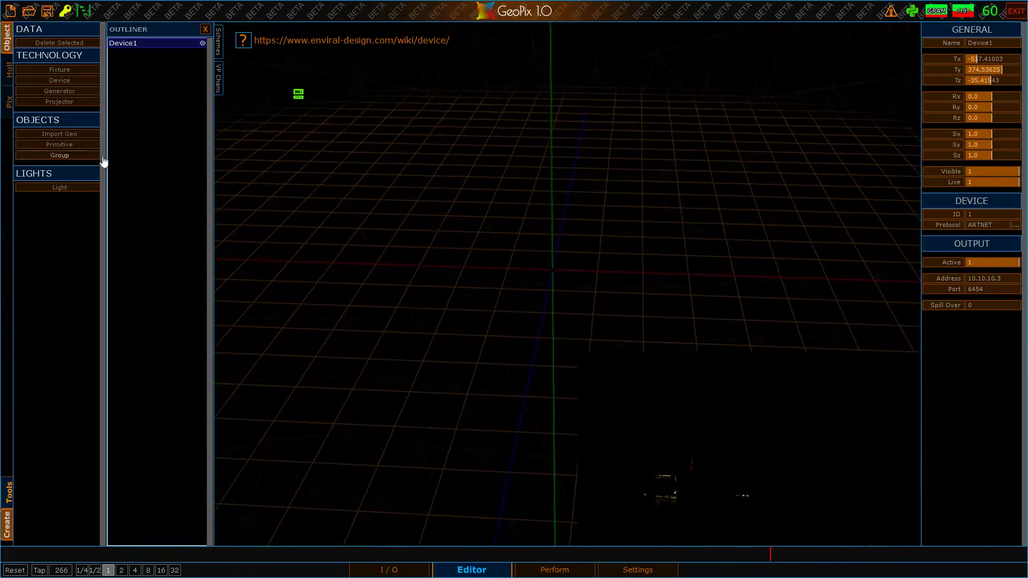
Step: Add a fixture at the scene origin
click(68, 69)
scroll(667, 274, up, 5)
alt+drag(522, 249, 492, 178)
alt+right_drag(492, 178, 574, 176)
alt+drag(574, 176, 548, 188)
alt+right_drag(549, 187, 555, 198)
mouse_move(555, 198)
alt+mouse_down()
mouse_move(558, 209)
mouse_move(569, 205)
alt+mouse_up()
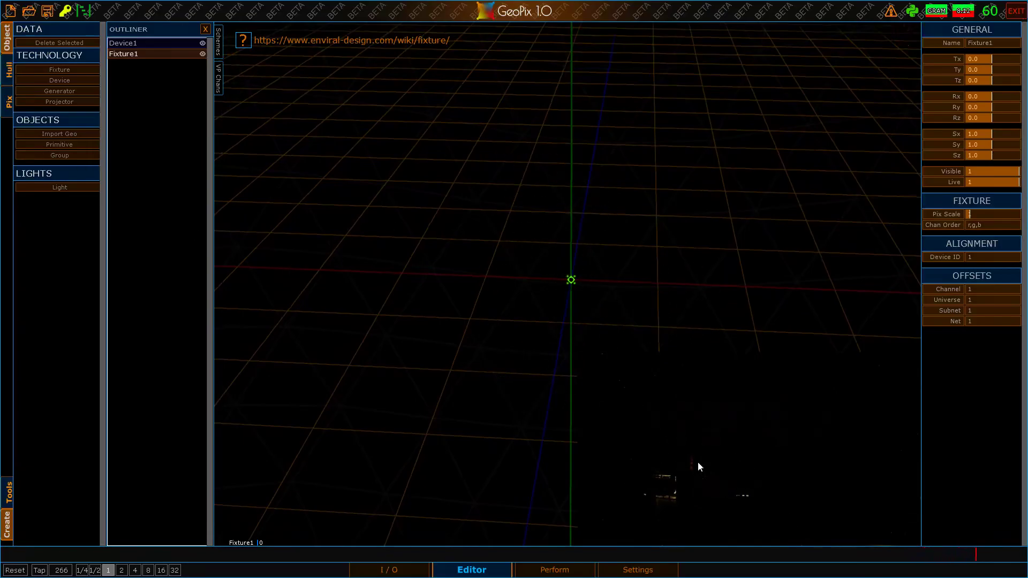
alt+drag(571, 193, 333, 93)
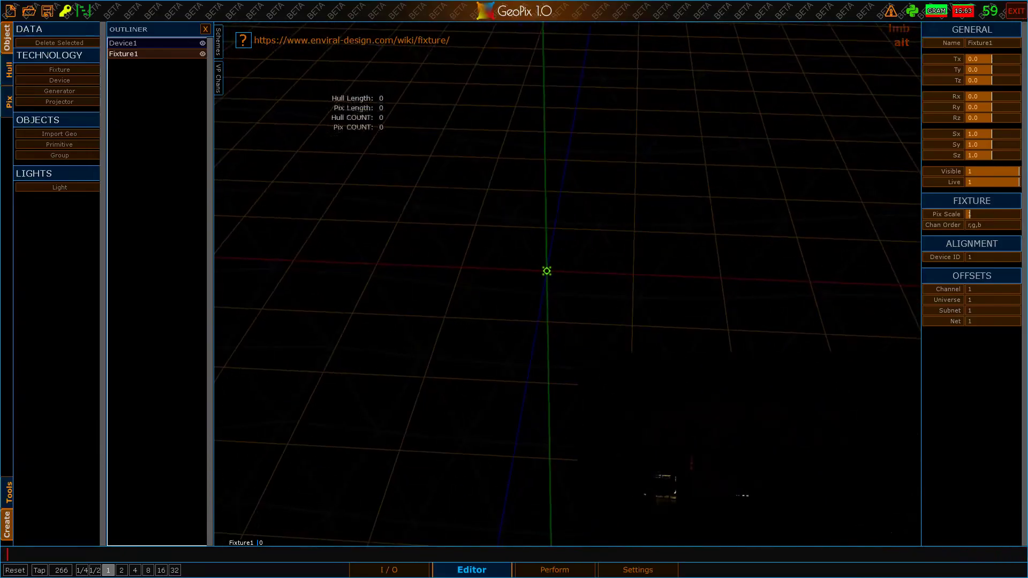
Step: Add one hull to Fixture1 at the grid origin using Hull Add Mode with grid snapping enabled, and leave the add mode
click(5, 72)
alt+right_drag(590, 235, 552, 196)
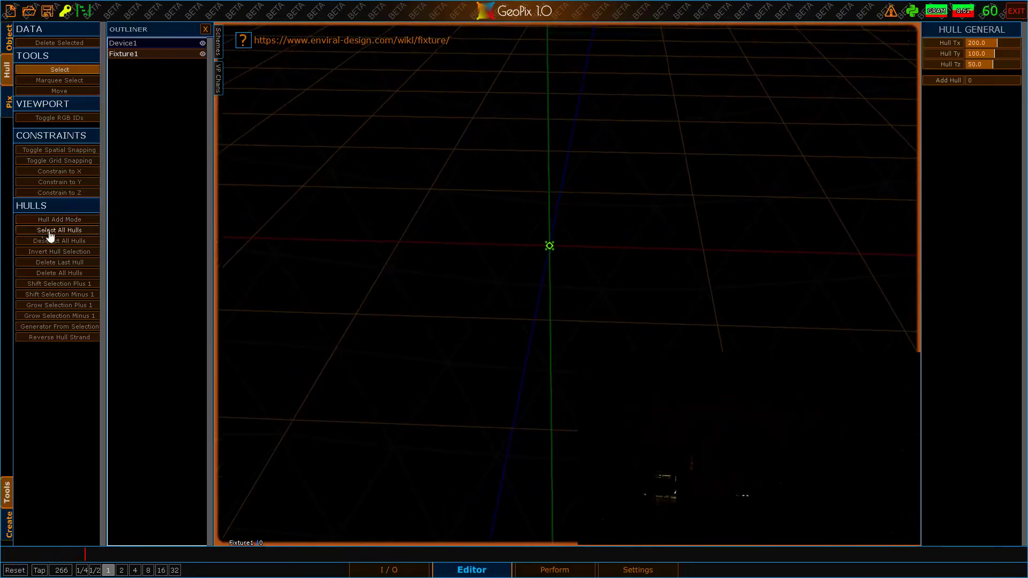
click(60, 220)
alt+drag(567, 207, 557, 239)
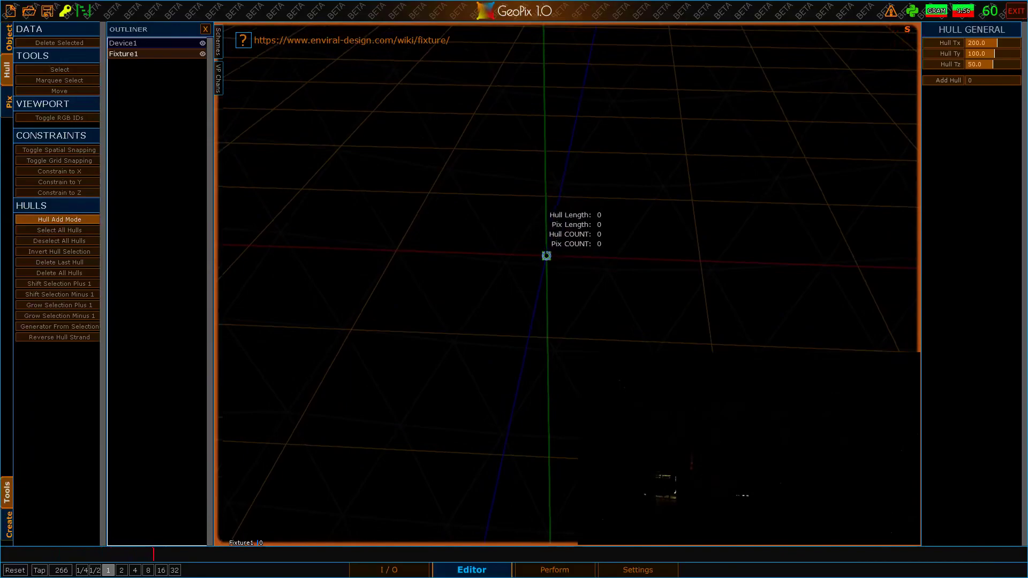
click(54, 162)
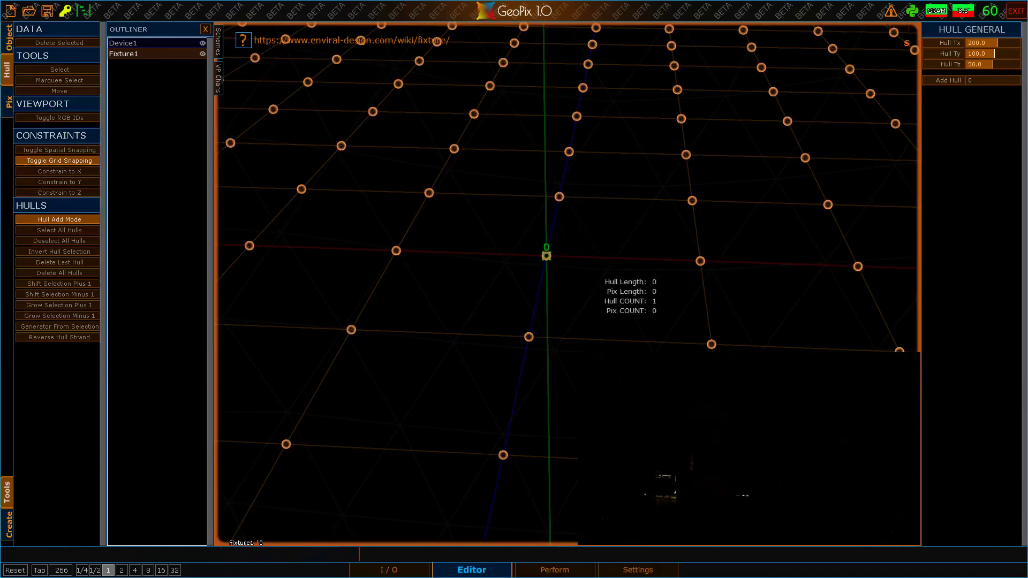
alt+drag(546, 255, 549, 289)
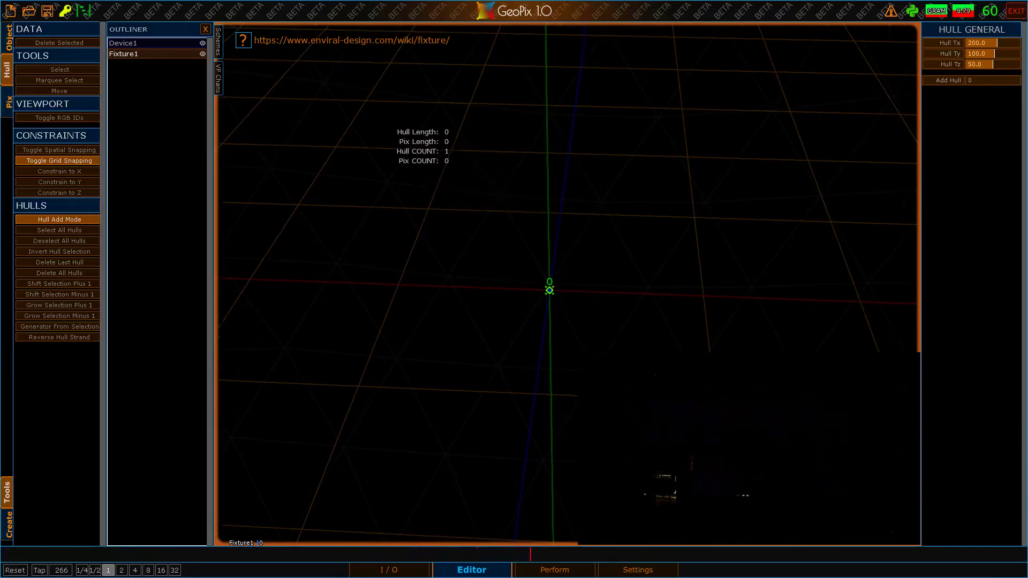
click(57, 231)
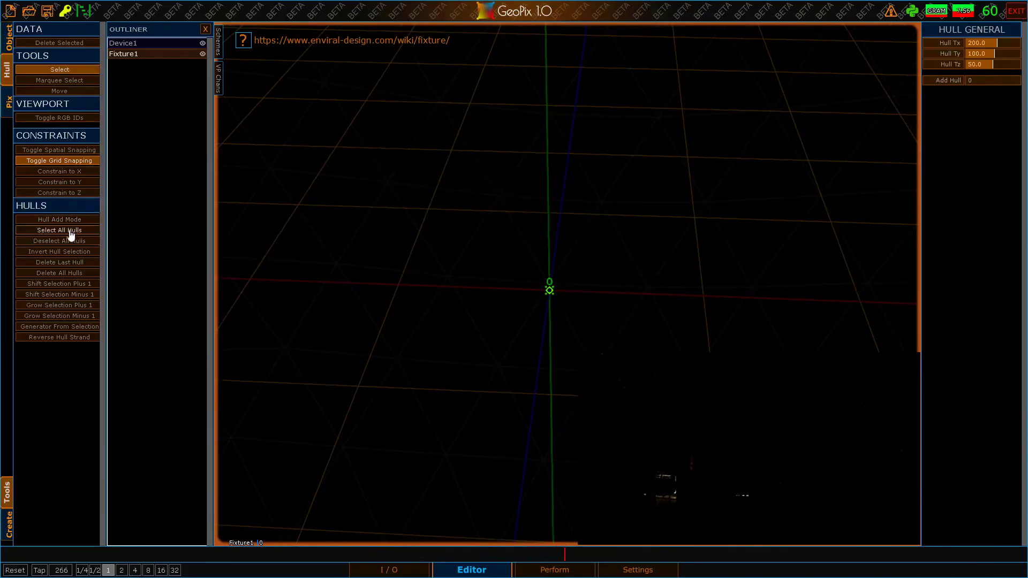
Step: Create a generator from Fixture1's selected hull and set its generator type to Grid
alt+drag(537, 273, 534, 275)
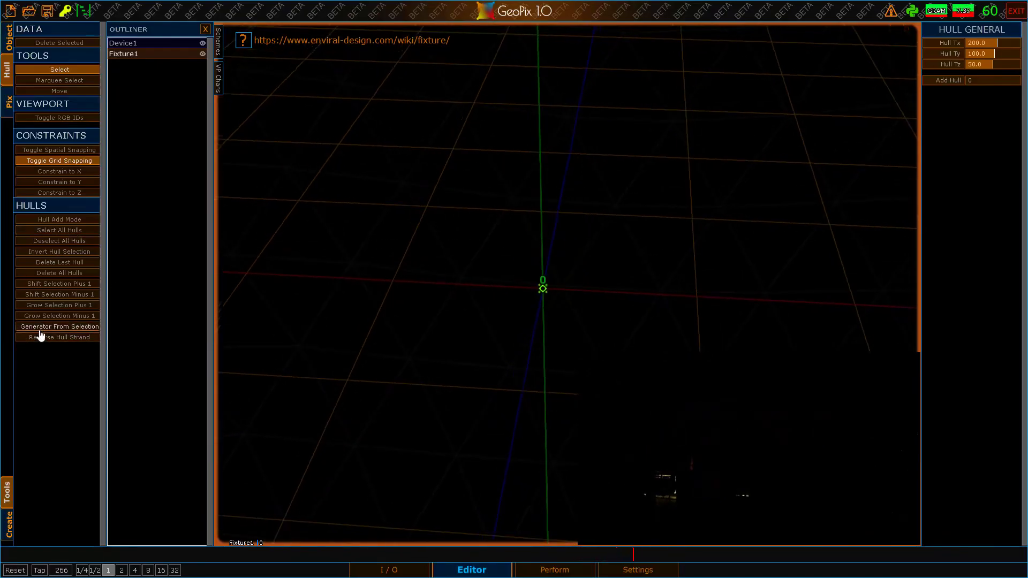
click(40, 329)
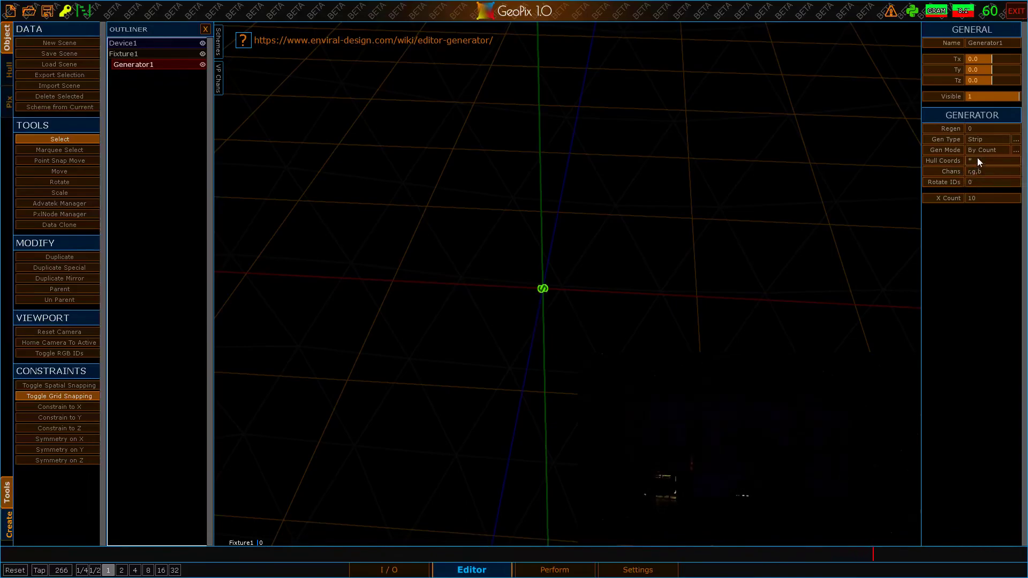
click(1017, 144)
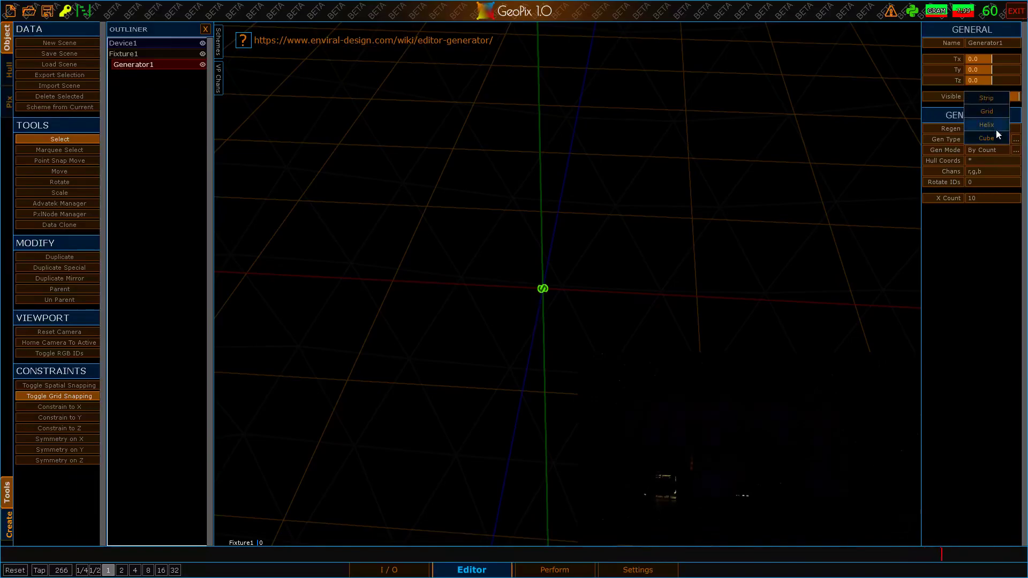
click(989, 114)
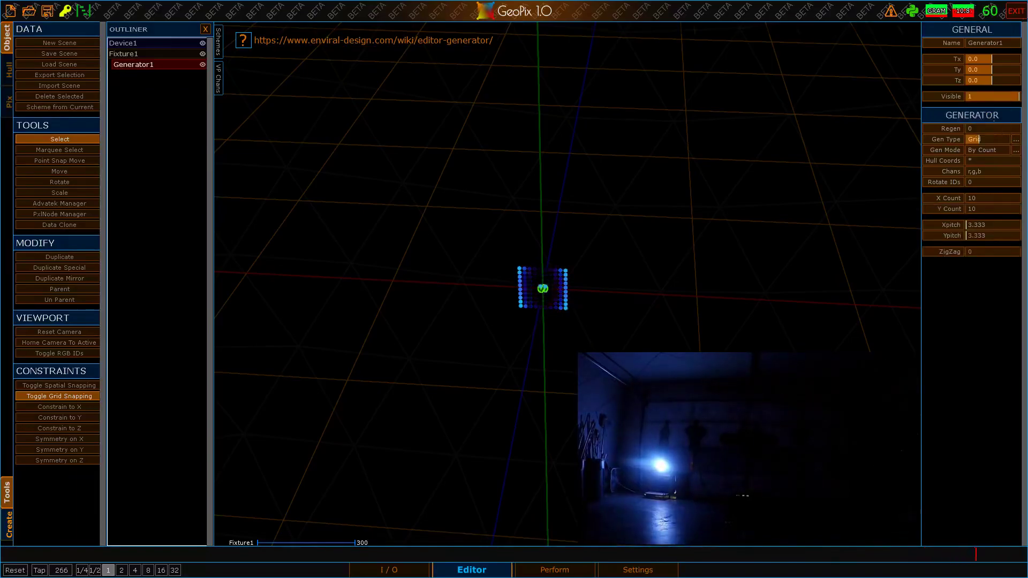
Step: Examine the generated pixel grid around the origin from close up and compare it with the live camera view of the panel
alt+drag(493, 290, 531, 289)
alt+scroll(530, 289, up, 3)
alt+right_drag(514, 214, 601, 343)
alt+right_drag(603, 159, 530, 241)
alt+drag(530, 241, 539, 213)
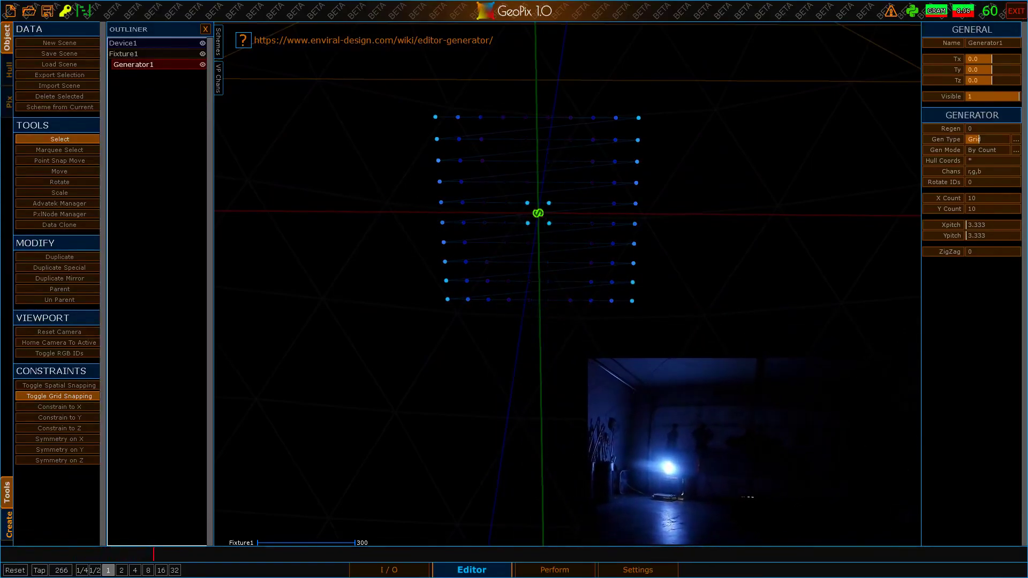
mouse_move(538, 213)
alt+mouse_down()
mouse_move(564, 351)
mouse_move(542, 368)
mouse_move(473, 223)
alt+mouse_up()
alt+right_drag(473, 223, 409, 283)
alt+right_drag(560, 437, 671, 430)
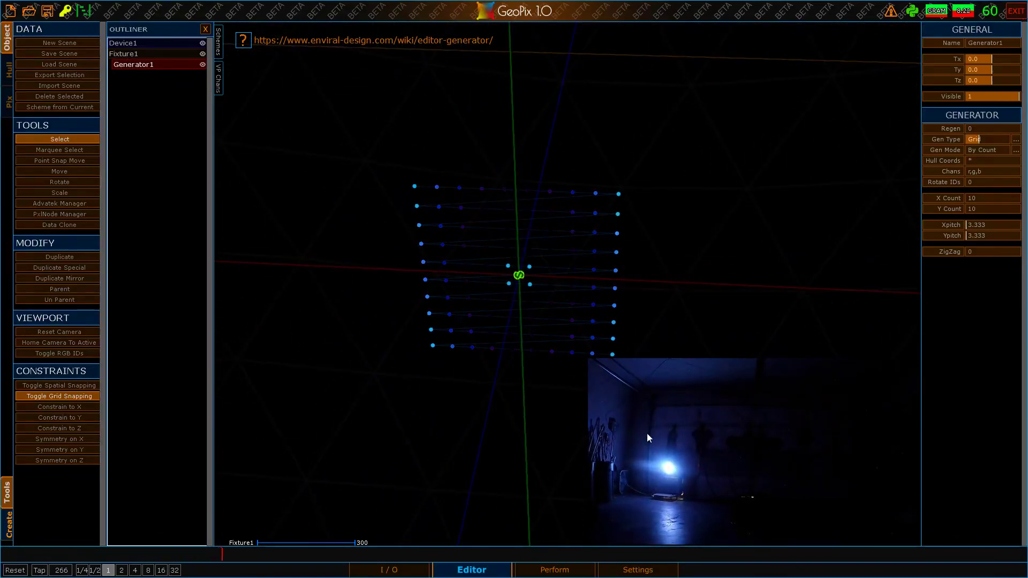
drag(590, 362, 494, 308)
mouse_move(418, 343)
alt+right_down()
mouse_move(317, 94)
mouse_move(336, 178)
mouse_move(361, 223)
alt+right_up()
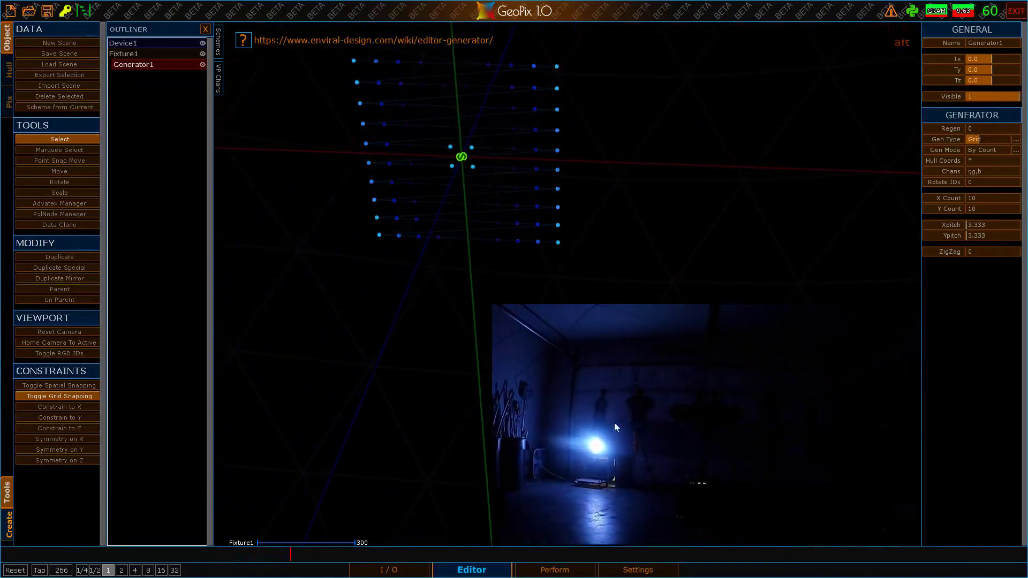
alt+right_drag(644, 451, 641, 503)
alt+drag(641, 502, 637, 505)
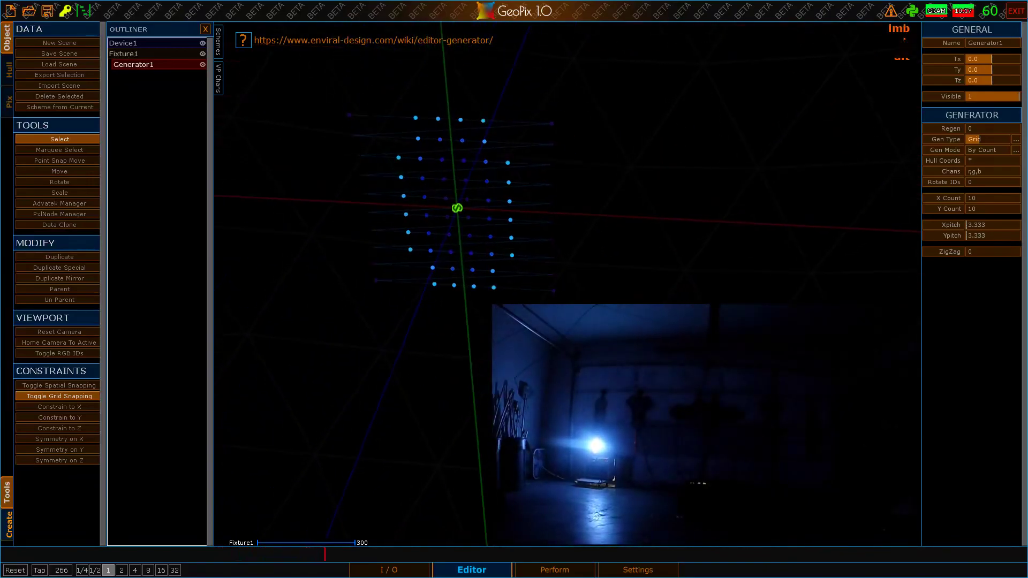
key(h)
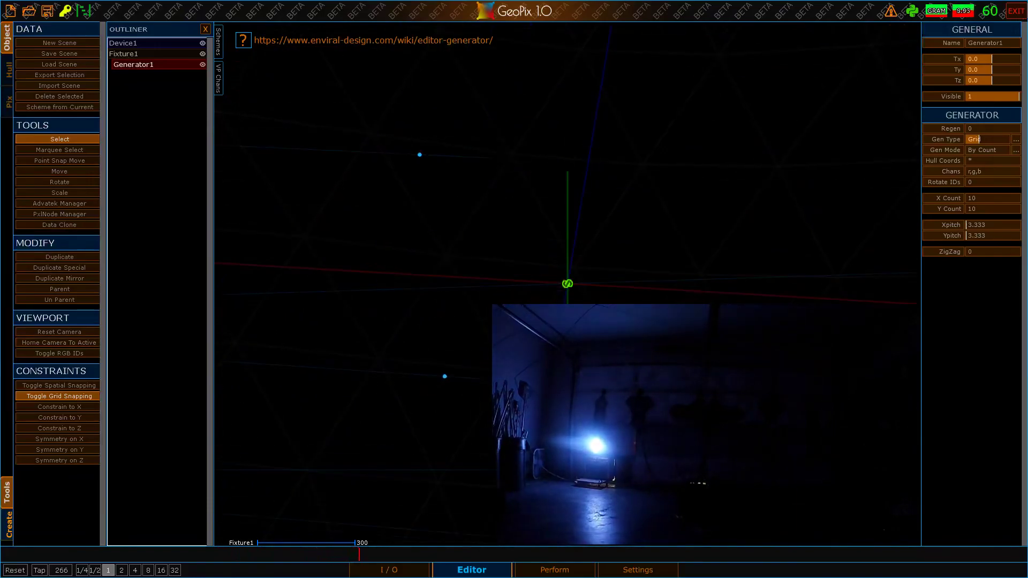
scroll(568, 284, down, 5)
alt+right_drag(568, 284, 502, 194)
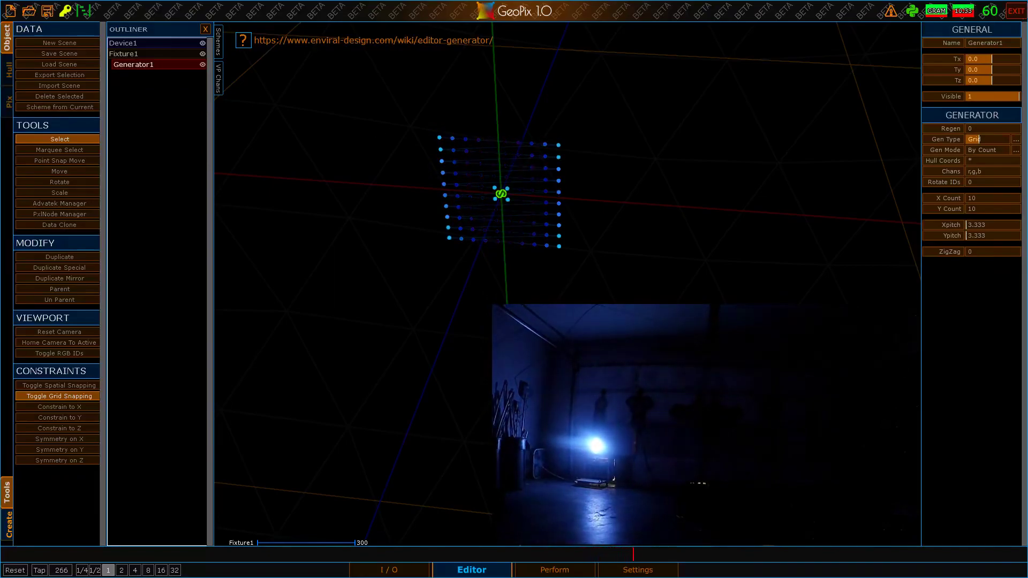
Step: Set the DefaultRamp node's style to Vertical and return to the 3D editor to view it on the grid
click(406, 568)
click(447, 204)
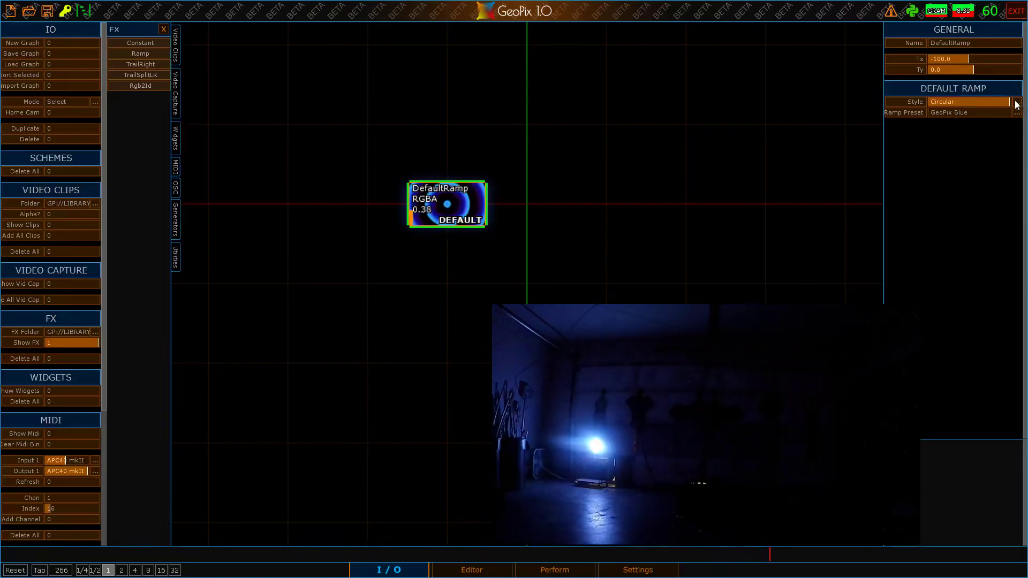
click(939, 102)
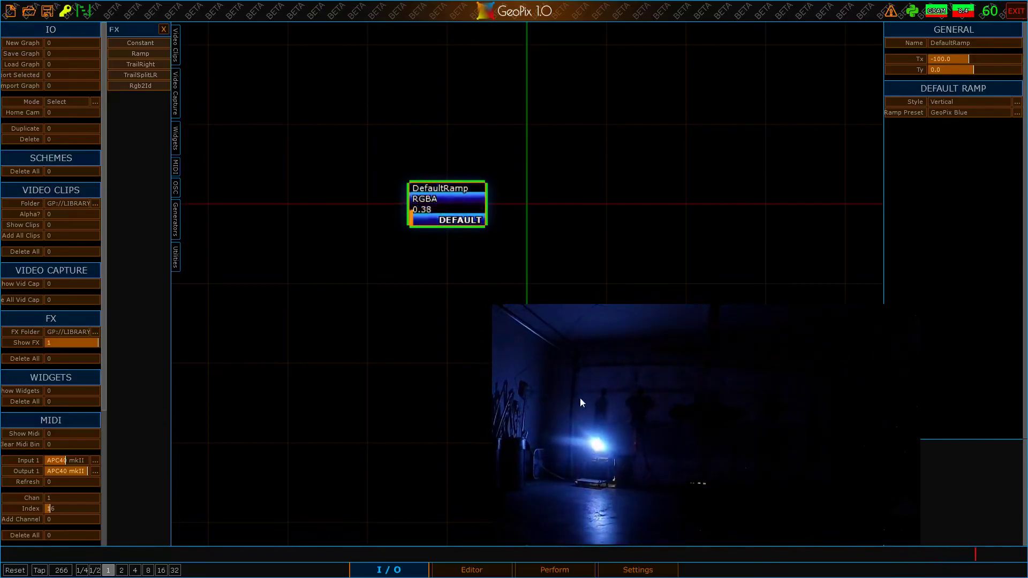
click(493, 571)
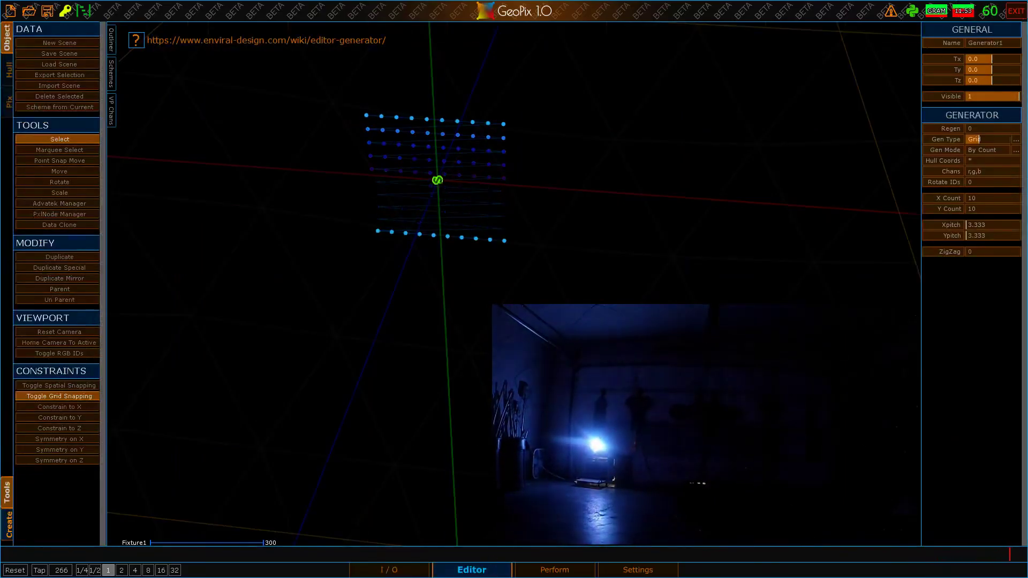
scroll(567, 428, down, 5)
alt+drag(568, 429, 578, 380)
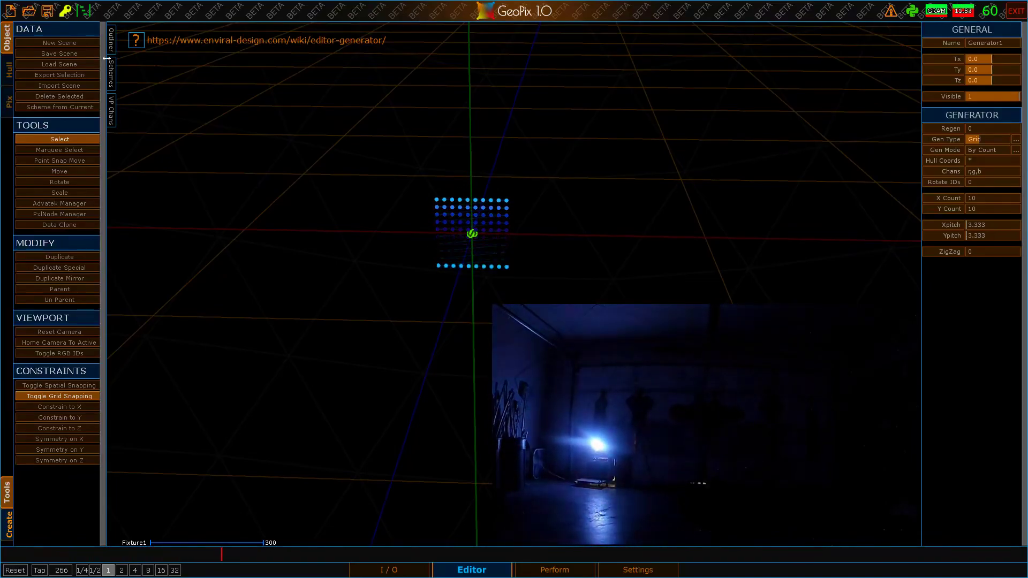
Step: Select Fixture1 in the outliner and set its Rz rotation to 45
click(111, 42)
click(128, 54)
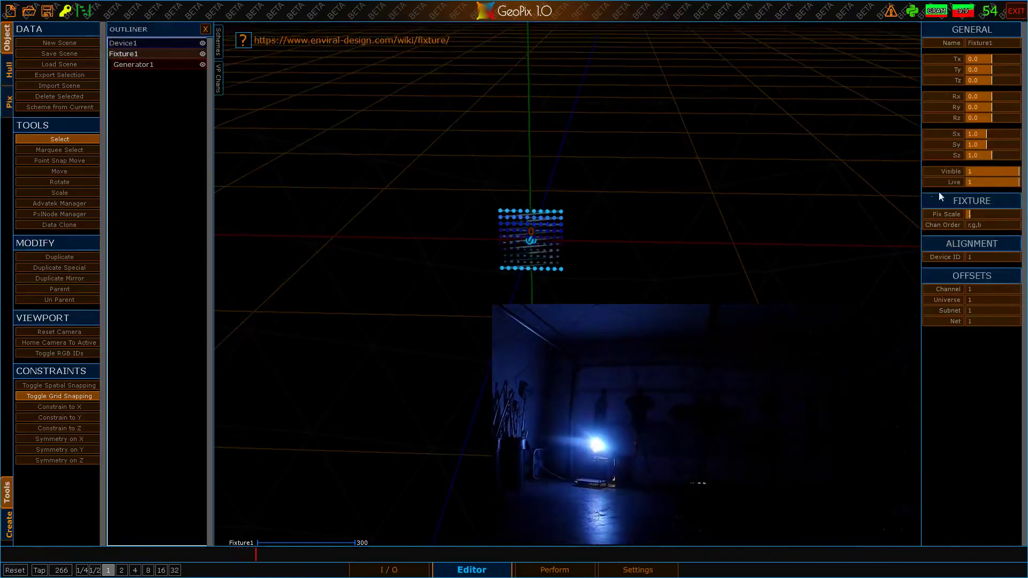
click(995, 117)
text(45)
key(Return)
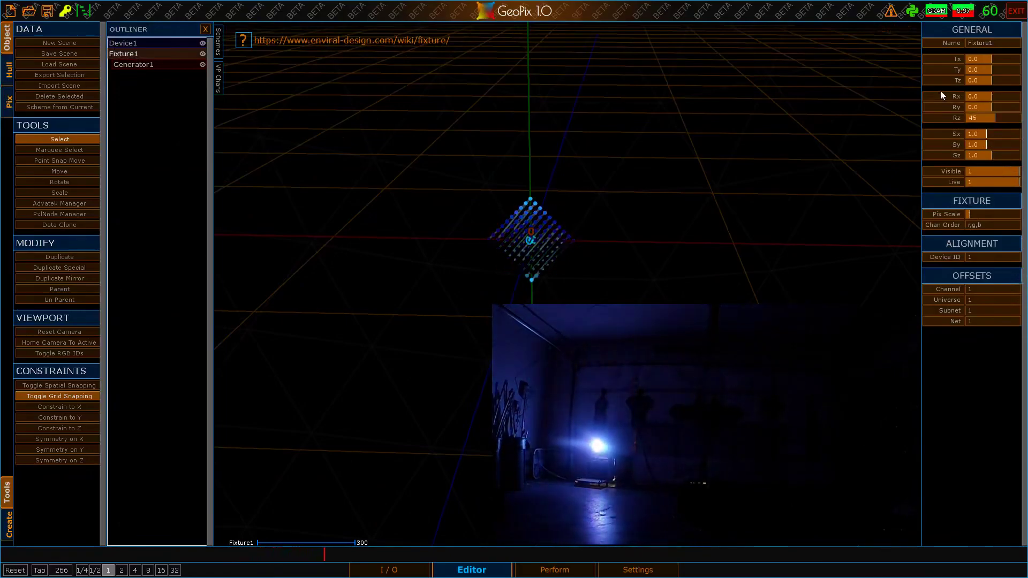
alt+drag(593, 211, 600, 207)
alt+right_drag(600, 208, 616, 176)
alt+scroll(595, 438, up, 3)
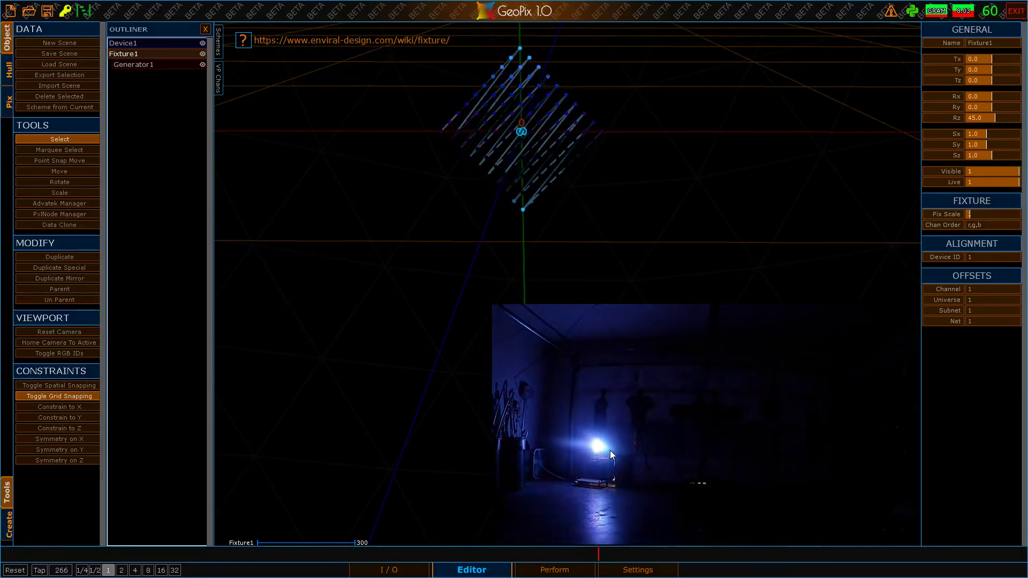
Step: Check the ramp settings in the I/O graph, return to the editor and set Fixture1's Rz rotation to -45
click(399, 571)
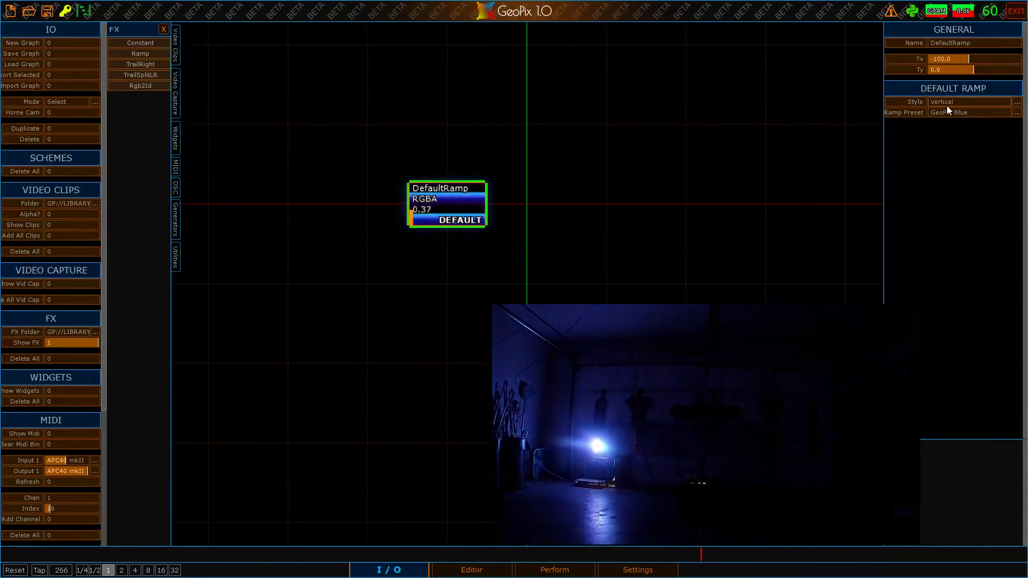
click(472, 570)
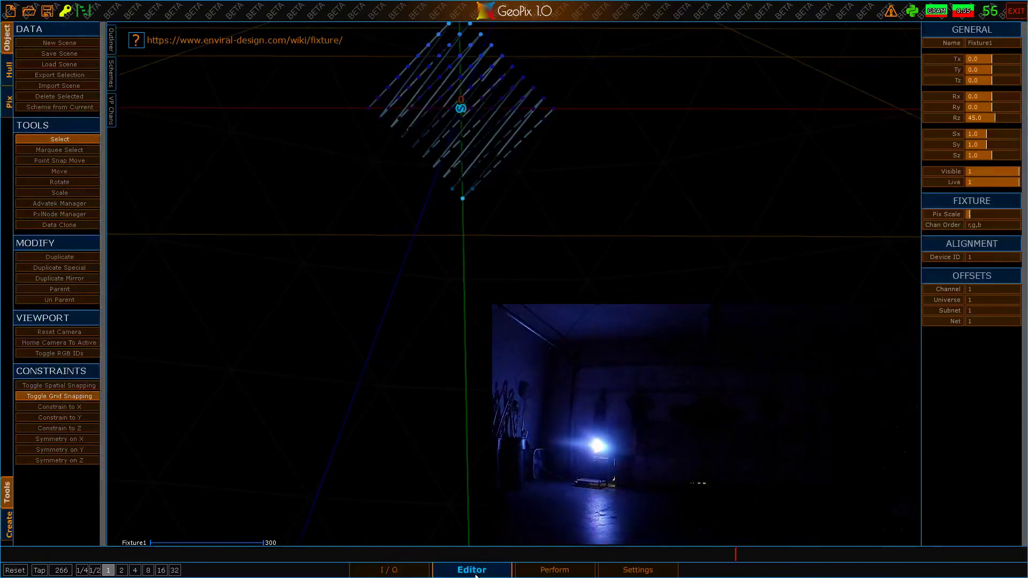
click(985, 118)
text(-45)
key(Return)
key(alt)
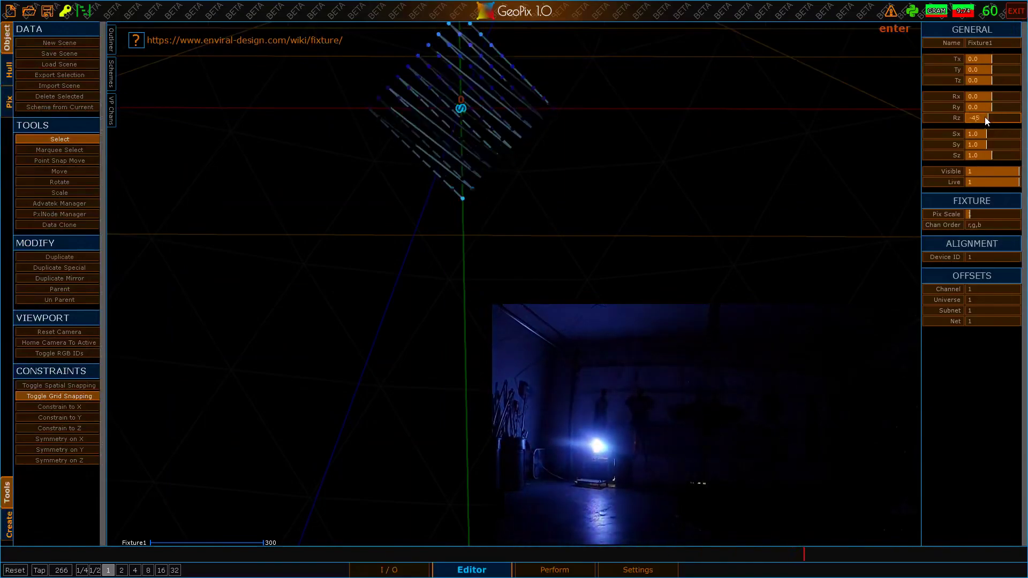
alt+middle_drag(522, 53, 489, 136)
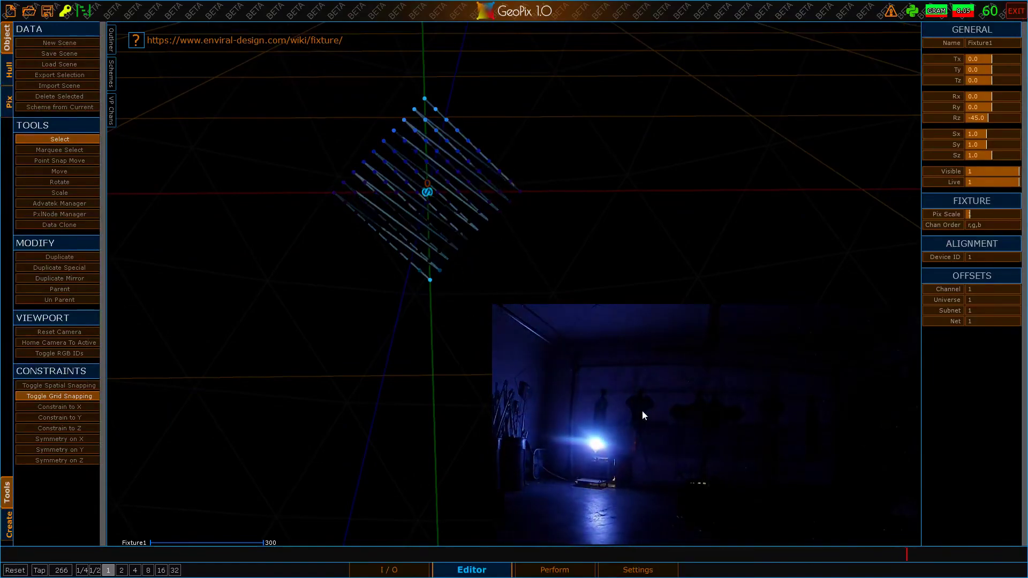
Step: Set the DefaultRamp node's style to Horizontal and return to the editor to view it on the rotated grid
click(375, 570)
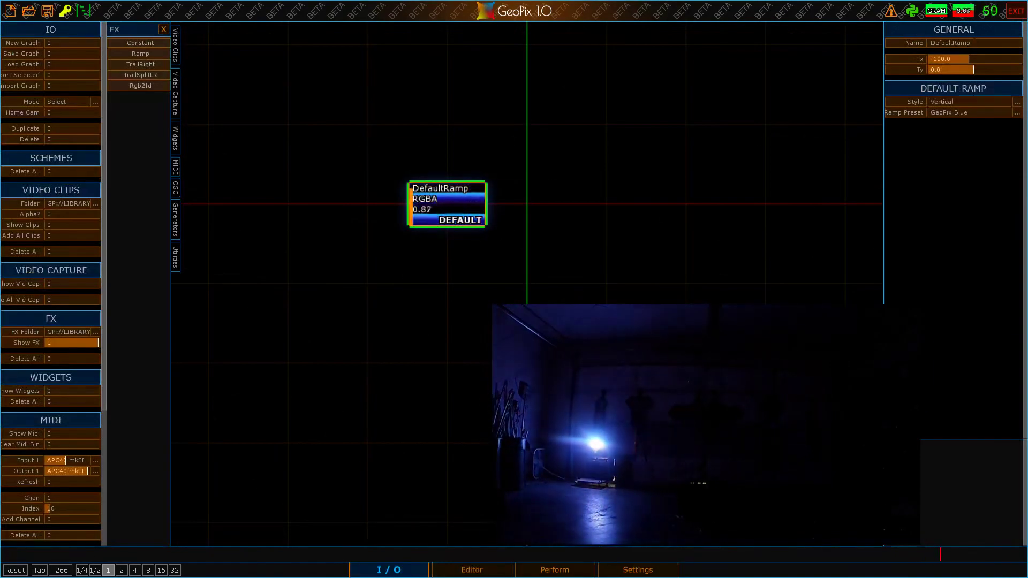
click(944, 102)
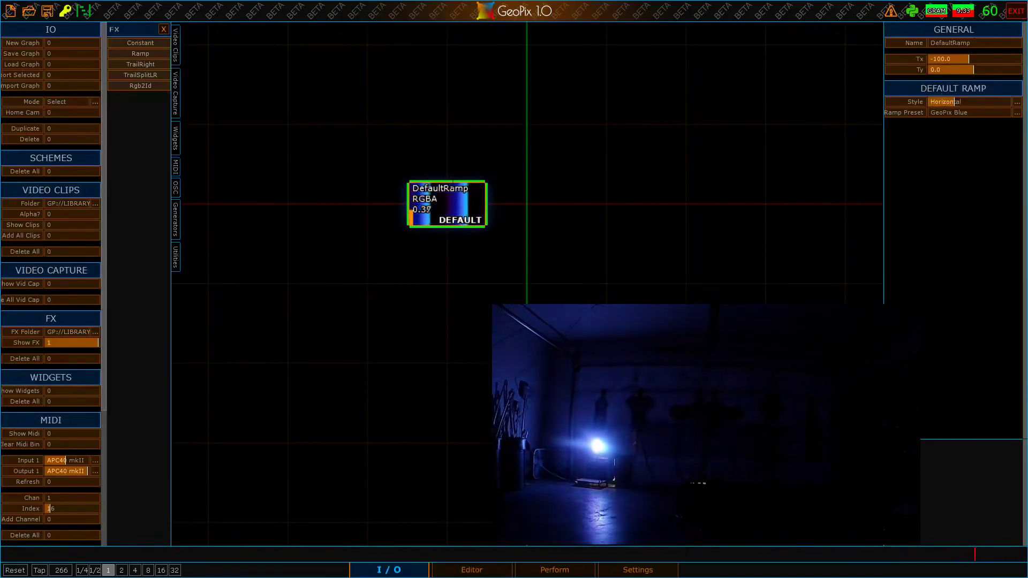
click(485, 571)
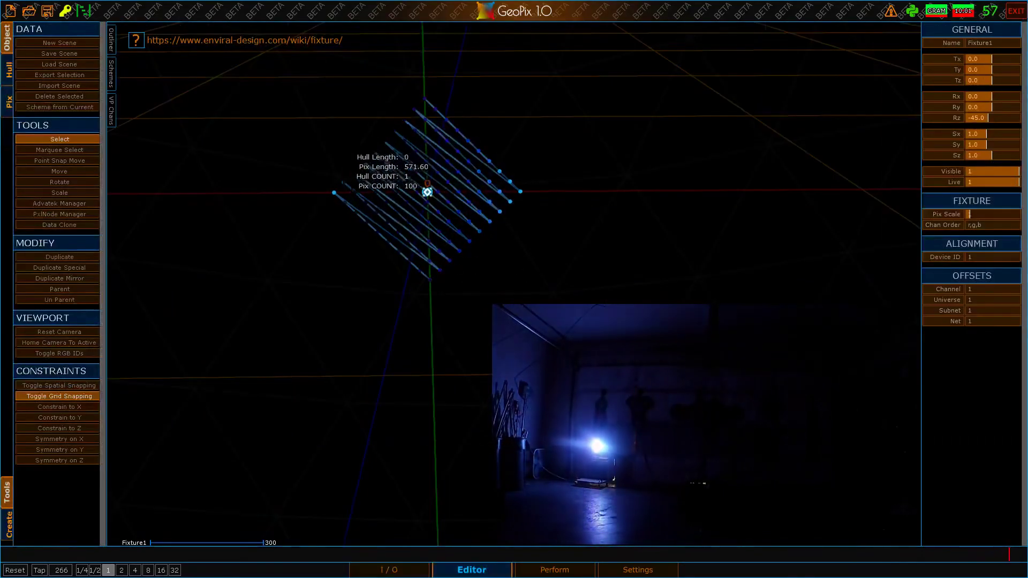
scroll(343, 160, down, 5)
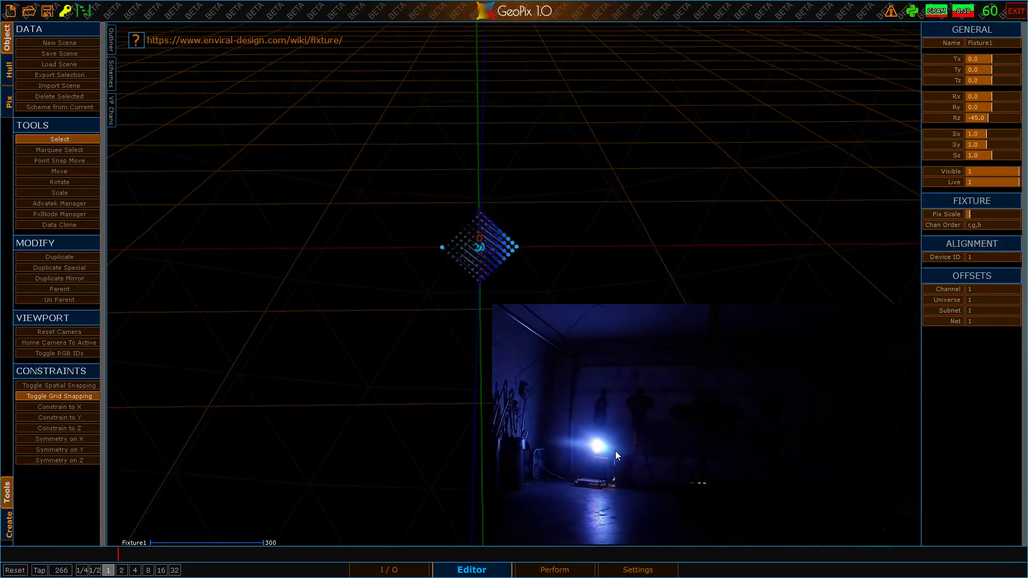
scroll(482, 219, up, 3)
middle_drag(482, 219, 445, 268)
scroll(457, 194, up, 2)
Step: Duplicate Fixture1 with its generator and move the copy straight above it, to about Ty 46
click(110, 38)
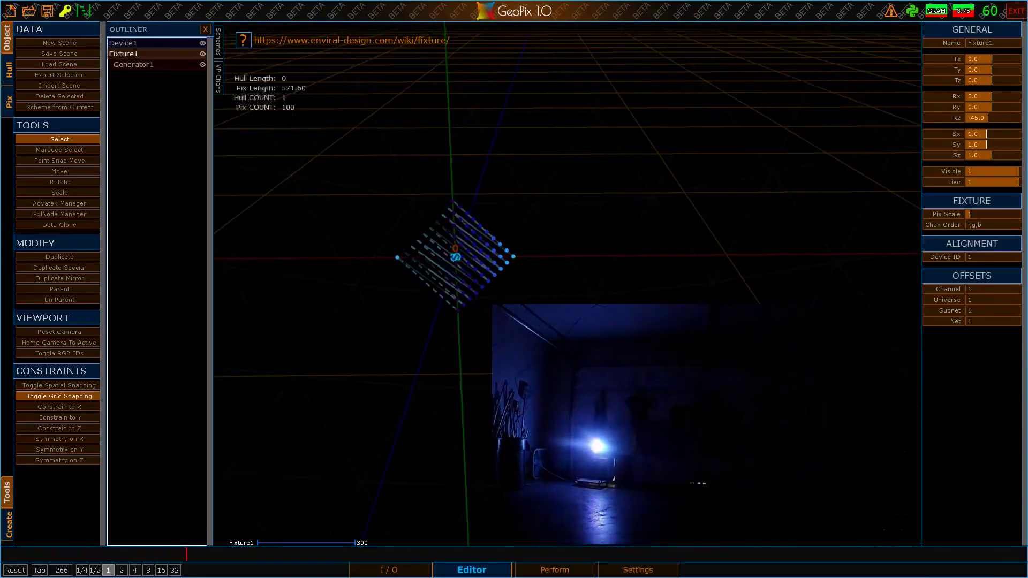
alt+drag(412, 155, 443, 239)
key(ctrl+d)
key(g)
click(440, 175)
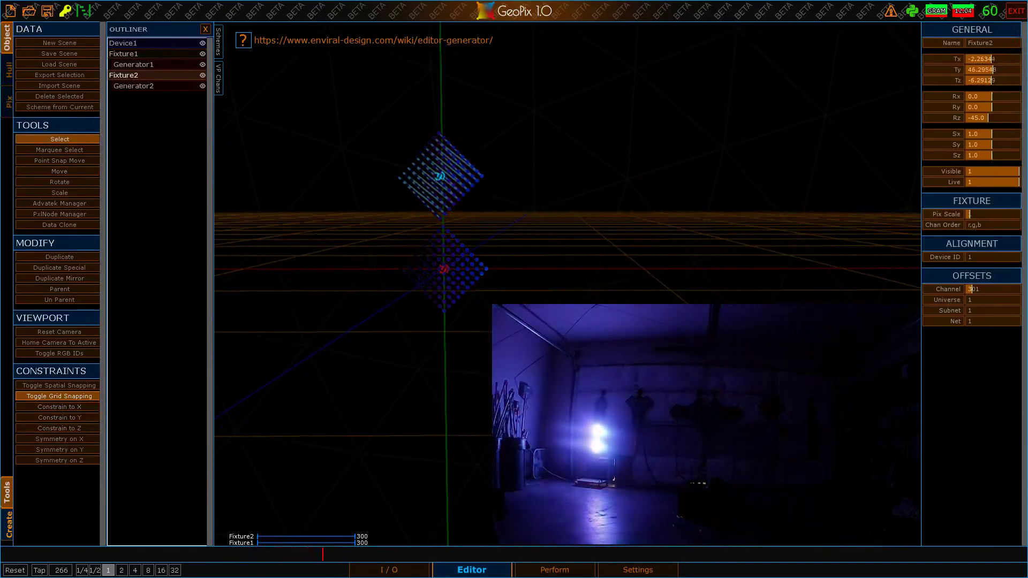
alt+drag(439, 175, 503, 214)
alt+middle_drag(504, 214, 554, 183)
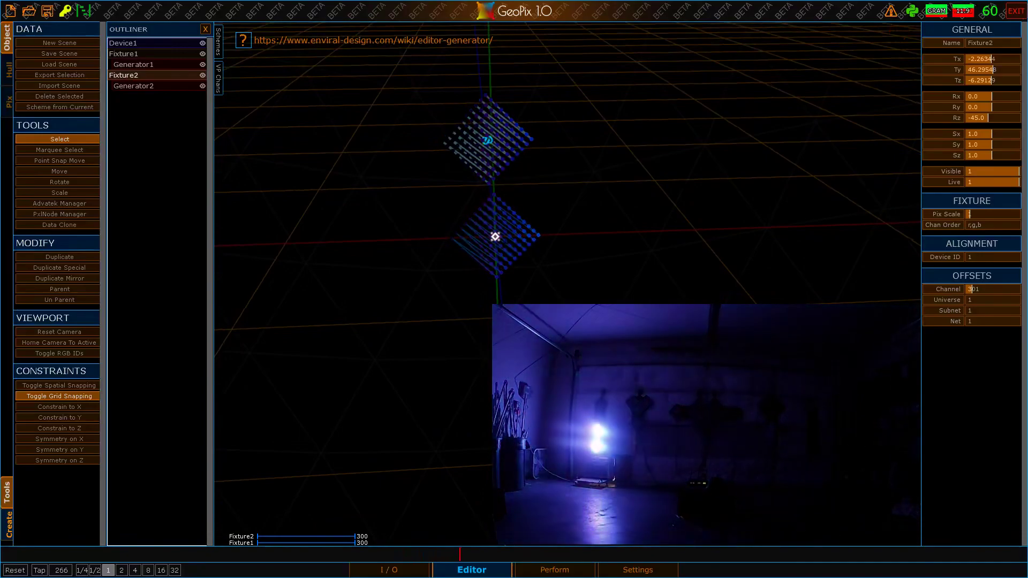
Step: Reset Fixture2's Tx and Tz to 0 and set its Ty to 45
click(955, 60)
click(959, 77)
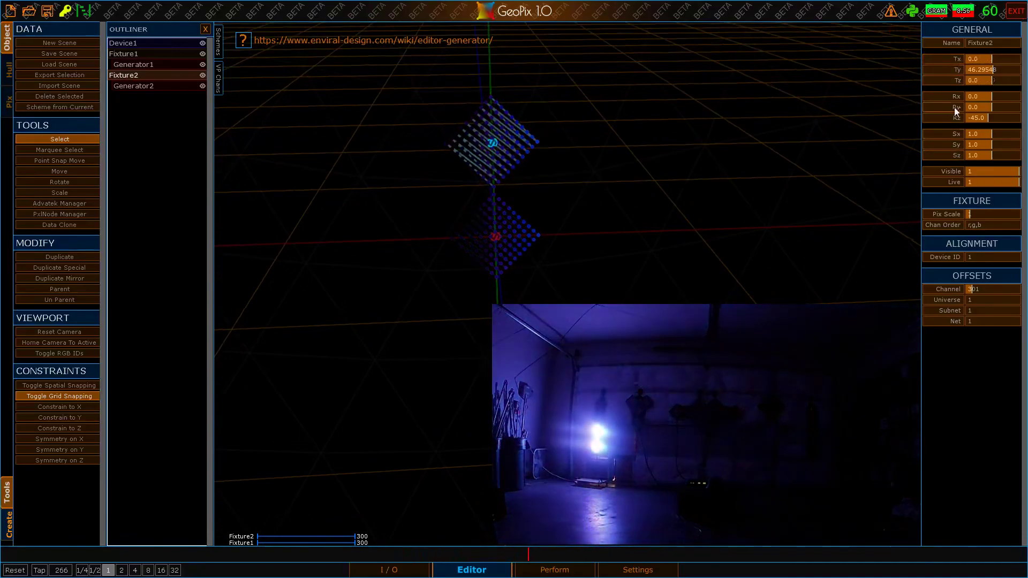
click(979, 72)
text(45)
key(Return)
Step: Duplicate Fixture2 with its generator and move the copy above it, to about Ty 92
scroll(568, 284, up, 5)
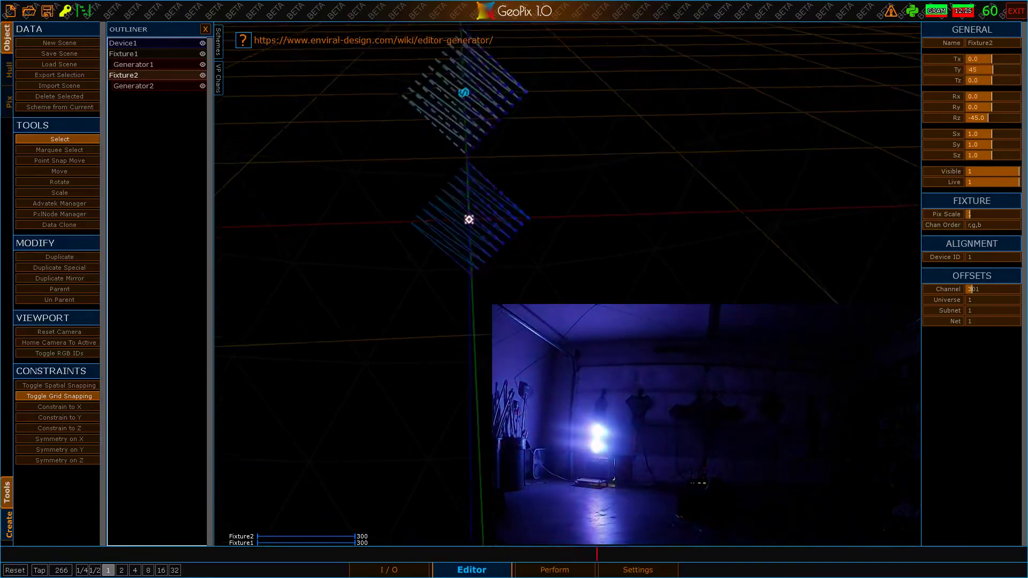
alt+drag(616, 257, 686, 214)
alt+middle_drag(685, 214, 696, 300)
alt+drag(697, 299, 595, 297)
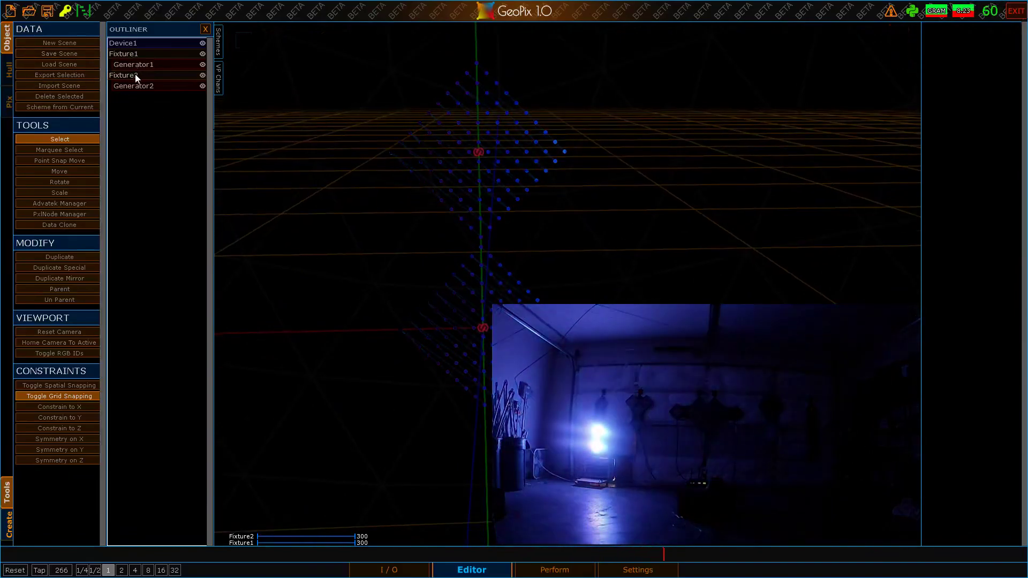
click(135, 77)
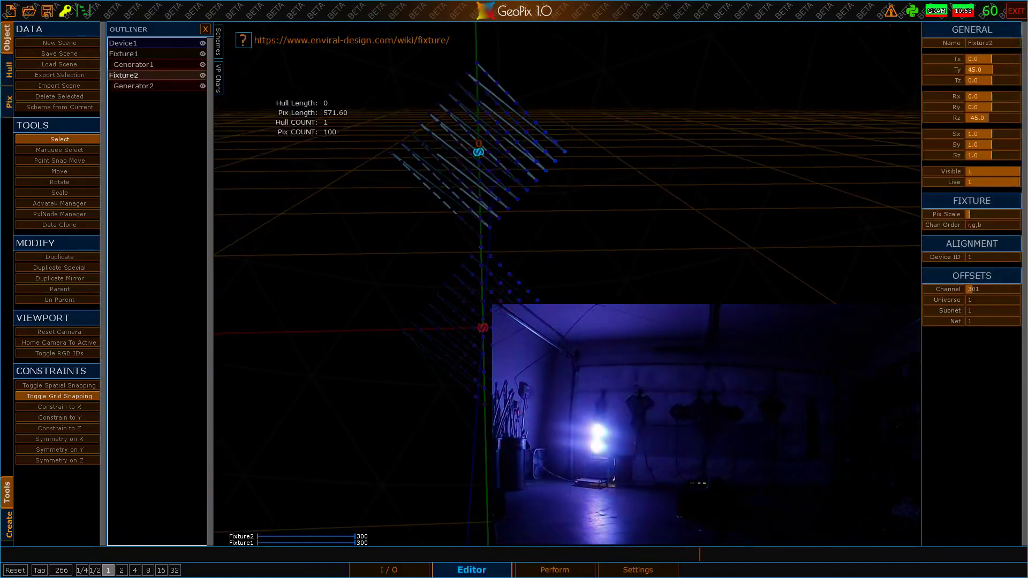
scroll(514, 139, down, 5)
key(ctrl+d)
key(g)
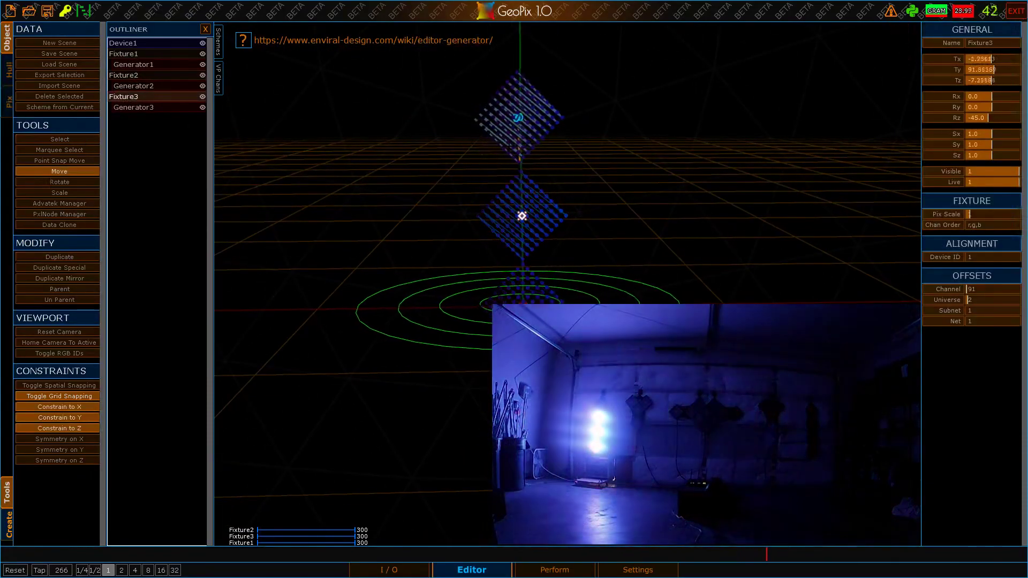
click(521, 116)
alt+drag(590, 209, 592, 166)
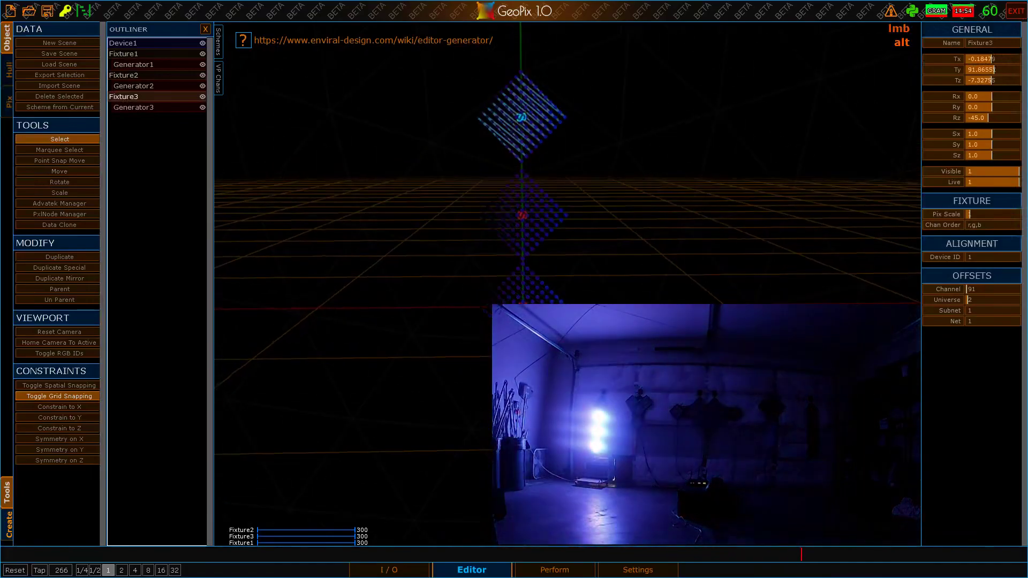
Step: Reset Fixture3's Tx and Tz to 0 and set its Ty to 90
click(958, 60)
click(956, 80)
double_click(986, 70)
text(90)
key(Return)
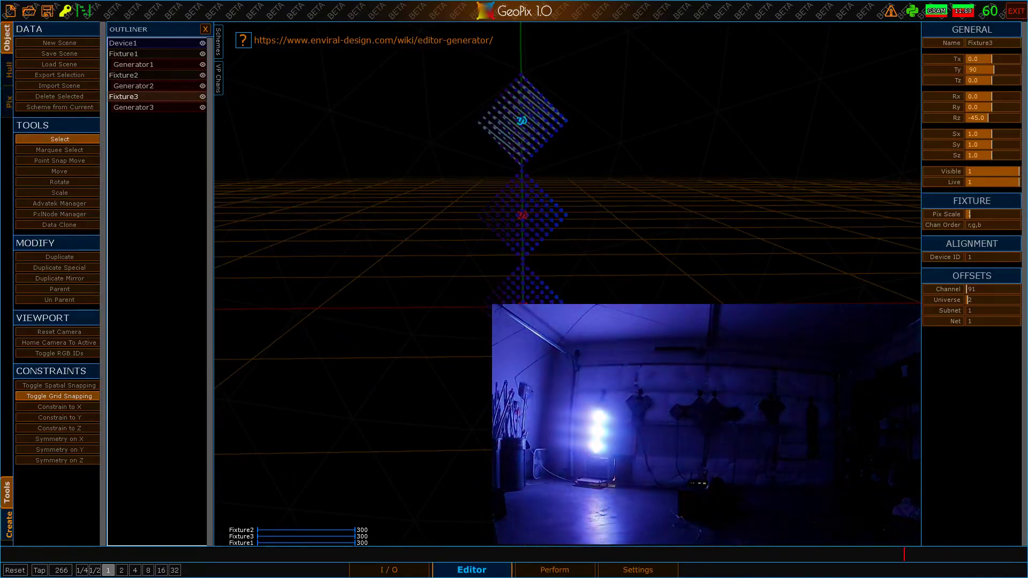
Step: Adjust a parameter slider on the I/O page, return to the Editor and reopen the Outliner
scroll(535, 171, down, 3)
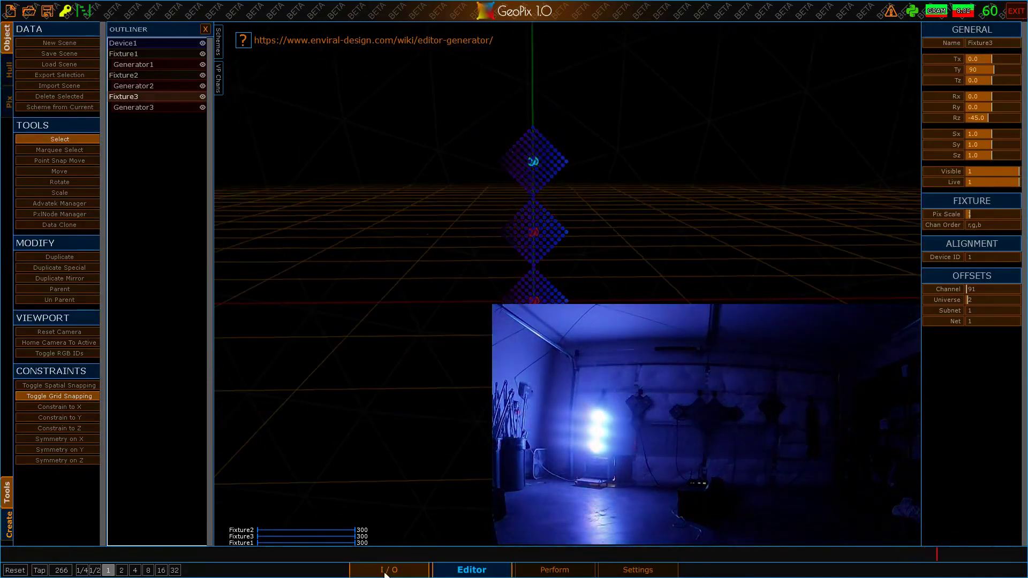
click(389, 570)
drag(974, 102, 1014, 105)
click(472, 570)
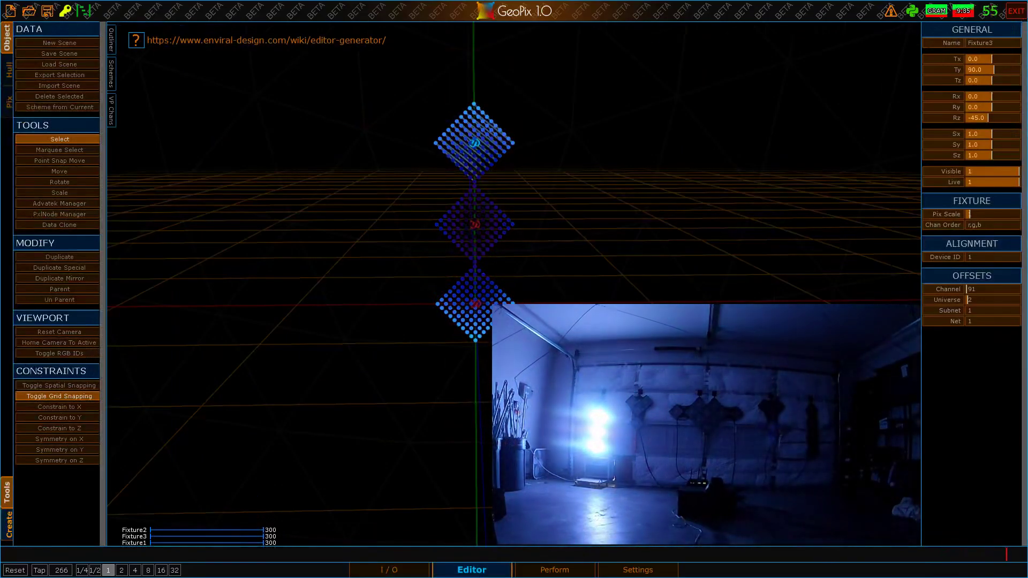
click(110, 39)
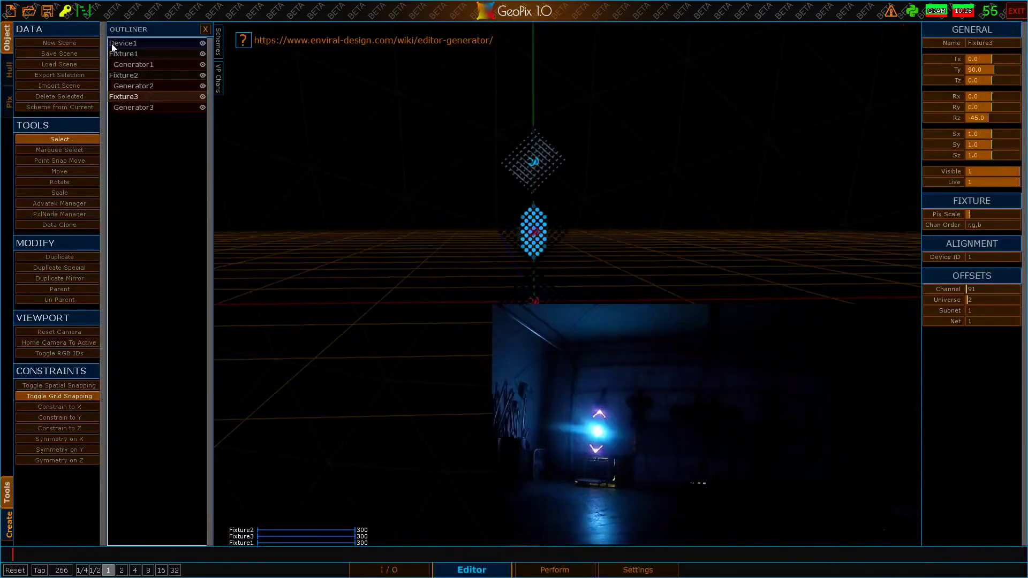
Step: Move Fixture3 diagonally beside Fixture2 and place a duplicate on the opposite side, at about Tx 25, Ty 69
alt+drag(579, 342, 581, 383)
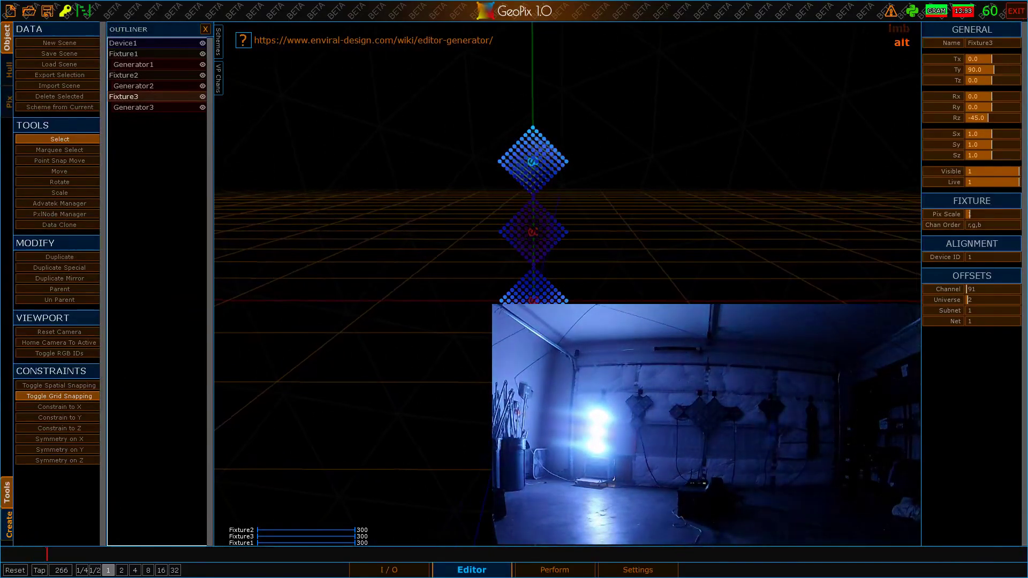
alt+right_drag(580, 383, 553, 381)
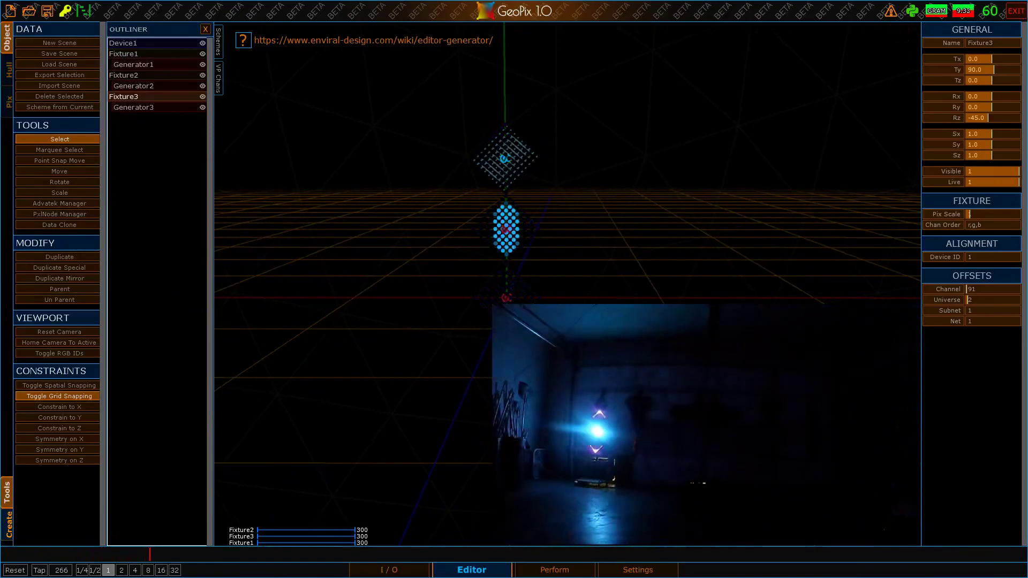
alt+drag(639, 331, 631, 333)
alt+middle_drag(631, 333, 620, 324)
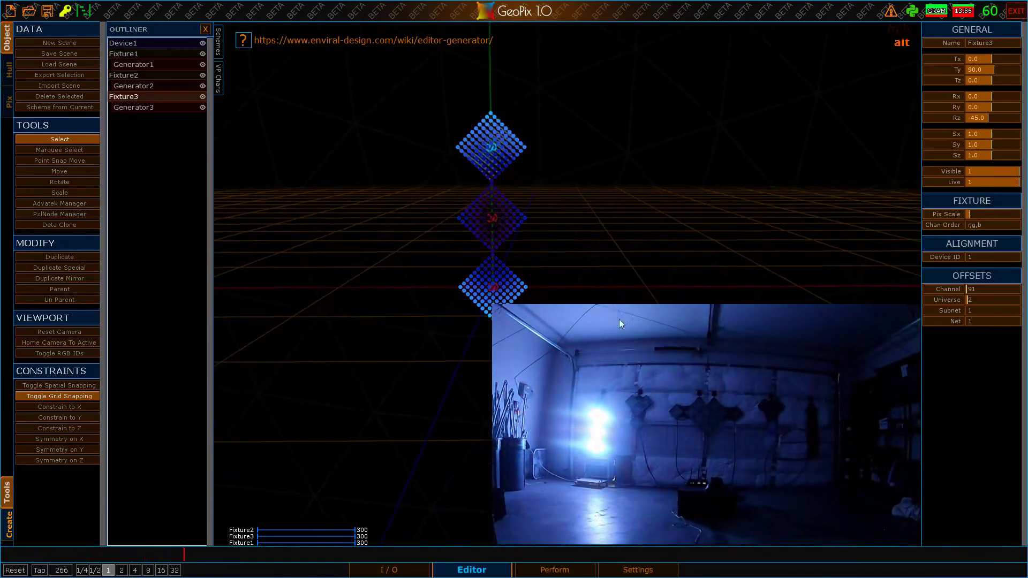
key(w)
drag(490, 147, 531, 181)
key(q)
key(ctrl+d)
key(w)
key(q)
alt+drag(295, 177, 565, 182)
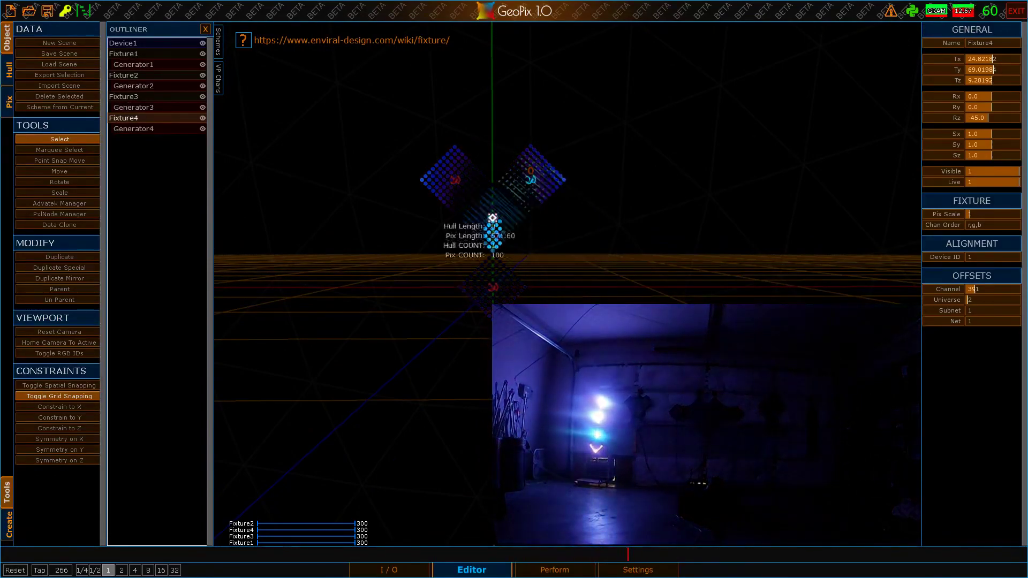
scroll(557, 118, down, 5)
scroll(541, 161, up, 4)
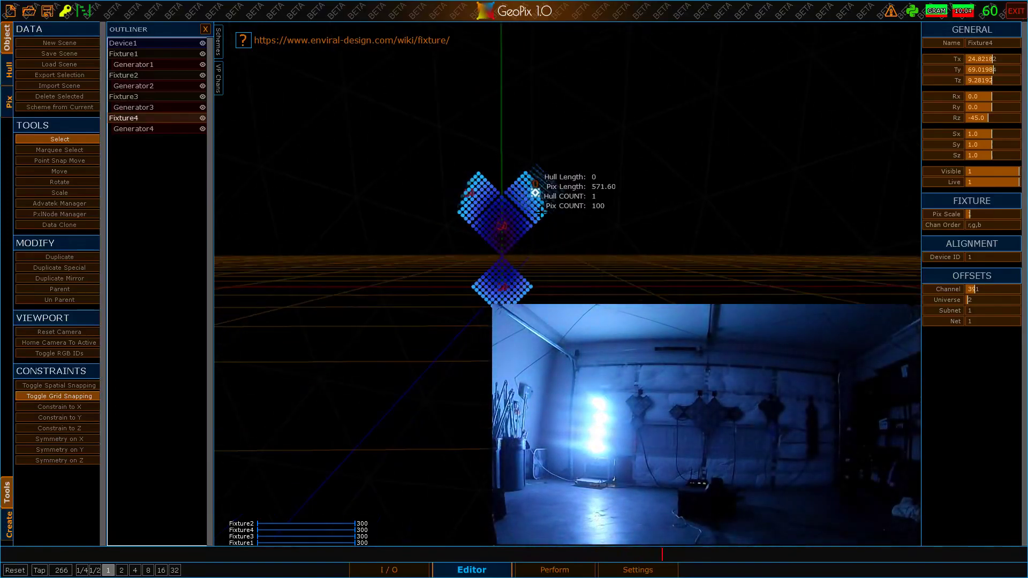
Step: Delete Fixture2, Fixture3 and Fixture4 together with their generators
click(138, 76)
shift+click(139, 97)
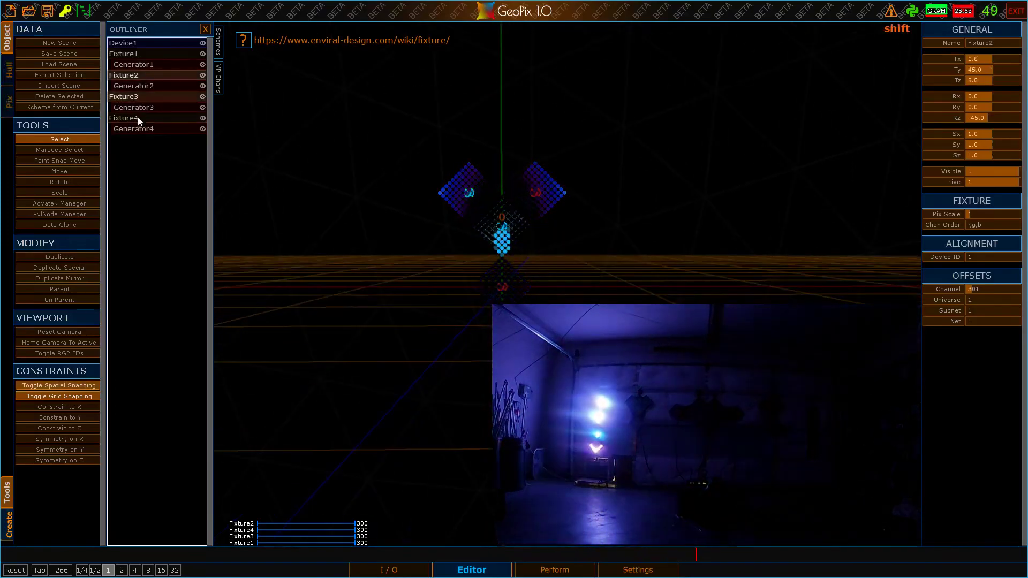
shift+click(137, 117)
key(Delete)
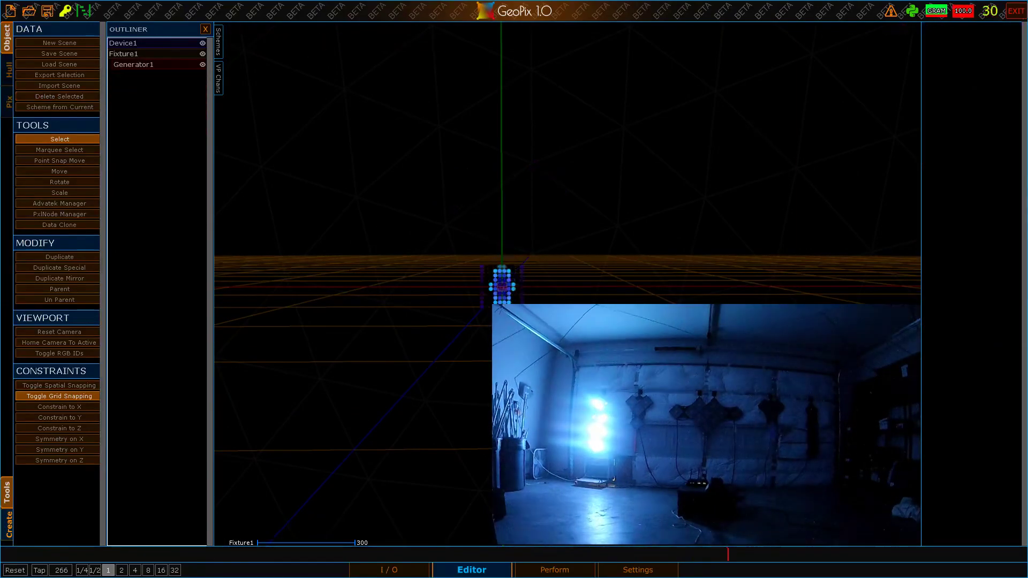
Step: Reset Fixture1's Rz rotation to 0 so the grid panel is upright
alt+drag(535, 161, 536, 201)
alt+middle_drag(535, 201, 528, 169)
alt+drag(529, 169, 539, 234)
alt+right_drag(539, 234, 568, 235)
alt+right_drag(572, 187, 525, 238)
alt+drag(525, 238, 530, 228)
alt+right_drag(530, 229, 566, 189)
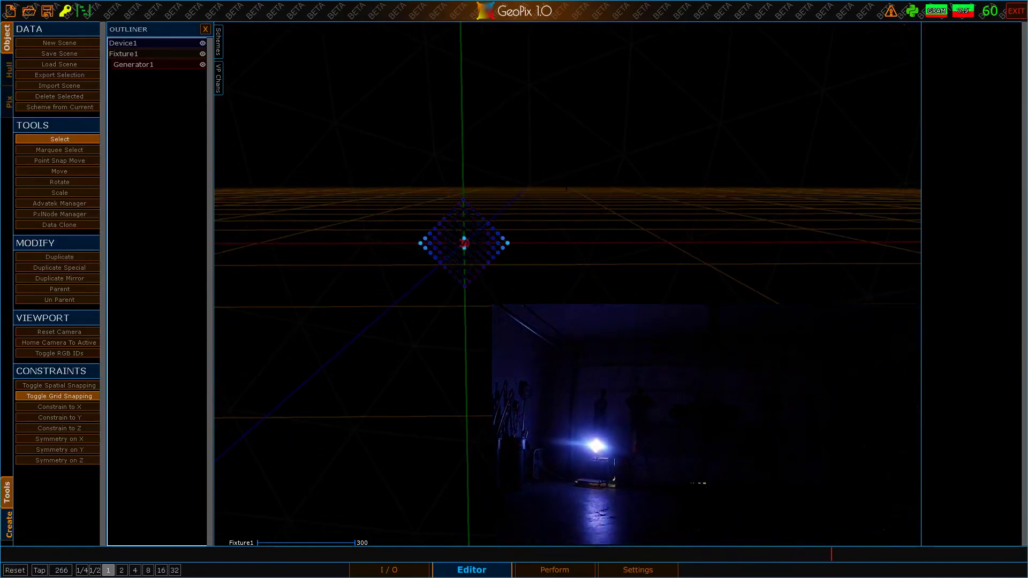
scroll(567, 188, up, 4)
scroll(567, 189, down, 1)
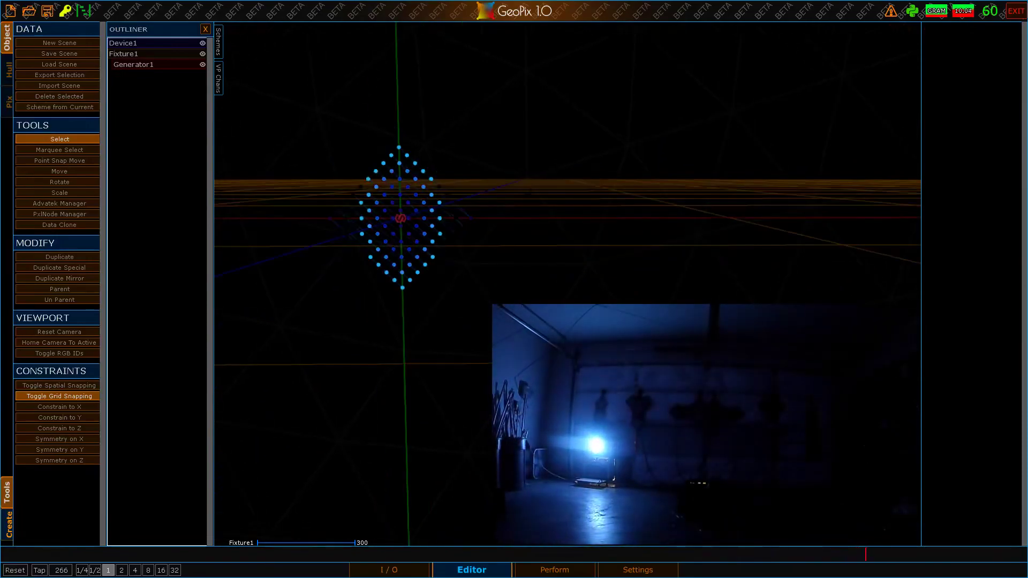
click(129, 54)
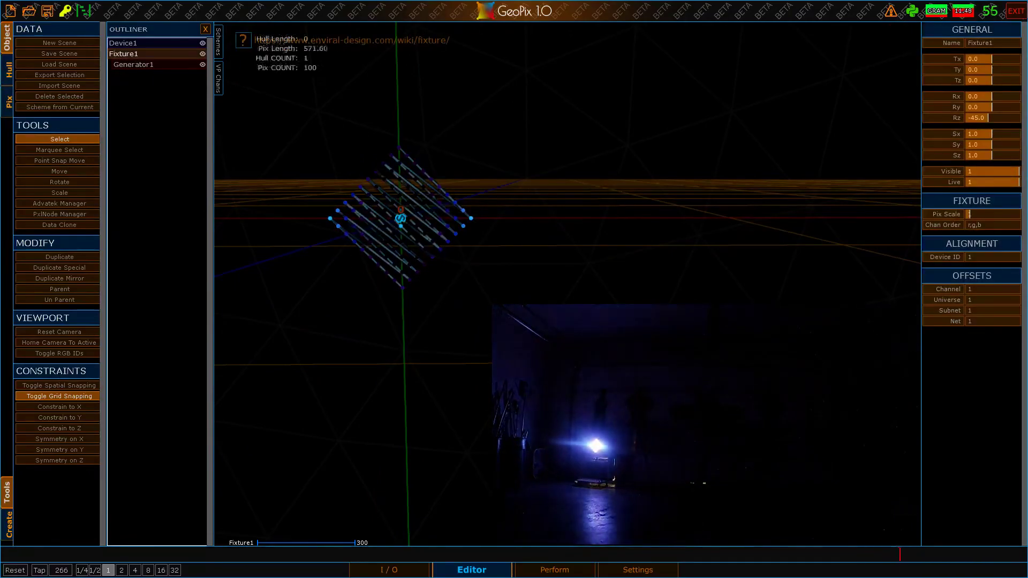
right_click(949, 120)
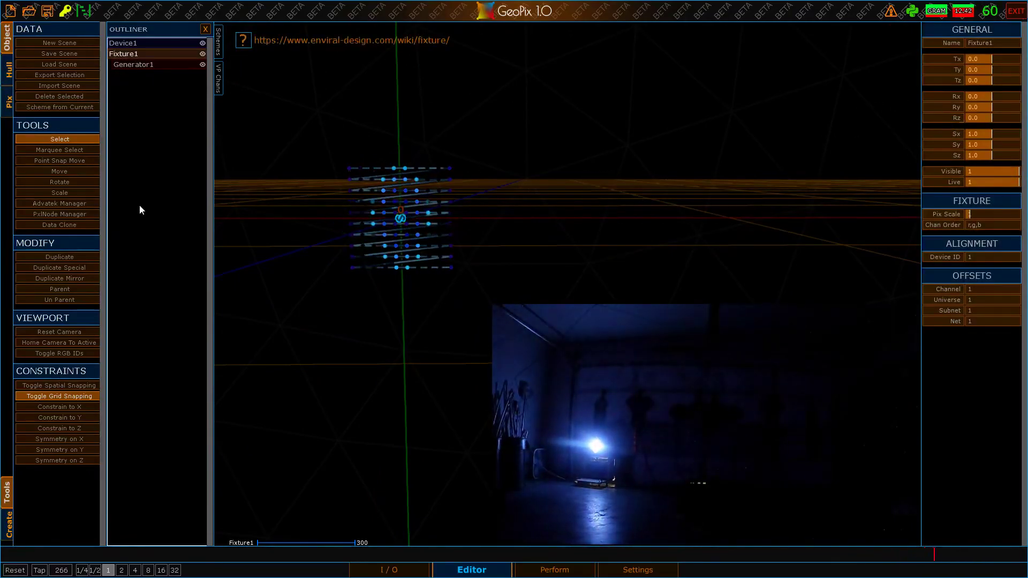
Step: Examine Generator1's grid settings and the pixel layout it produces
click(137, 66)
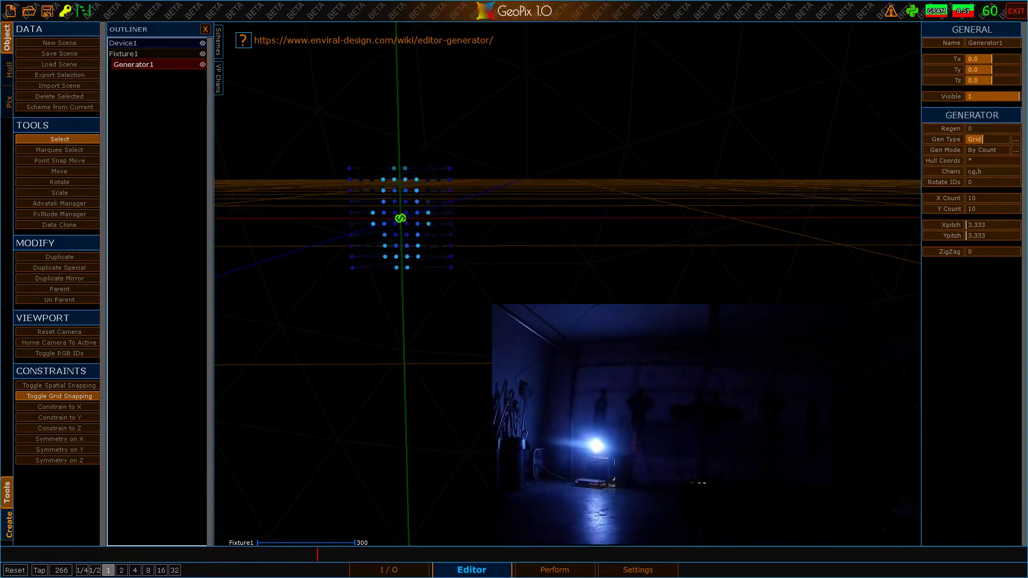
alt+right_drag(482, 241, 455, 241)
alt+drag(455, 241, 482, 278)
mouse_move(482, 279)
alt+right_down()
mouse_move(466, 279)
mouse_move(473, 262)
alt+right_up()
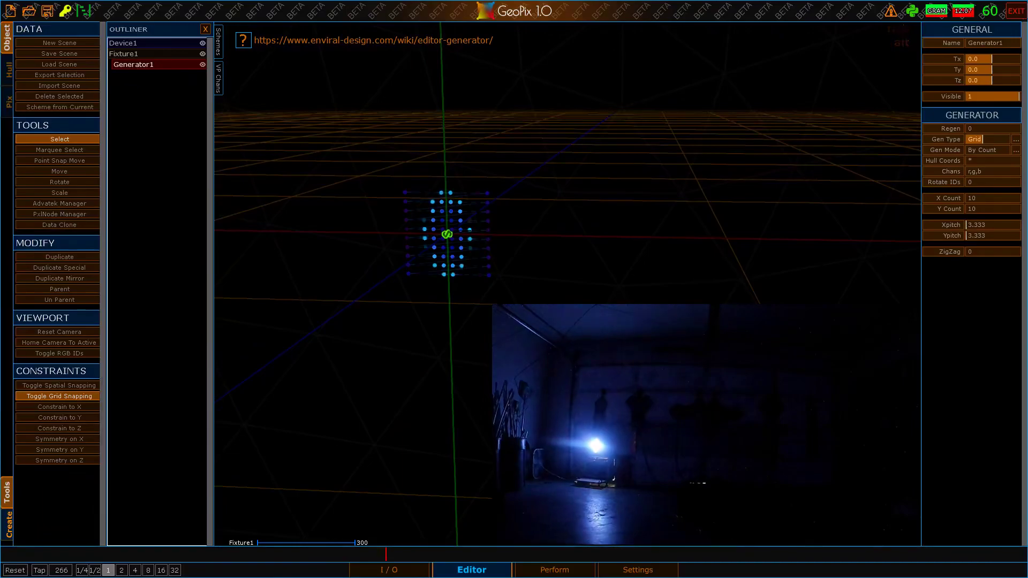
alt+drag(473, 262, 479, 324)
alt+right_drag(479, 324, 477, 292)
alt+drag(478, 292, 470, 316)
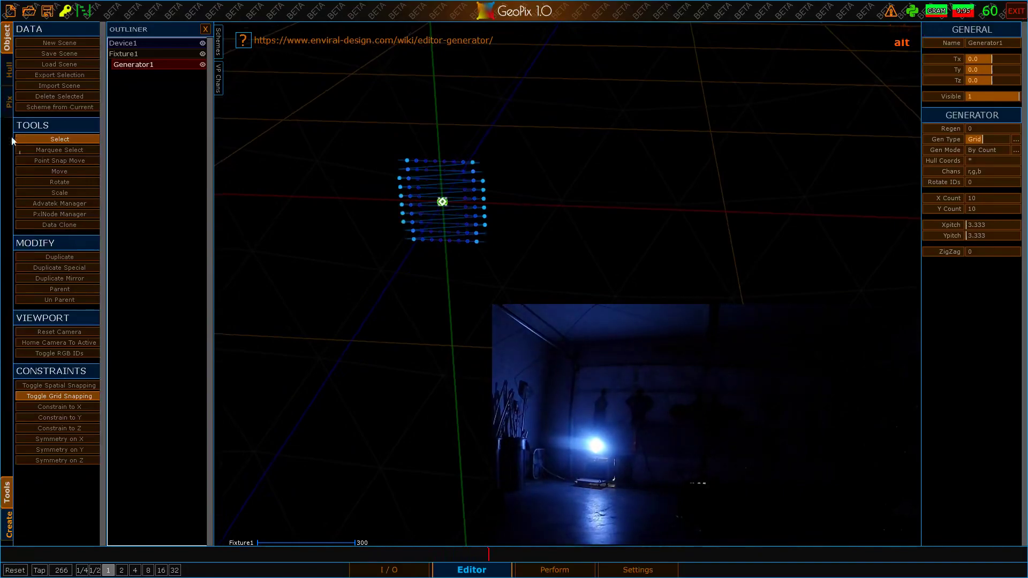
Step: Add a cube primitive around the LED grid panel at the scene origin
key(Tab)
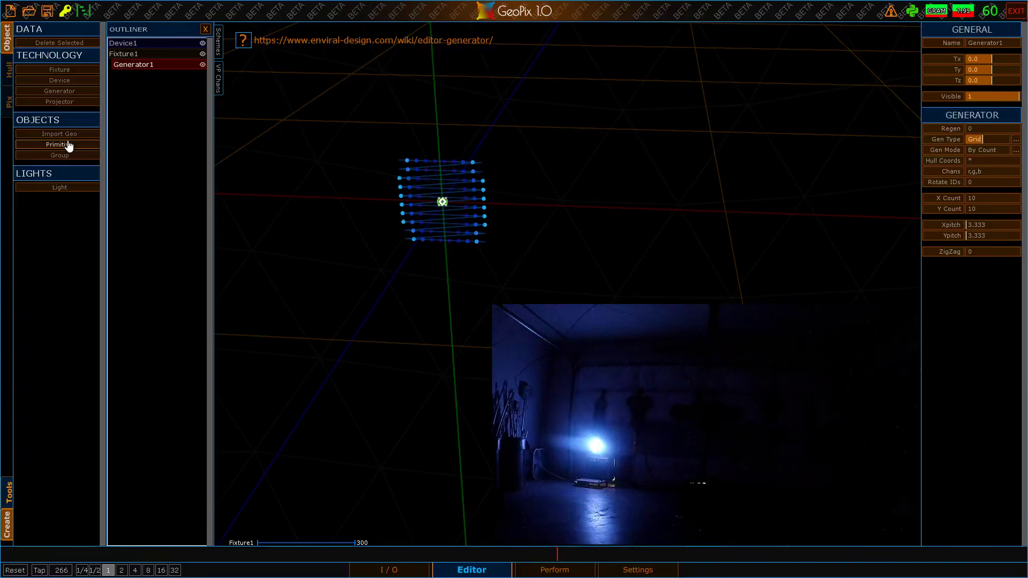
click(73, 148)
scroll(482, 139, down, 4)
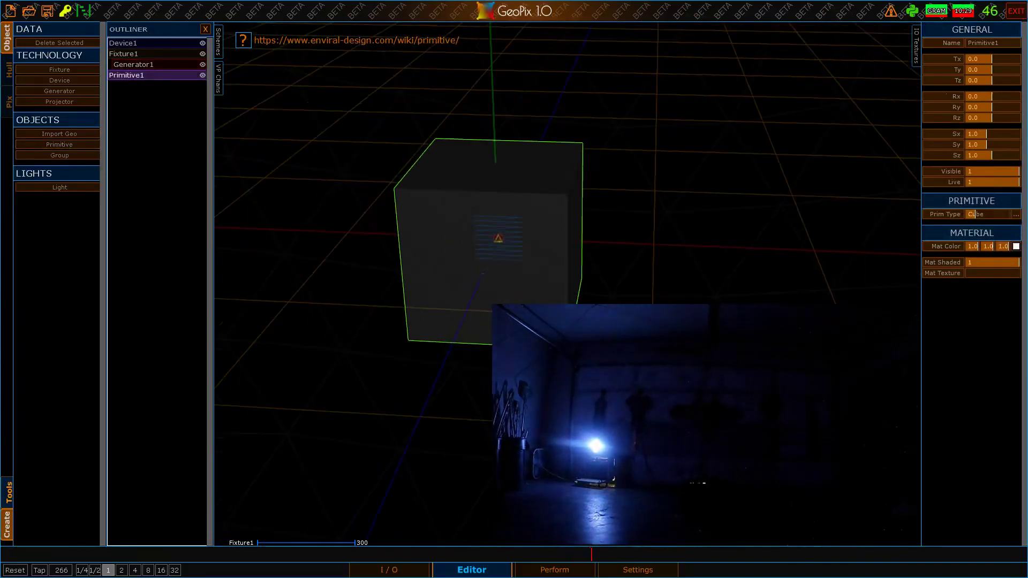
alt+drag(484, 137, 530, 154)
mouse_move(530, 154)
alt+right_down()
mouse_move(509, 126)
mouse_move(470, 121)
alt+right_up()
alt+drag(418, 124, 455, 139)
mouse_move(321, 122)
alt+mouse_down()
mouse_move(377, 145)
mouse_move(455, 141)
mouse_move(343, 126)
alt+mouse_up()
alt+right_drag(442, 123, 485, 118)
alt+drag(486, 119, 428, 172)
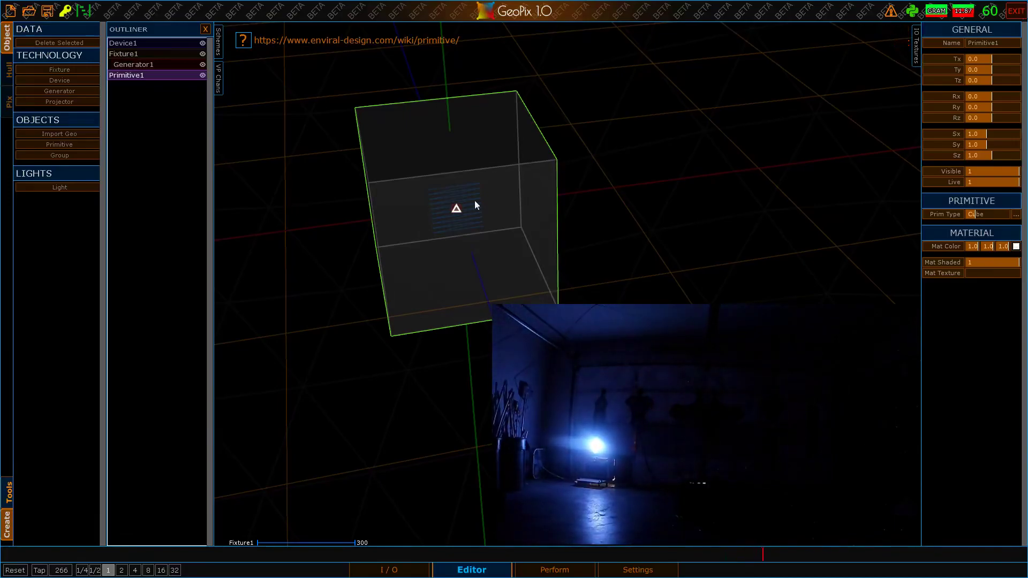
alt+drag(544, 177, 401, 186)
alt+right_drag(401, 186, 430, 149)
Step: Turn off grid snapping for point-snap moves of the cube
key(s)
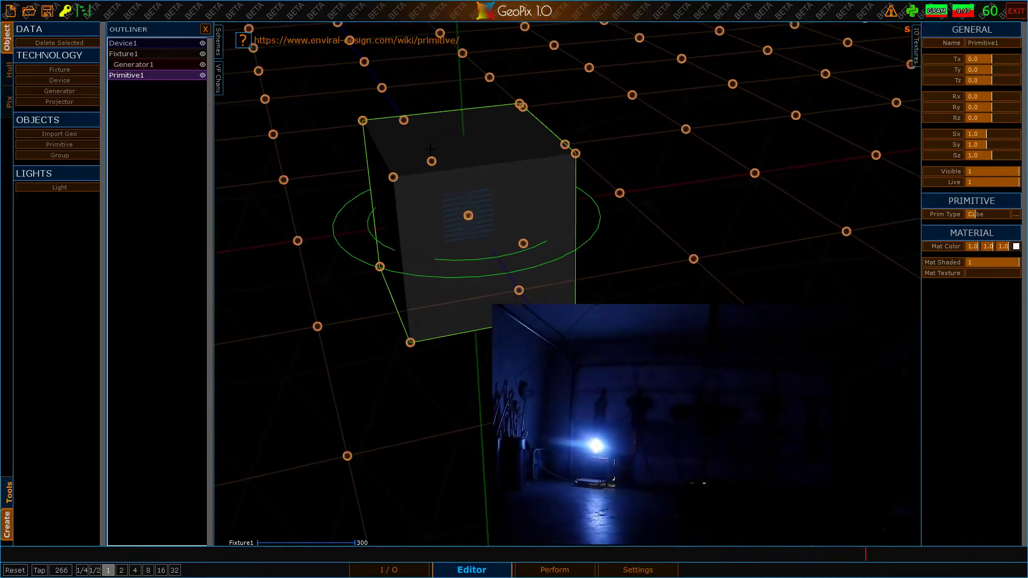
click(8, 493)
key(s)
alt+drag(435, 179, 430, 155)
Step: Try moving the cube by snapping its corners to one another, shifting it 100 units along X and then Z
key(s)
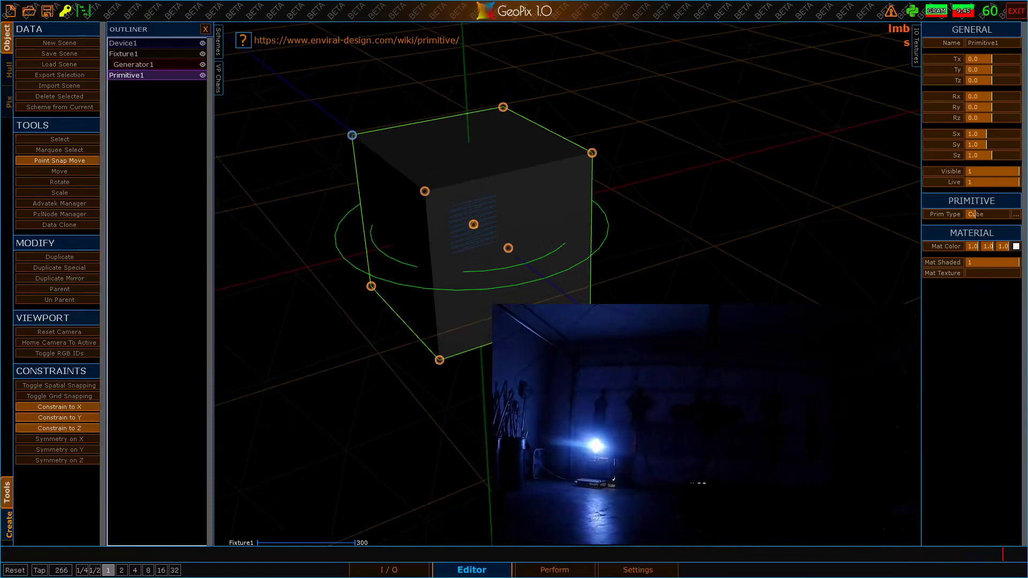
drag(352, 135, 503, 107)
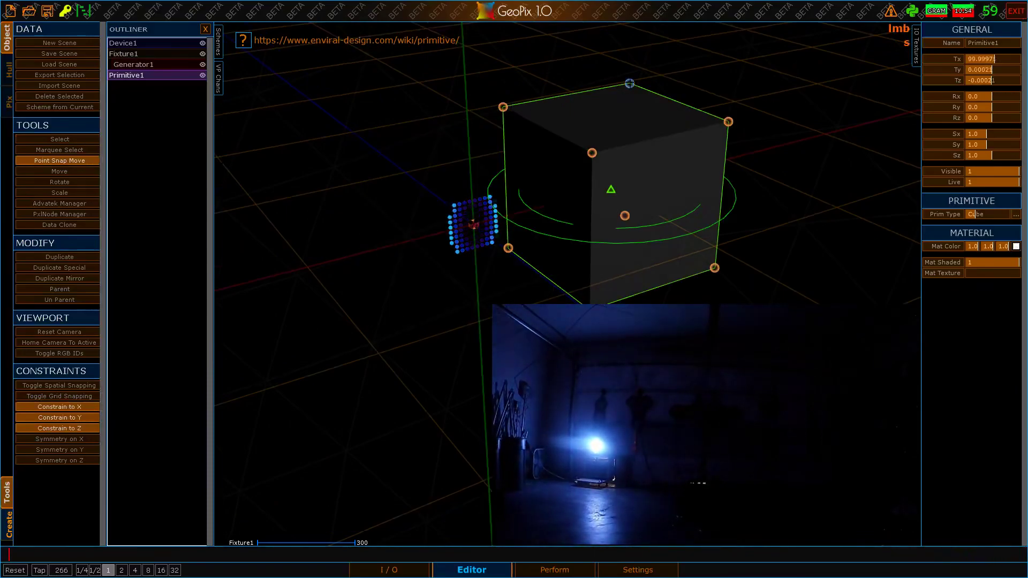
key(ctrl+z)
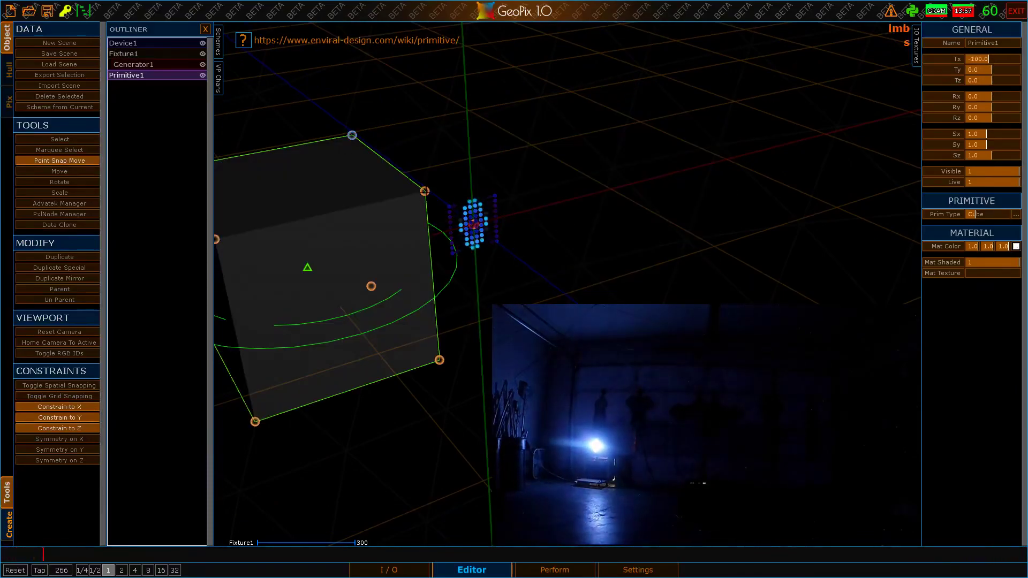
drag(352, 135, 583, 149)
scroll(568, 284, down, 5)
mouse_move(568, 268)
alt+mouse_down()
mouse_move(664, 230)
mouse_move(562, 263)
alt+mouse_up()
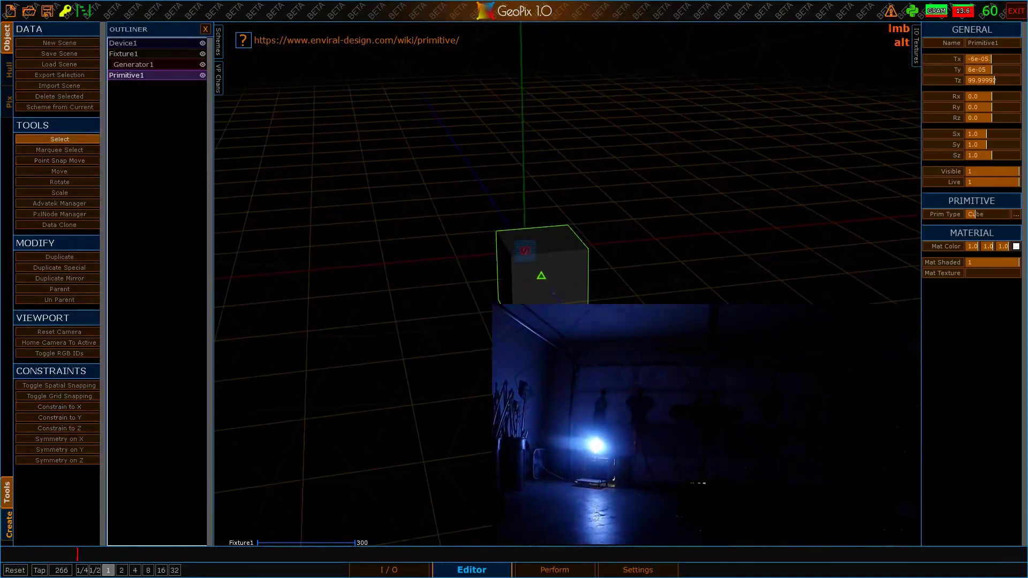
Step: Reset the cube's Tx, Ty and Tz to 0
right_click(949, 61)
right_click(953, 69)
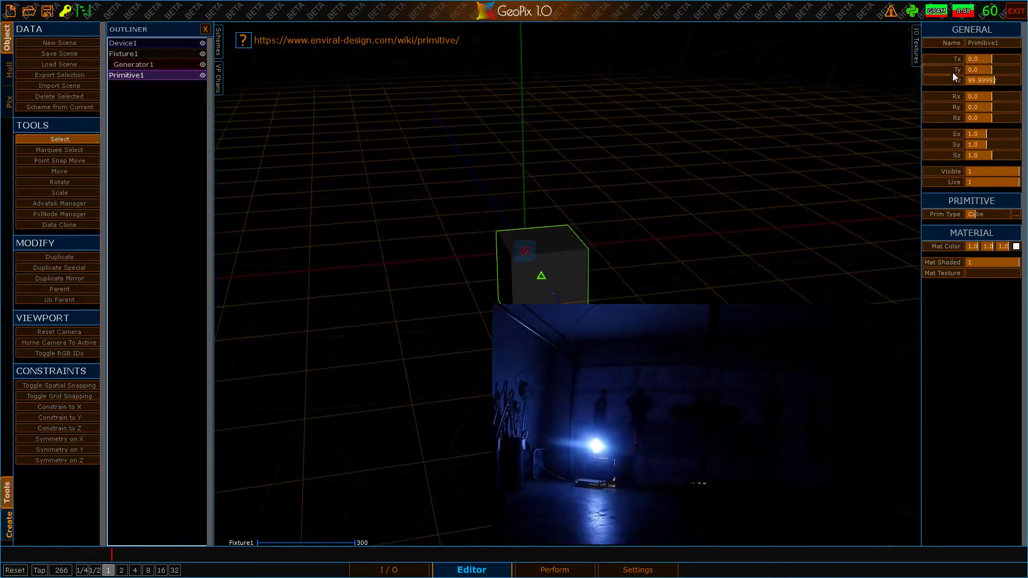
right_click(953, 79)
drag(493, 306, 561, 348)
Step: Change the primitive's type from Cube to Plane
alt+drag(514, 300, 495, 300)
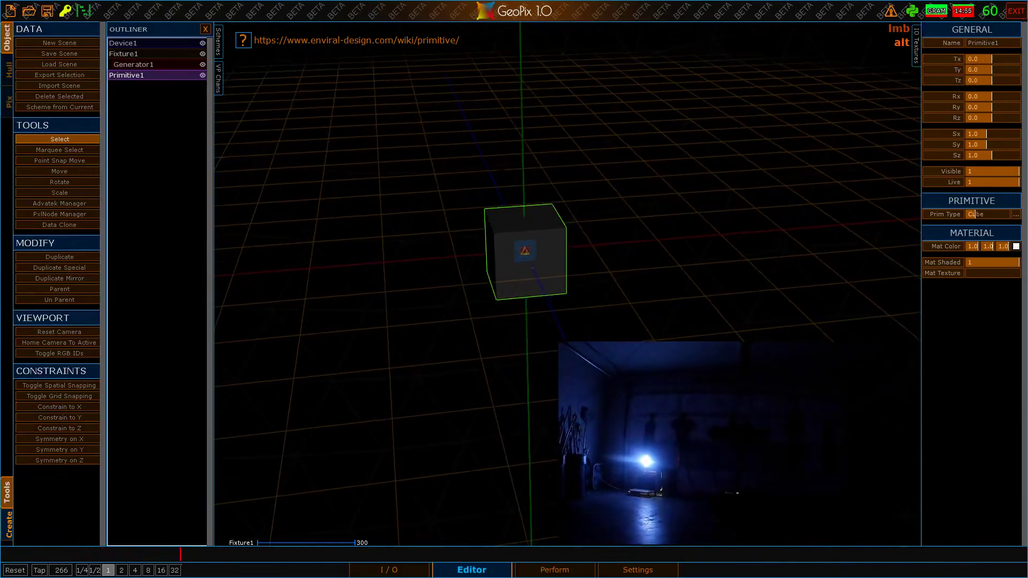
alt+right_drag(495, 300, 462, 280)
alt+drag(462, 280, 386, 278)
alt+drag(440, 241, 507, 230)
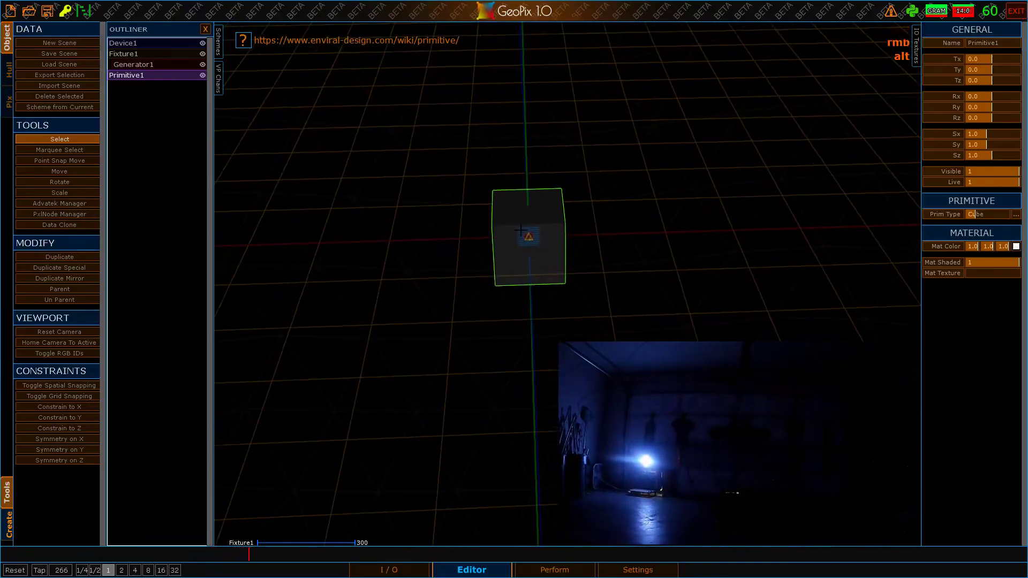
click(1016, 215)
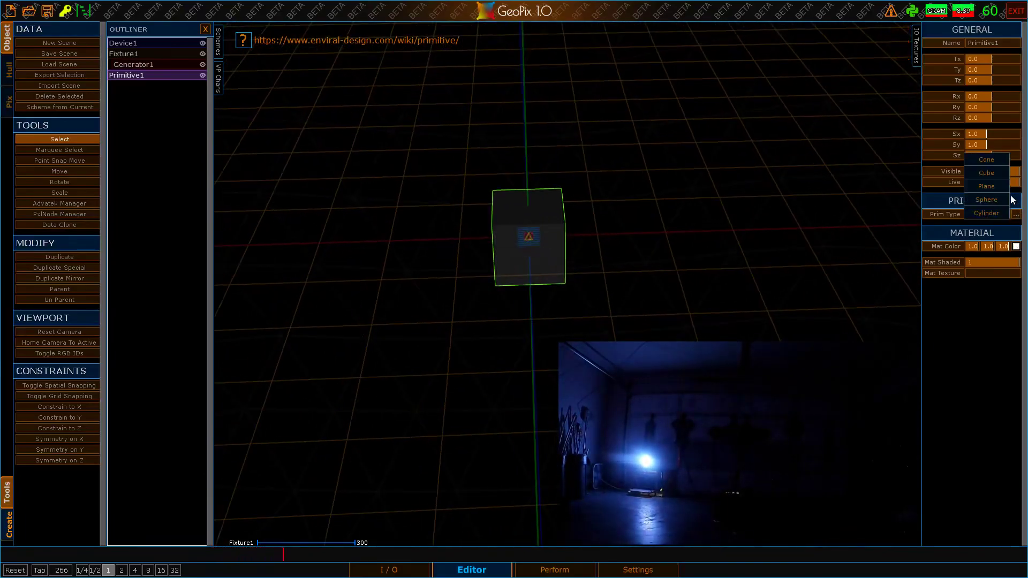
click(992, 185)
Step: Scale the plane uniformly to about 0.353 so it roughly matches the LED grid panel
alt+right_drag(541, 225, 558, 153)
alt+drag(558, 153, 529, 184)
alt+right_drag(476, 191, 532, 134)
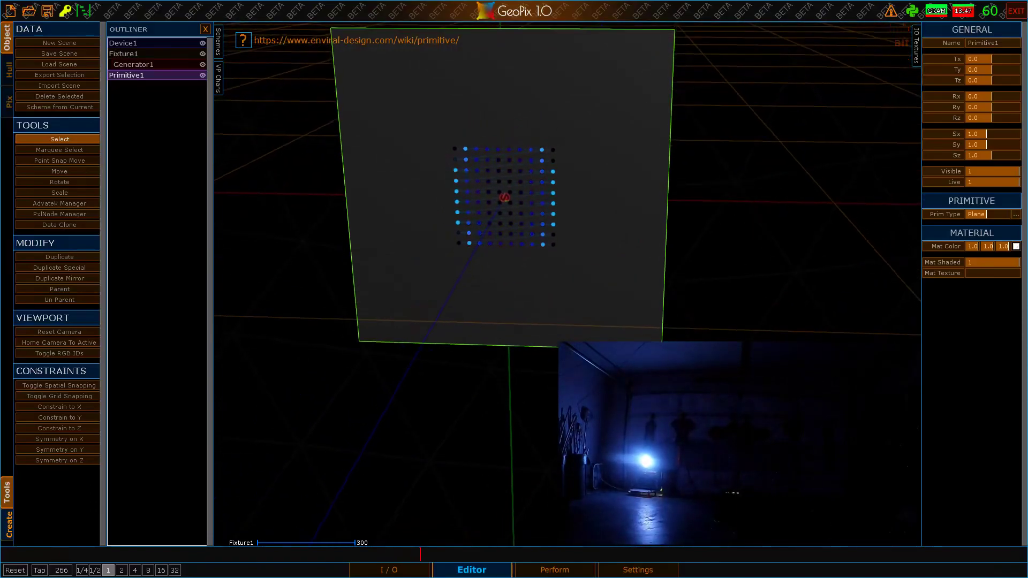
key(s)
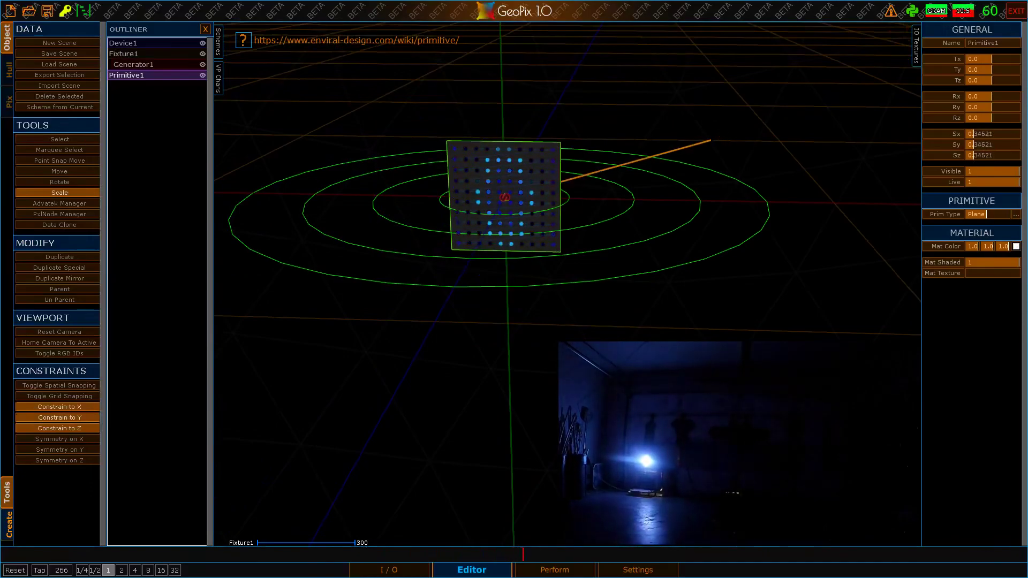
click(749, 129)
alt+drag(748, 130, 734, 107)
alt+drag(423, 113, 471, 161)
alt+scroll(471, 150, up, 6)
alt+right_drag(468, 128, 498, 158)
alt+scroll(498, 157, down, 5)
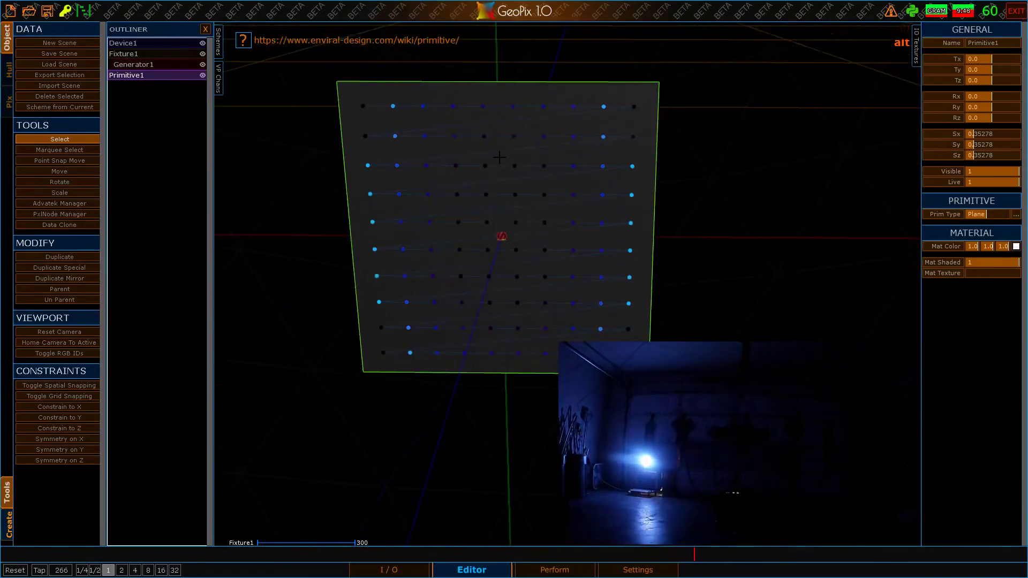
alt+drag(600, 147, 662, 184)
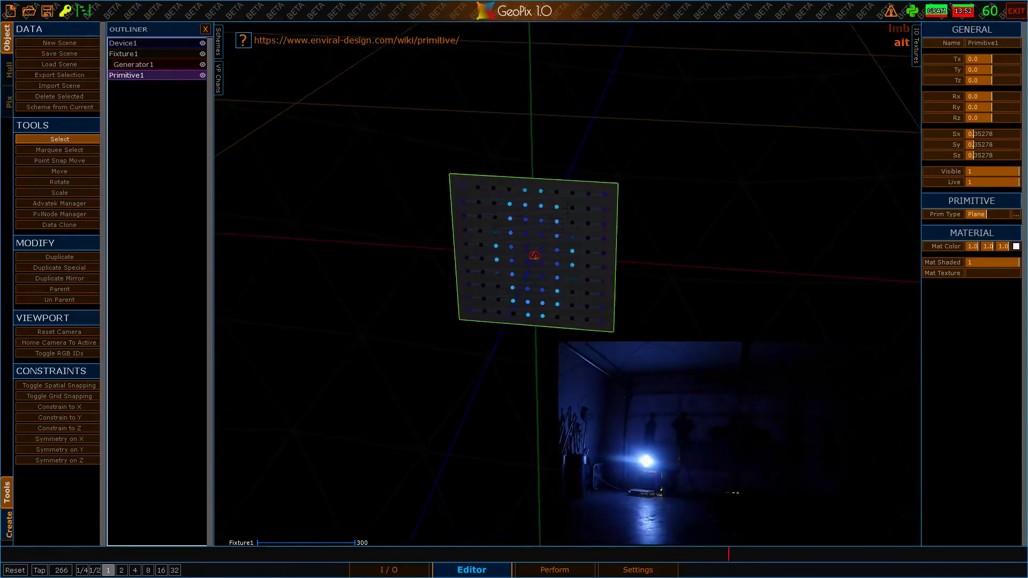
Step: Reset the plane's Sx, Sy and Sz to their default scale
right_click(956, 134)
right_click(957, 144)
right_click(956, 155)
scroll(616, 139, down, 3)
Step: Examine the generator's X and Y counts and pitches against the size of the plane
click(184, 67)
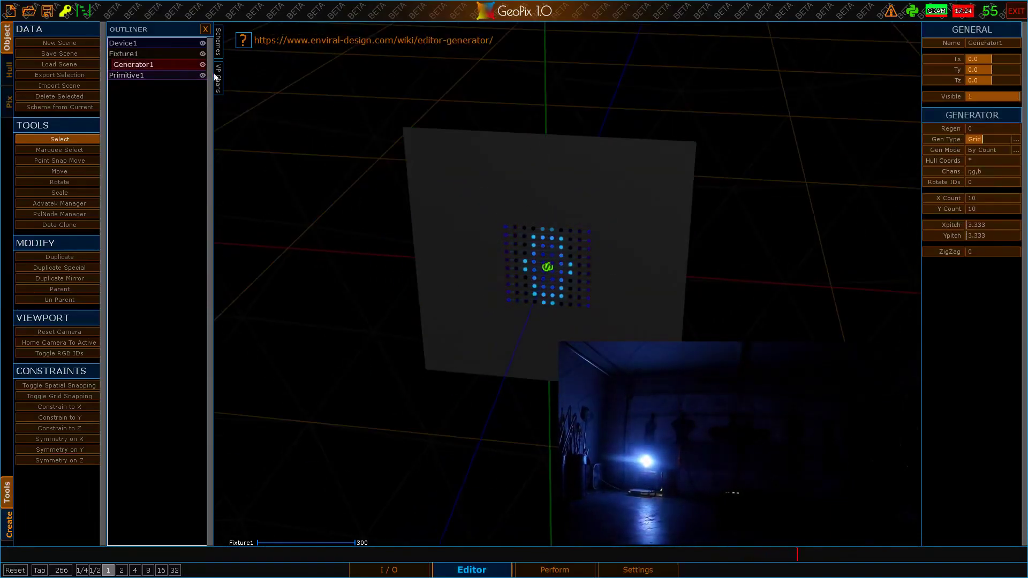
click(971, 211)
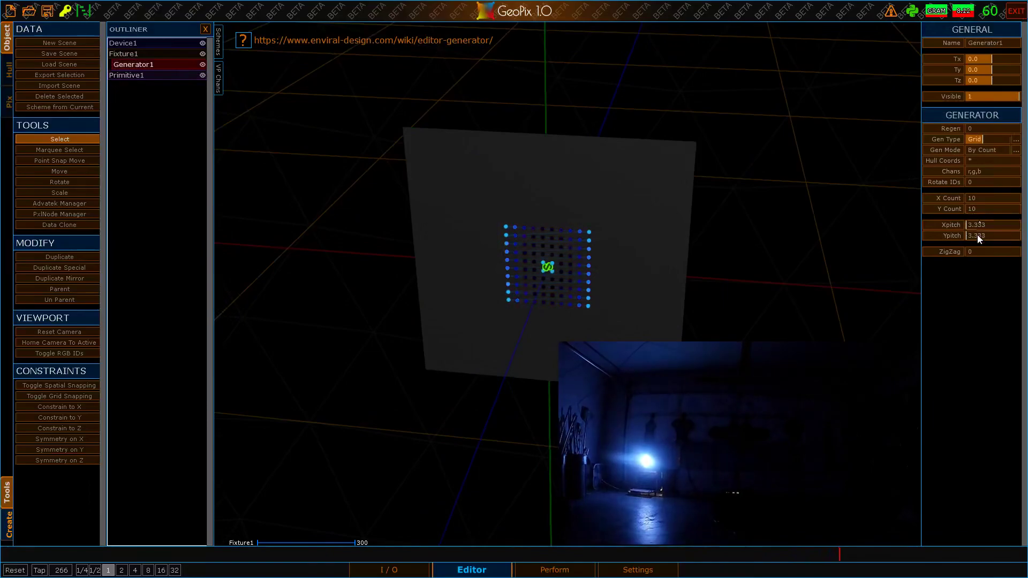
click(979, 197)
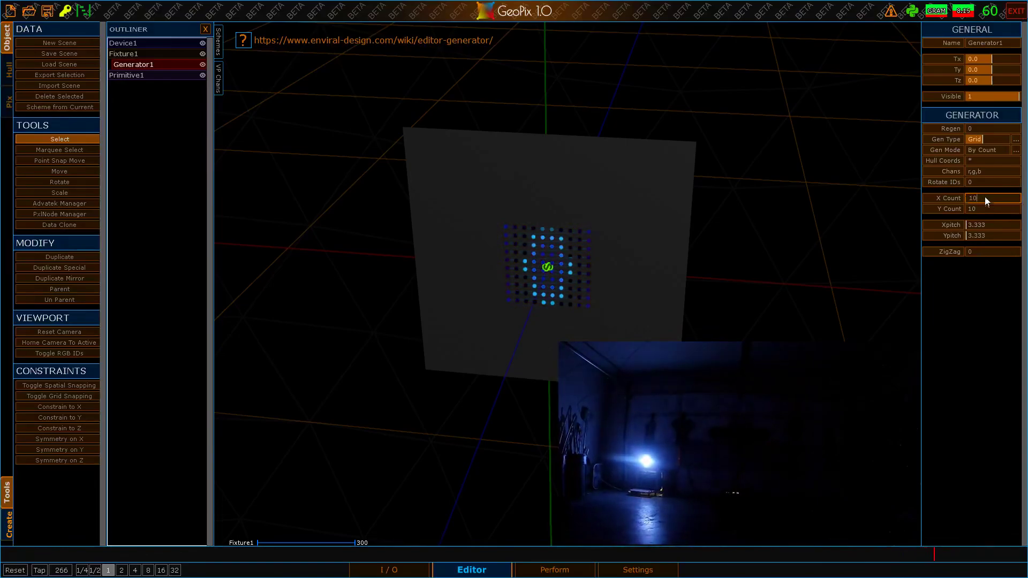
click(990, 228)
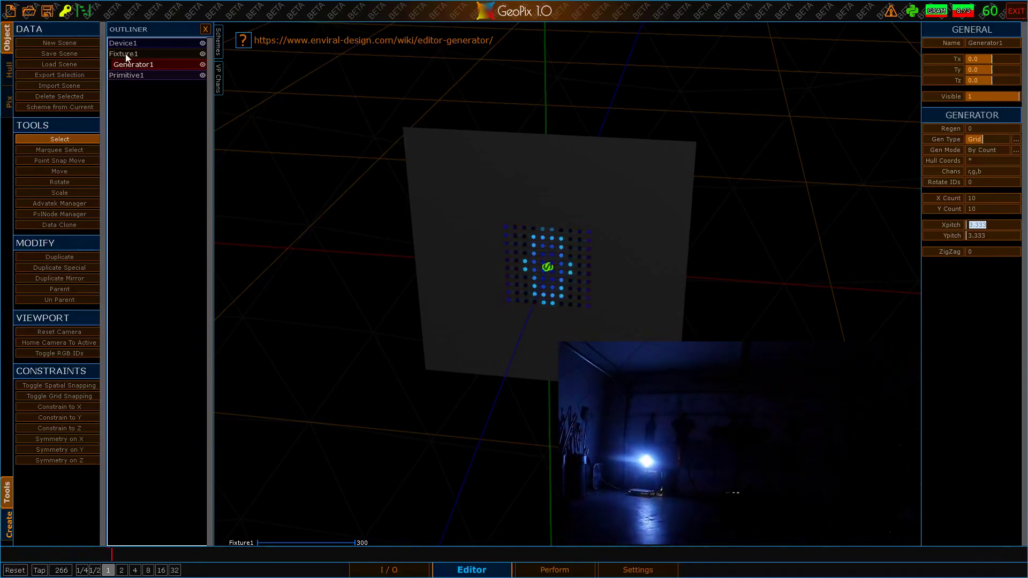
scroll(543, 206, up, 5)
alt+drag(542, 205, 545, 205)
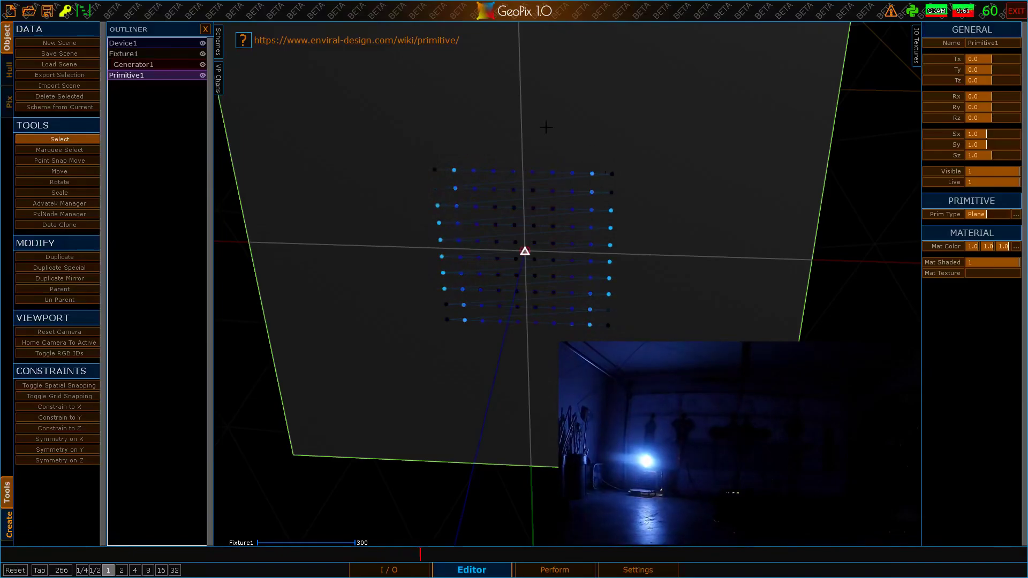
click(141, 63)
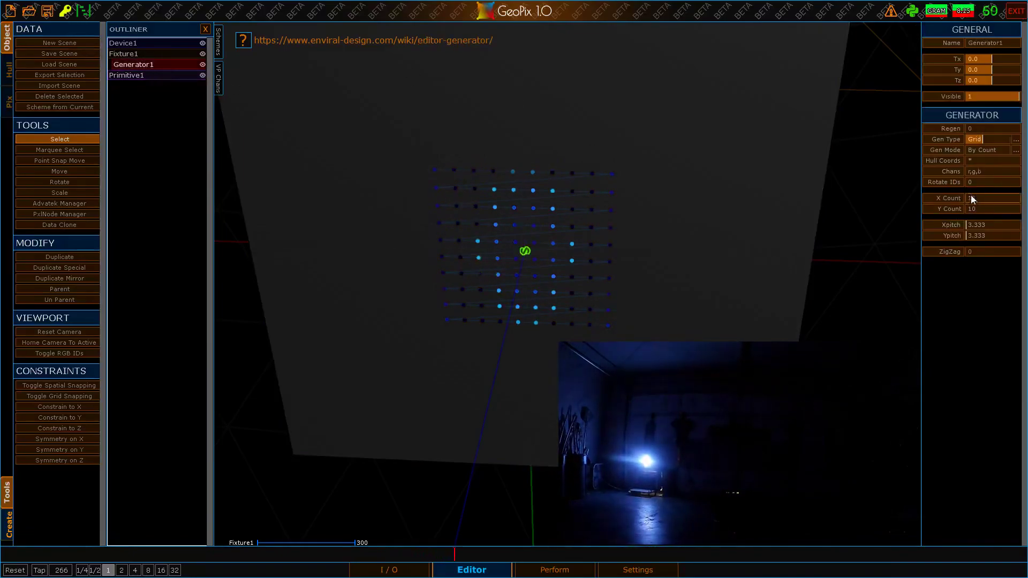
click(993, 225)
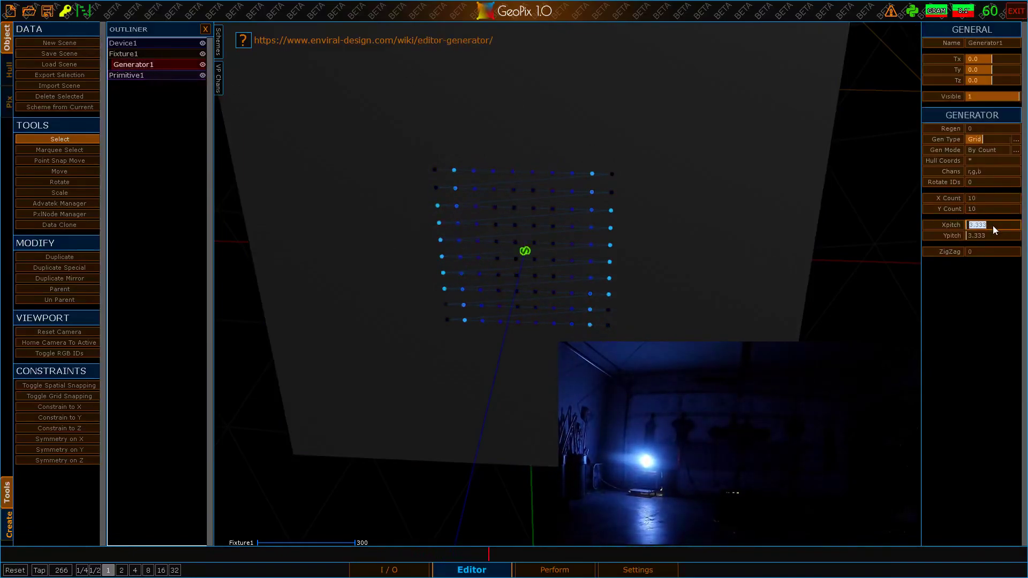
click(993, 226)
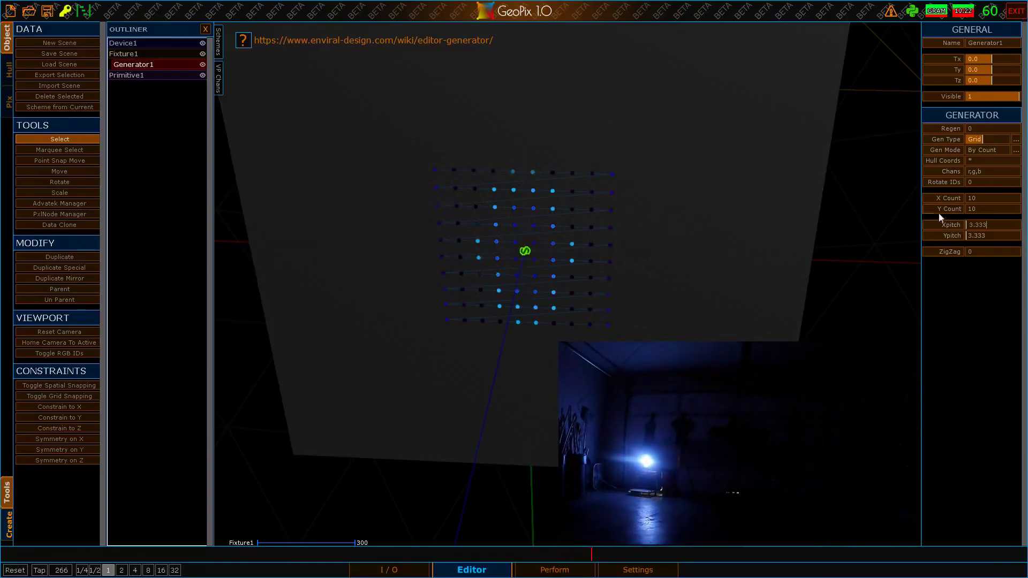
click(149, 54)
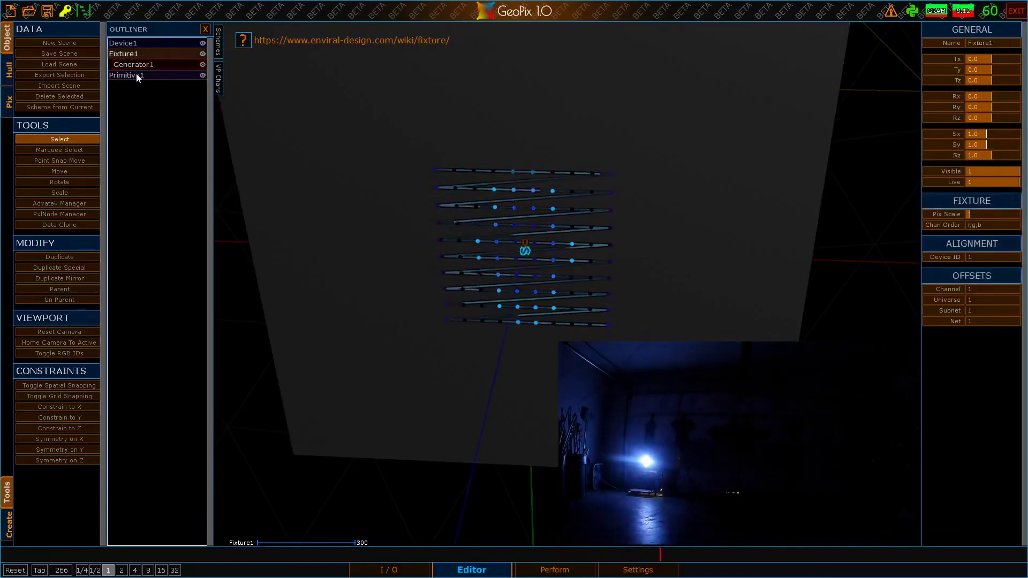
Step: Set the plane primitive's Sx, Sy and Sz scale to .3333 each
click(136, 74)
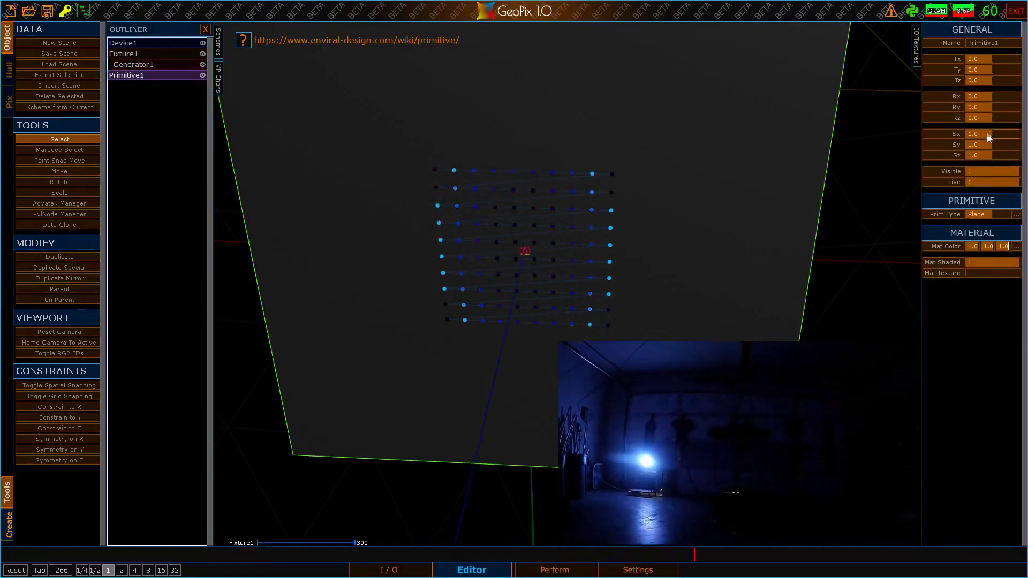
scroll(335, 199, down, 5)
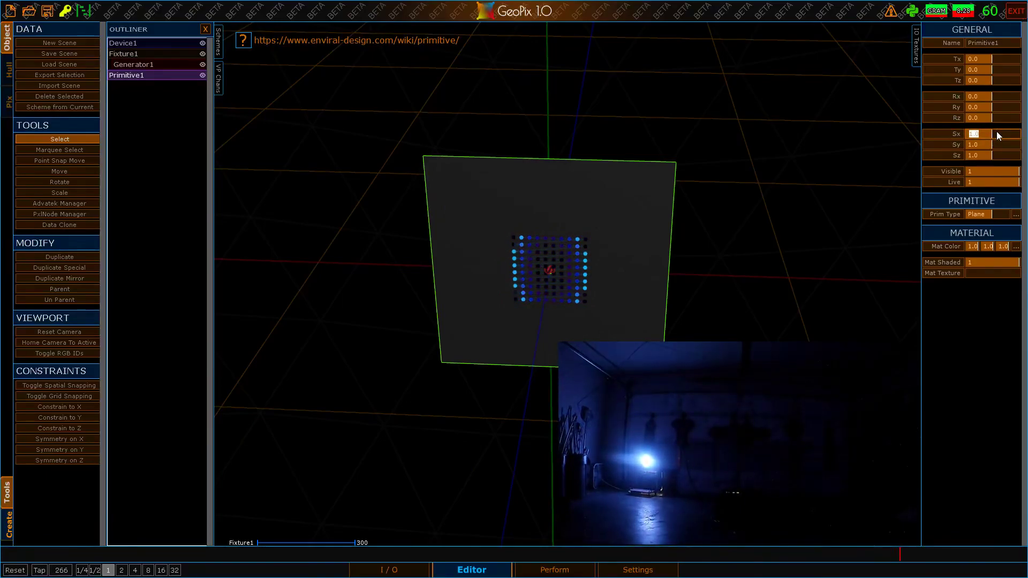
text(.3333)
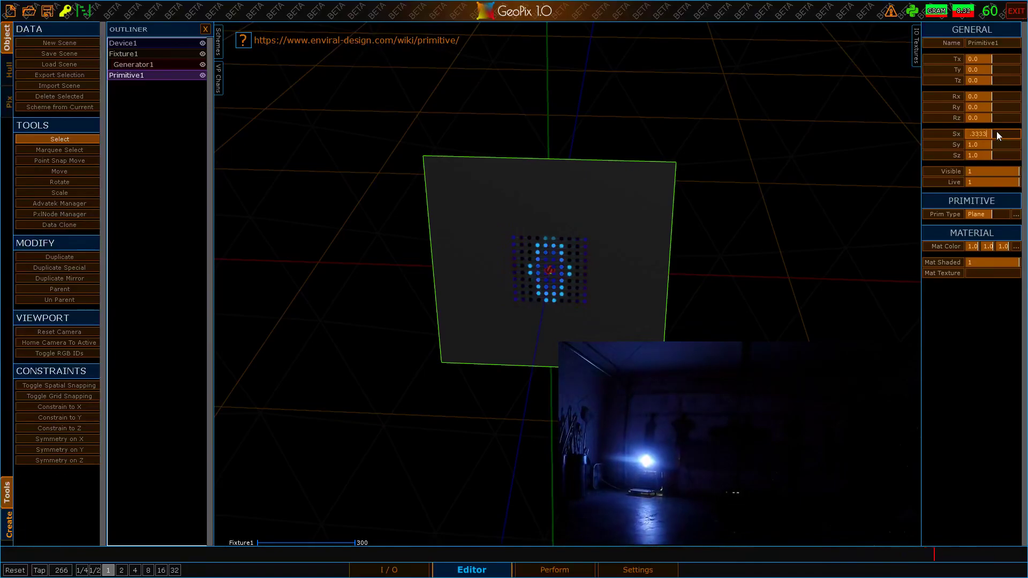
key(Return)
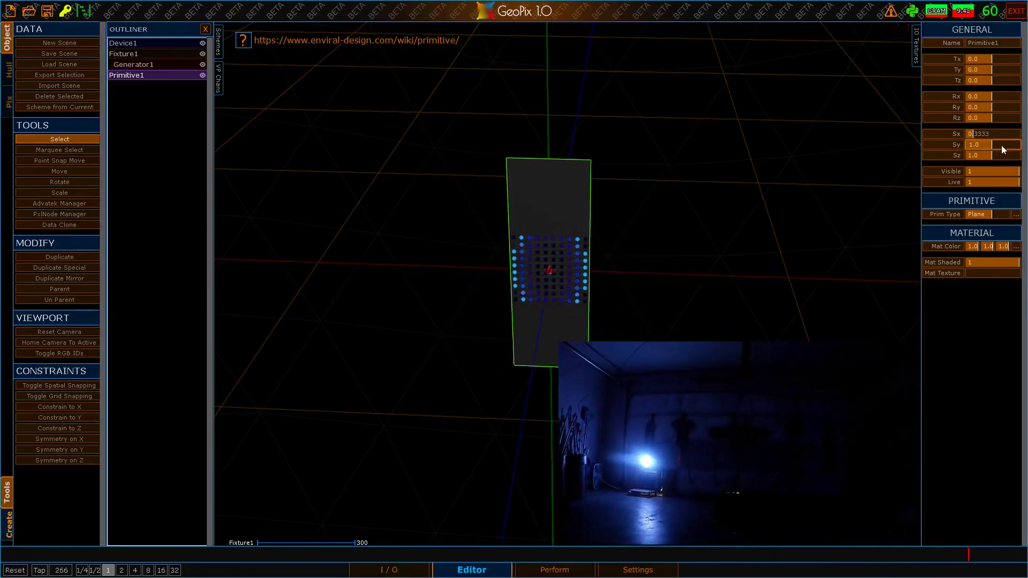
text(.3333)
key(Return)
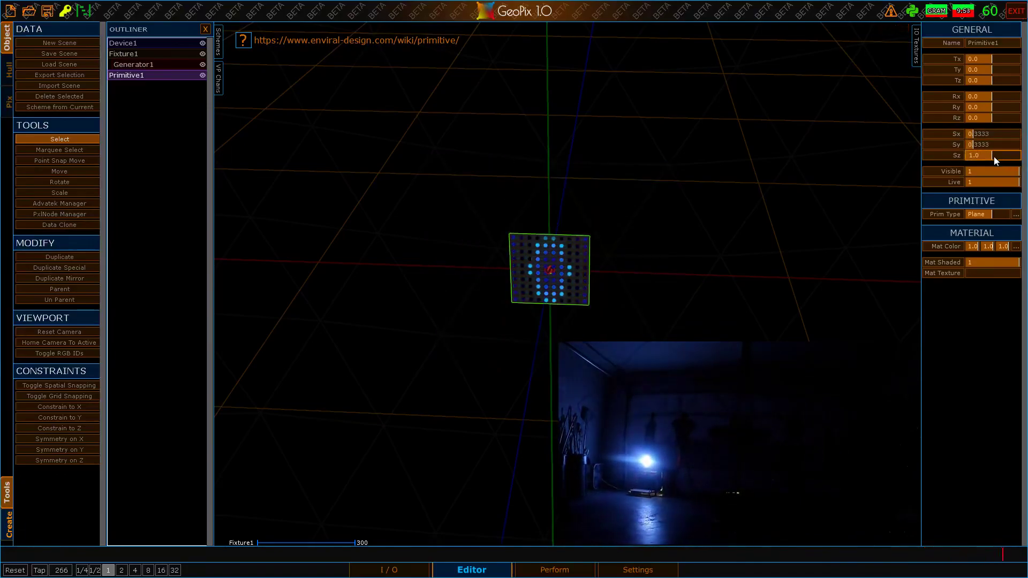
click(994, 157)
text(.3333)
key(Return)
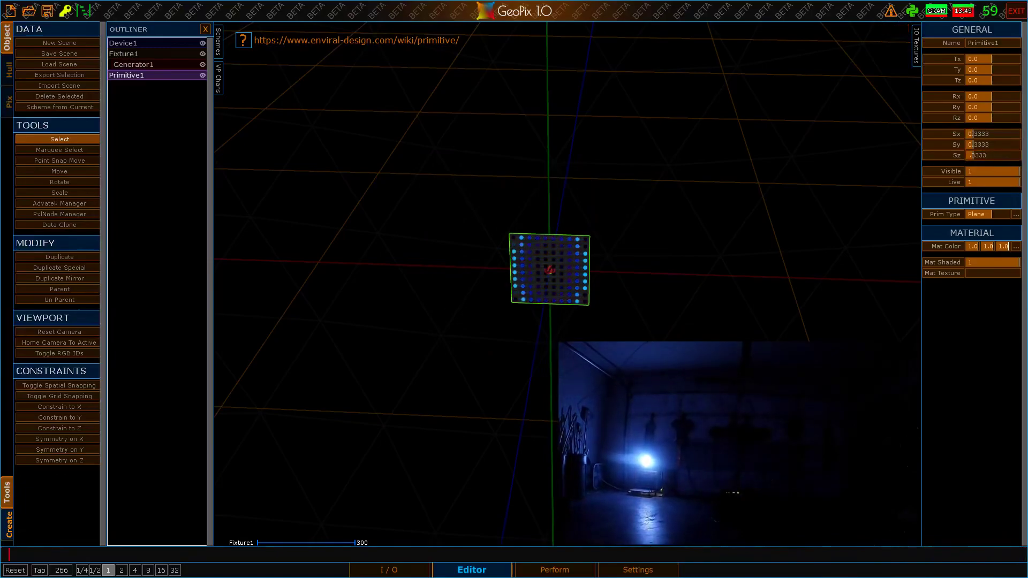
Step: Examine the margin between the outer LED pixels and the plane's edges and corners
alt+drag(603, 209, 591, 152)
alt+scroll(594, 154, up, 4)
alt+right_drag(621, 160, 595, 235)
alt+drag(595, 235, 567, 177)
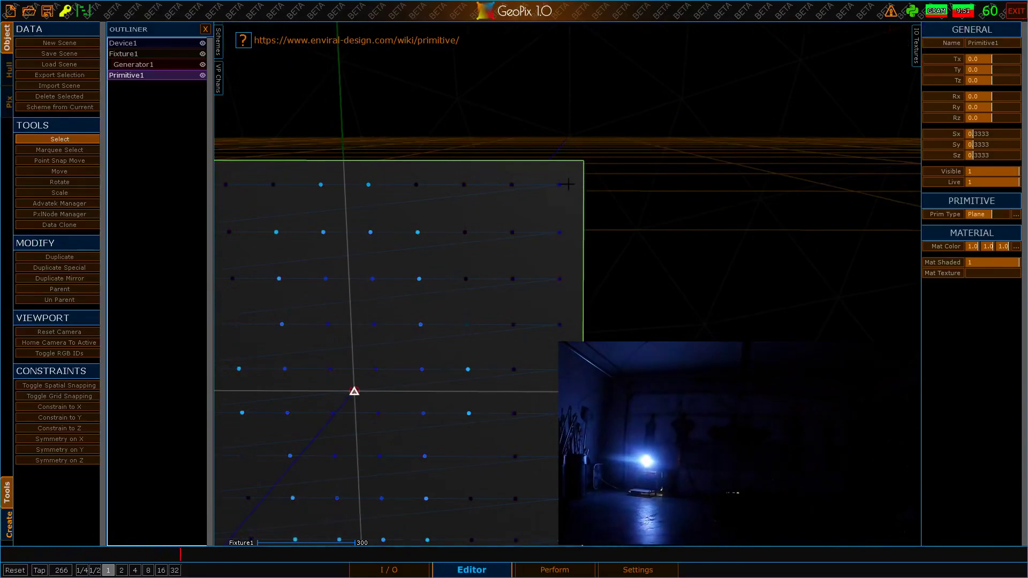
scroll(569, 180, down, 4)
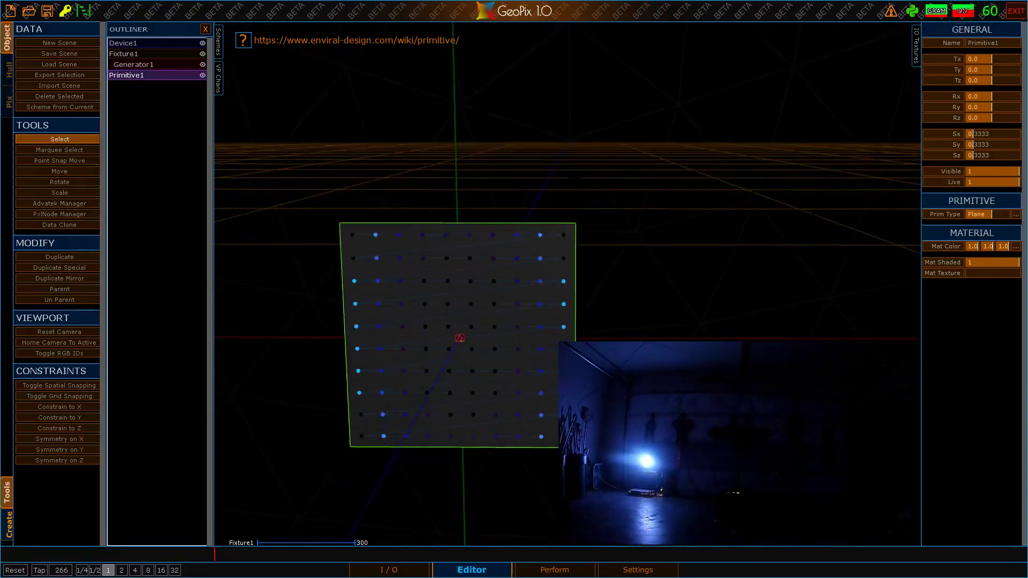
scroll(582, 219, up, 4)
alt+middle_drag(553, 154, 590, 222)
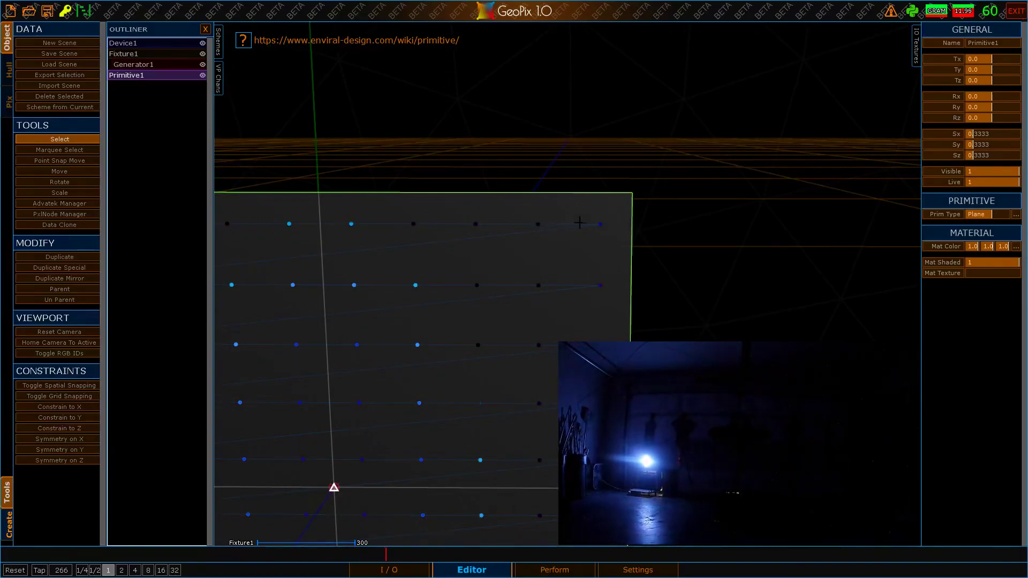
scroll(598, 212, down, 5)
alt+drag(467, 425, 464, 404)
alt+right_drag(464, 404, 514, 298)
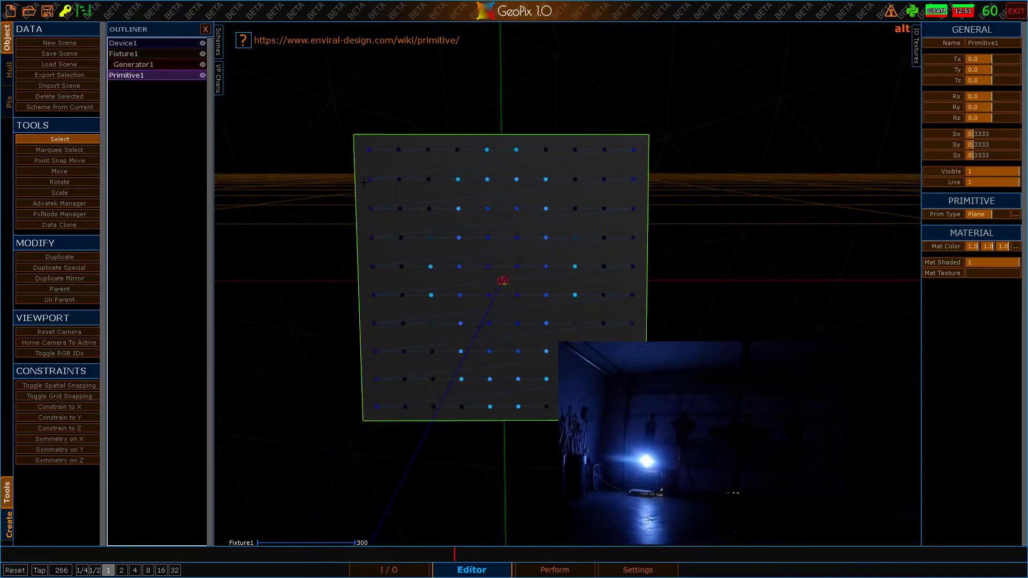
scroll(477, 171, down, 5)
scroll(493, 182, up, 4)
alt+right_drag(541, 207, 496, 158)
alt+drag(497, 159, 494, 154)
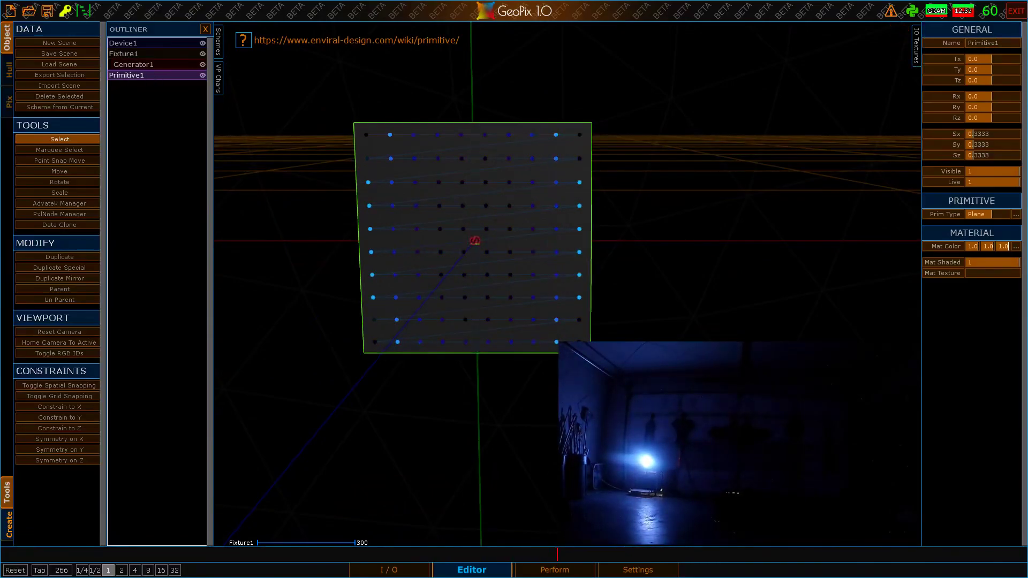
alt+drag(514, 156, 517, 147)
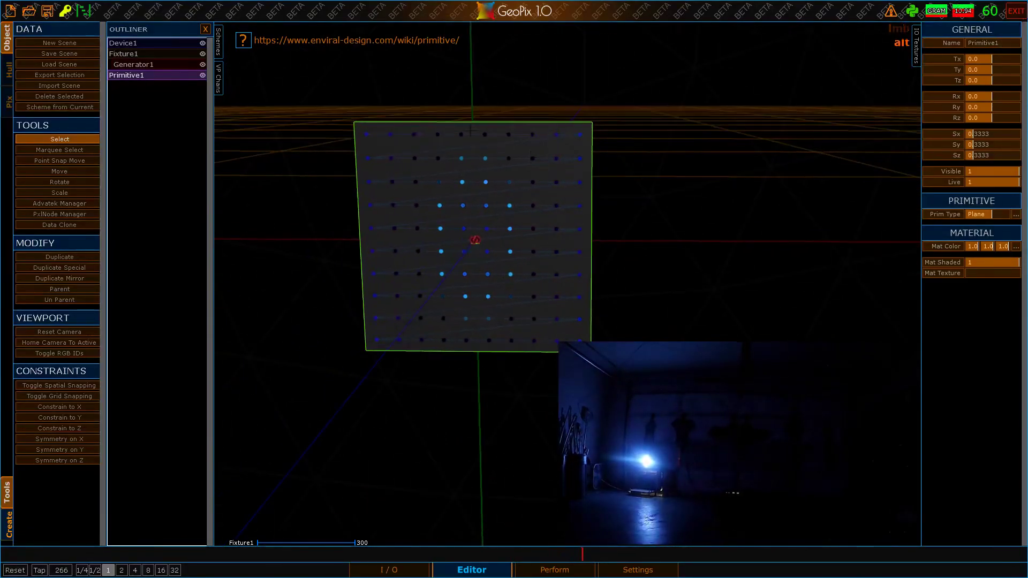
Step: Parent Fixture1 to the plane primitive Primitive1
click(119, 53)
key(shift)
shift+click(127, 76)
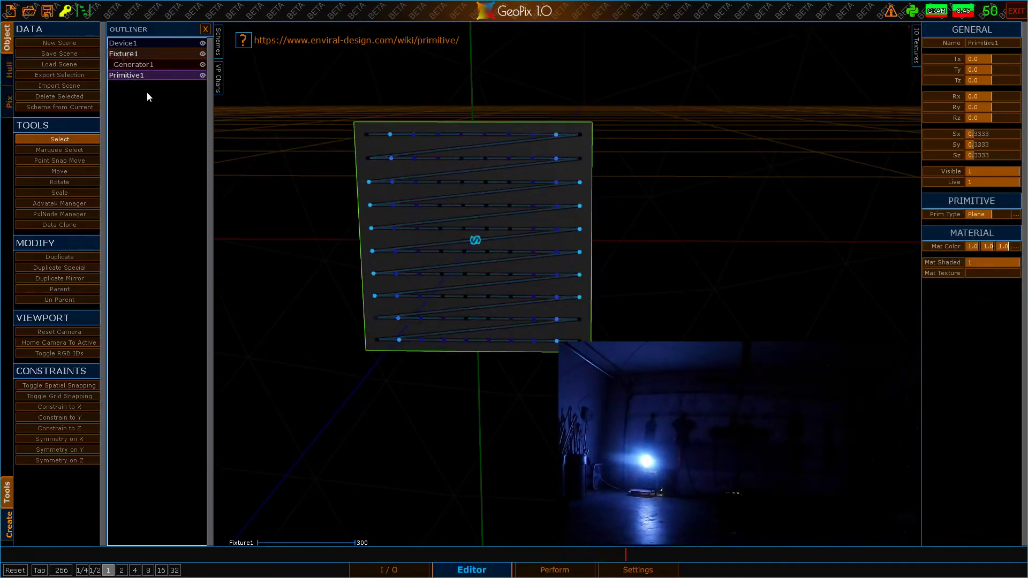
key(p)
scroll(528, 252, down, 6)
alt+drag(528, 255, 476, 295)
key(g)
key(Escape)
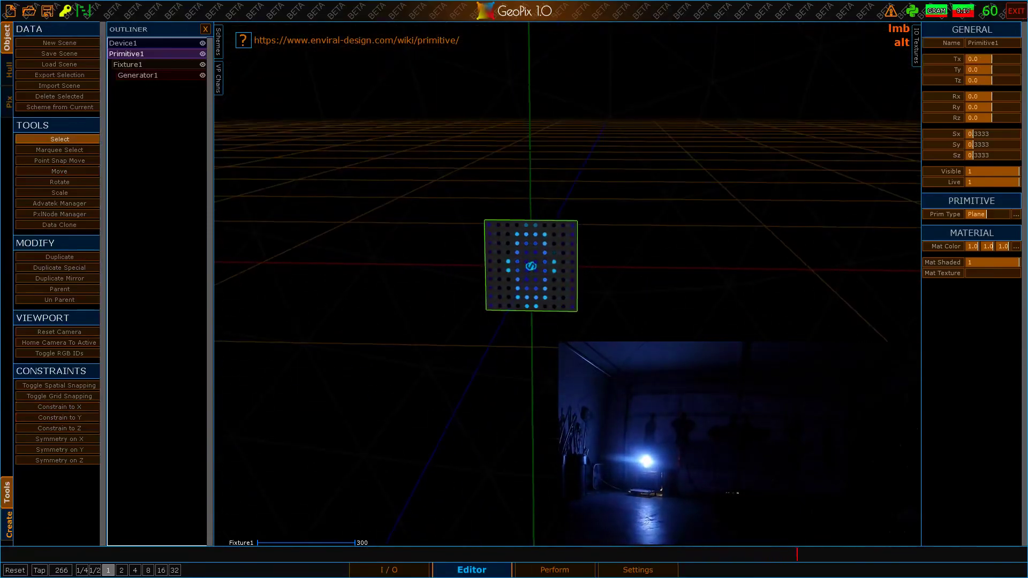
Step: Delete Generator1 from the fixture and select Fixture1
click(159, 76)
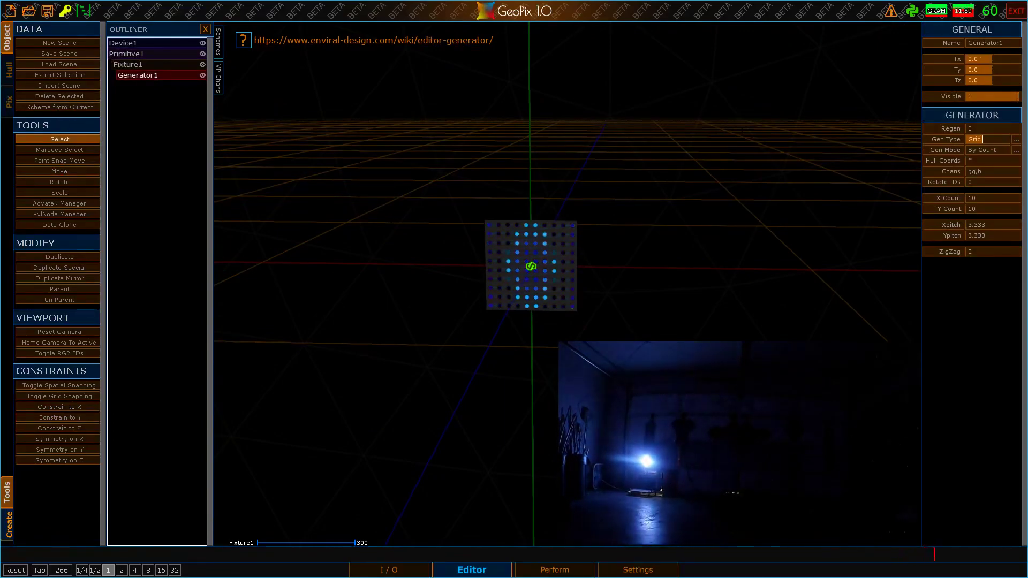
key(Delete)
click(152, 64)
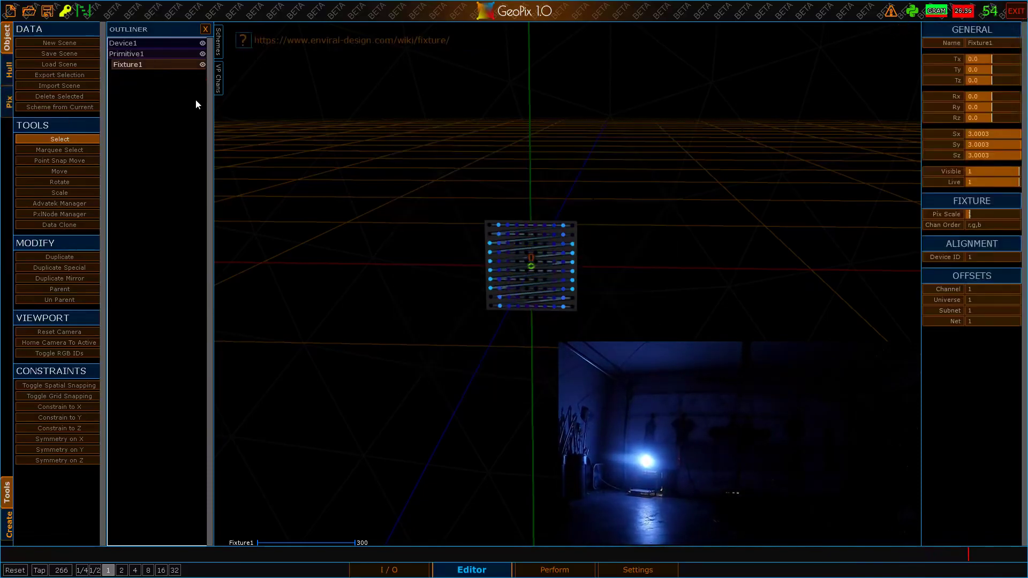
Step: Rename Device1 as 0_Device
click(135, 44)
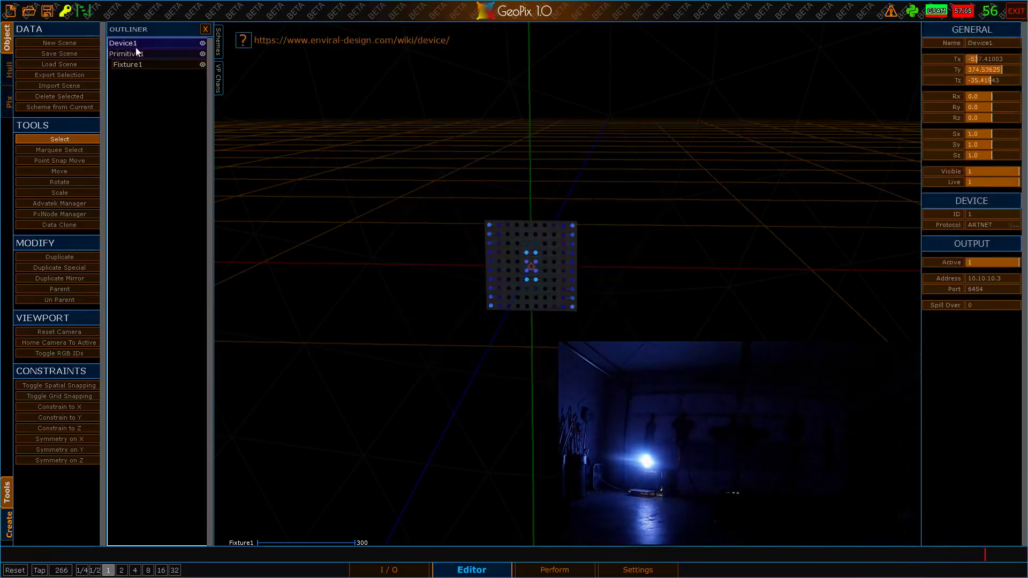
click(1002, 44)
key(BackSpace)
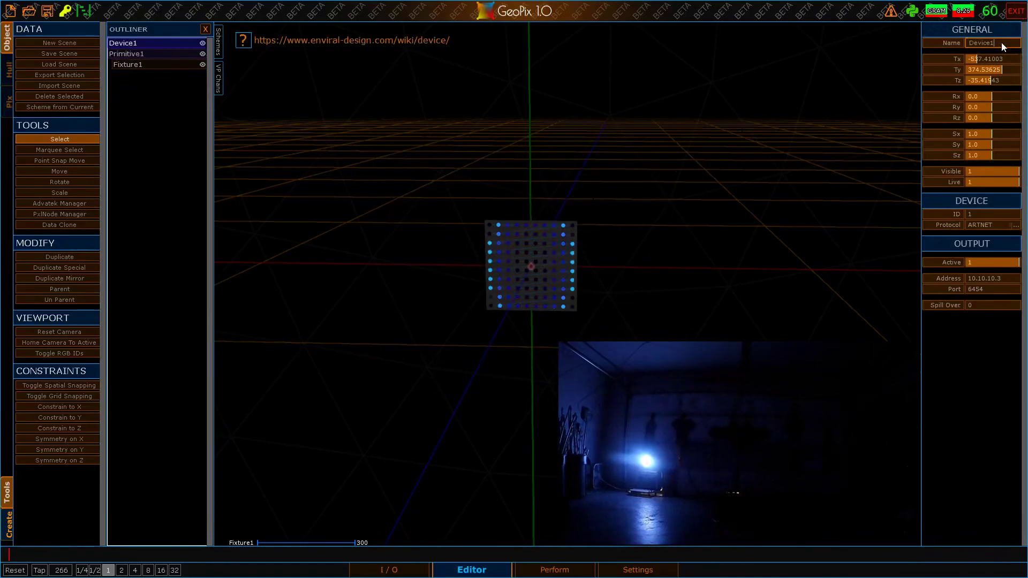
text(0_)
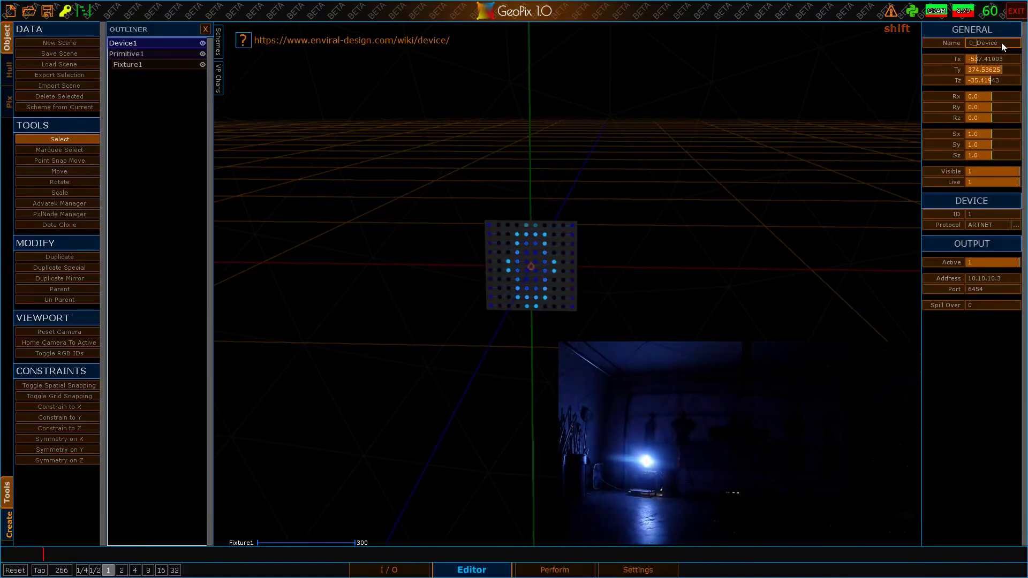
key(Return)
Step: Rename the plane primitive Primitive1 as d_g
click(133, 53)
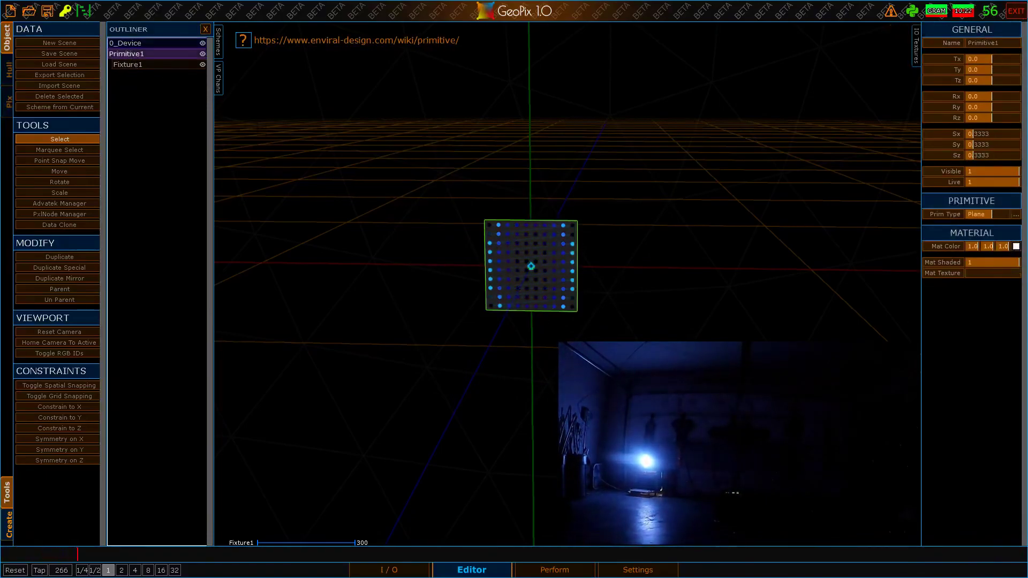
click(995, 43)
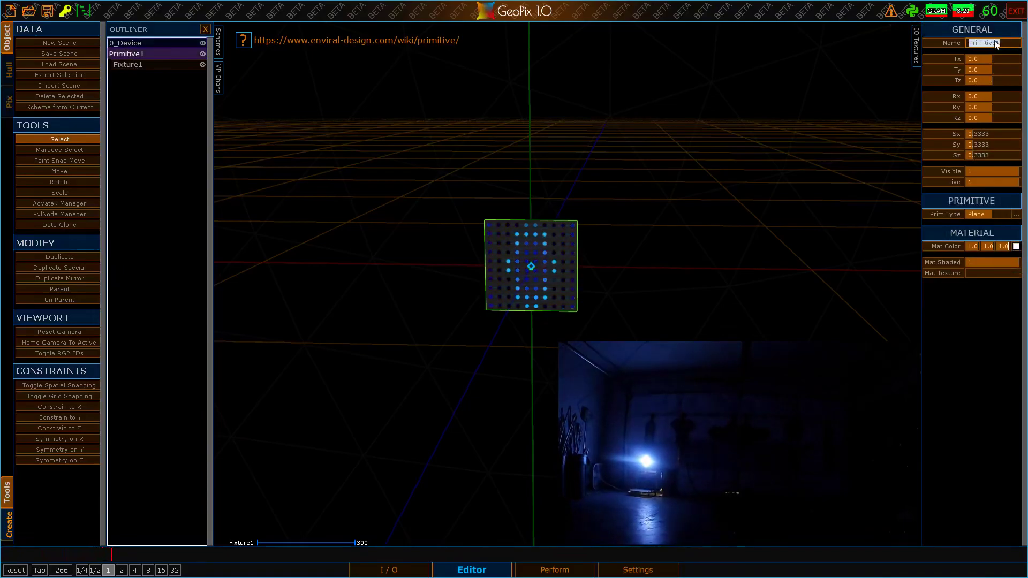
text(D)
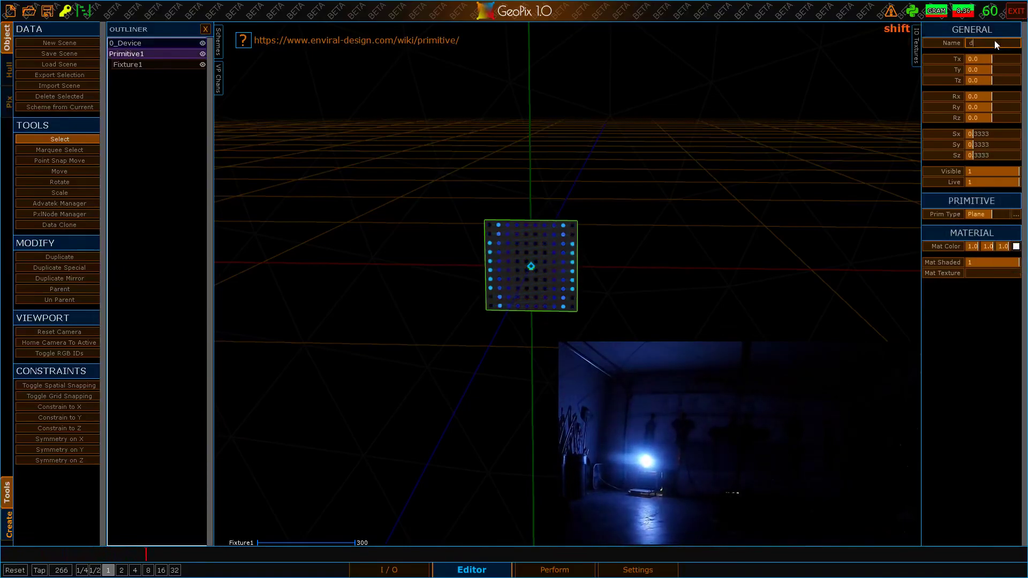
text(_)
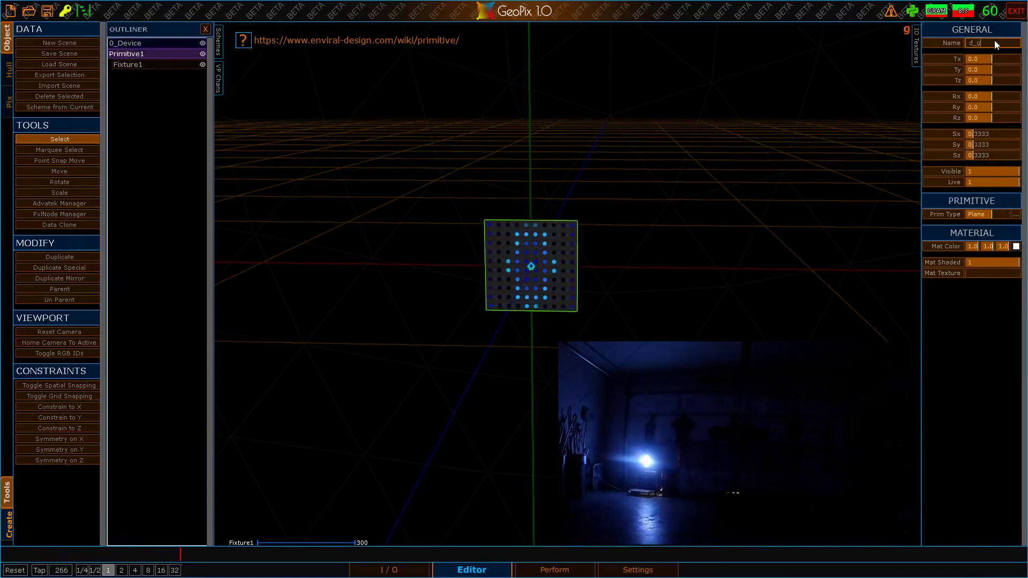
text(g)
key(Return)
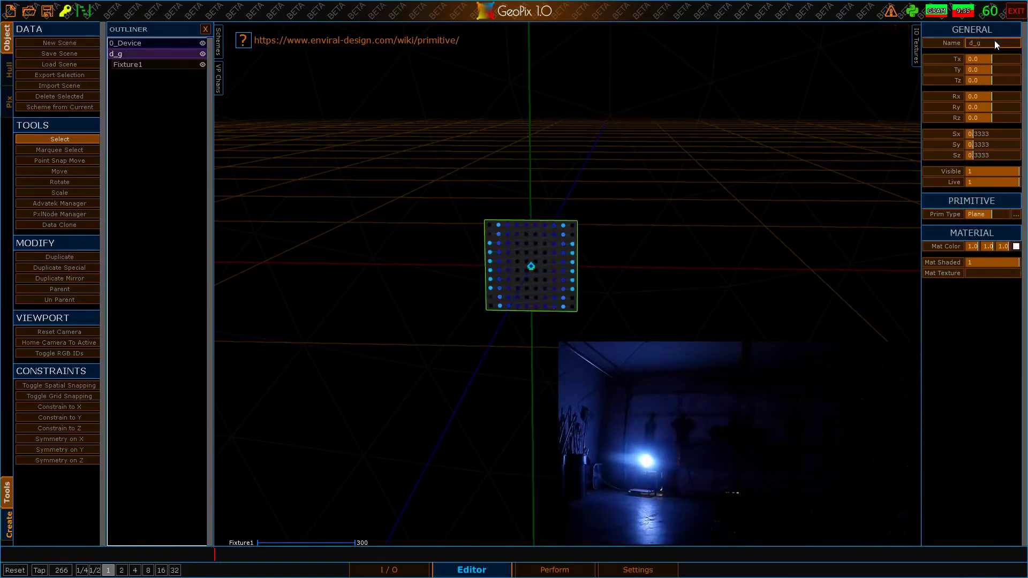
Step: Rename the fixture Fixture1 as d_f_0
click(128, 63)
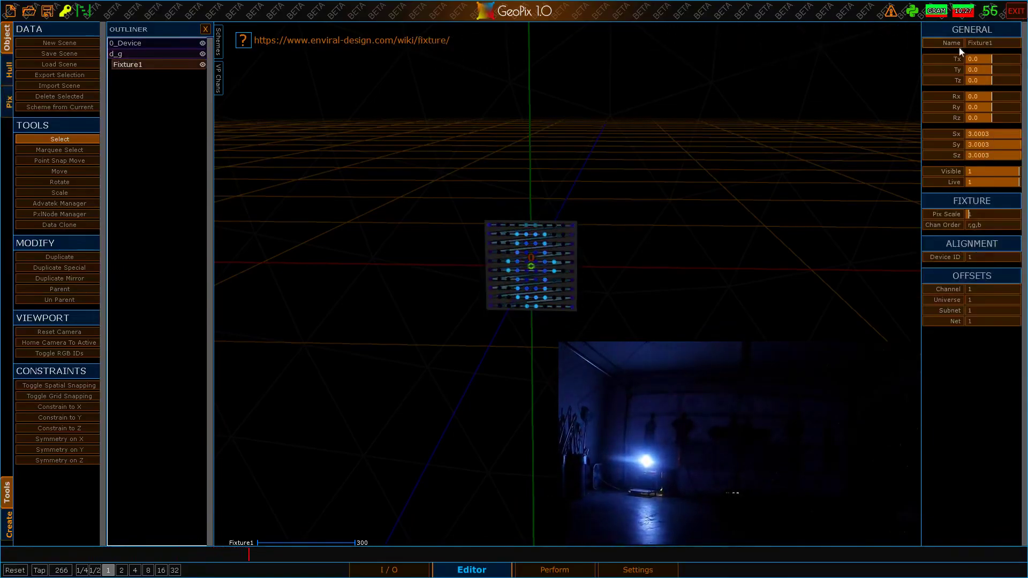
text(d_)
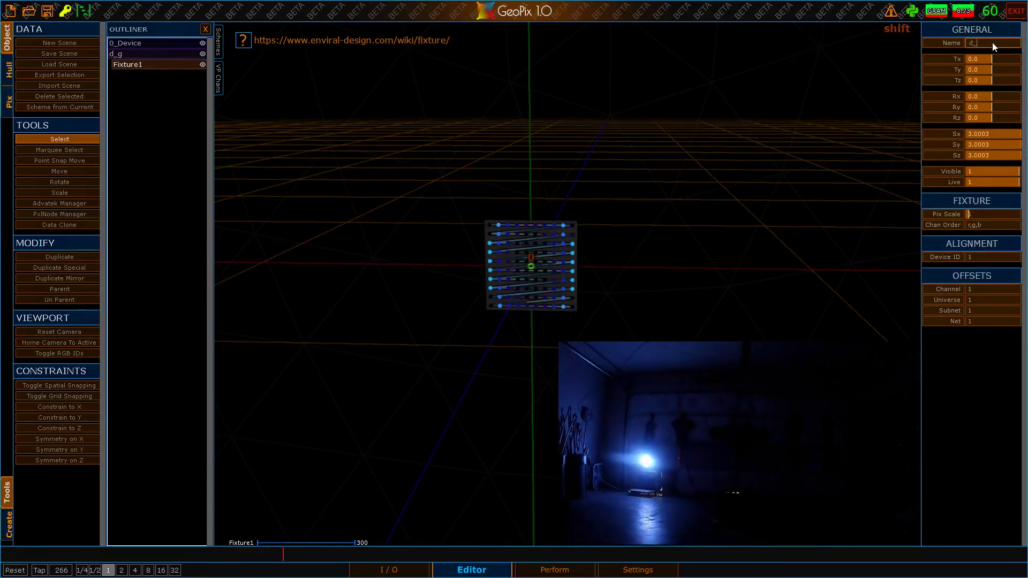
text(f)
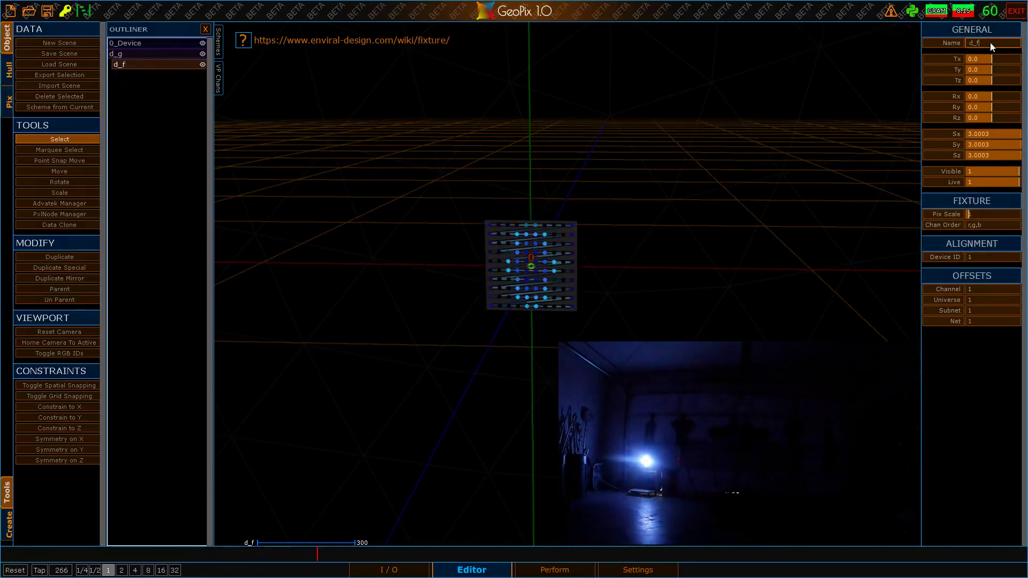
text(_0)
key(Return)
Step: Rename the plane primitive d_g as d_g_0
click(115, 54)
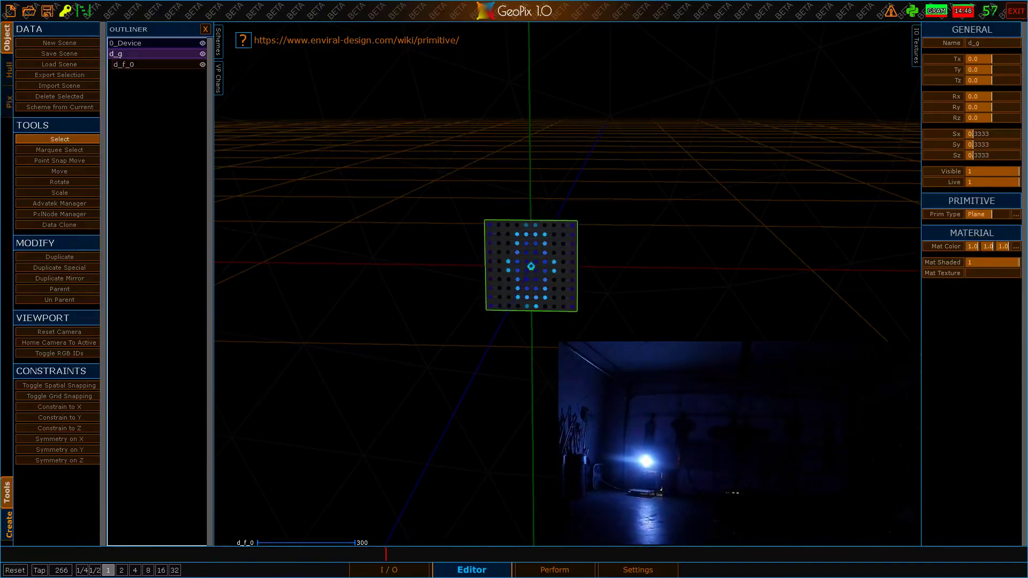
click(998, 43)
click(999, 43)
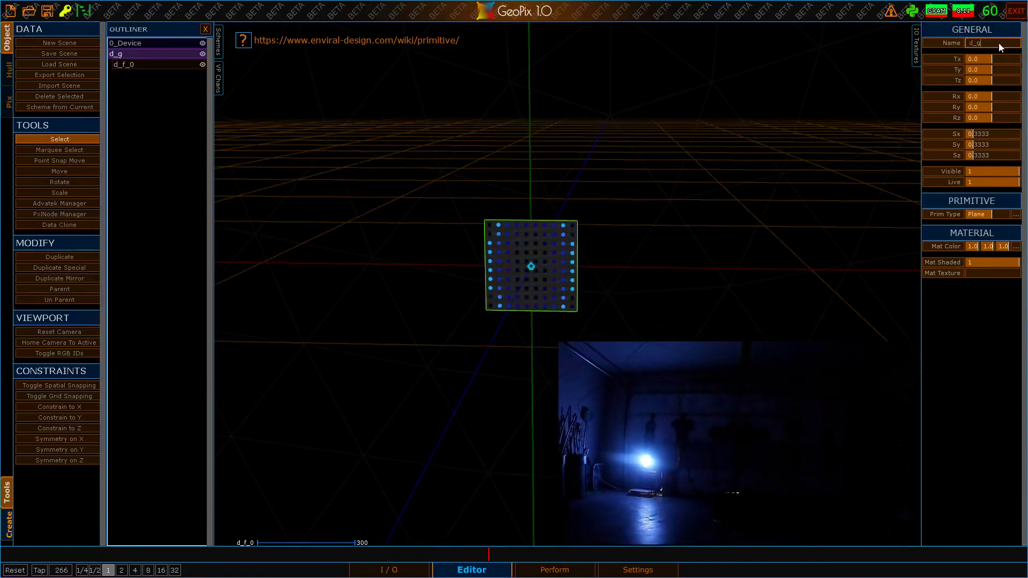
text(d_)
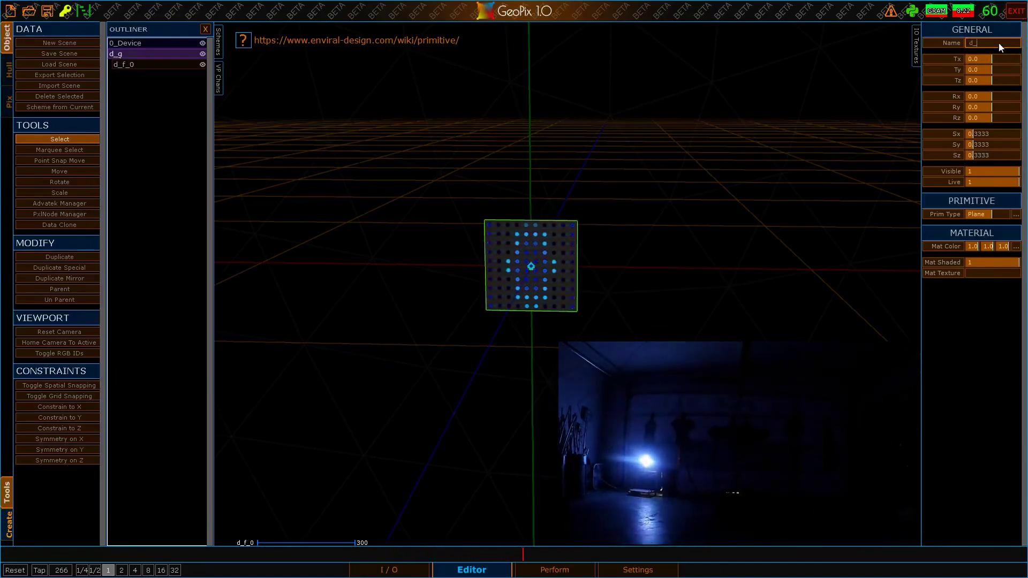
text(p_)
key(BackSpace)
text(_0)
key(Return)
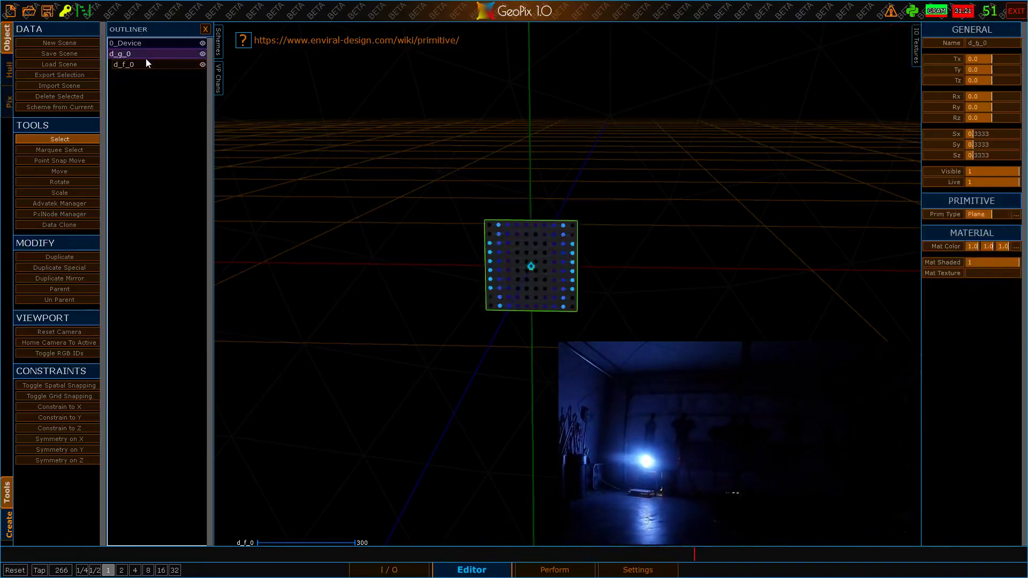
Step: Set the Z rotation of the plane primitive d_g_0 to -45
scroll(546, 220, down, 5)
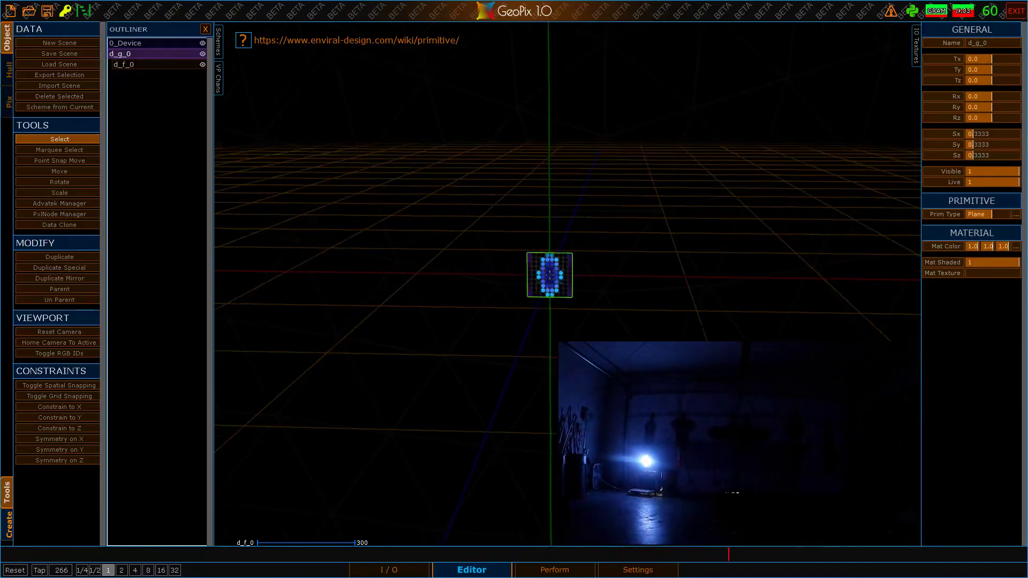
scroll(546, 220, up, 6)
alt+drag(546, 216, 551, 250)
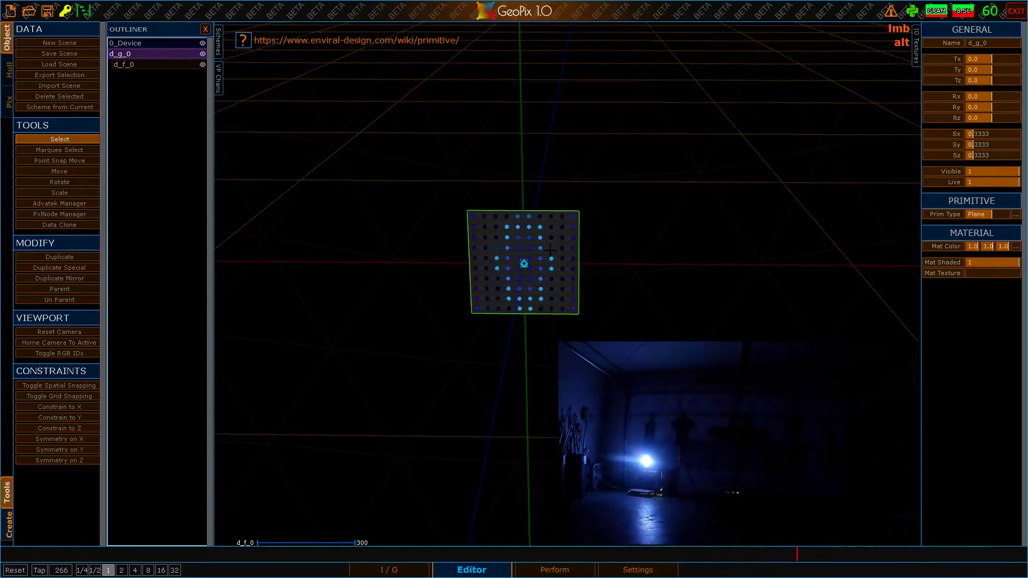
text(-45)
key(Return)
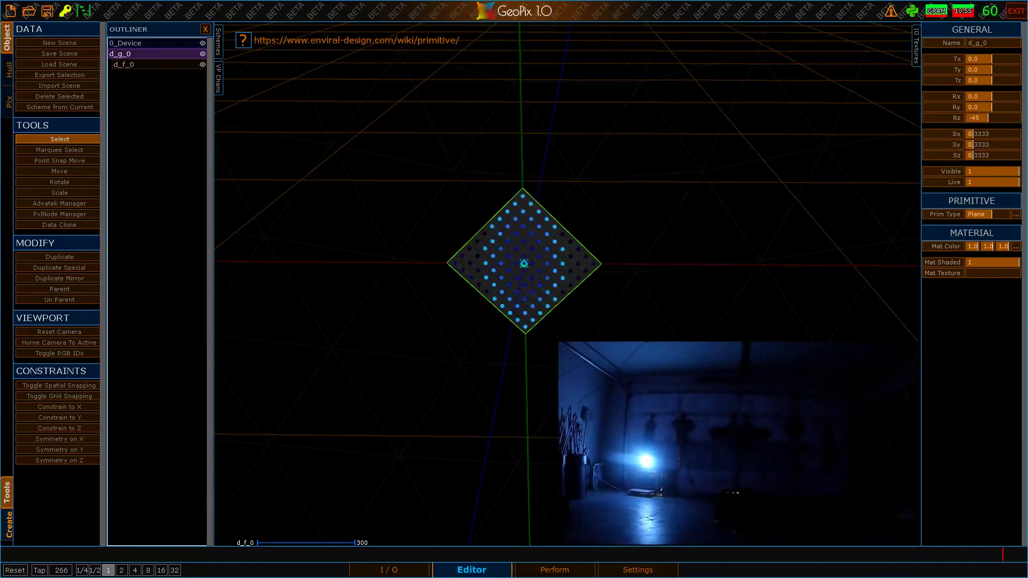
alt+drag(536, 300, 517, 286)
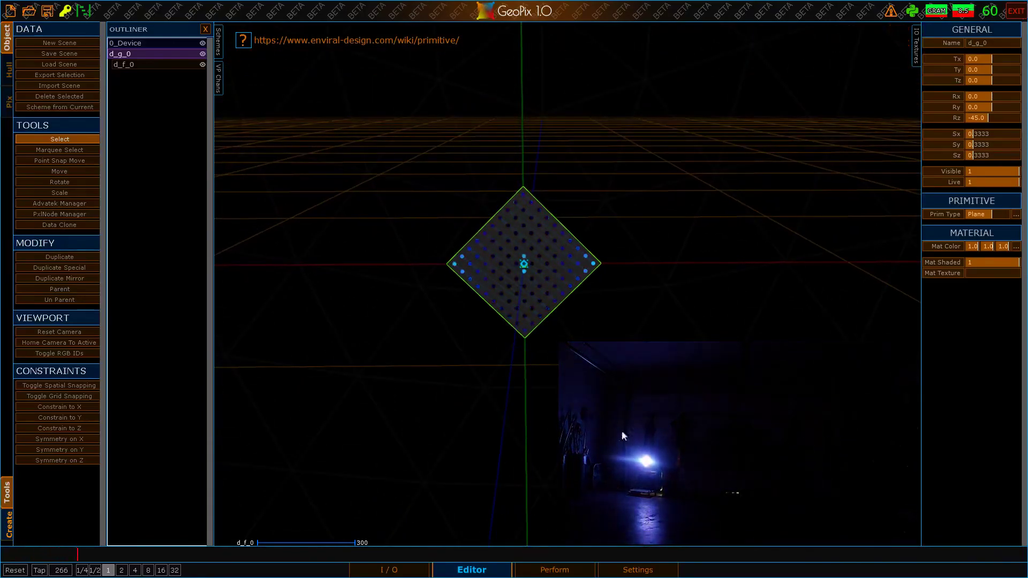
Step: Duplicate the diamond panel d_g_0 and point-snap the copy's lower corner onto the original's upper corner
scroll(568, 300, down, 4)
alt+drag(568, 300, 568, 276)
alt+right_drag(567, 276, 519, 276)
alt+drag(465, 252, 462, 223)
alt+right_drag(462, 222, 493, 224)
alt+drag(492, 214, 500, 235)
alt+right_drag(500, 234, 504, 245)
alt+drag(504, 245, 504, 239)
key(ctrl+d)
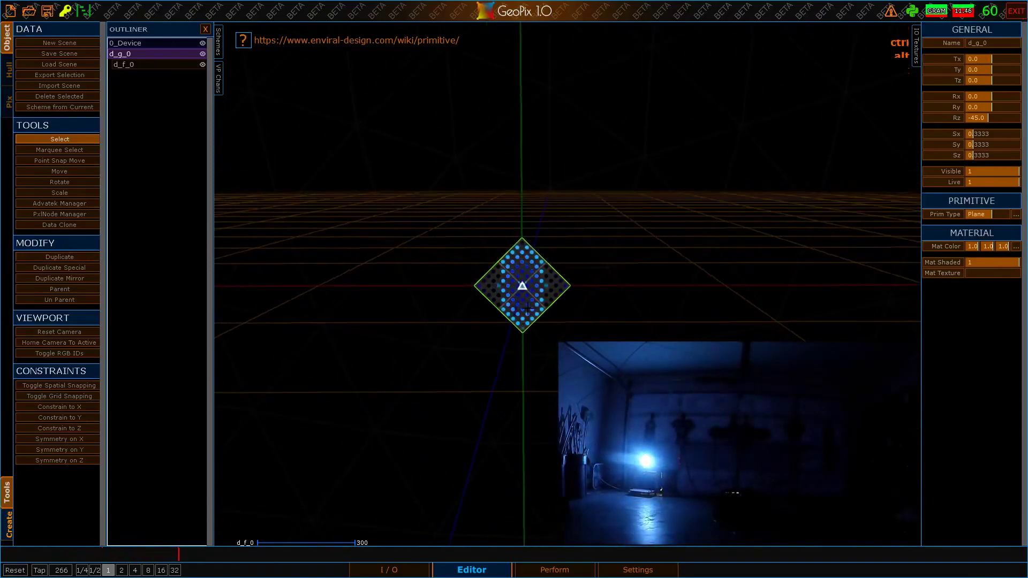
key(g)
drag(527, 308, 429, 173)
click(430, 168)
key(s)
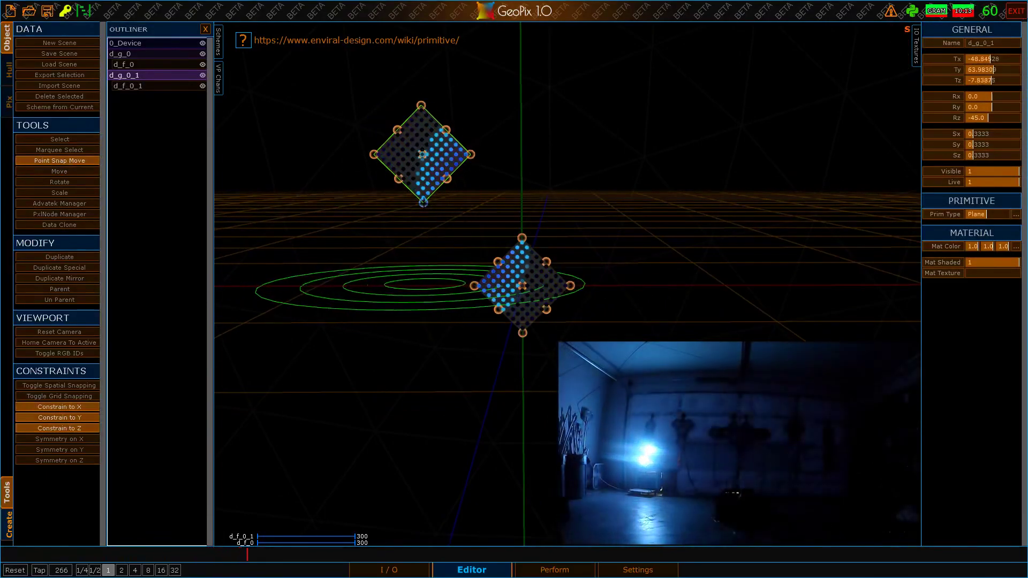
drag(423, 203, 503, 195)
Step: Duplicate the second diamond panel and point-snap the copy's lower corner onto the second panel's upper corner
alt+right_drag(503, 194, 536, 215)
alt+middle_drag(535, 214, 577, 279)
mouse_move(578, 279)
alt+right_down()
mouse_move(563, 219)
mouse_move(559, 254)
alt+right_up()
alt+middle_drag(560, 255, 551, 295)
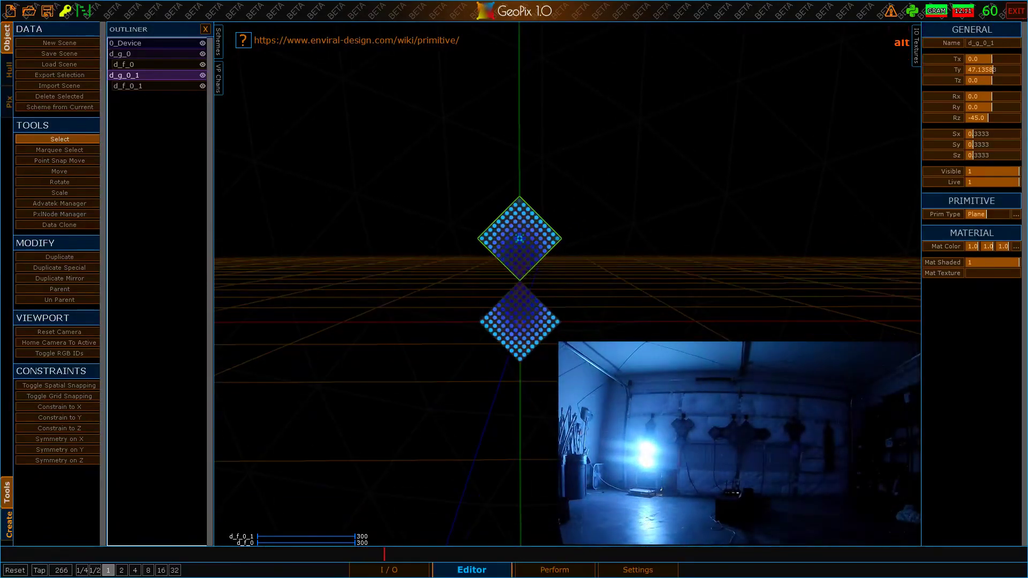
alt+drag(550, 294, 545, 308)
key(ctrl+d)
click(478, 203)
key(s)
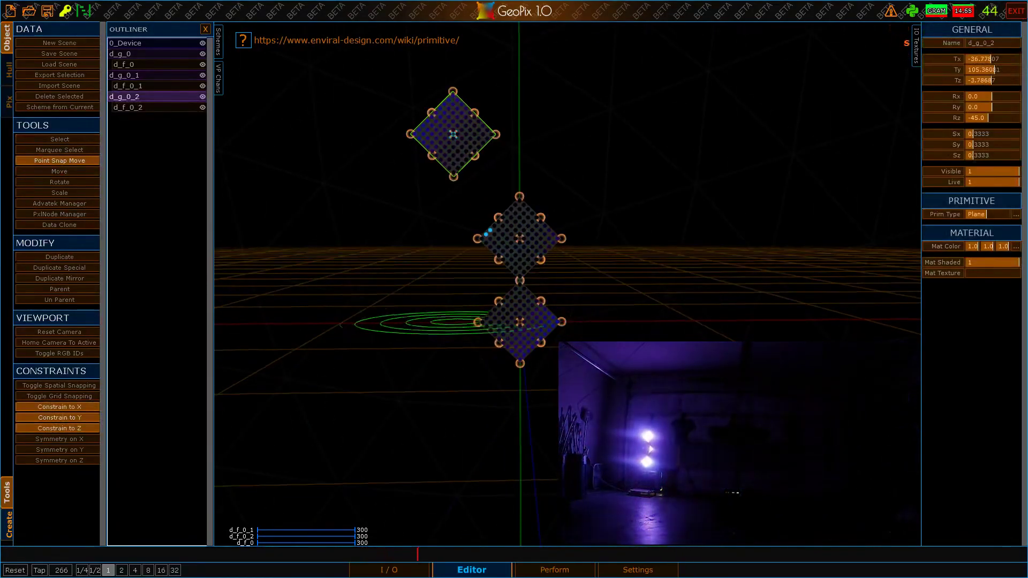
drag(454, 177, 519, 197)
Step: Duplicate the third diamond panel and point-snap the copy on top of it to complete a four-panel column
alt+middle_drag(528, 195, 512, 259)
key(ctrl+d)
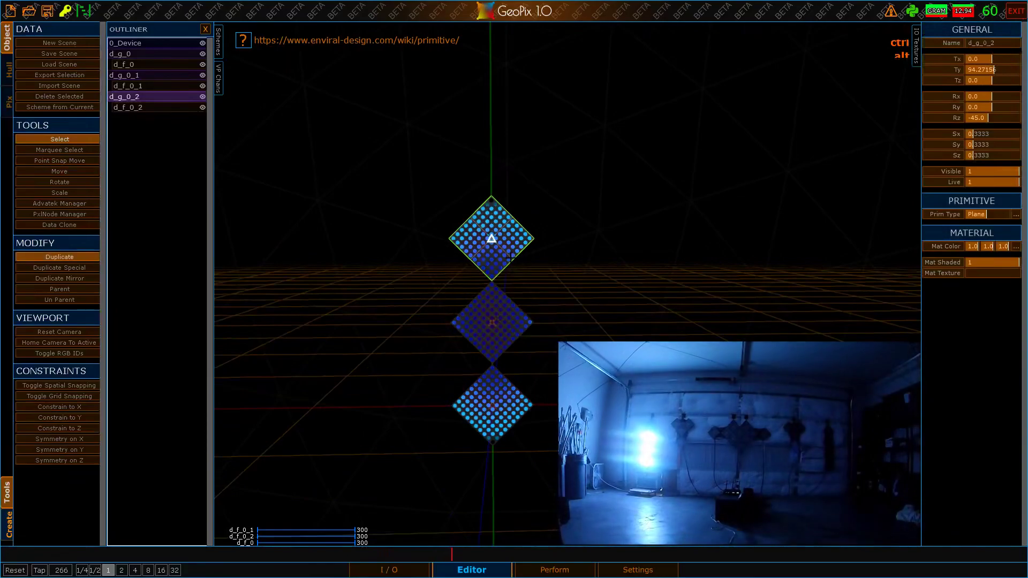
click(449, 155)
key(s)
drag(430, 178, 490, 196)
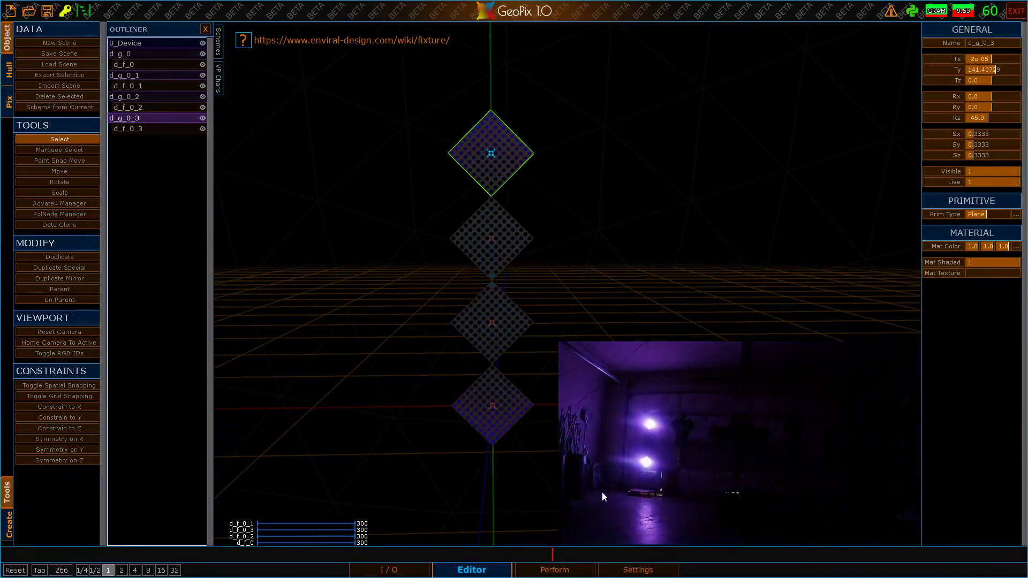
Step: Preview the DefaultRamp with the Vertical, Horizontal and Radial styles in the I/O graph, and set it back to Circular
click(390, 570)
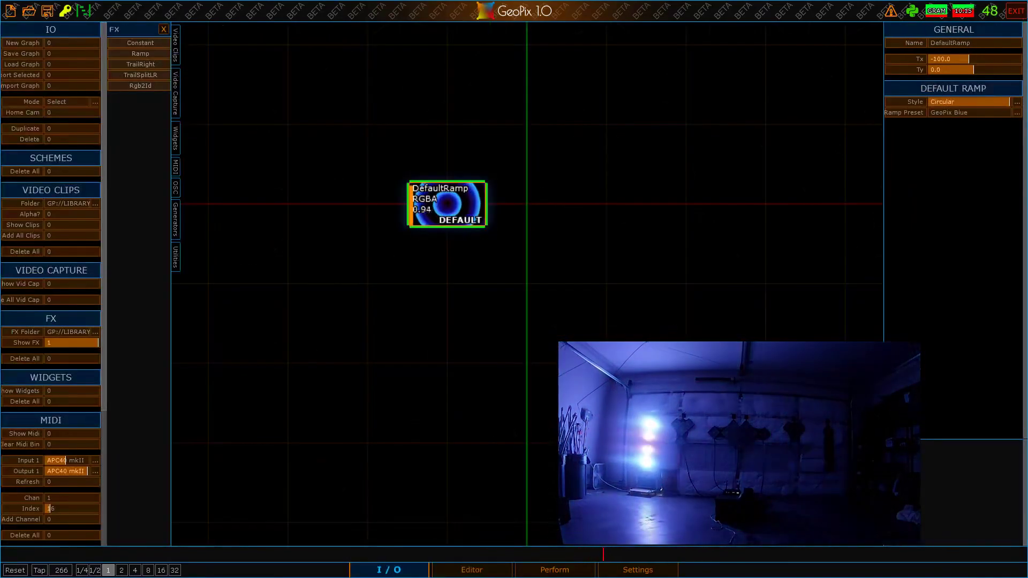
click(966, 102)
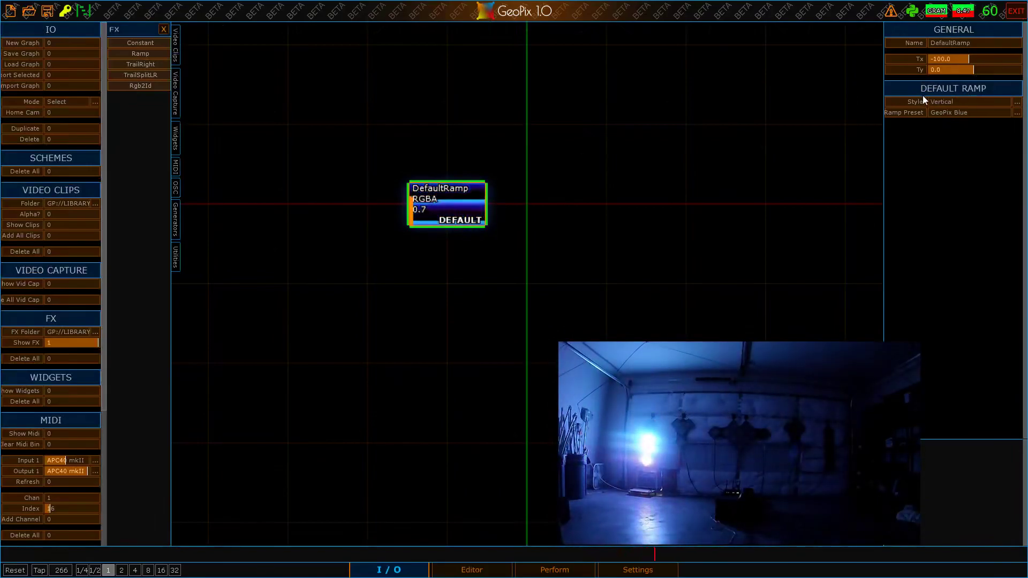
click(944, 102)
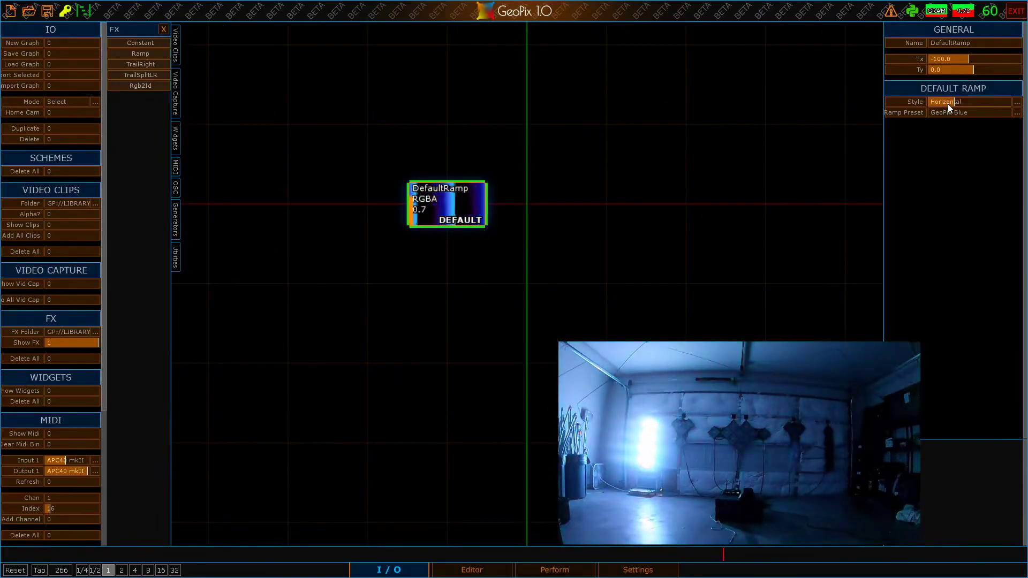
click(973, 104)
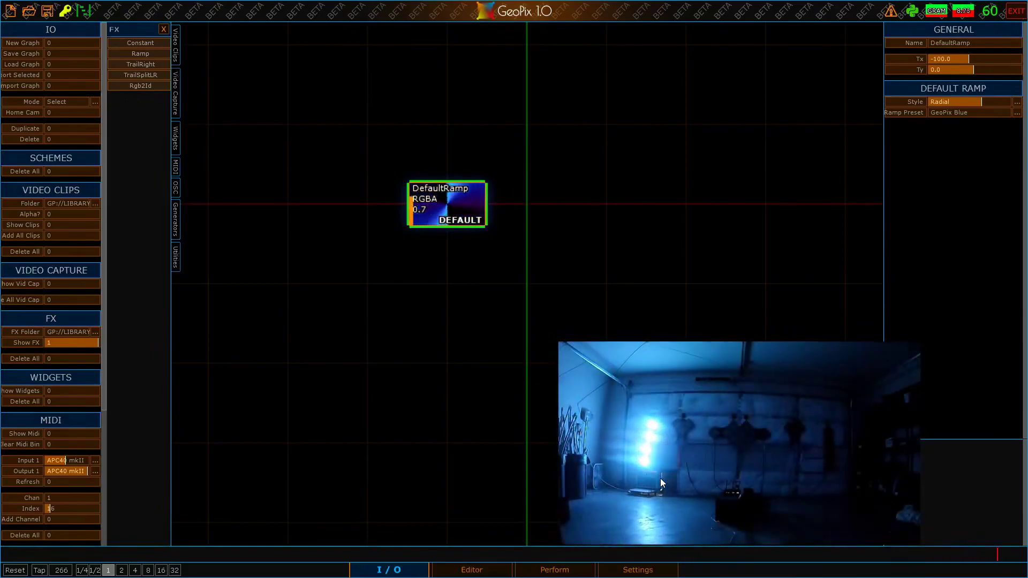
click(1005, 101)
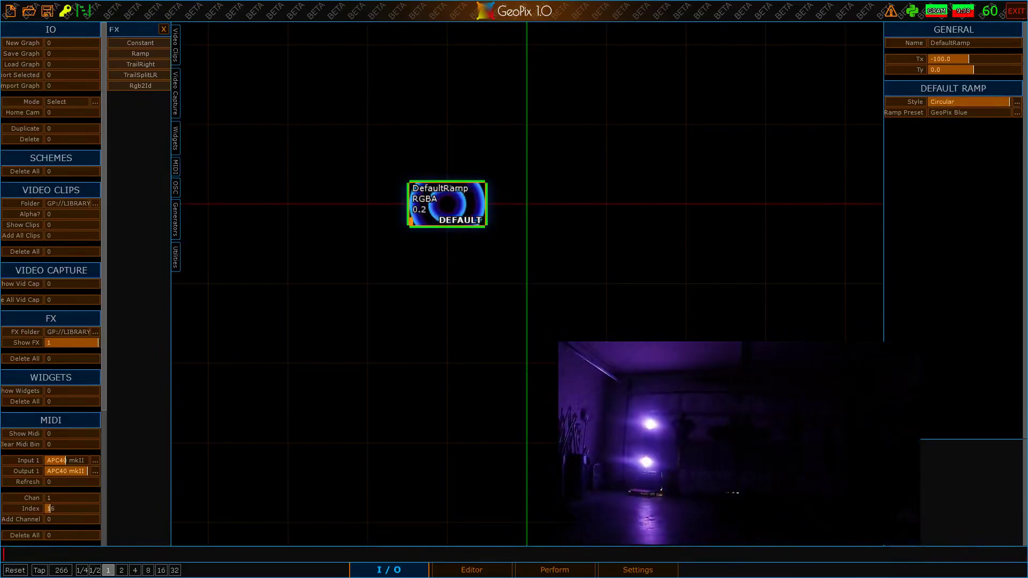
Step: Return to the scene editor and select the topmost panel's fixture to inspect its channel and universe offsets
click(471, 570)
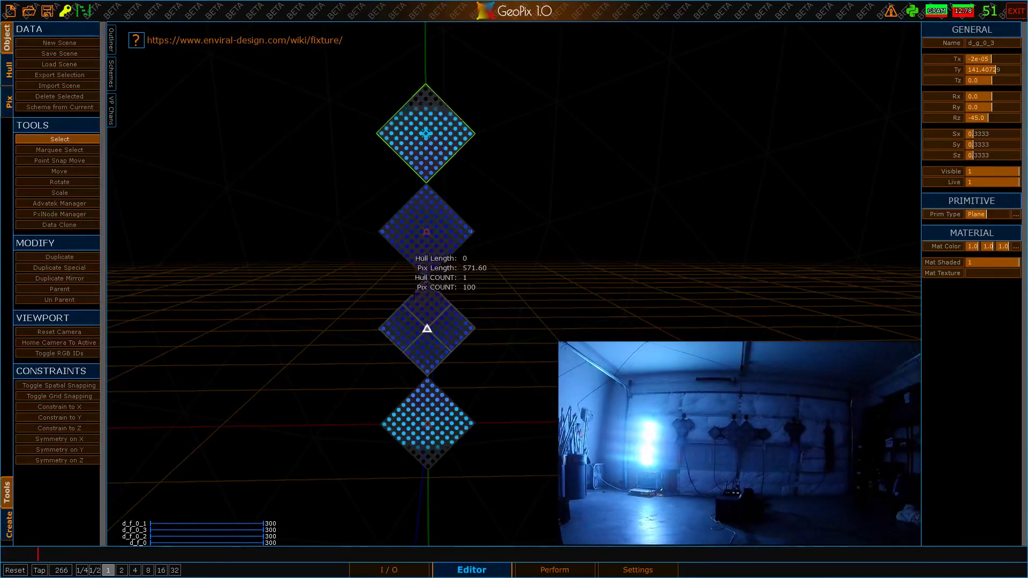
scroll(366, 295, down, 3)
alt+drag(455, 289, 476, 278)
alt+drag(478, 314, 463, 290)
click(478, 218)
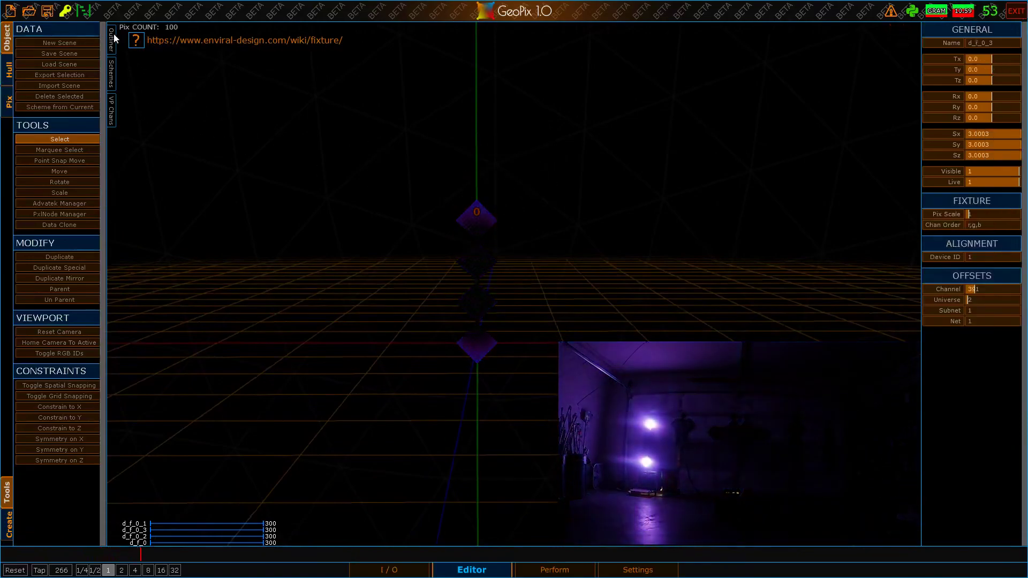
Step: Group the four plane primitives d_g_0, d_g_0_1, d_g_0_2 and d_g_0_3
click(112, 35)
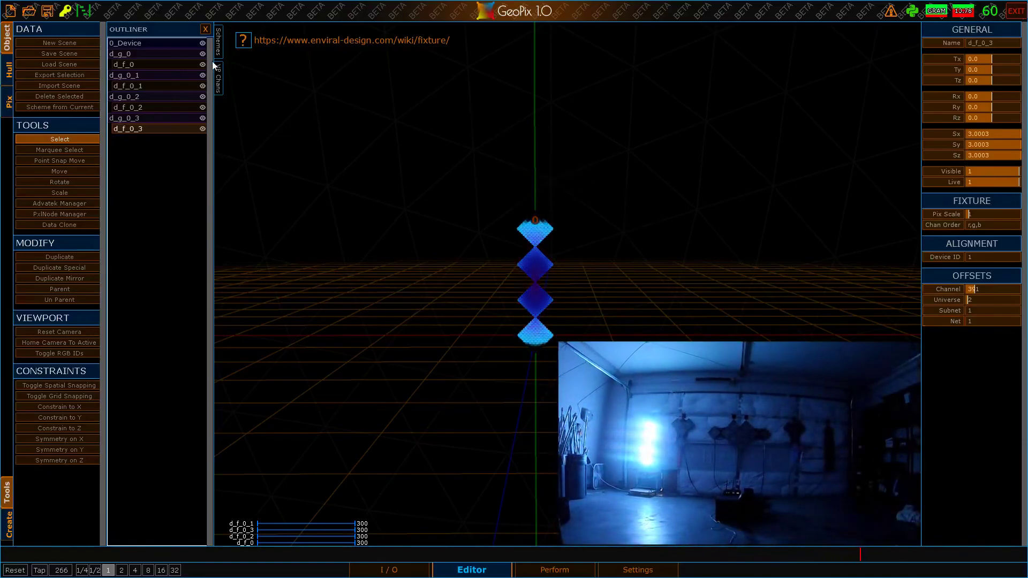
click(118, 53)
shift+click(137, 75)
shift+click(134, 96)
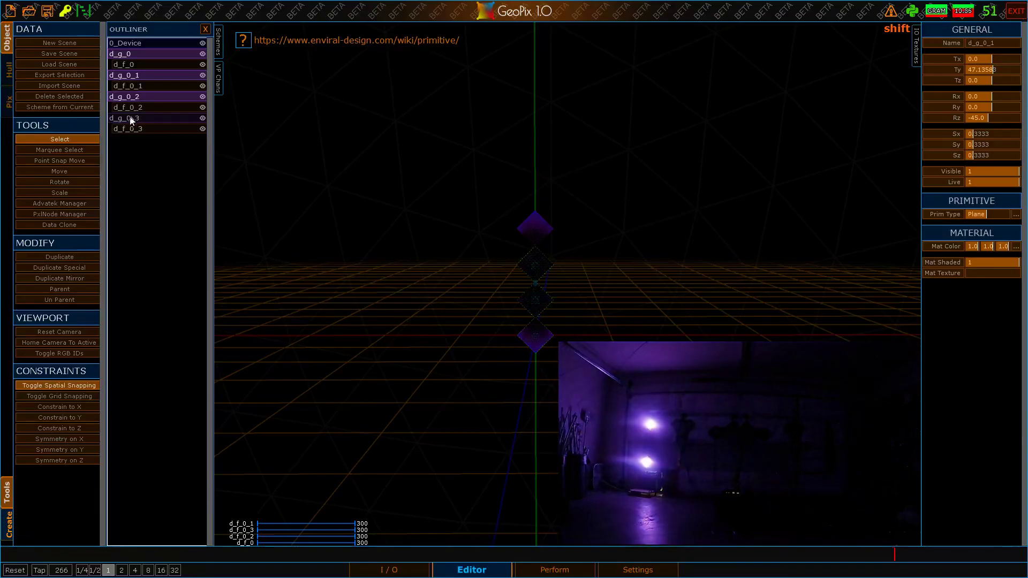
alt+drag(517, 242, 529, 262)
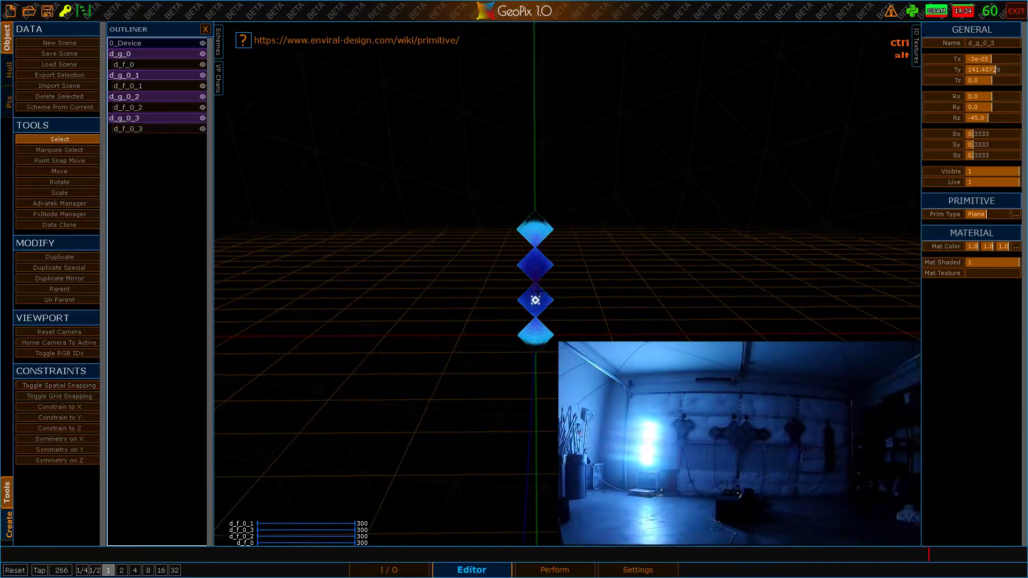
key(ctrl+g)
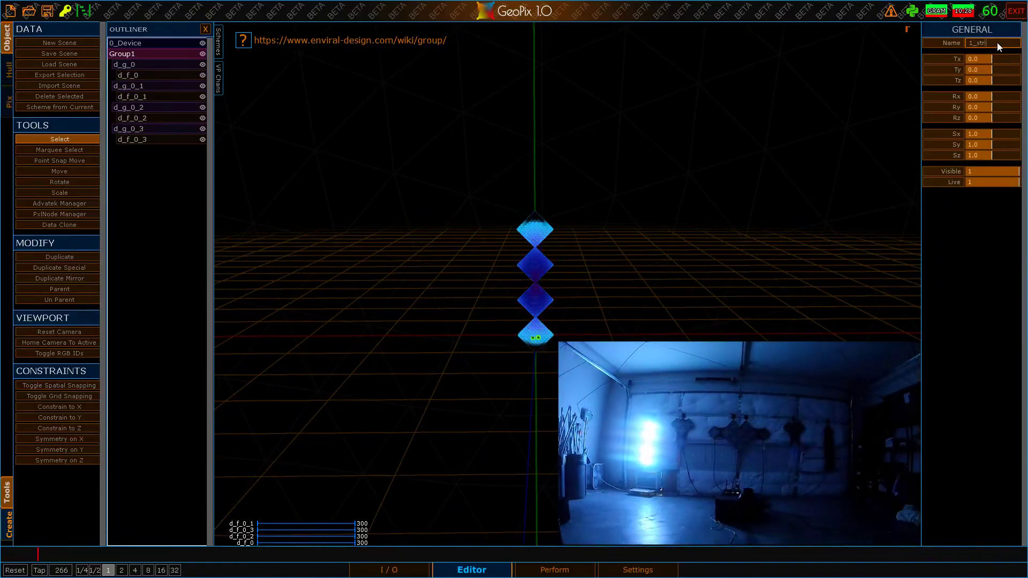
Step: Rename the new group of panels as 1_dStrip_L
key(BackSpace)
key(BackSpace)
key(BackSpace)
key(BackSpace)
text(dStrip_L)
key(Return)
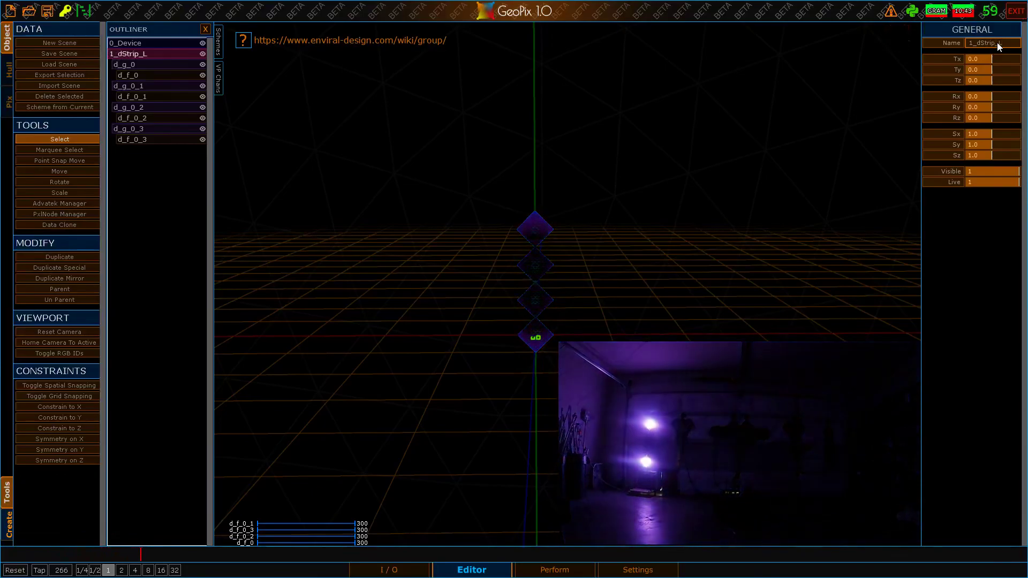
Step: Move the 1_dStrip_L group along the X axis to about -437
scroll(567, 284, down, 4)
scroll(568, 284, up, 2)
alt+drag(568, 284, 568, 311)
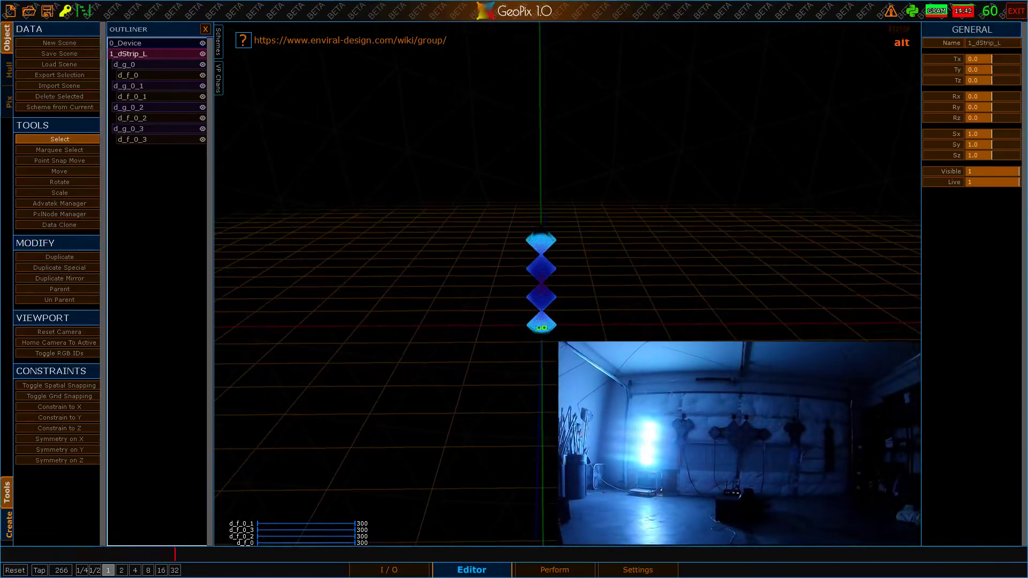
alt+middle_drag(568, 310, 575, 295)
alt+drag(574, 295, 573, 326)
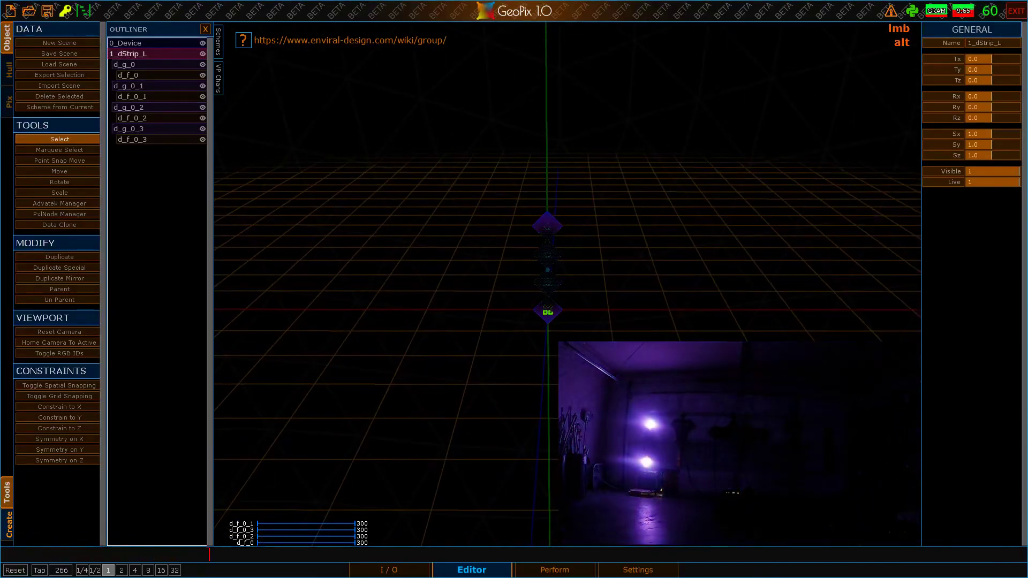
key(g)
key(x)
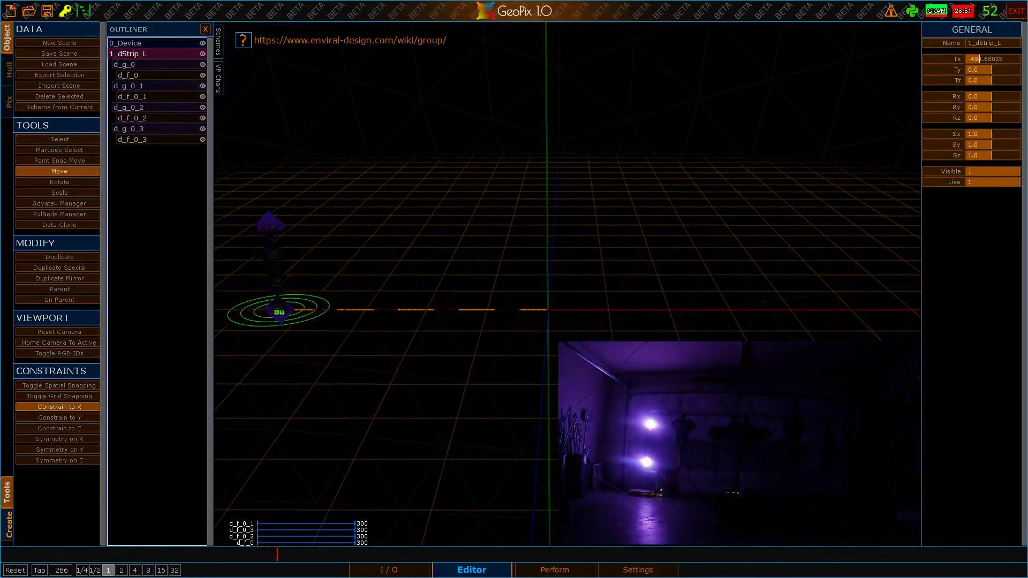
click(283, 312)
Step: Duplicate the 1_dStrip_L group and reset the copy's X, Y and Z translation to 0
alt+drag(374, 290, 382, 322)
alt+middle_drag(381, 321, 394, 283)
alt+drag(394, 282, 388, 290)
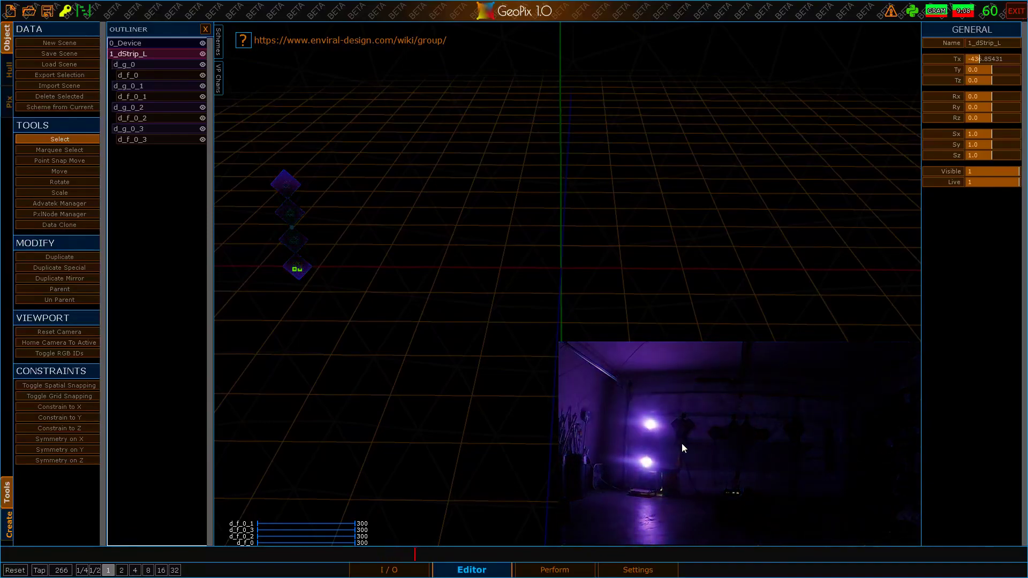
key(ctrl+d)
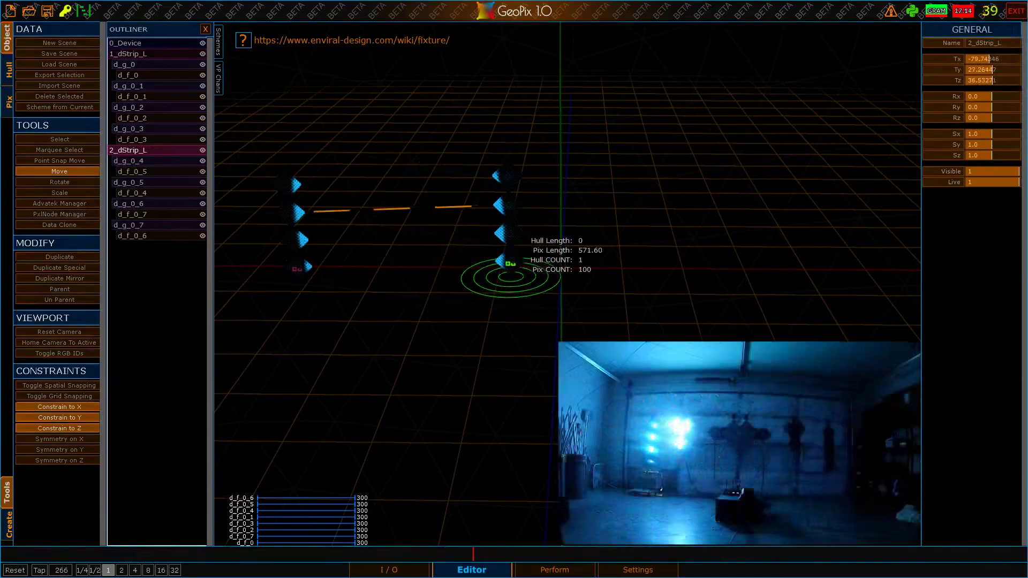
key(Escape)
click(950, 61)
scroll(482, 150, up, 2)
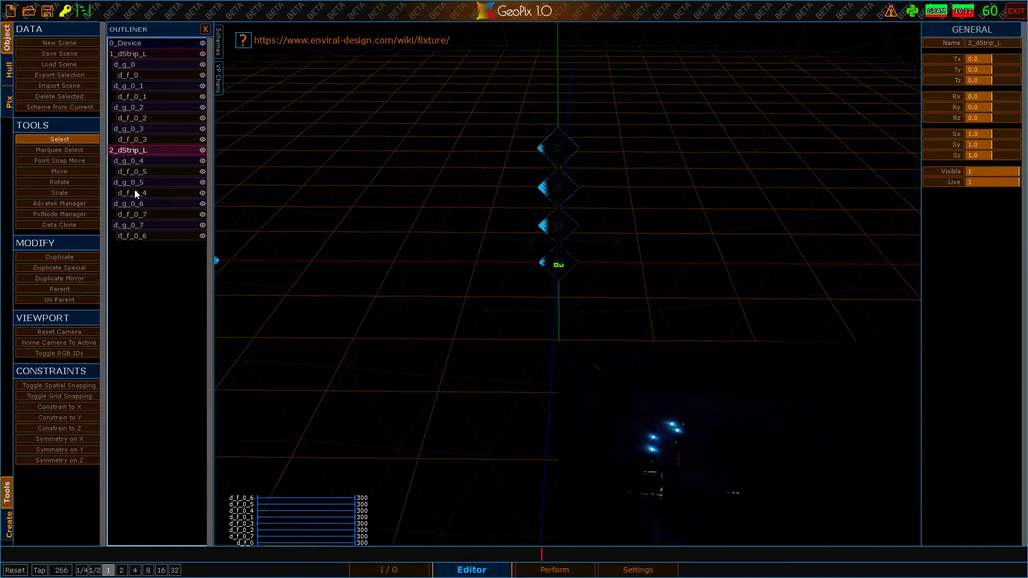
Step: Delete the panels d_g_0_5, d_g_0_6 and d_g_0_7 from the 2_dStrip_L group
click(135, 225)
shift+click(132, 204)
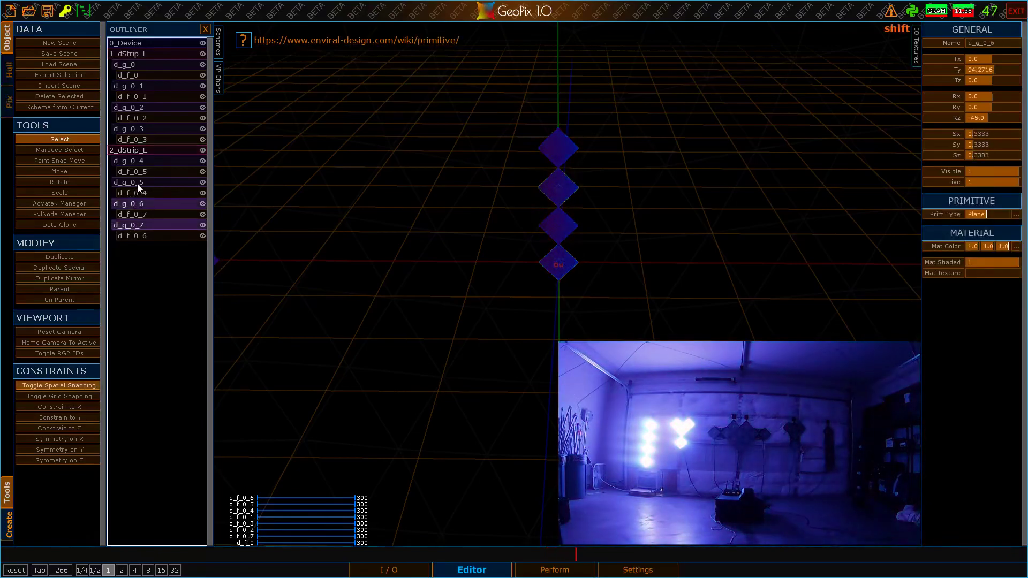
shift+click(138, 183)
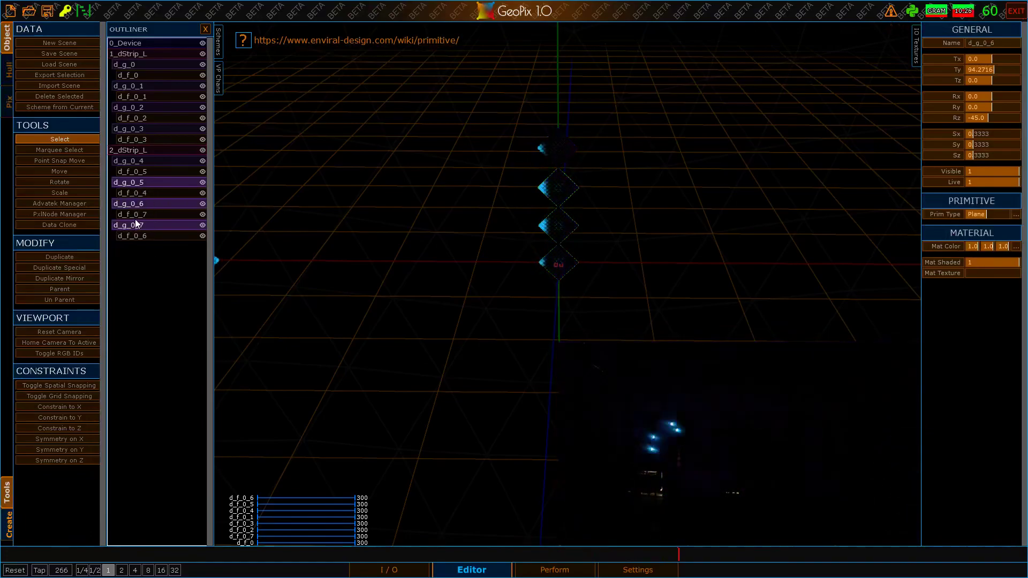
key(Delete)
Step: Unparent the panel d_g_0_4 from the 2_dStrip_L group and delete the emptied group
click(138, 161)
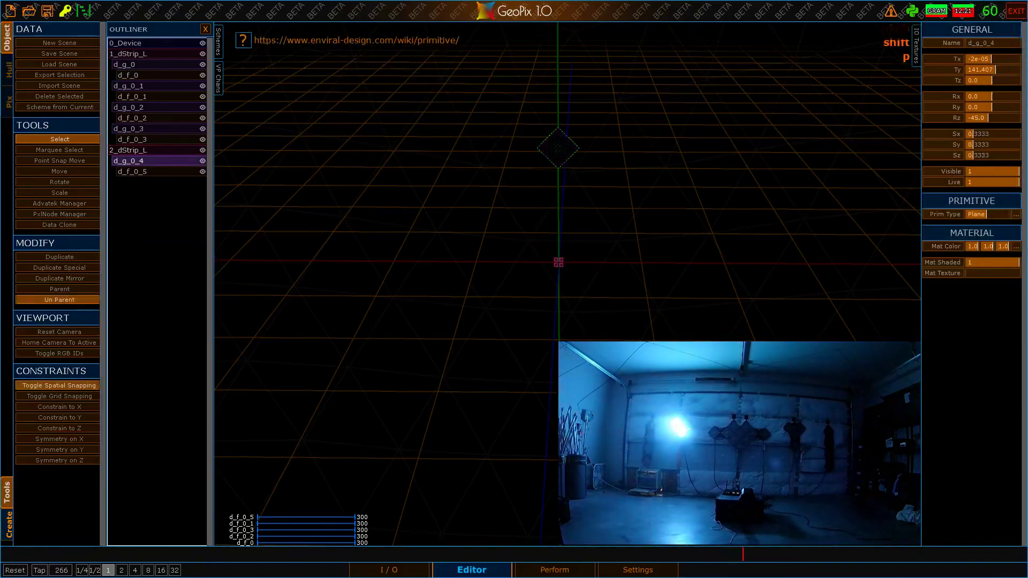
click(146, 151)
key(Delete)
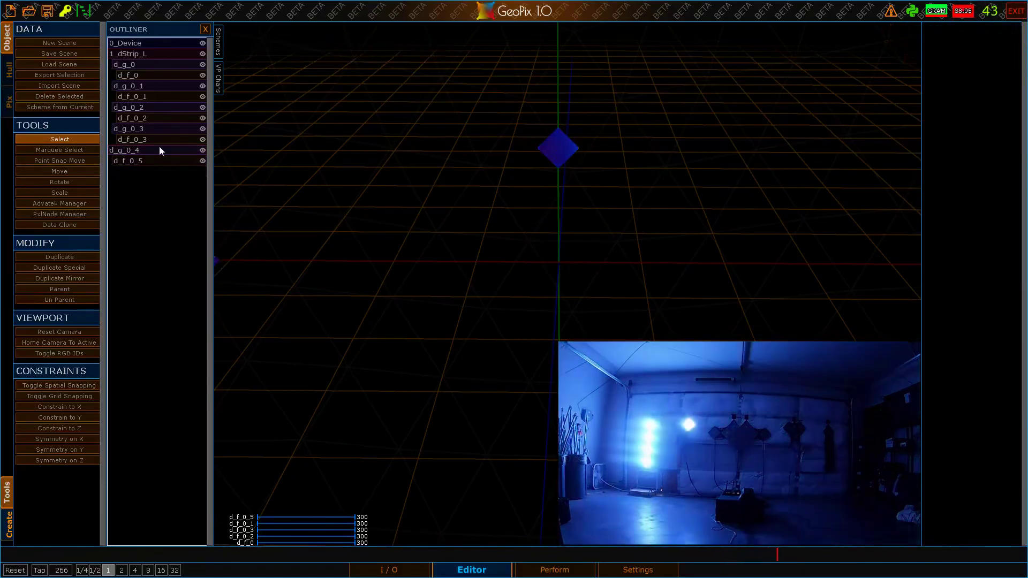
Step: Rename the fixture under panel d_g_0_4 as d_f_0_4
click(158, 151)
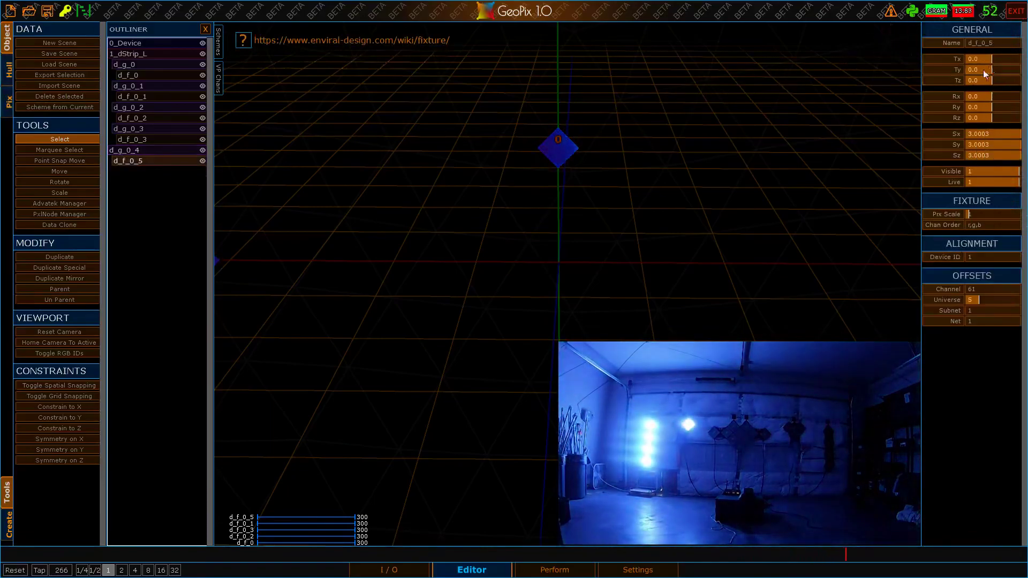
click(998, 42)
key(BackSpace)
text(4)
key(Return)
Step: Reset the X and Y translation of panel d_g_0_4 to 0 and home the camera on it
right_click(956, 57)
right_click(957, 69)
alt+drag(750, 214, 723, 166)
alt+drag(659, 279, 642, 247)
key(h)
alt+scroll(597, 198, down, 3)
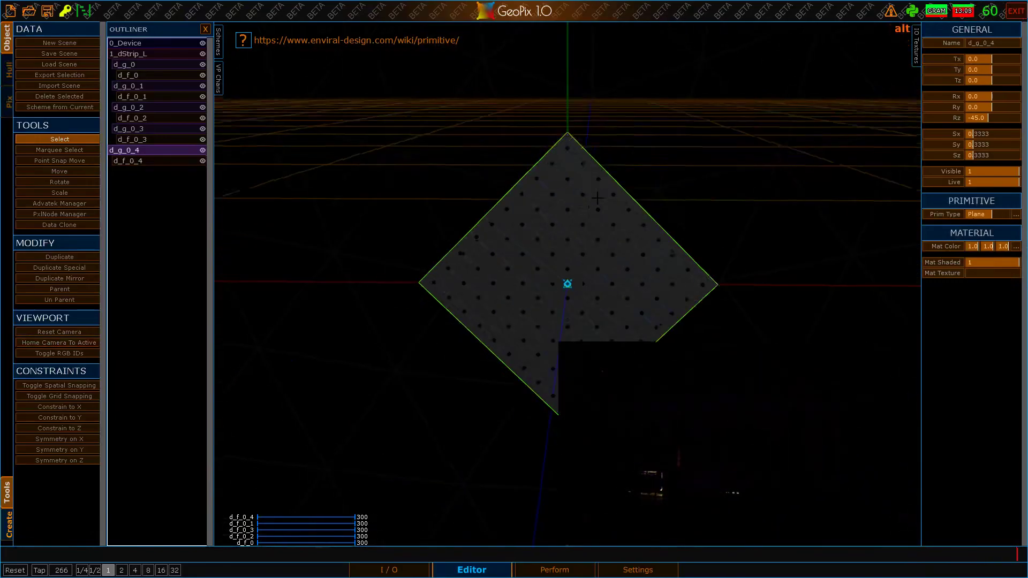
alt+scroll(597, 198, down, 8)
alt+right_drag(597, 199, 636, 165)
mouse_move(635, 165)
alt+mouse_down()
mouse_move(644, 156)
mouse_move(627, 156)
alt+mouse_up()
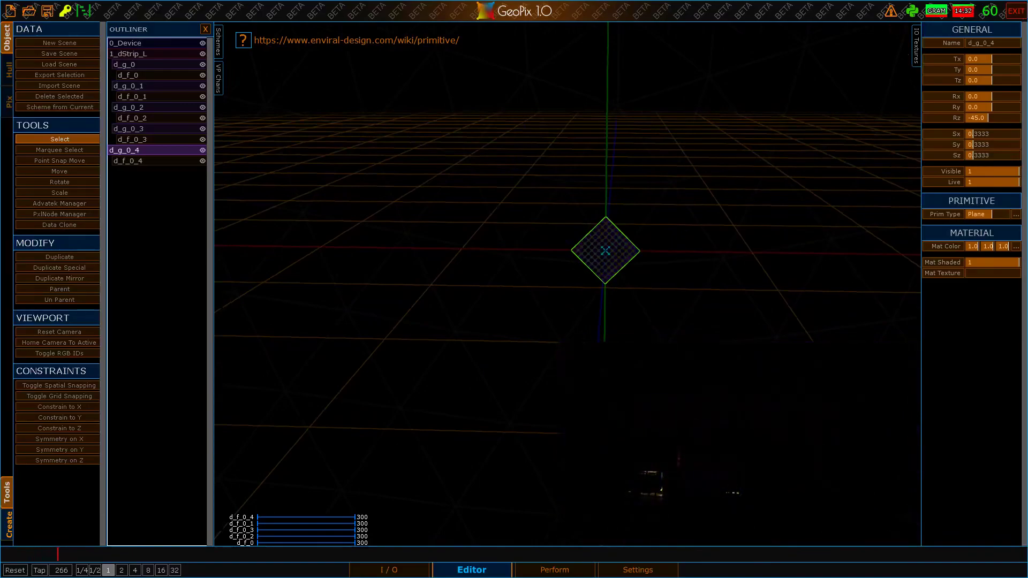
Step: Select fixture d_f_0_4, then check Output 2's start universe and channel in Advatek Assistant's advanced output configuration
click(137, 159)
click(140, 151)
click(135, 164)
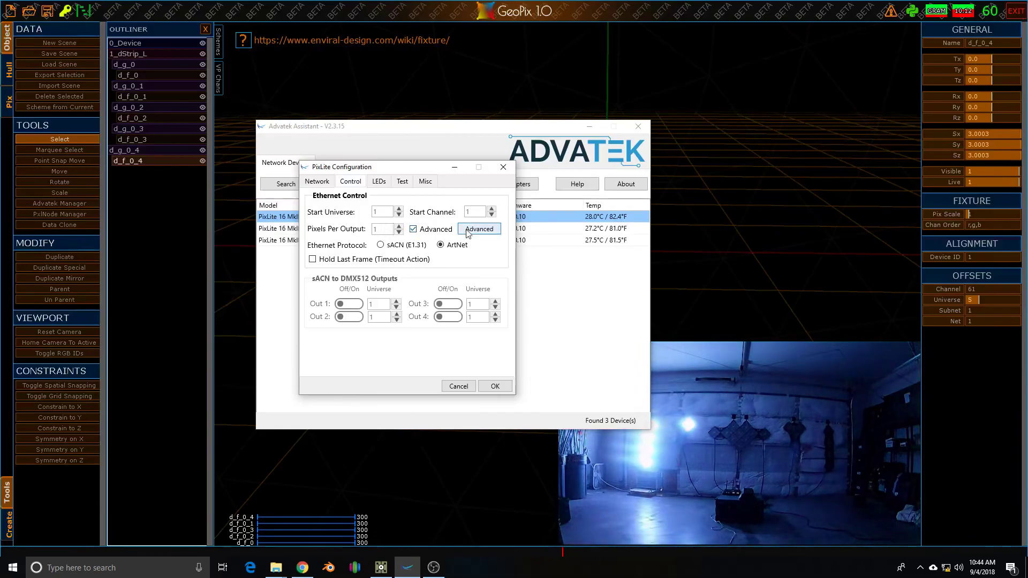
click(472, 229)
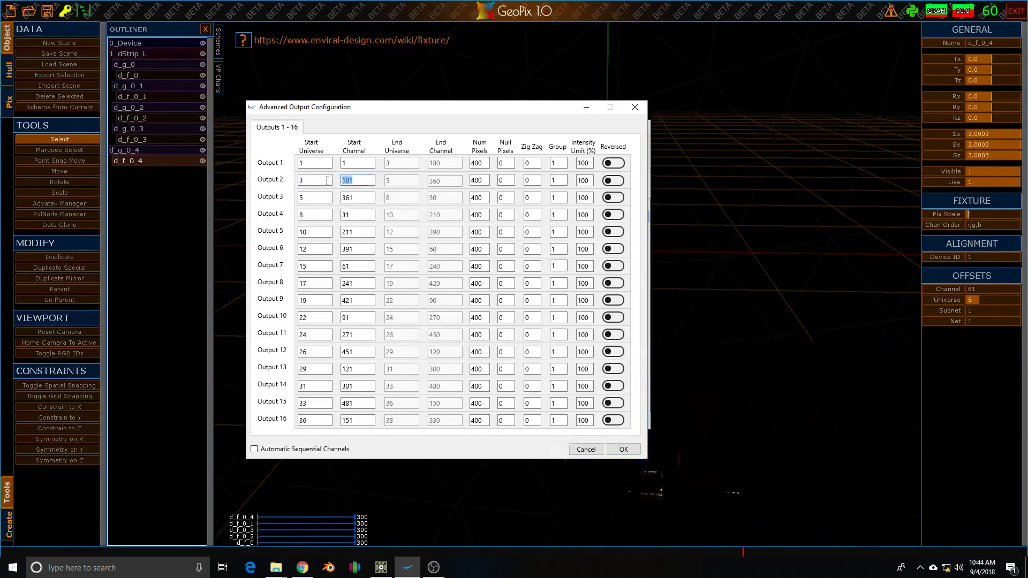
click(635, 107)
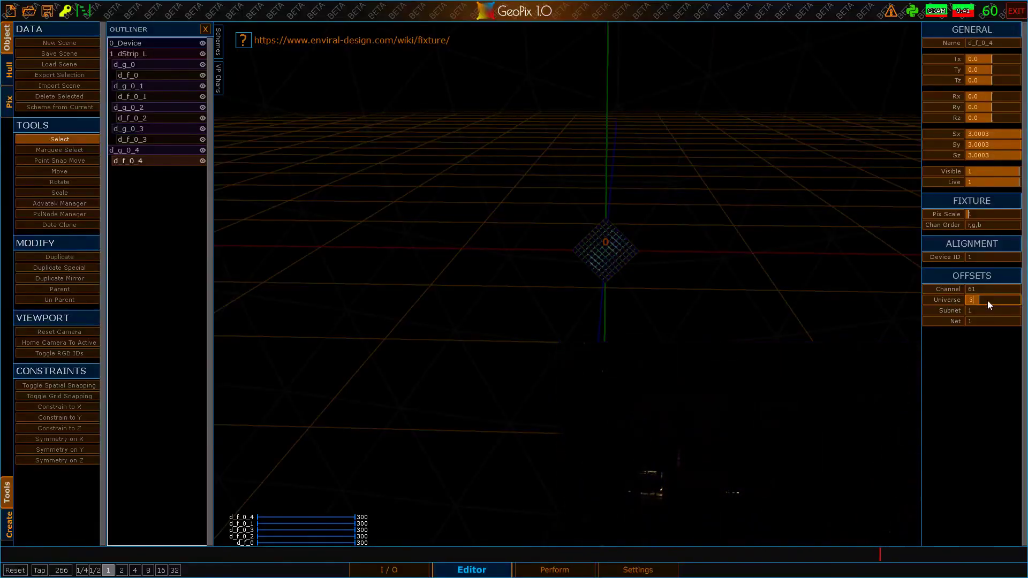
Step: Set the address offsets of fixture d_f_0_4 to universe 3 and channel 181
key(Return)
click(974, 289)
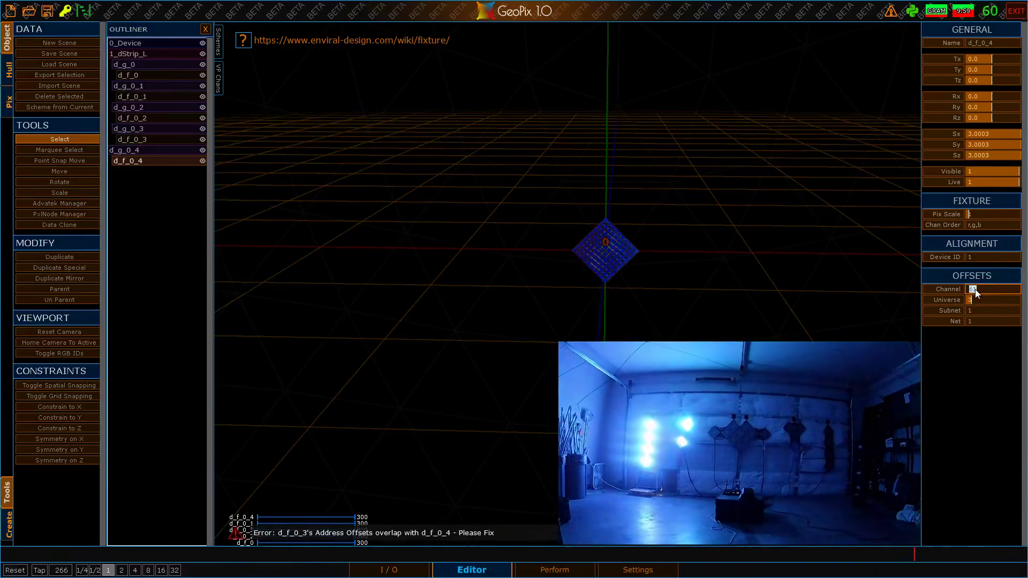
text(181)
key(Return)
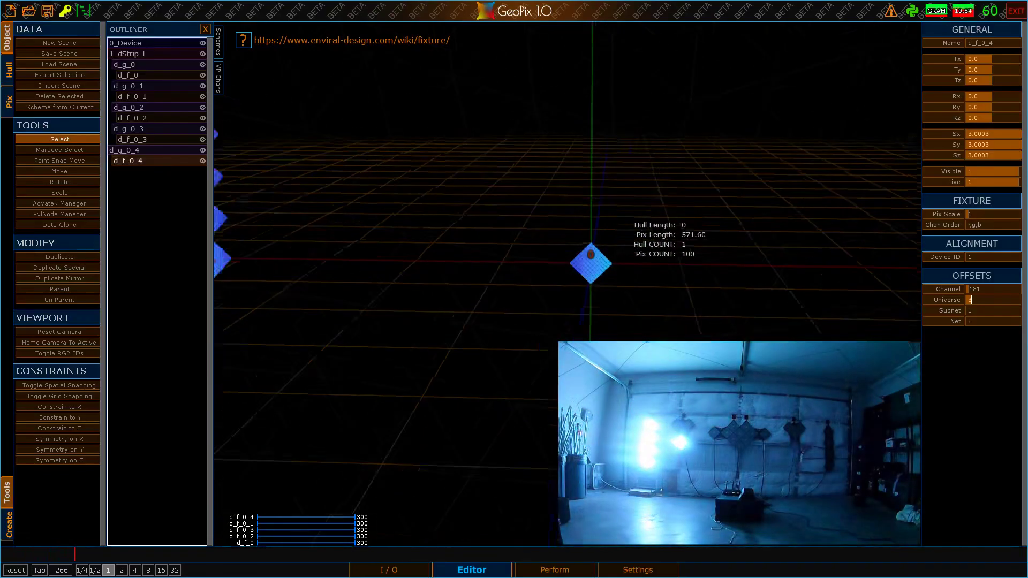
Step: Duplicate panel d_g_0_4 and point-snap the copy's bottom corner onto the original's top corner
mouse_move(584, 300)
alt+mouse_down()
mouse_move(589, 231)
mouse_move(585, 280)
alt+mouse_up()
alt+drag(375, 230, 370, 267)
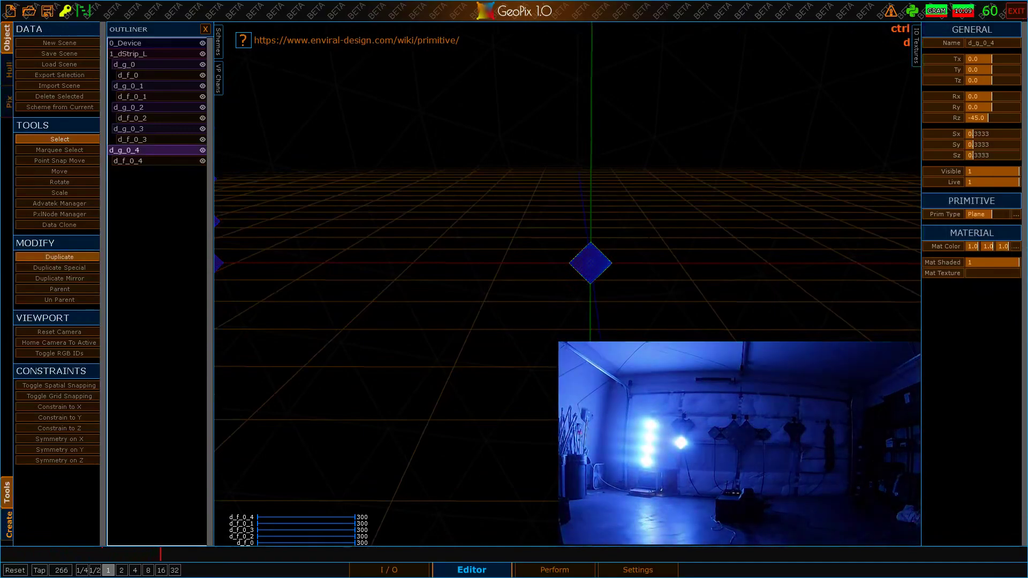
key(ctrl+d)
key(g)
click(552, 204)
key(v)
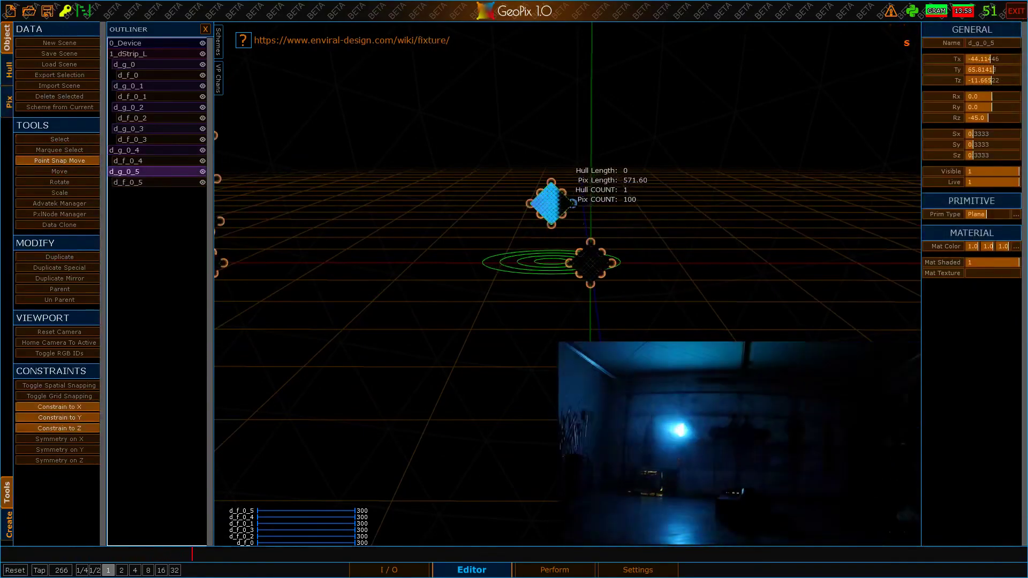
drag(552, 225, 592, 244)
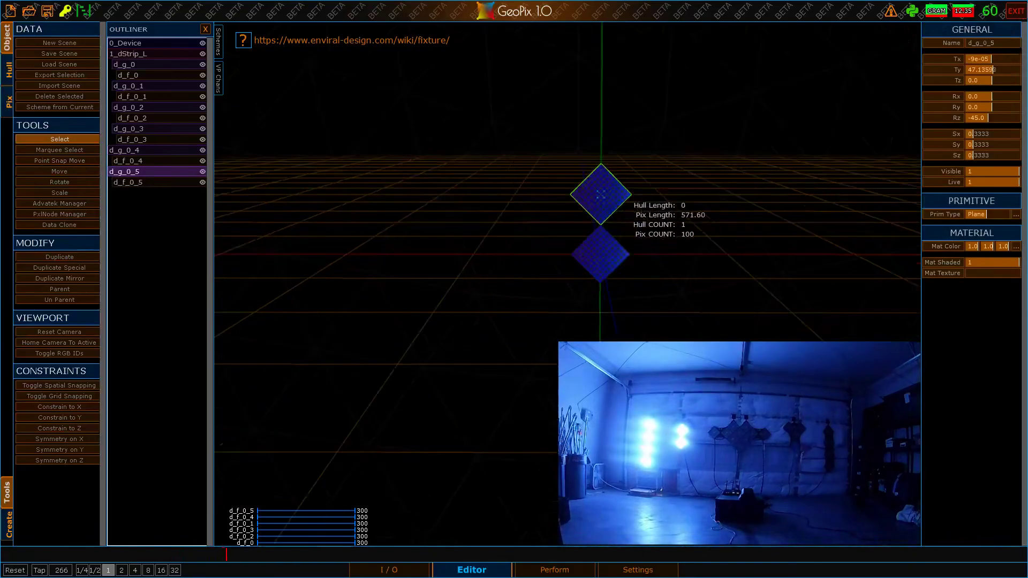
Step: Duplicate panel d_g_0_5 and point-snap the copy flush against its upper-left edge
alt+right_drag(591, 244, 658, 243)
alt+middle_drag(626, 182, 525, 227)
key(ctrl+d)
key(g)
click(419, 106)
key(s)
drag(398, 137, 473, 173)
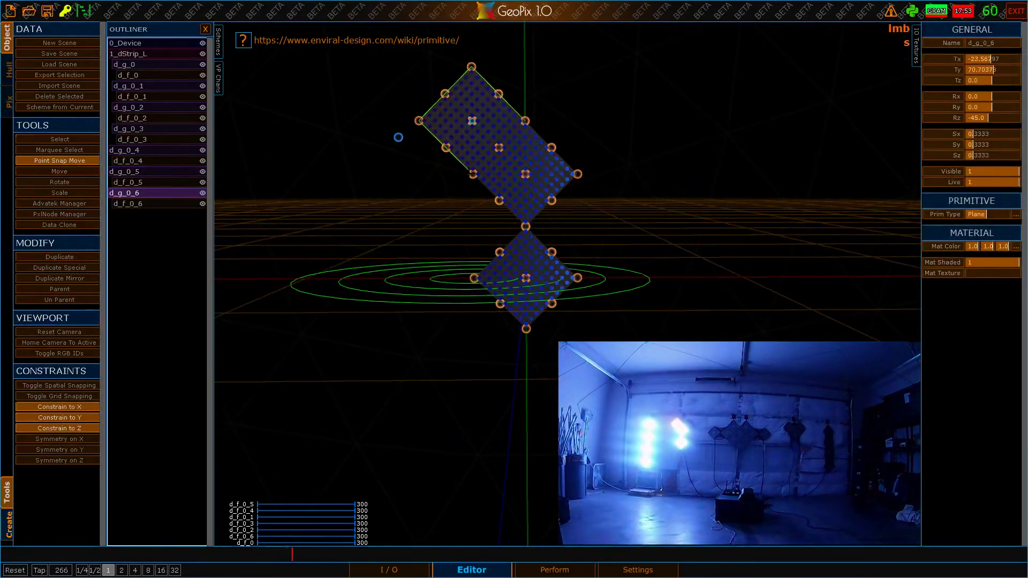
Step: Duplicate panel d_g_0_6 and point-snap the copy against the upper-right edge of d_g_0_5, completing a heart shape
alt+right_drag(525, 175, 486, 160)
alt+middle_drag(485, 161, 427, 222)
key(ctrl+d)
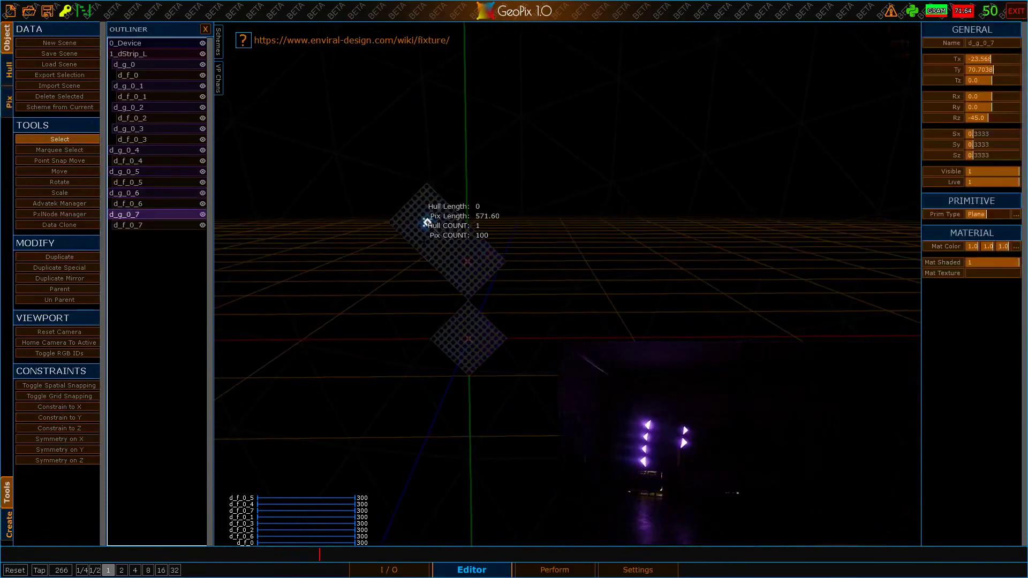
click(528, 217)
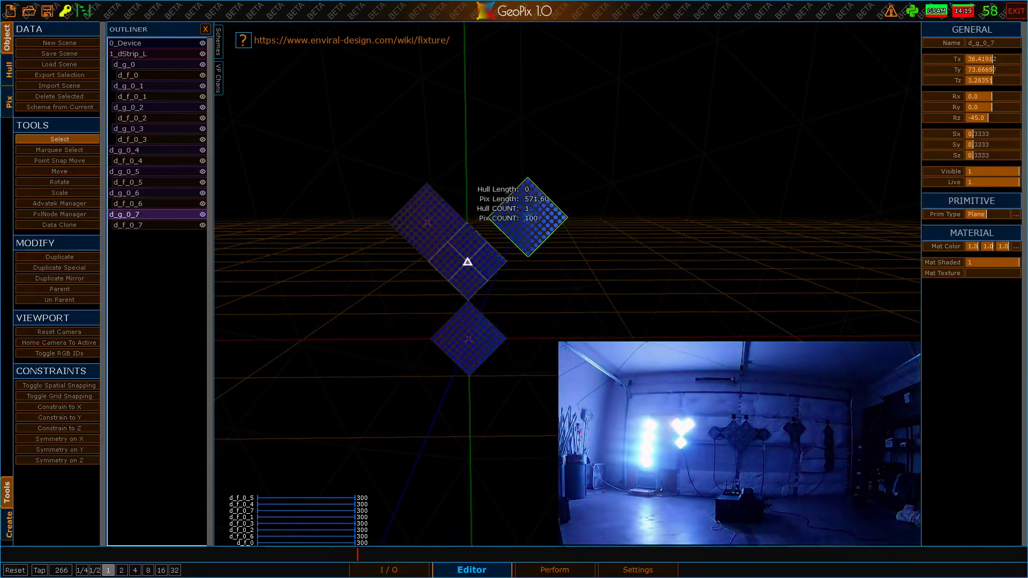
key(s)
drag(487, 218, 467, 222)
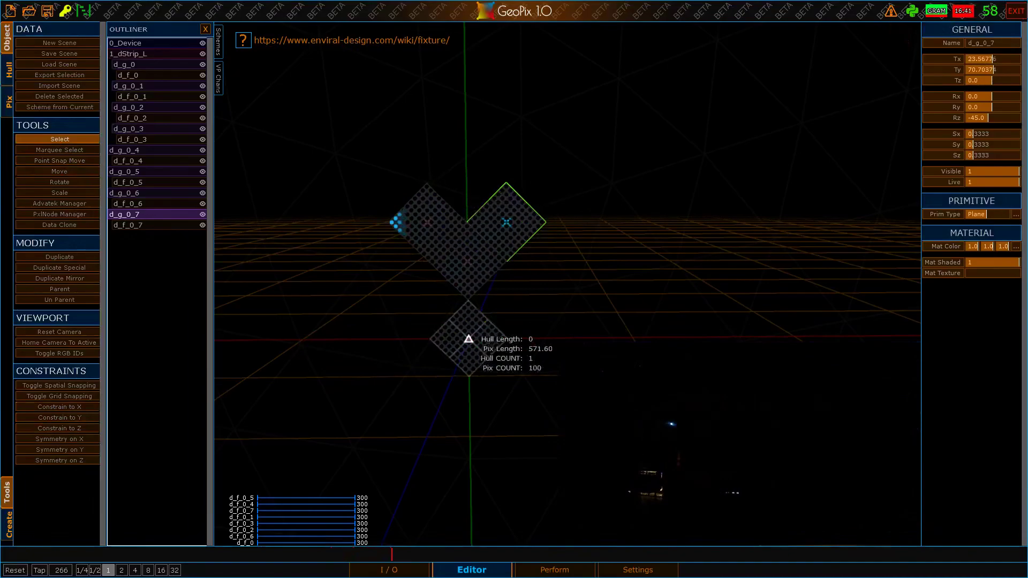
Step: Check the channel and universe offsets of fixtures d_f_0_4, d_f_0_5, d_f_0_6 and d_f_0_7
scroll(472, 359, up, 2)
click(454, 347)
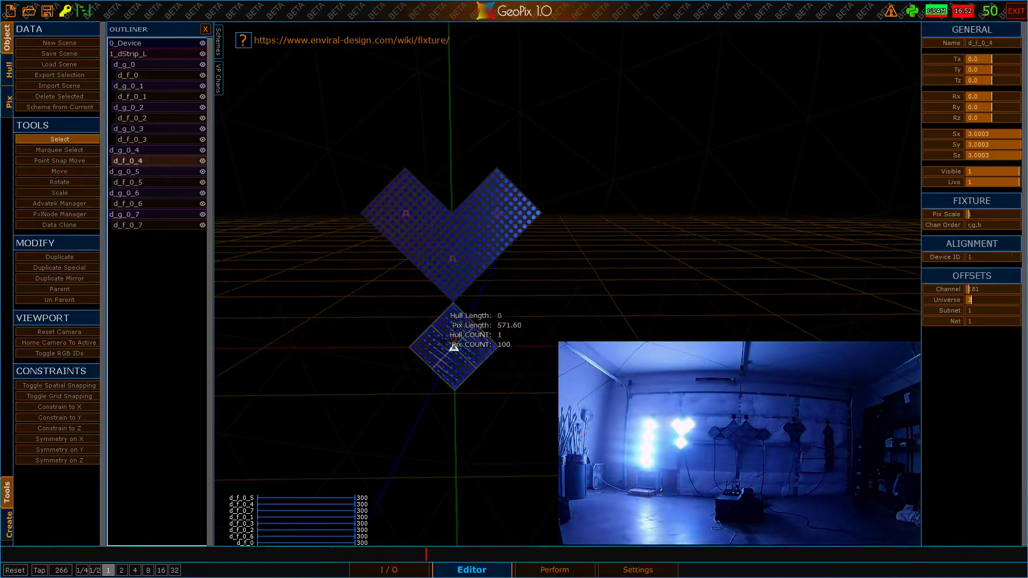
click(453, 258)
click(406, 213)
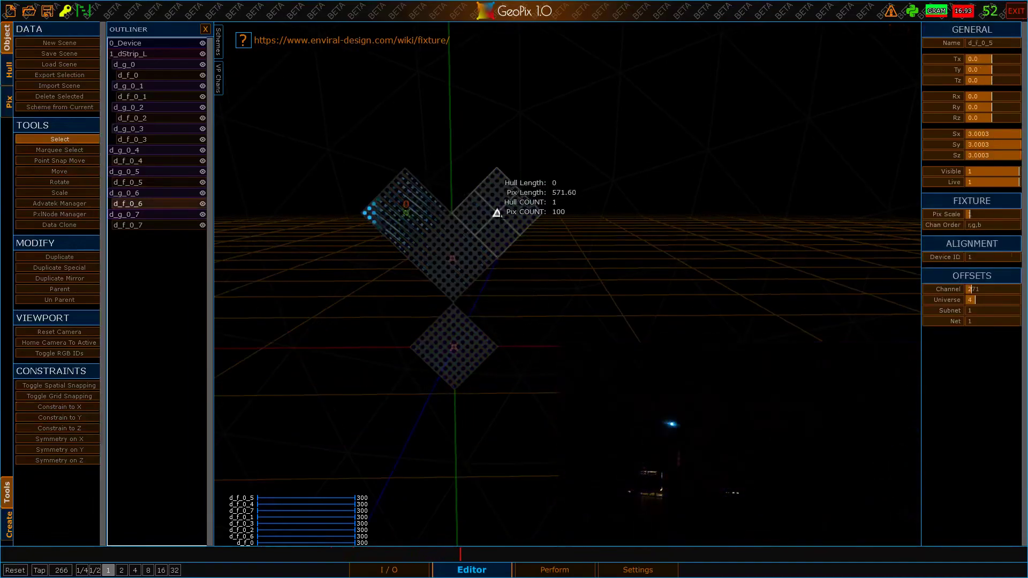
click(497, 213)
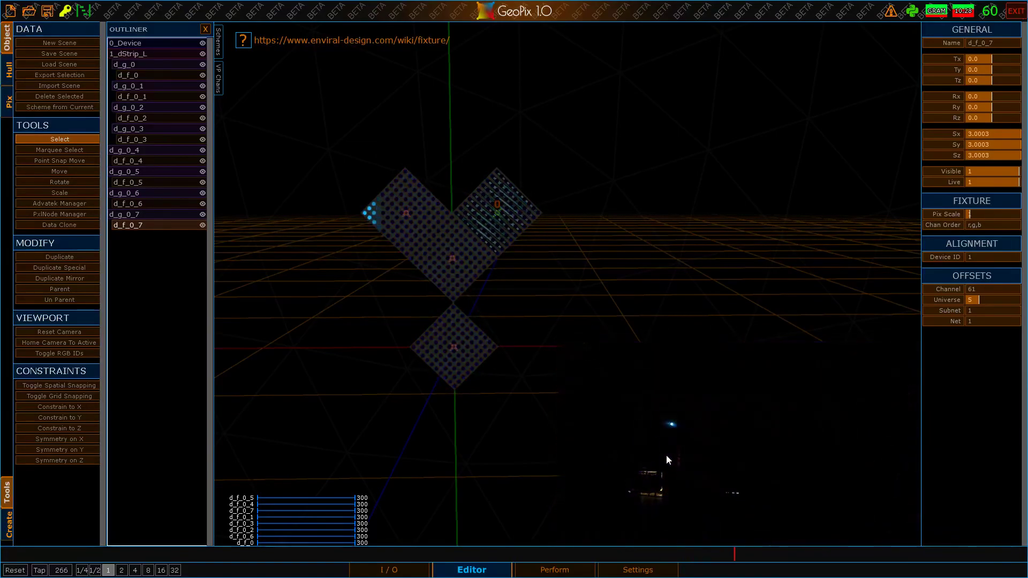
Step: Group the four panels d_g_0_4, d_g_0_5, d_g_0_6 and d_g_0_7
alt+drag(467, 194, 502, 263)
alt+right_drag(503, 263, 503, 243)
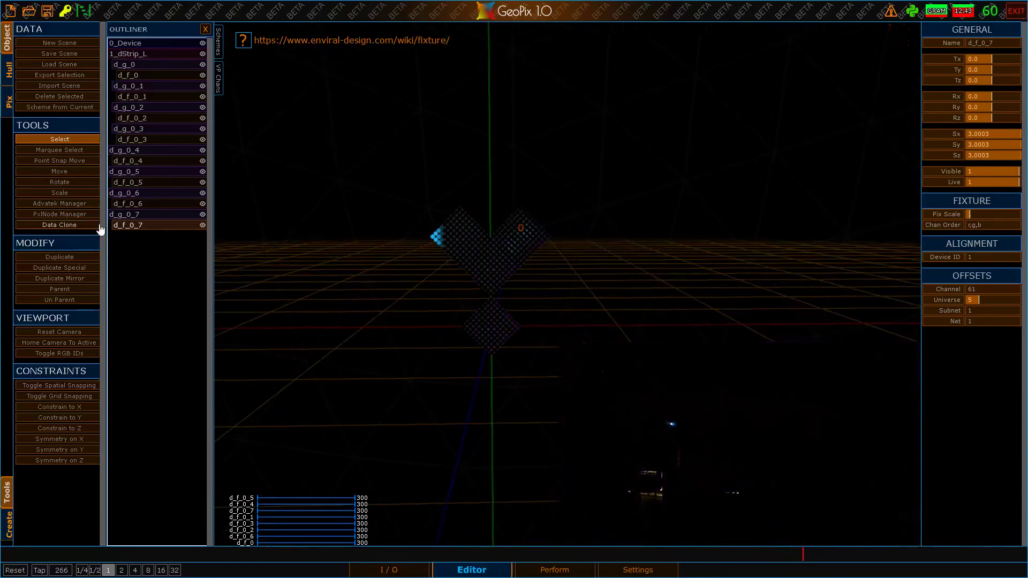
click(130, 151)
shift+click(131, 171)
shift+click(131, 193)
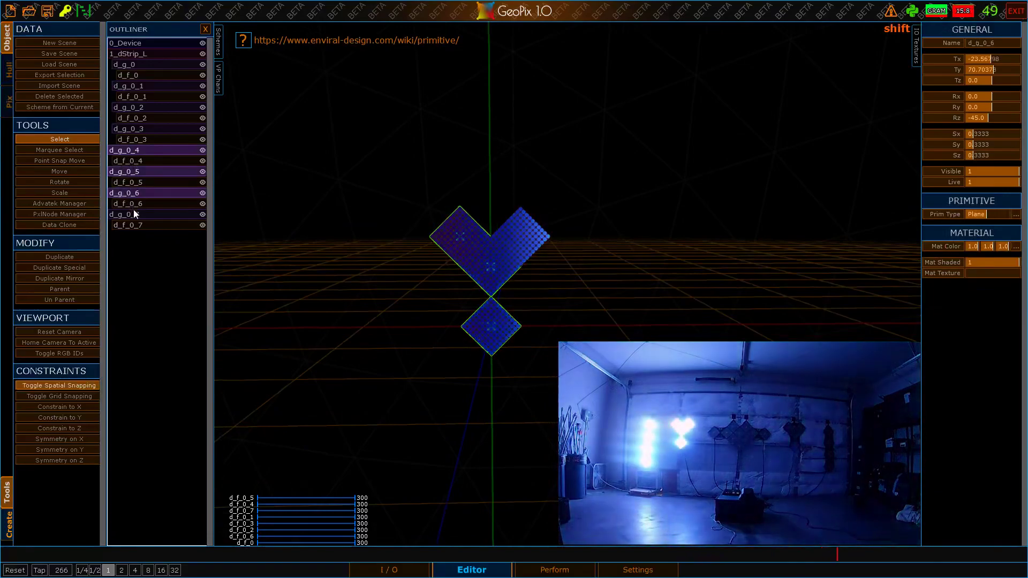
key(ctrl+g)
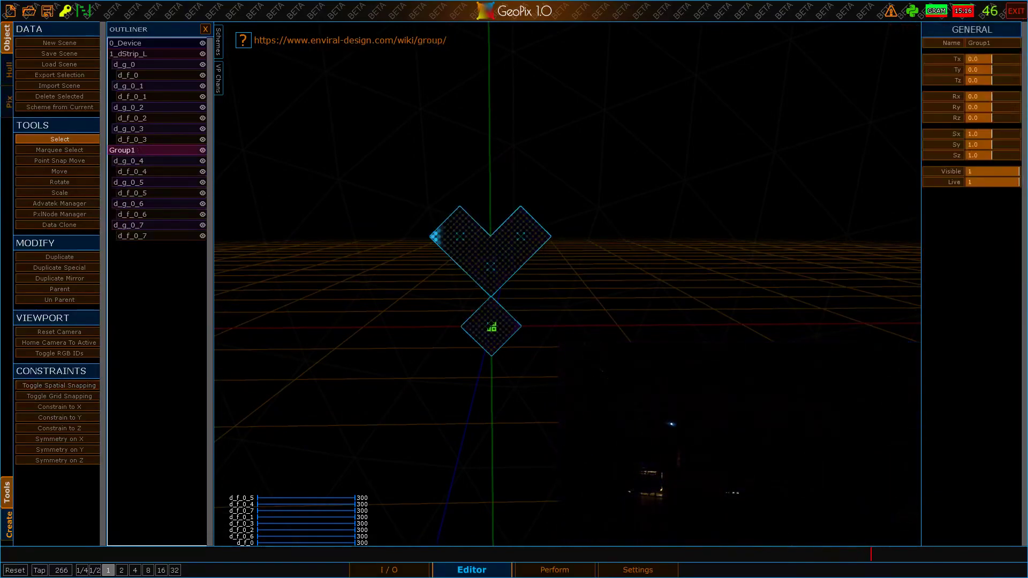
Step: Rename the new panel group as 2_dSpade_L
click(1002, 43)
text(2_d)
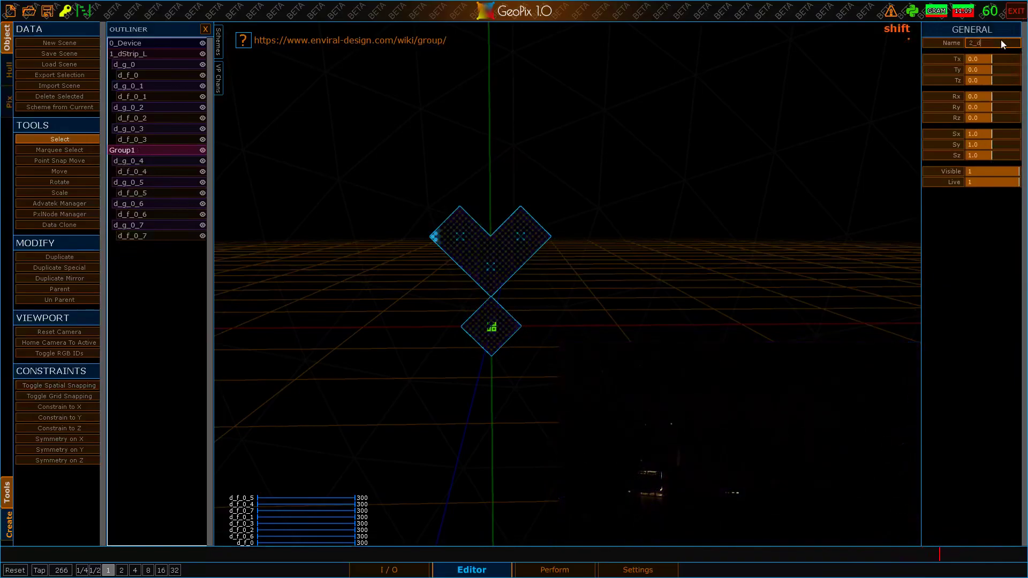
text(Spade_L)
key(Return)
Step: Move the 2_dSpade_L group along the X axis to about -341
scroll(685, 396, down, 5)
alt+drag(685, 396, 655, 416)
key(g)
key(x)
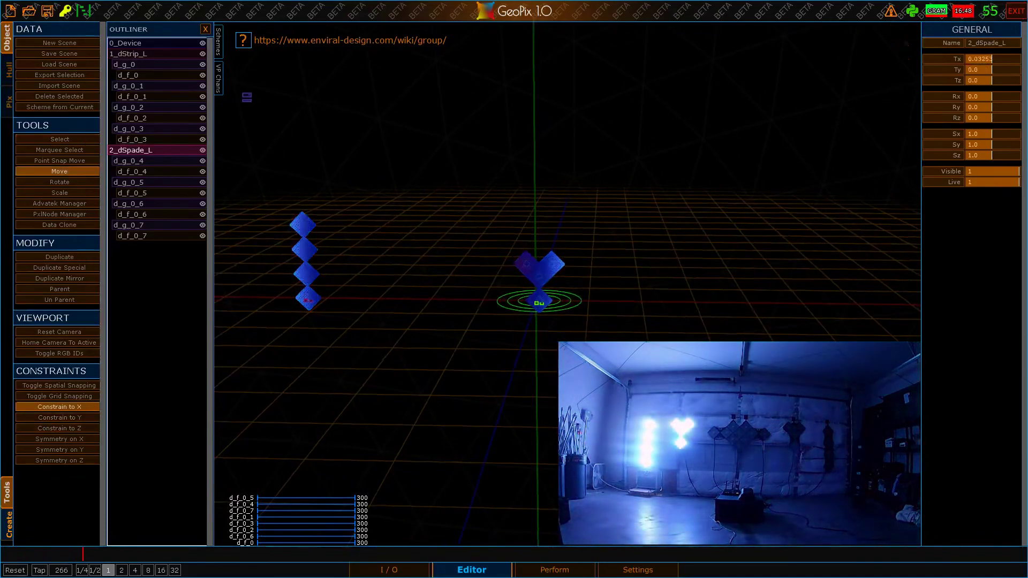
click(475, 415)
alt+drag(475, 416, 482, 397)
alt+right_drag(482, 397, 522, 396)
alt+middle_drag(522, 397, 529, 367)
alt+drag(529, 367, 524, 411)
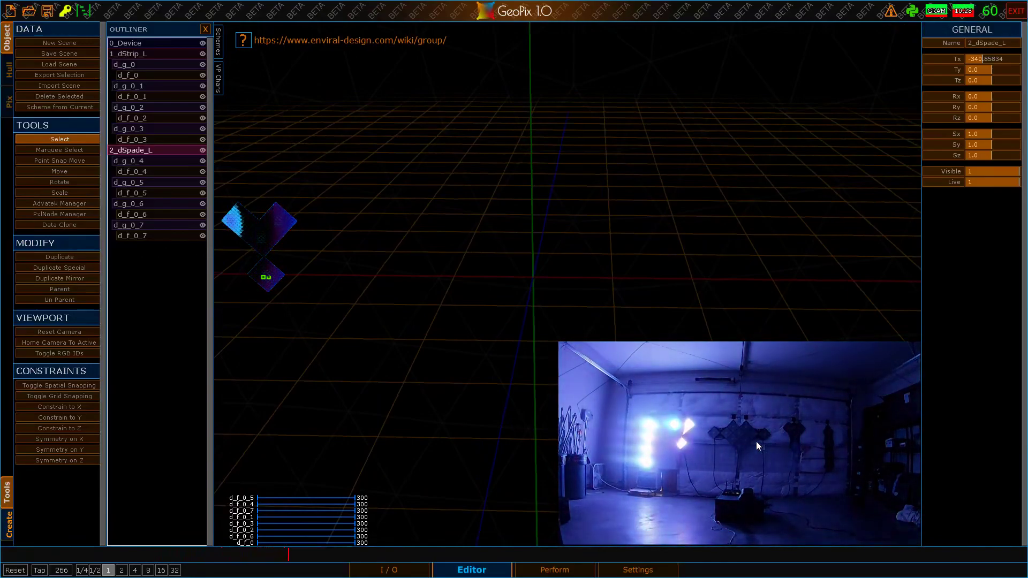
Step: Duplicate panel d_g_0_7 and unparent the copy from the 2_dSpade_L group
click(161, 225)
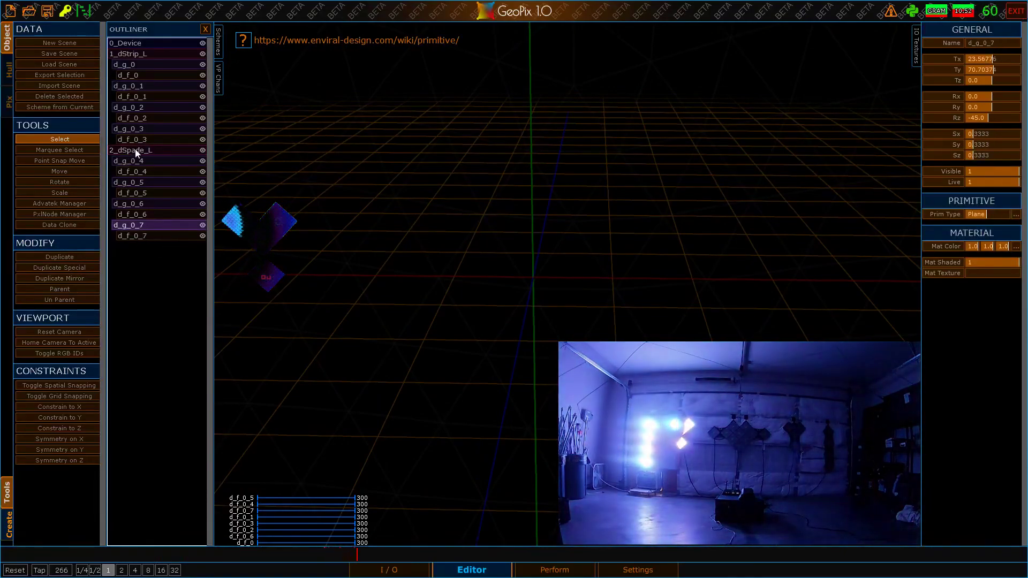
scroll(308, 225, up, 2)
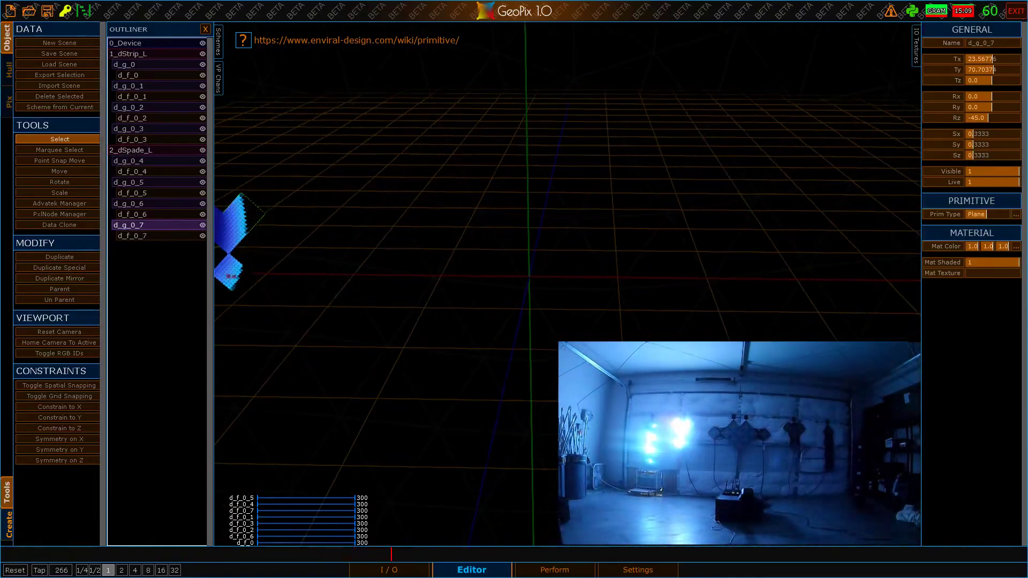
key(ctrl+d)
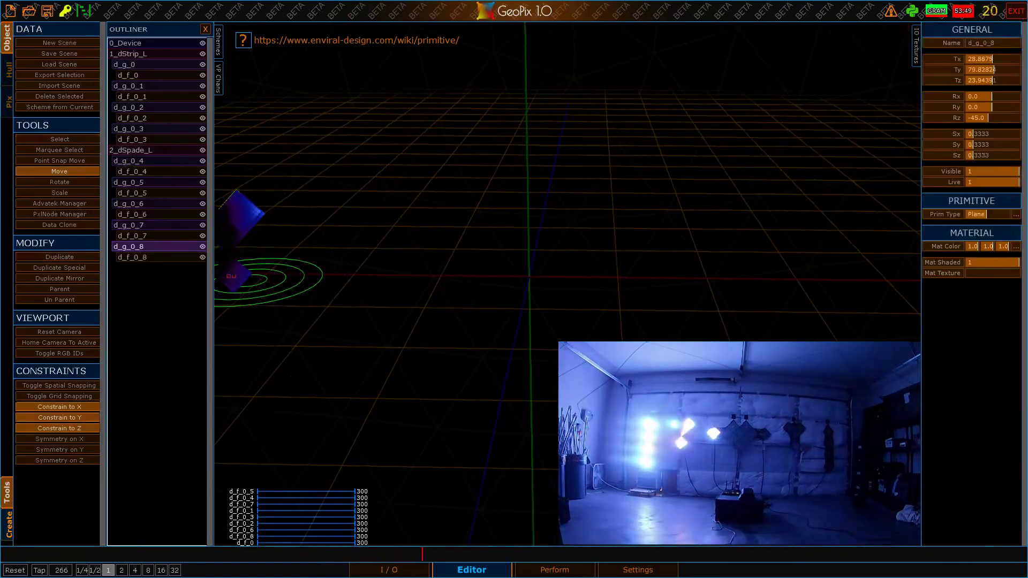
drag(566, 131, 587, 258)
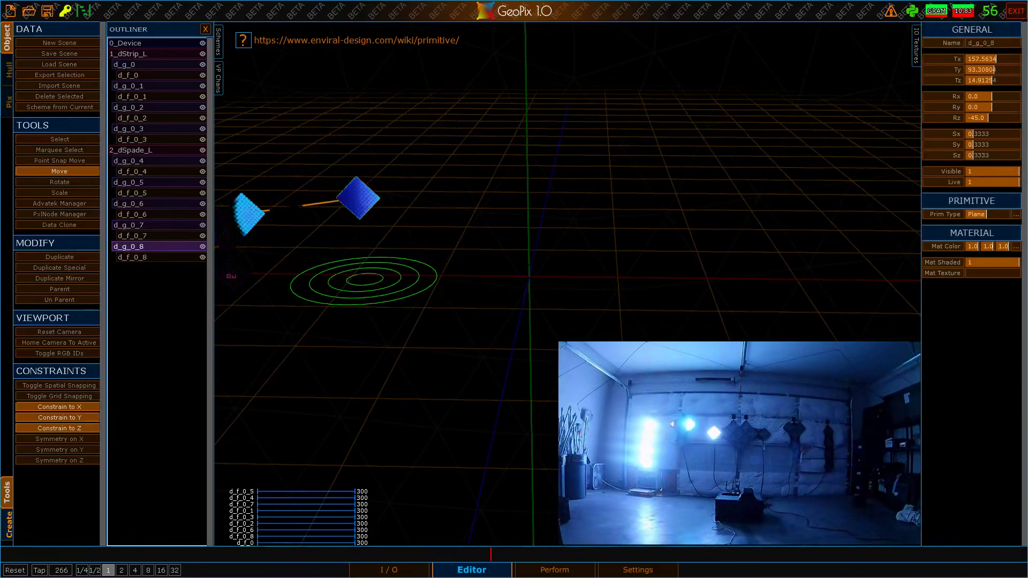
key(Escape)
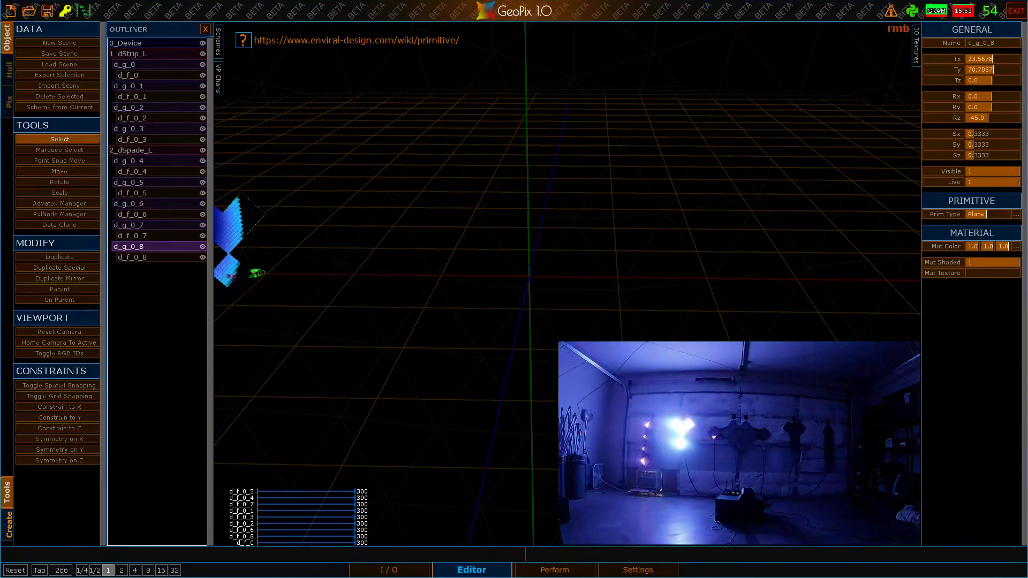
key(shift+Tab)
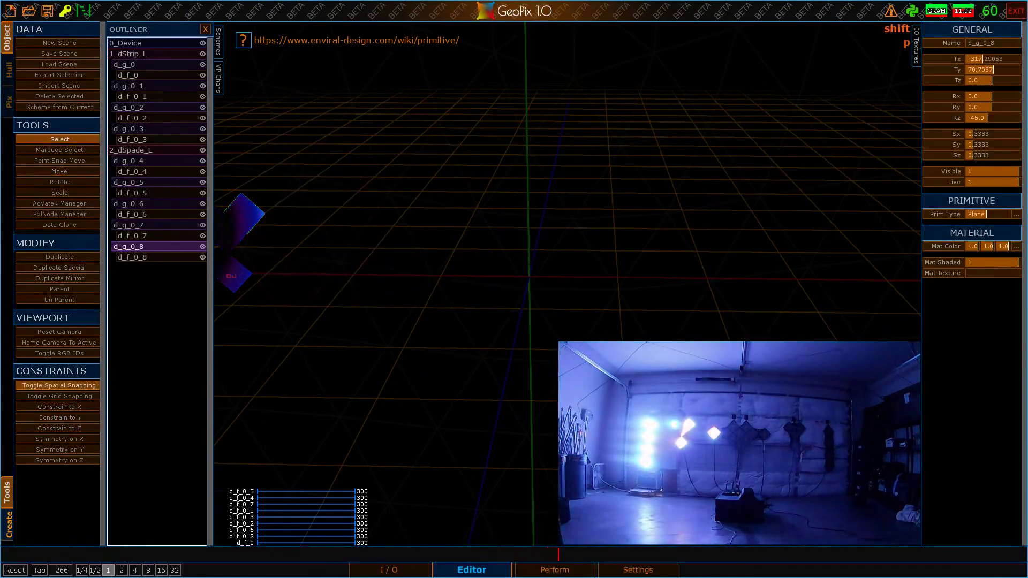
key(shift+p)
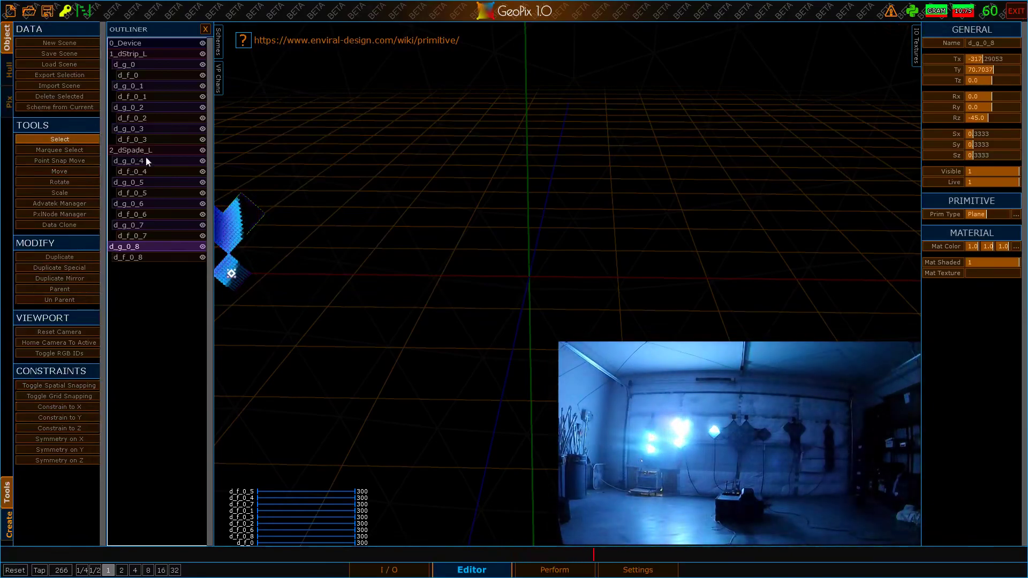
Step: Reset the X and Y translation of panel d_g_0_8 to 0 so it sits at the origin
alt+drag(659, 139, 716, 140)
right_click(946, 60)
right_click(956, 70)
alt+right_drag(715, 140, 742, 130)
alt+right_drag(686, 417, 702, 417)
alt+drag(702, 416, 704, 436)
mouse_move(705, 437)
alt+right_down()
mouse_move(725, 426)
mouse_move(725, 435)
alt+right_up()
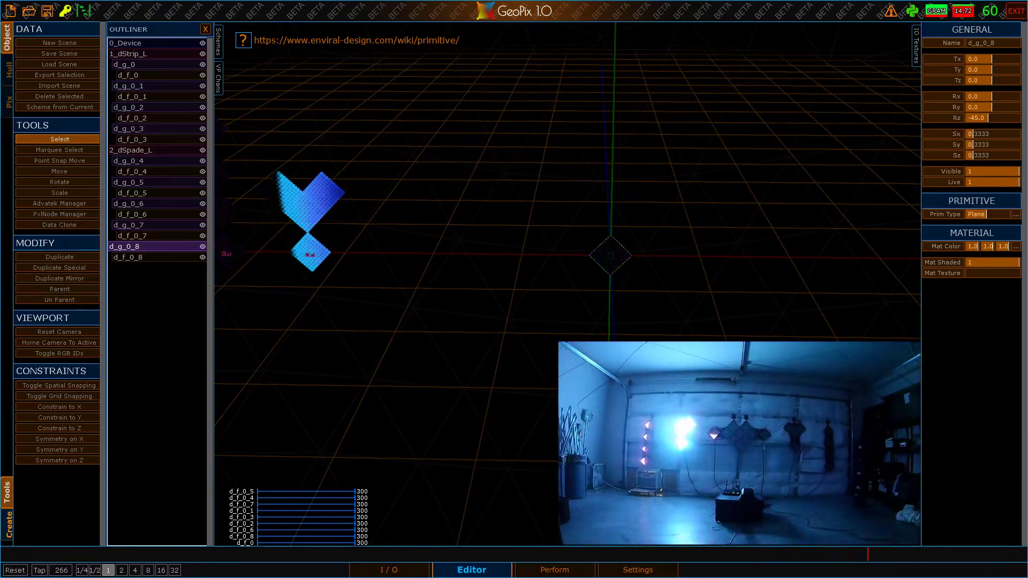
Step: Compare fixture d_f_0_8's universe and channel offsets with Output 3's start address in the controller's Advanced Output Configuration
click(128, 257)
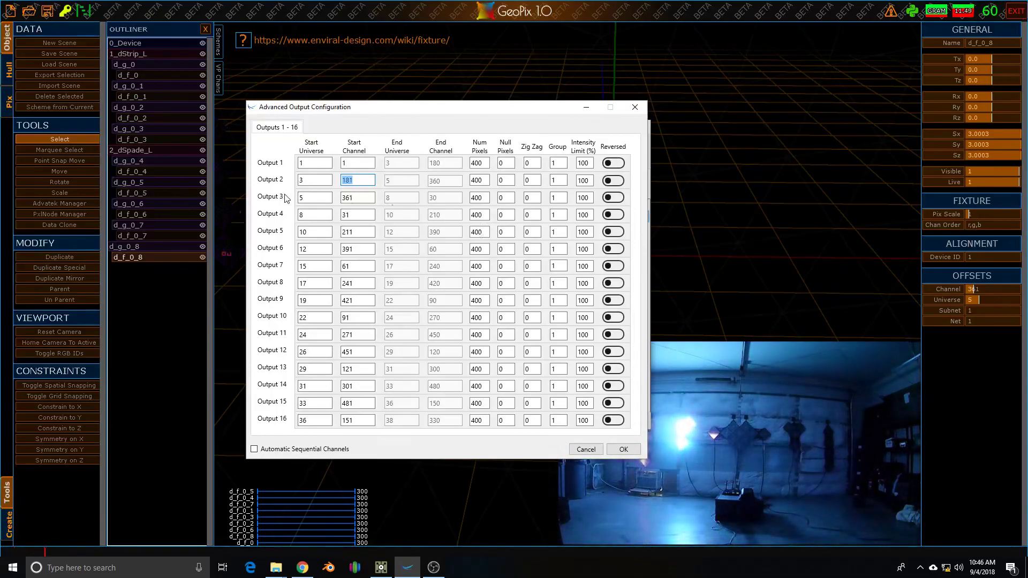
double_click(362, 198)
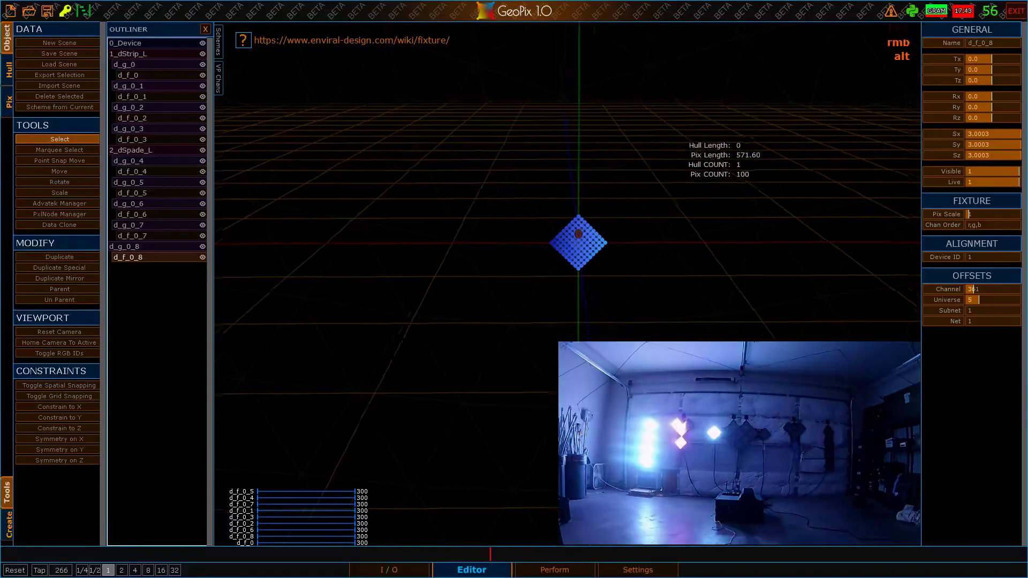
alt+drag(518, 218, 537, 160)
alt+middle_drag(537, 159, 501, 204)
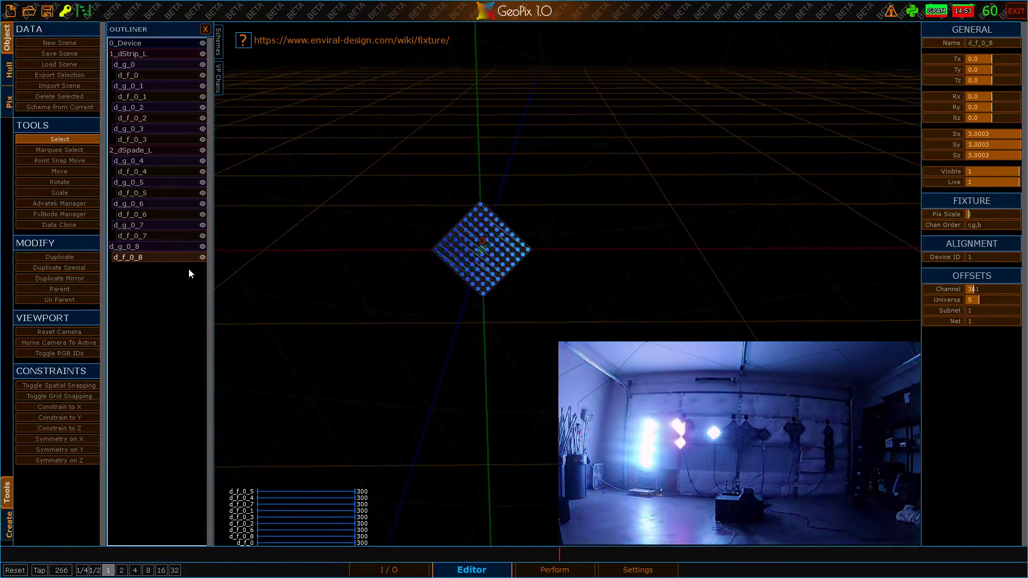
Step: Duplicate panel d_g_0_8 and snap the copy corner to corner beside the original along the X axis, at about X 47
click(167, 246)
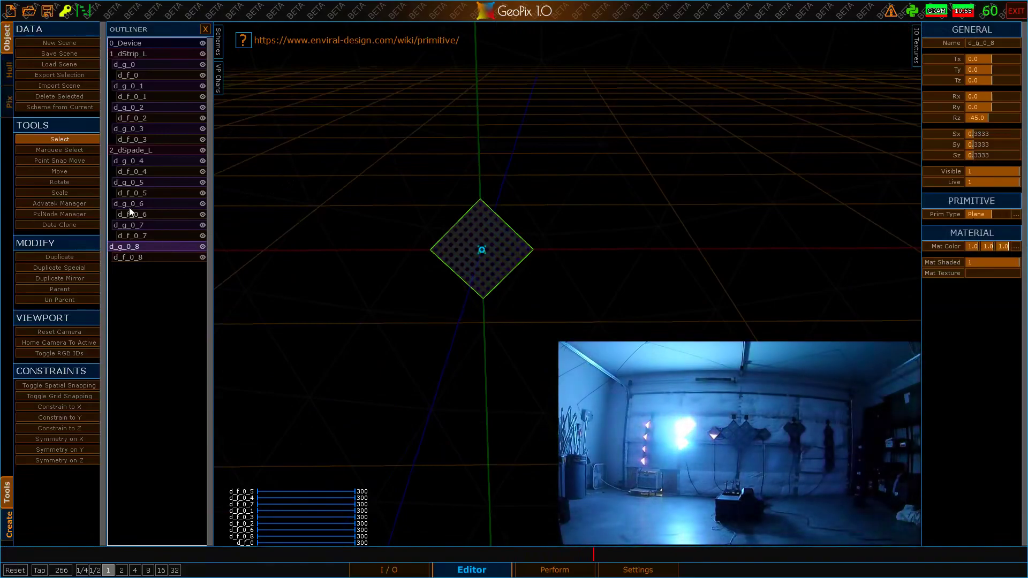
alt+right_drag(482, 247, 490, 259)
alt+drag(490, 258, 492, 251)
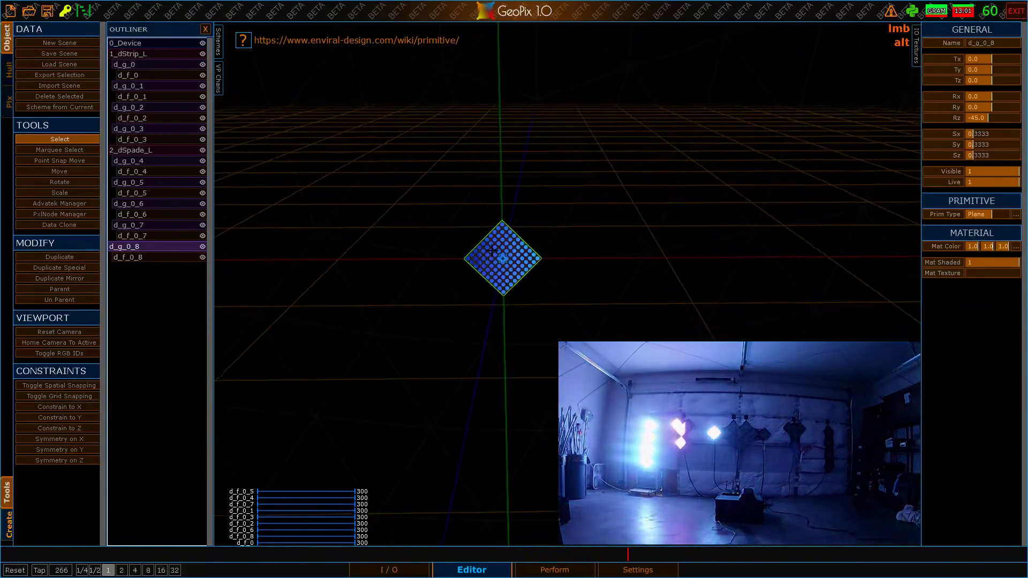
key(ctrl+d)
key(g)
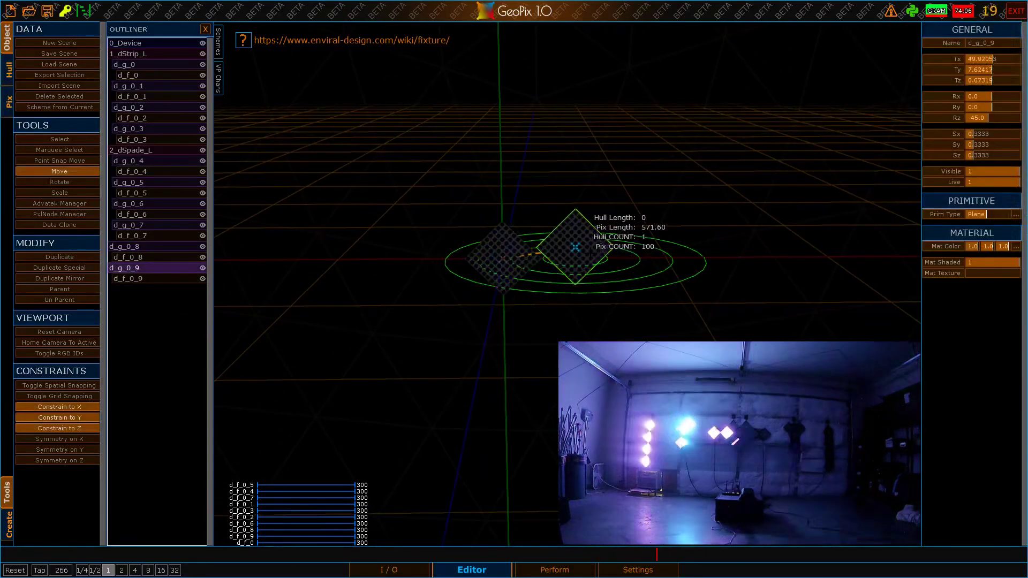
click(590, 254)
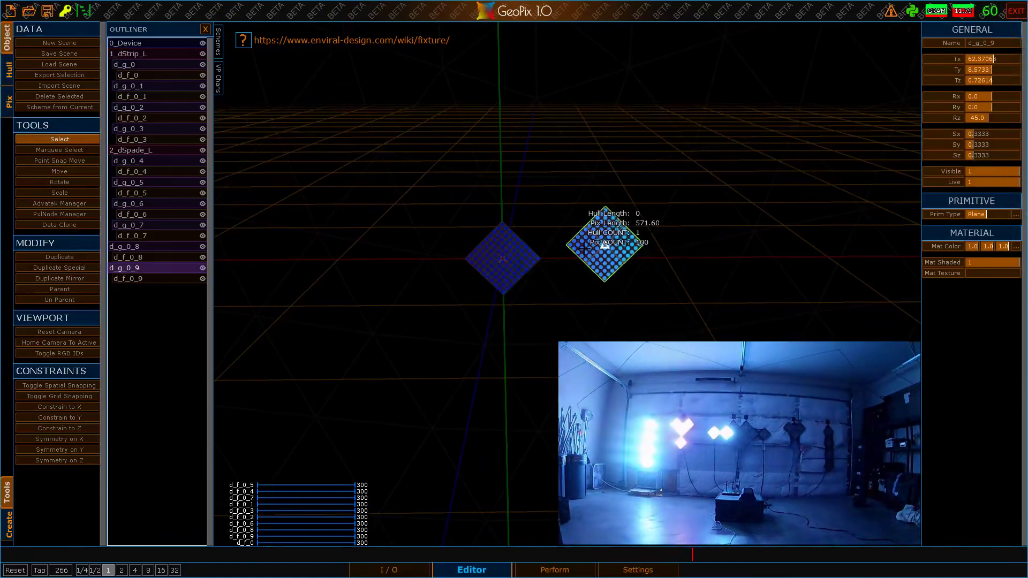
key(s)
drag(567, 245, 542, 258)
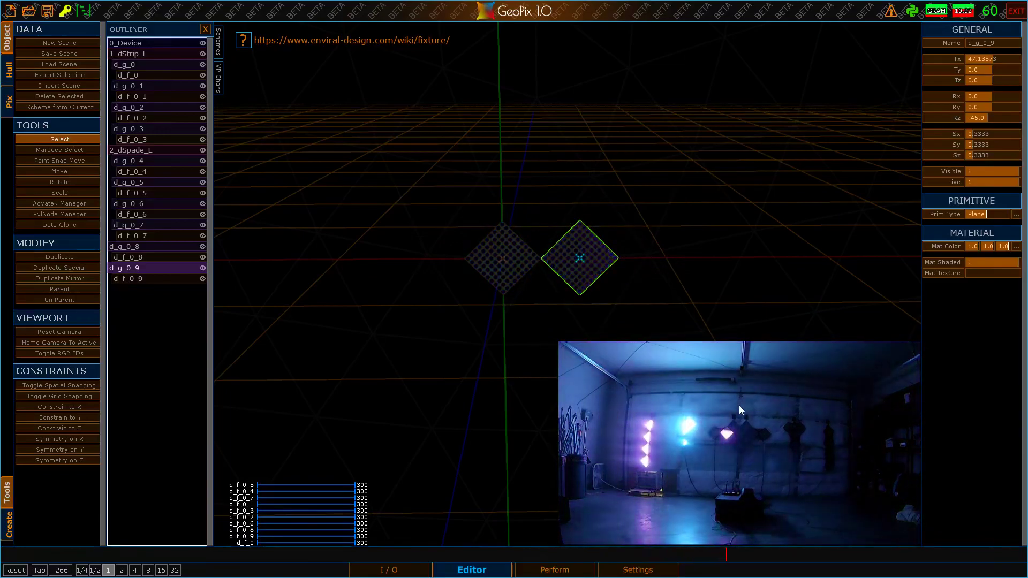
Step: Set the Z rotation of panels d_g_0_8 and d_g_0_9 to -135
click(140, 247)
shift+click(134, 268)
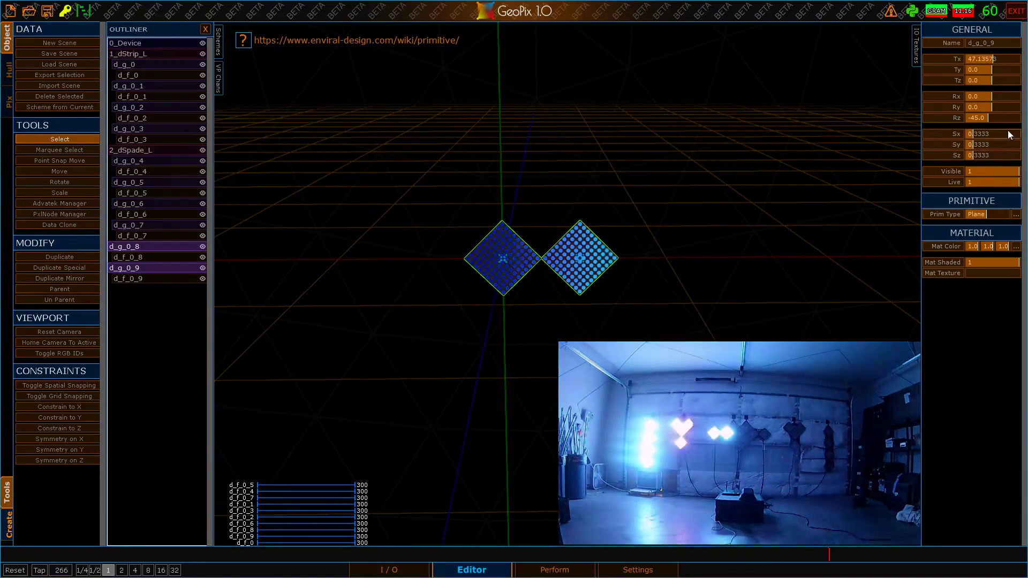
shift+drag(996, 120, 994, 116)
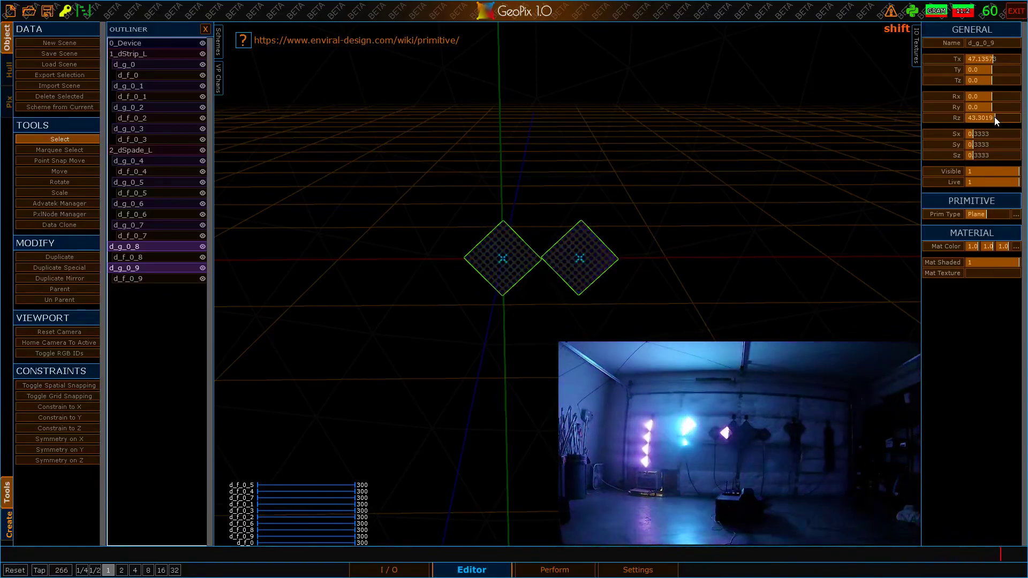
shift+drag(995, 116, 995, 117)
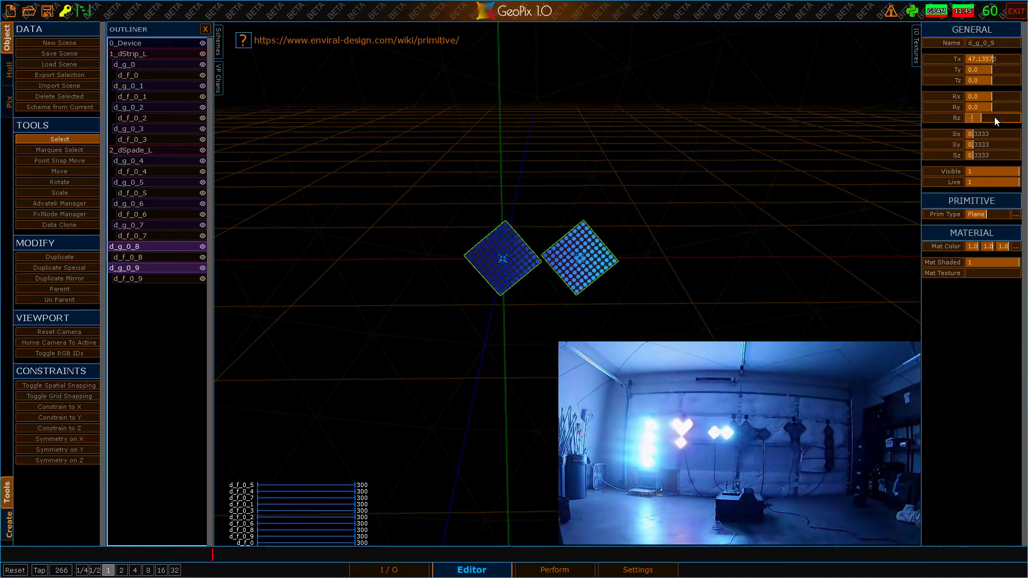
text(-135)
key(Return)
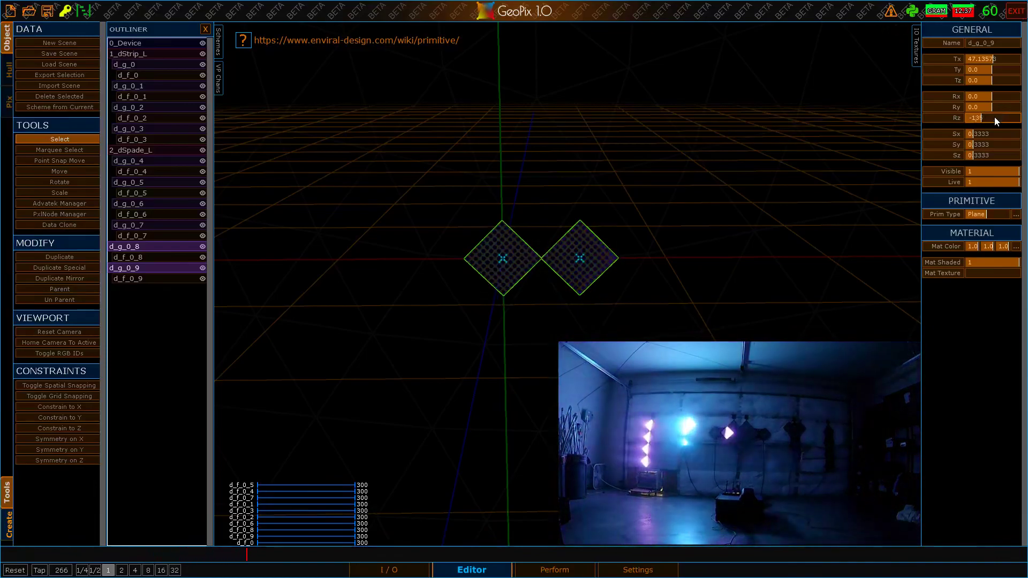
scroll(579, 240, up, 3)
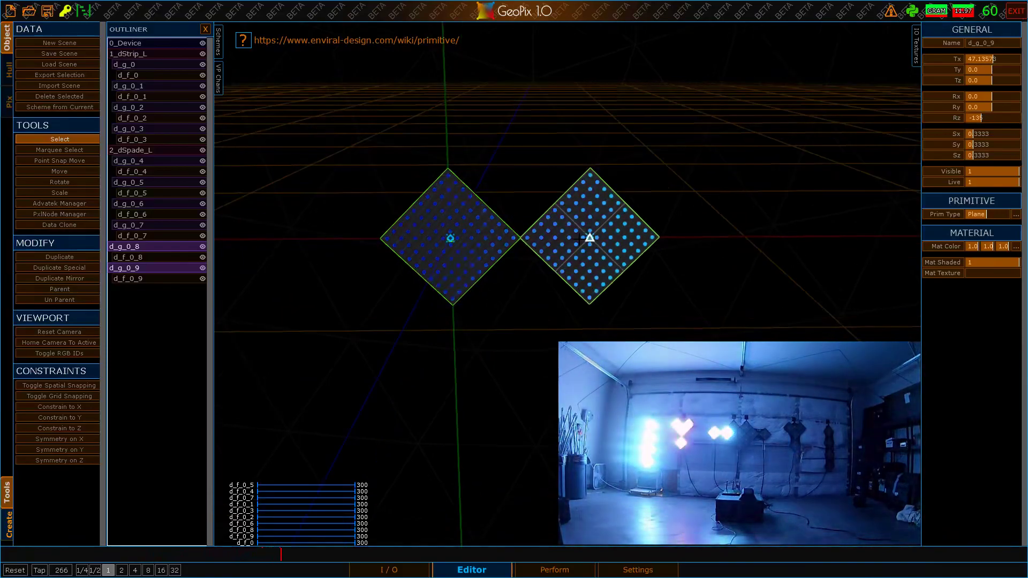
scroll(580, 240, down, 1)
Step: Duplicate panel d_g_0_9 and snap the copy against its lower-right edge, at about X 71, Y -24
click(147, 267)
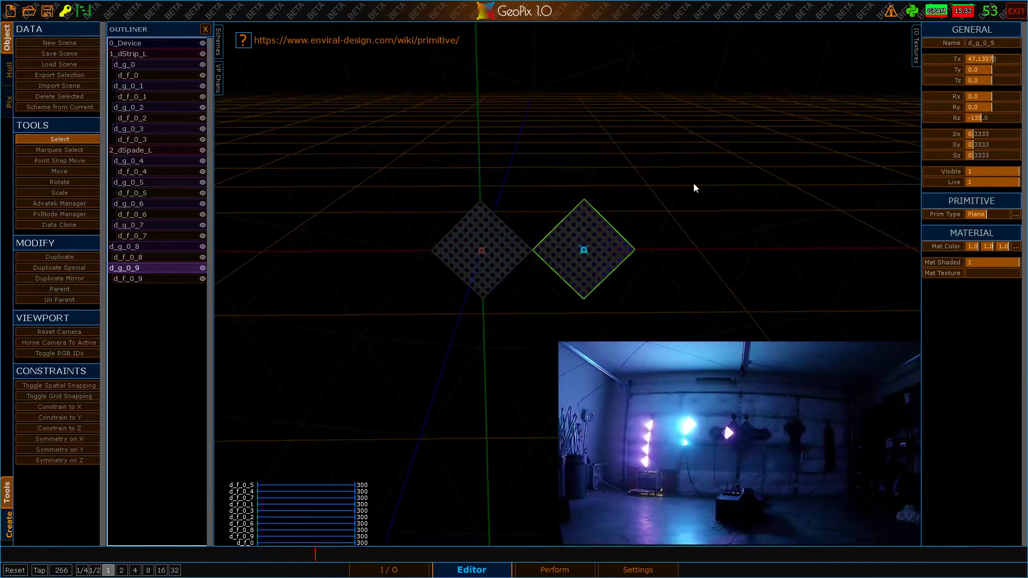
scroll(557, 241, down, 2)
alt+middle_drag(557, 239, 514, 224)
alt+drag(514, 224, 509, 220)
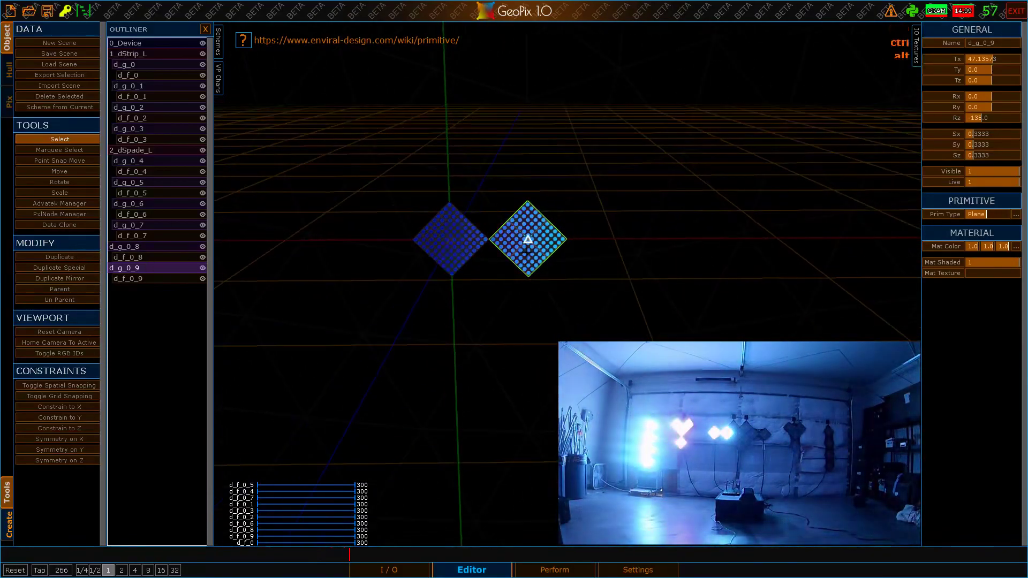
key(ctrl+d)
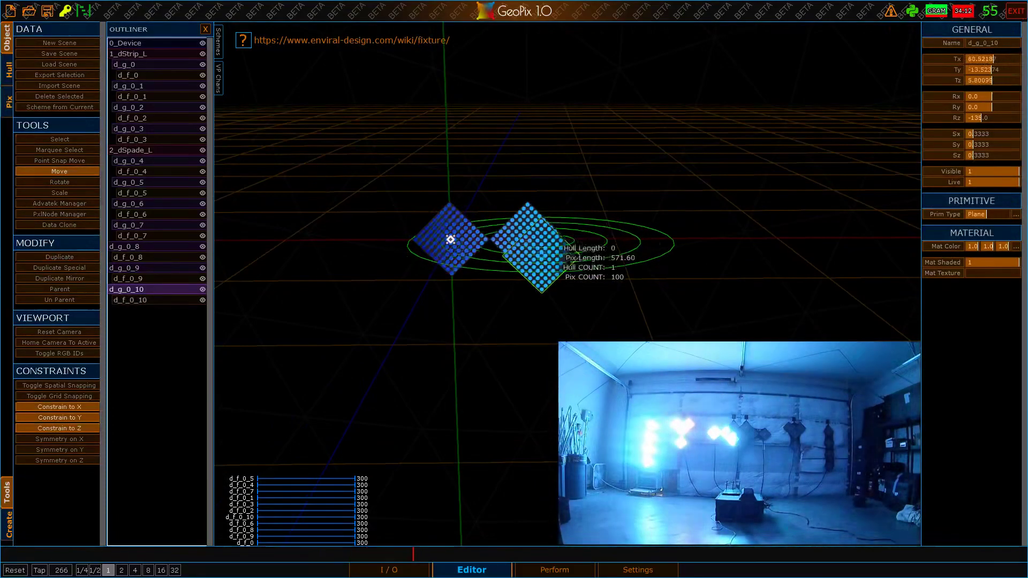
key(s)
drag(545, 294, 529, 277)
Step: Duplicate panel d_g_0_10 and snap the copy against the upper-right edge of d_g_0_9, at about X 71, Y 24
alt+drag(642, 259, 613, 230)
key(ctrl+d)
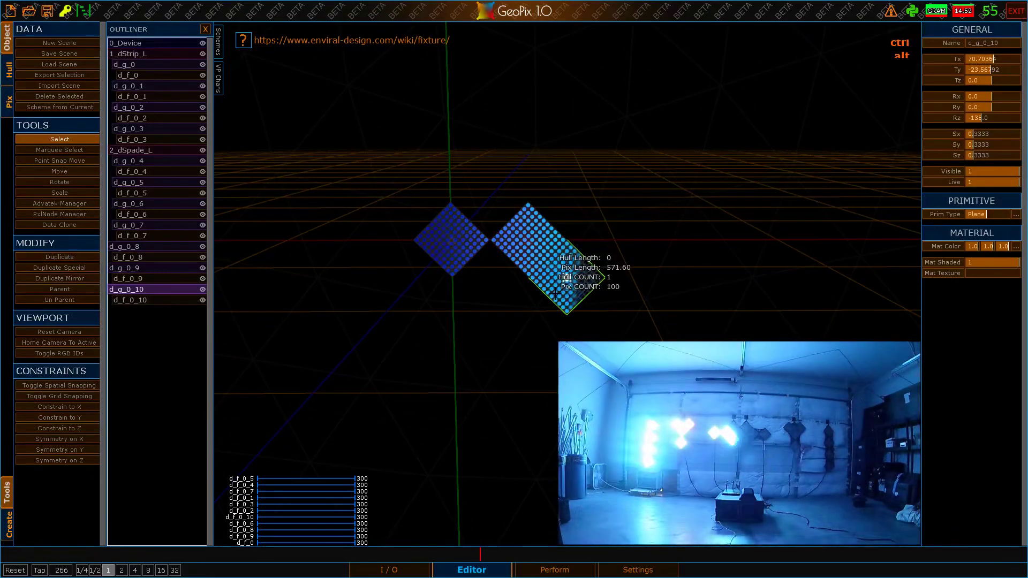
click(567, 159)
key(s)
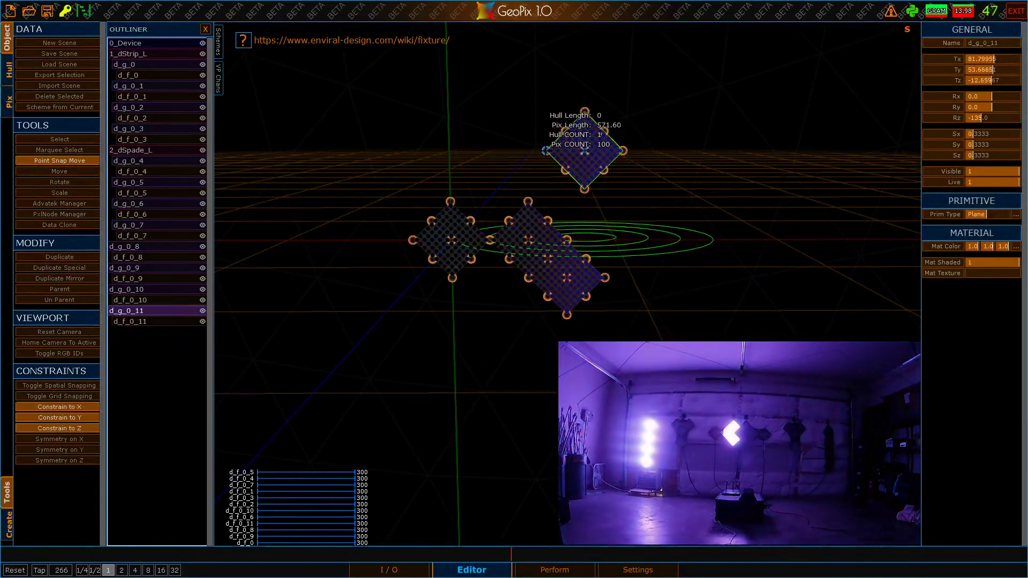
drag(585, 152, 567, 202)
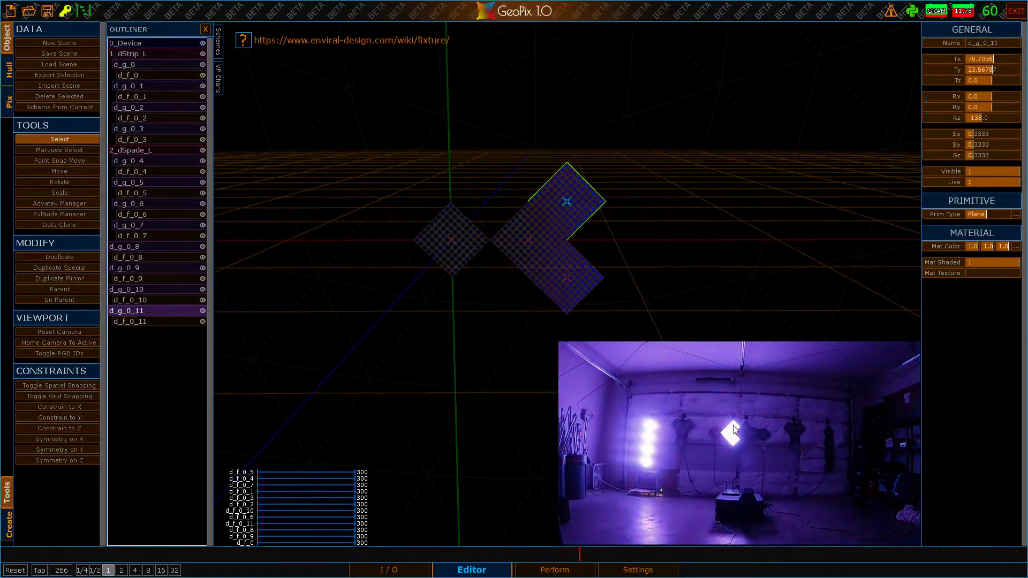
Step: Try to move the four ungrouped panels together with their fixtures along the X axis using a marquee selection
scroll(567, 206, down, 4)
alt+drag(530, 189, 523, 201)
key(m)
drag(439, 140, 638, 327)
scroll(637, 328, down, 1)
alt+middle_drag(637, 327, 719, 300)
alt+drag(718, 300, 721, 306)
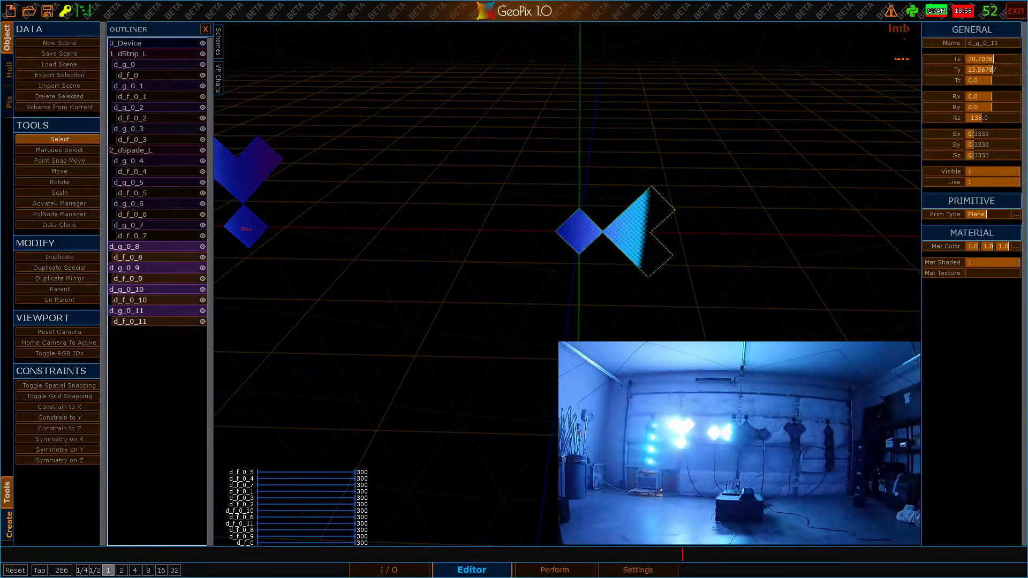
key(g)
key(x)
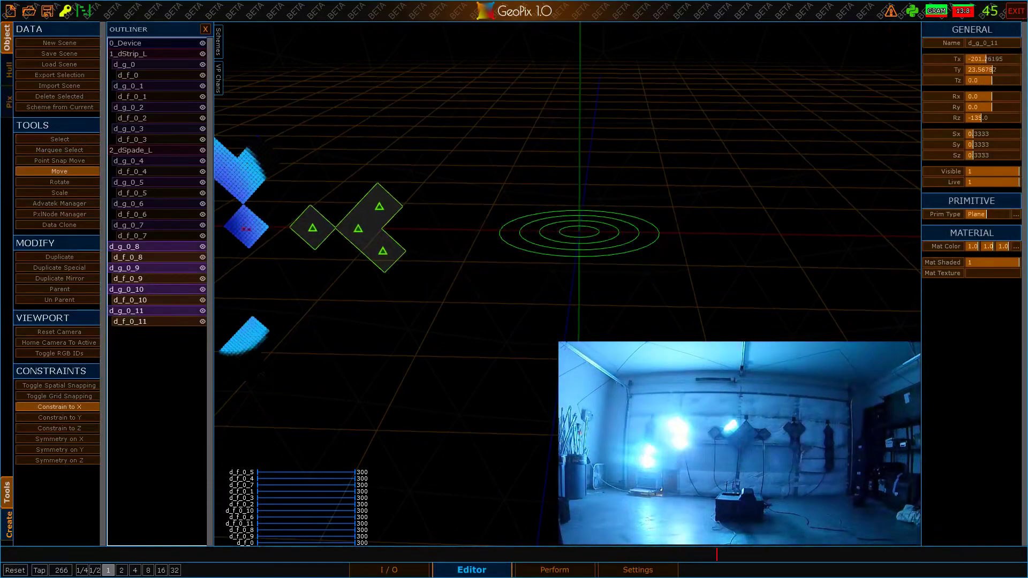
key(Escape)
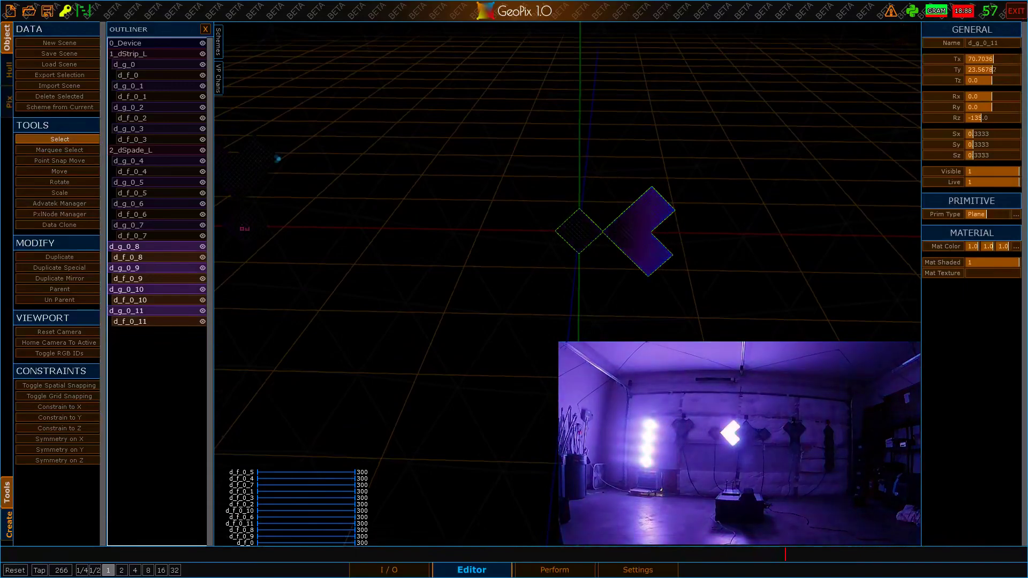
key(g)
key(x)
Step: Select only the panels d_g_0_8, d_g_0_9, d_g_0_10 and d_g_0_11 without their fixtures and try to move them along the X axis
click(143, 246)
shift+click(140, 289)
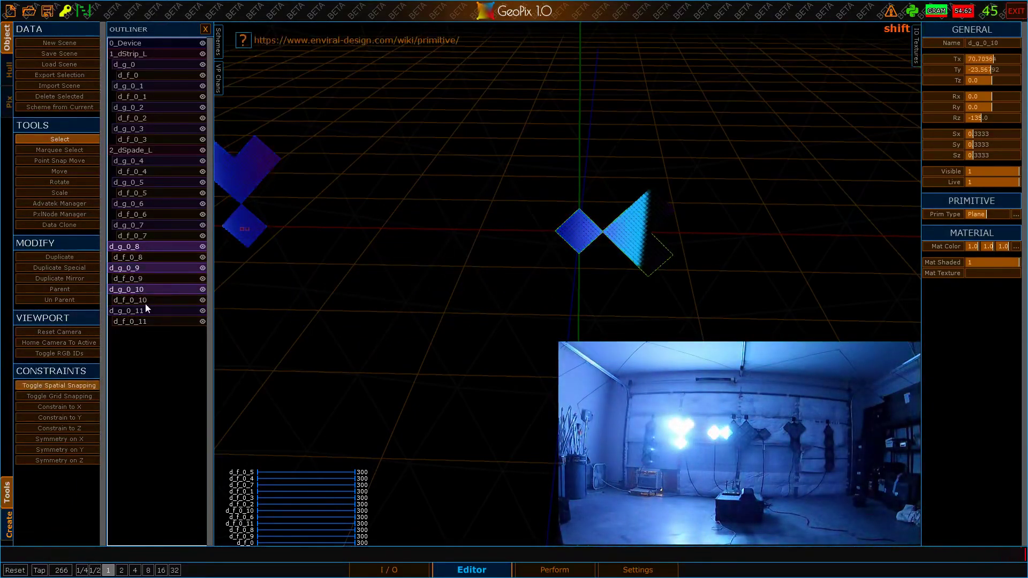
shift+click(146, 310)
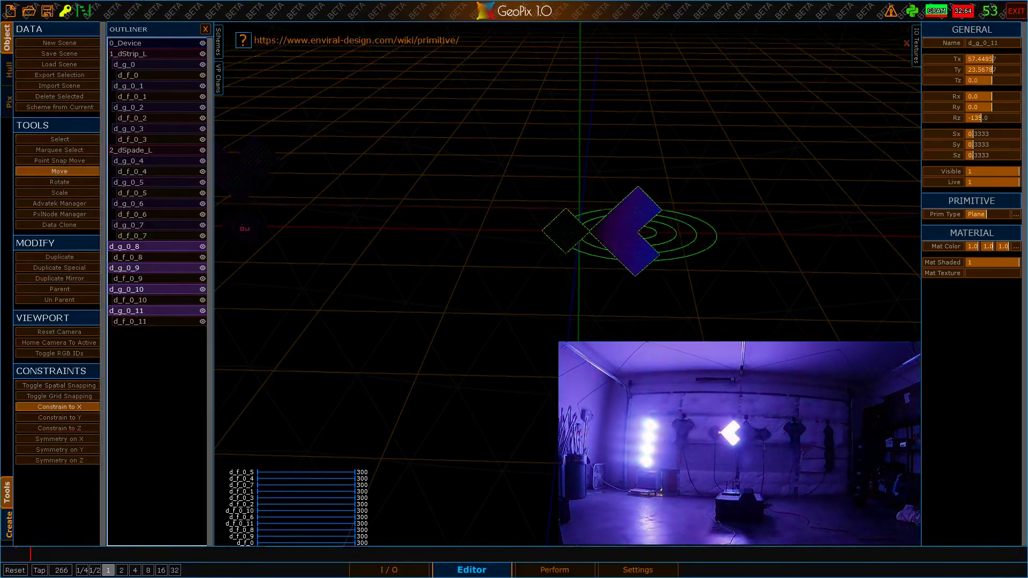
drag(465, 207, 375, 206)
key(Escape)
alt+drag(638, 180, 651, 210)
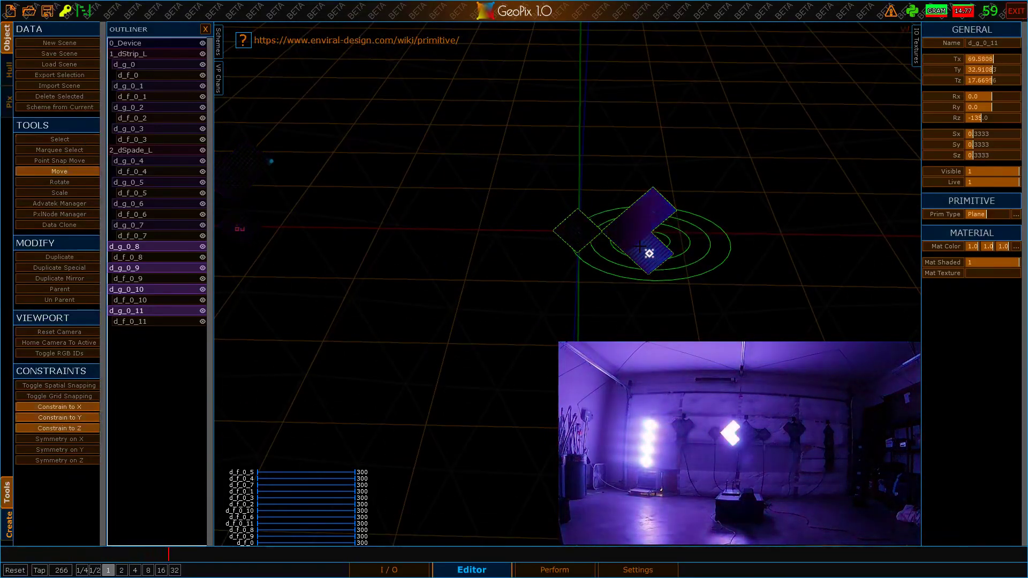
Step: Move the four selected planes d_g_0_8 to d_g_0_11 to the left of the origin, beside the dSpade_L group
drag(570, 226, 434, 250)
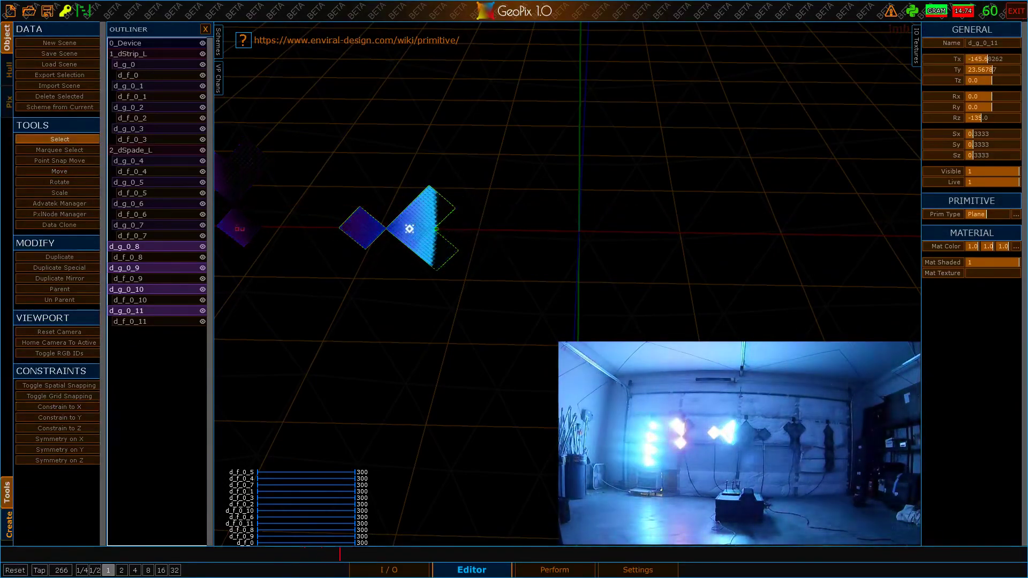
alt+drag(456, 250, 459, 206)
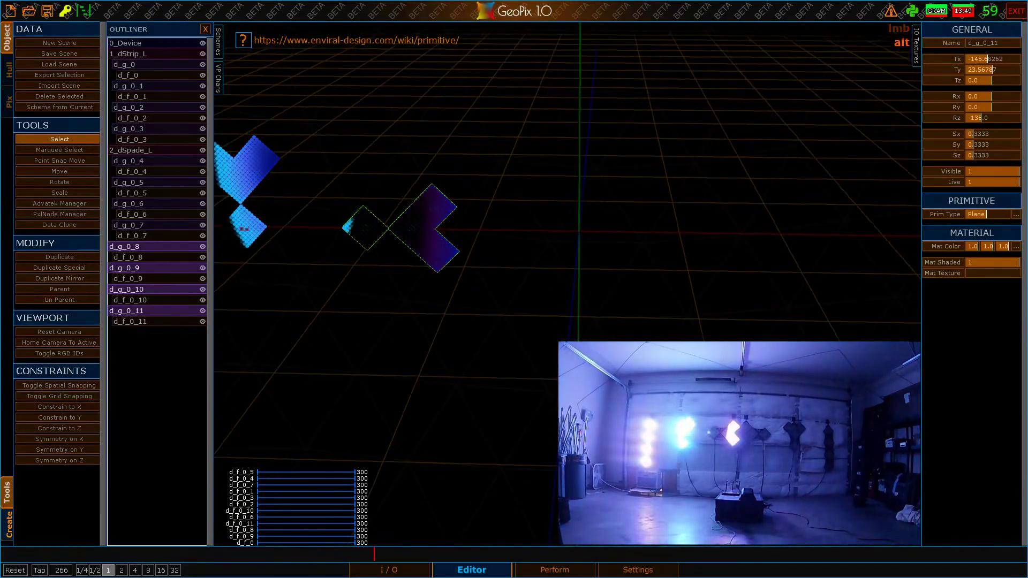
Step: Duplicate plane d_g_0_11 on its own and reset the copy's X, Y and Z translation to 0
click(130, 309)
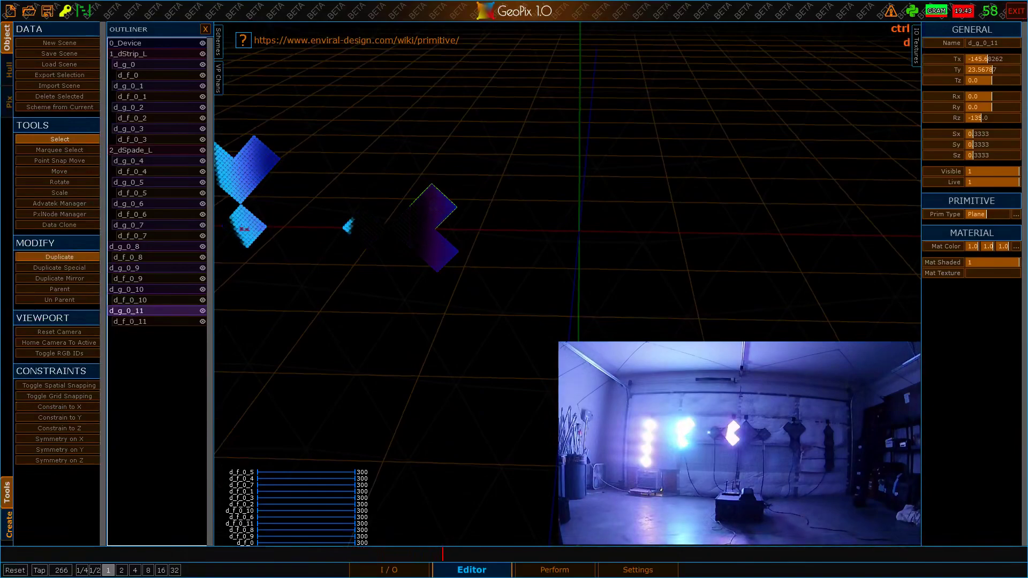
key(ctrl+d)
drag(476, 190, 542, 281)
key(q)
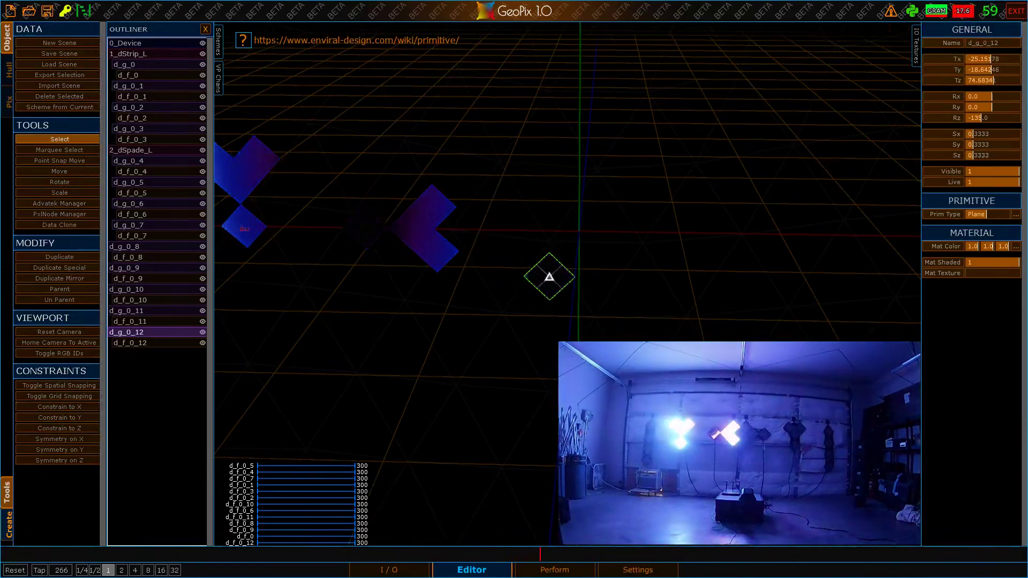
click(946, 59)
click(952, 69)
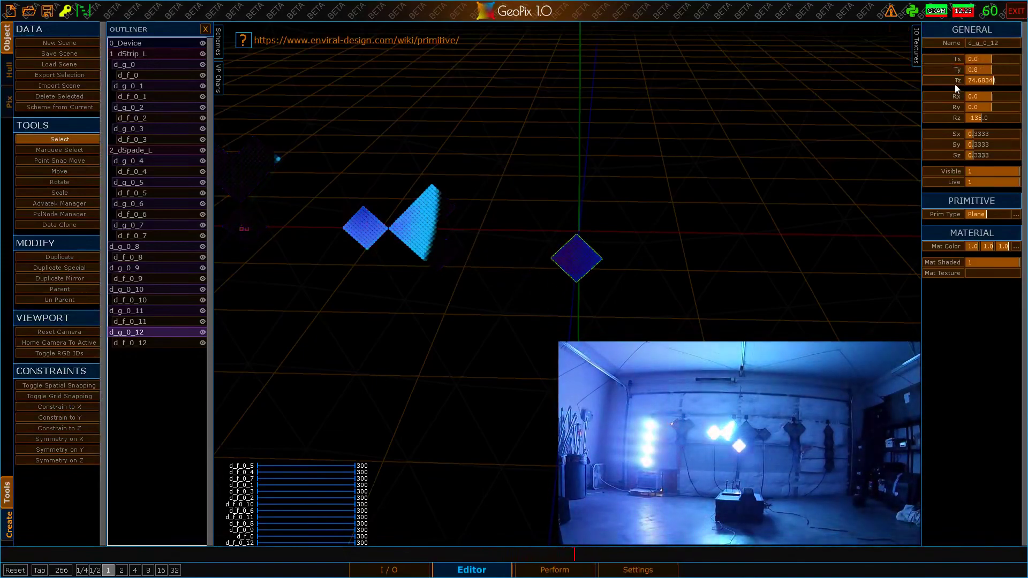
click(955, 83)
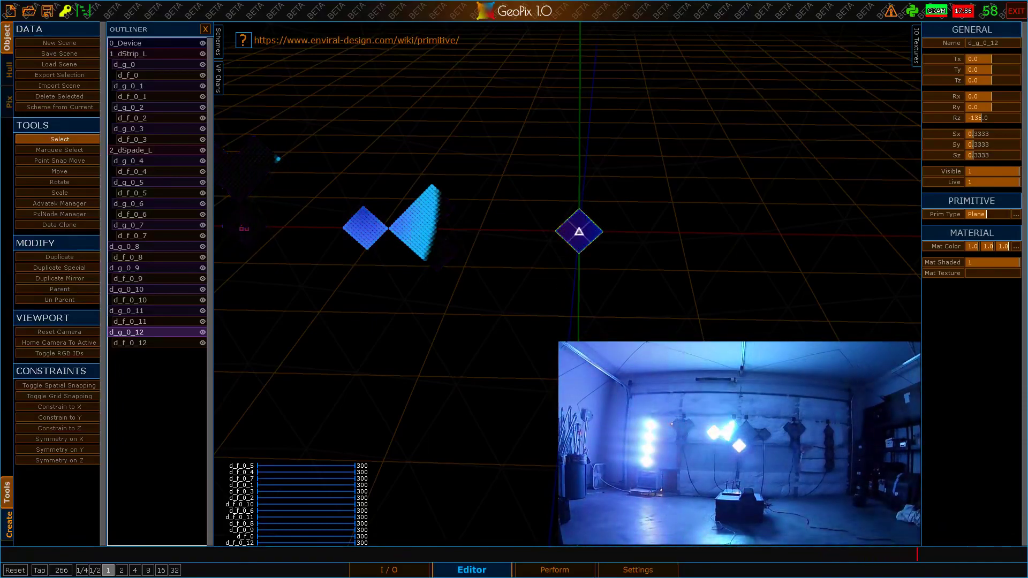
alt+drag(621, 406, 590, 399)
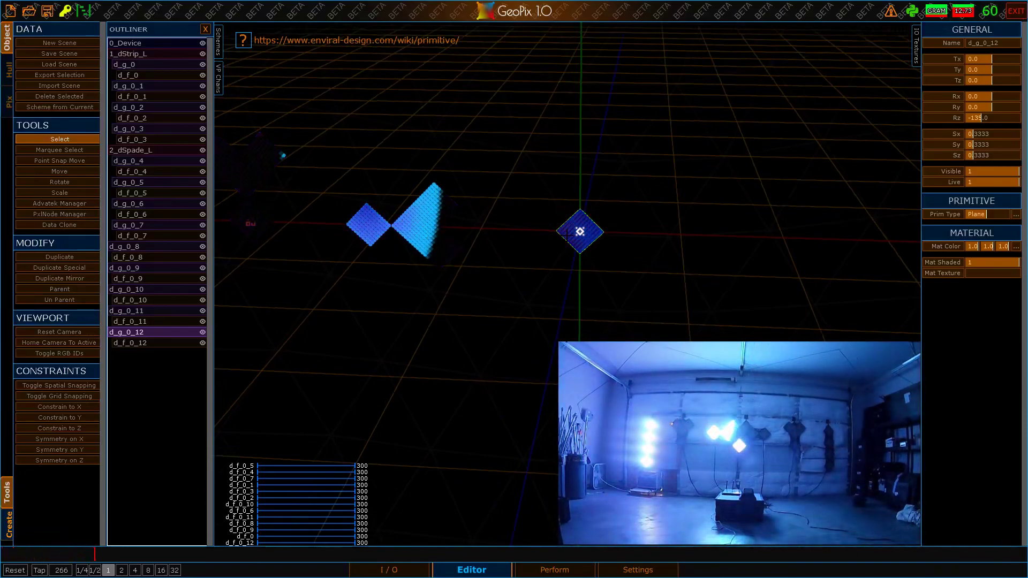
alt+drag(557, 279, 570, 279)
key(ctrl+d)
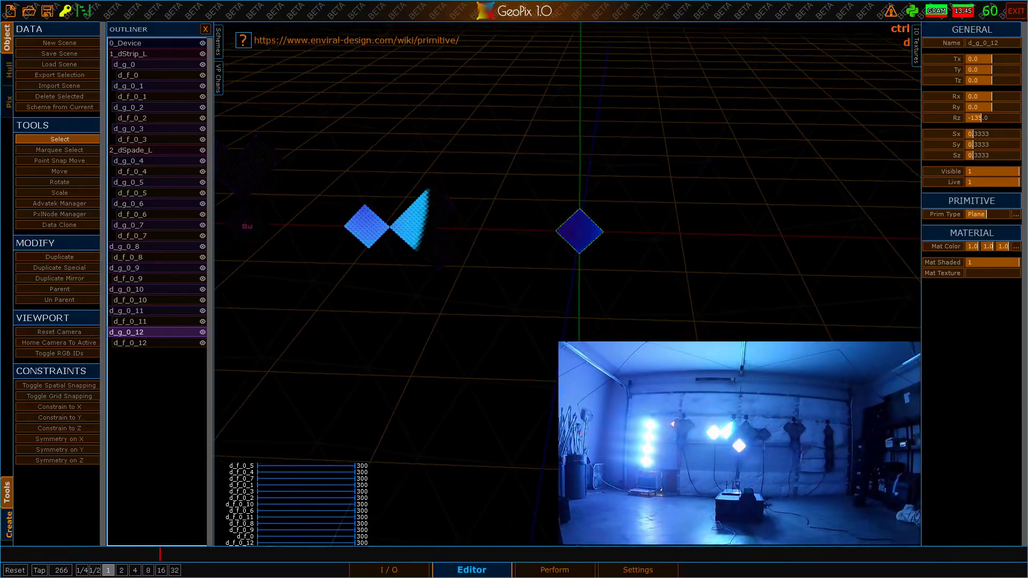
key(g)
click(581, 297)
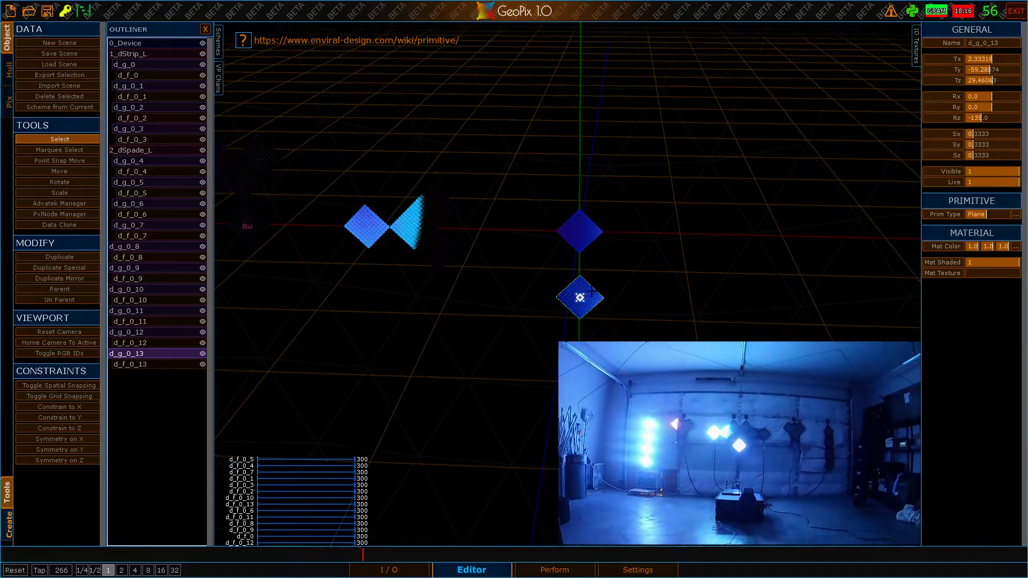
key(Delete)
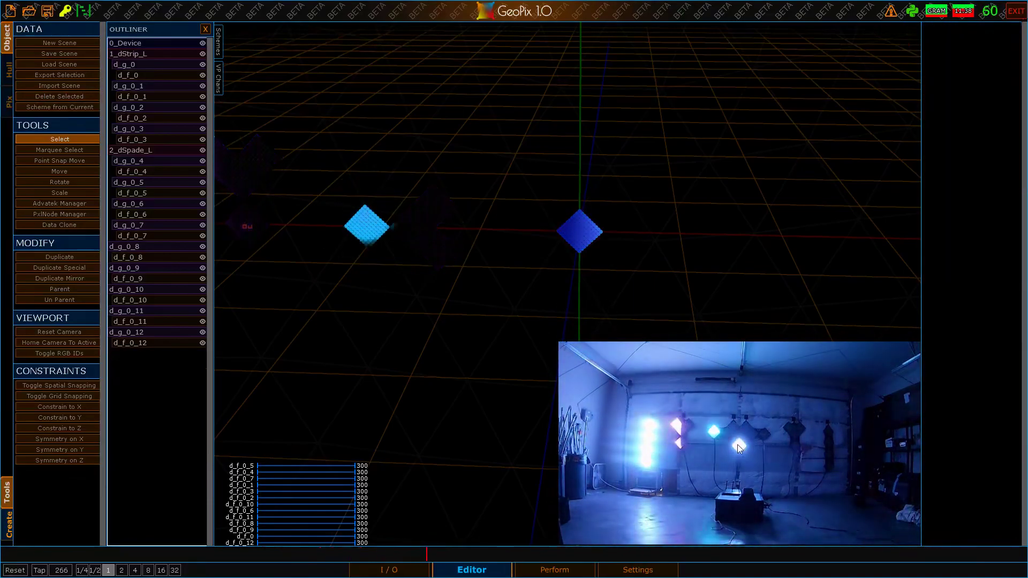
Step: Set the Z rotation of plane d_g_0_12 at the origin to -45
click(579, 230)
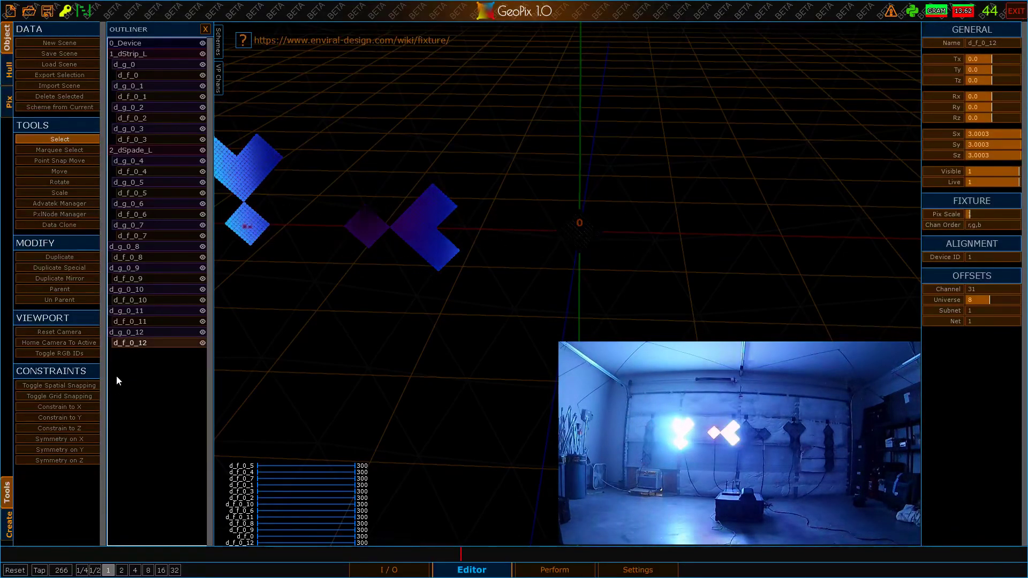
click(133, 333)
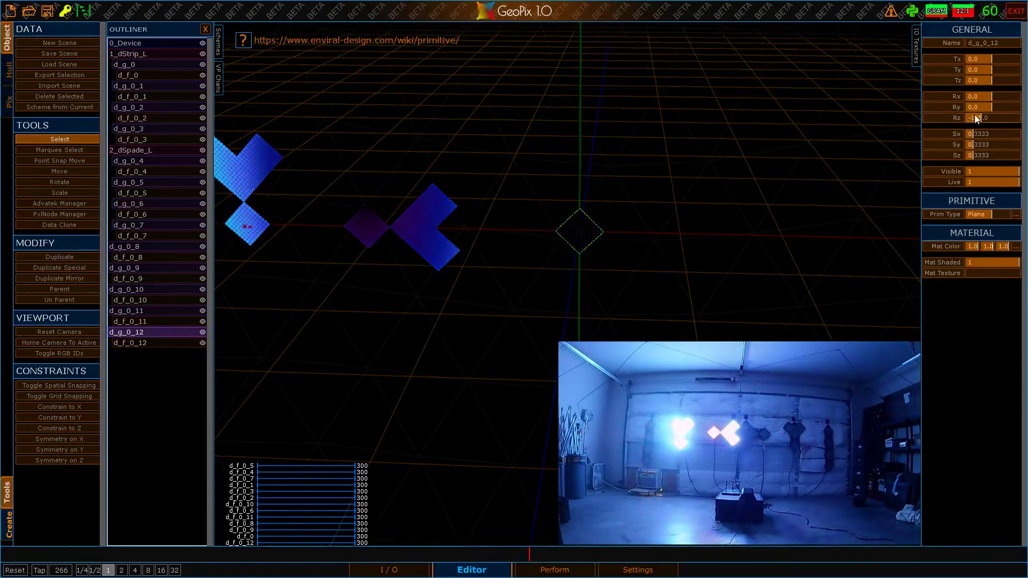
double_click(975, 116)
text(-4)
key(Return)
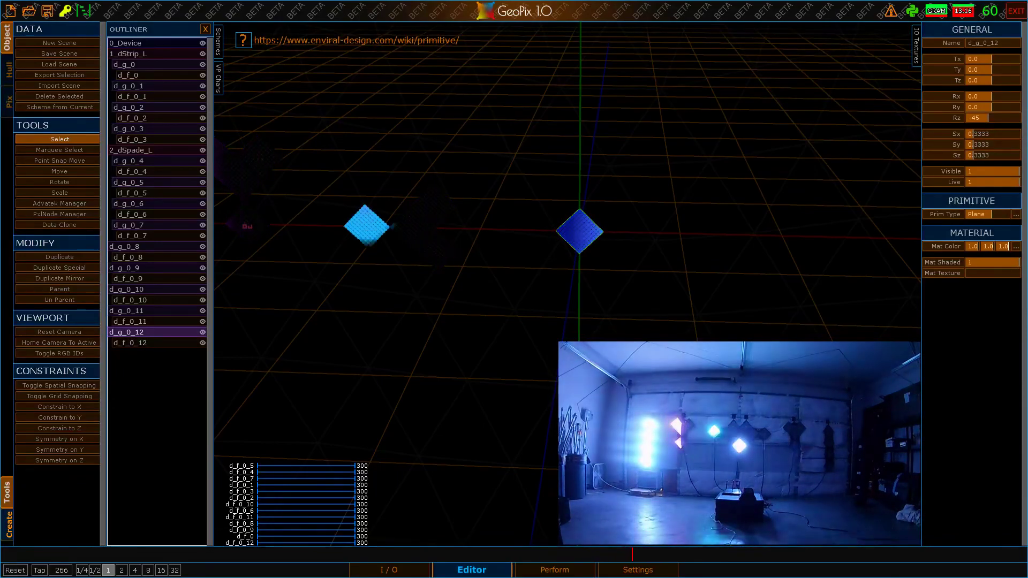
Step: Point-snap plane d_g_0_12 onto the lower-right end of the arrow-shaped cluster so their edges meet
alt+right_drag(482, 278, 541, 268)
alt+drag(541, 267, 563, 235)
key(s)
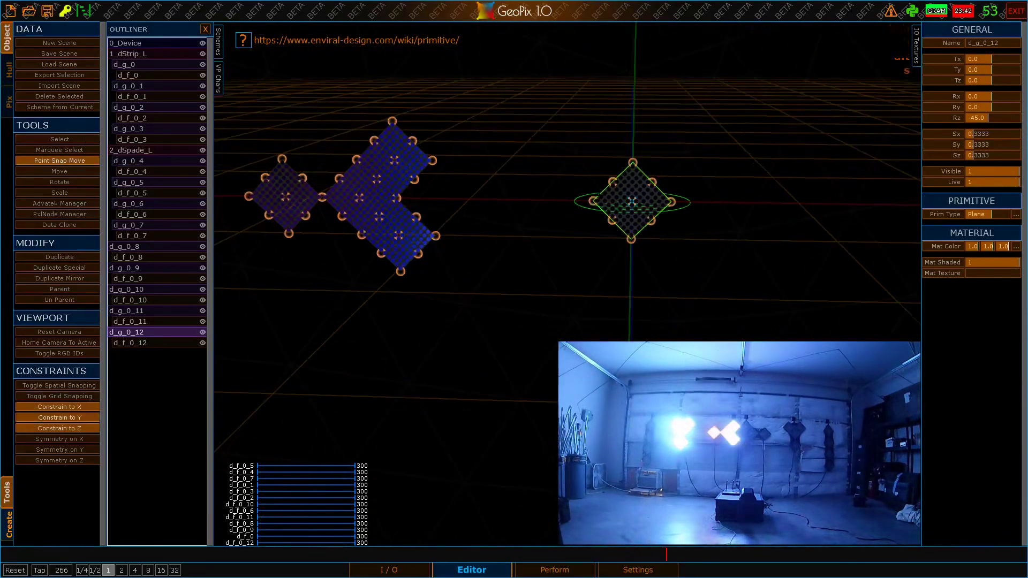
drag(632, 201, 405, 273)
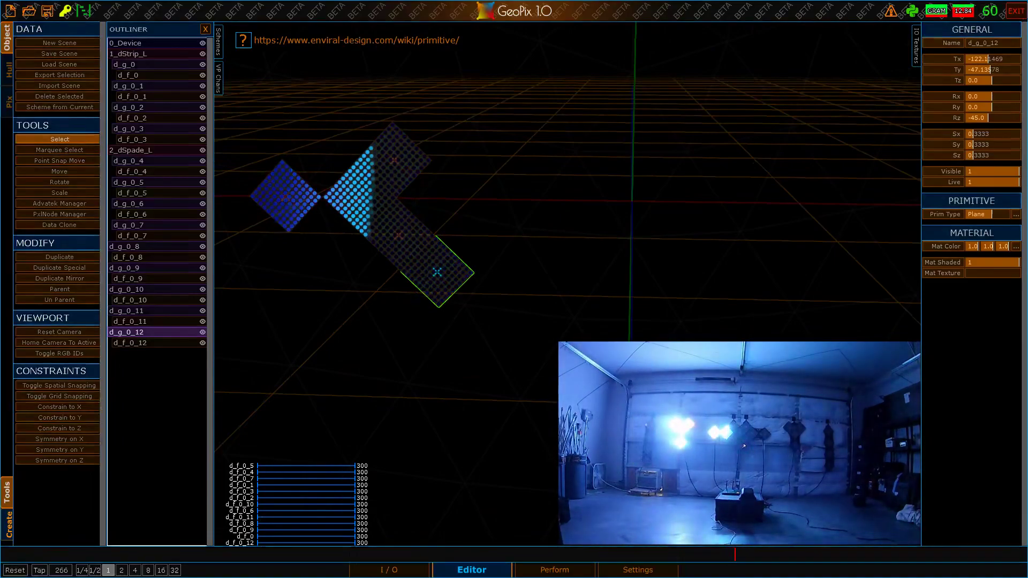
Step: Duplicate plane d_g_0_12 and reset the copy's X, Y and Z translation to 0
alt+right_drag(482, 268, 439, 279)
alt+drag(439, 278, 465, 257)
alt+right_drag(466, 257, 412, 273)
alt+drag(412, 273, 420, 254)
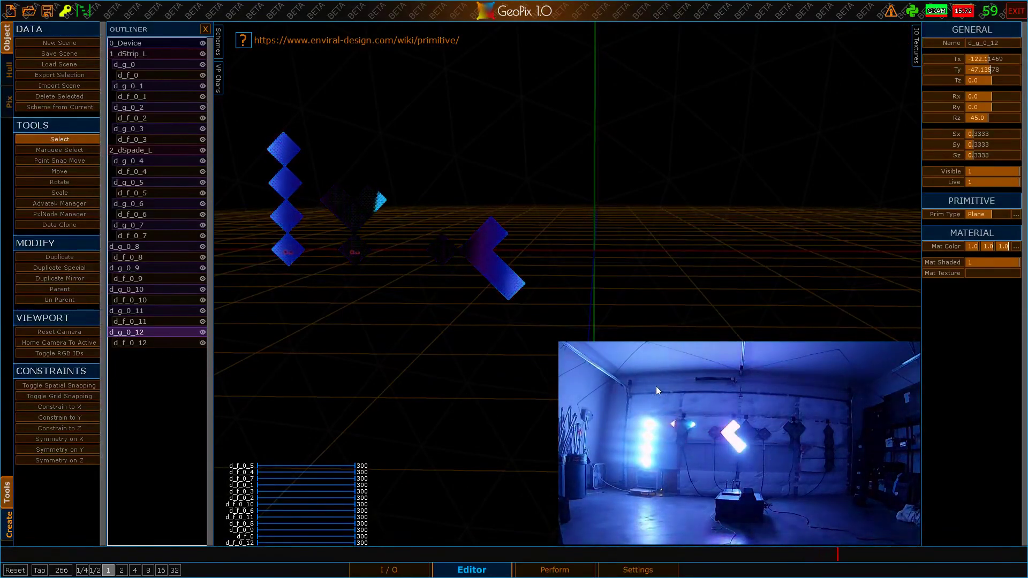
key(ctrl+d)
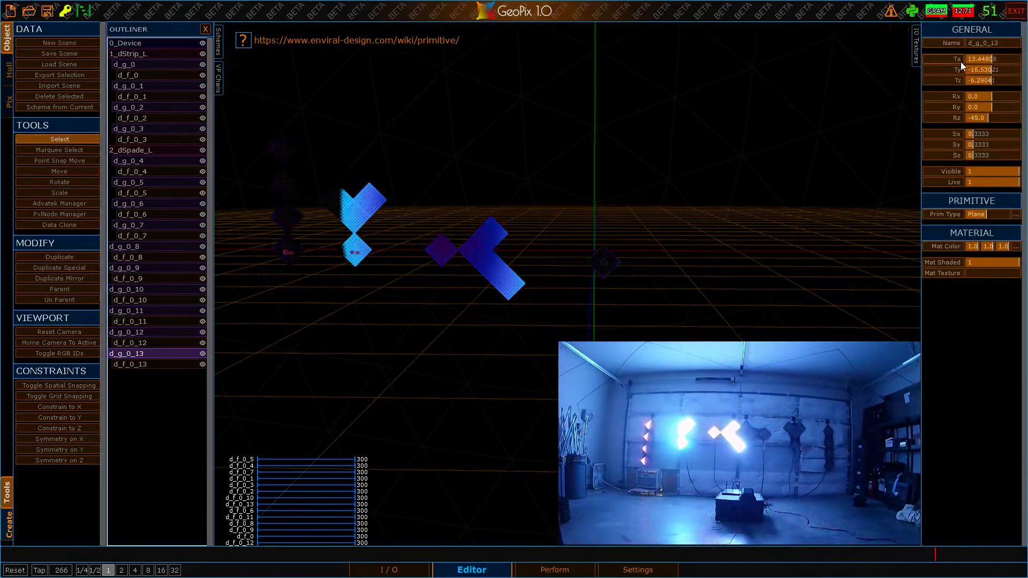
right_click(960, 62)
right_click(955, 73)
right_click(953, 82)
Step: Check Output 5 in the controller's Advanced Output Configuration and set fixture d_f_0_13's offsets to Universe 10 and Channel 211
alt+drag(761, 374, 757, 394)
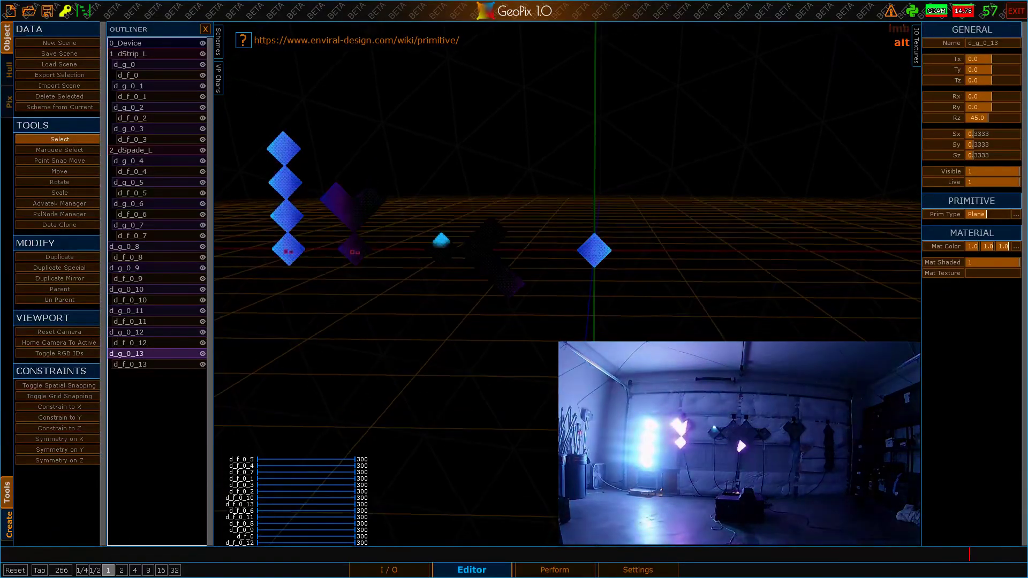
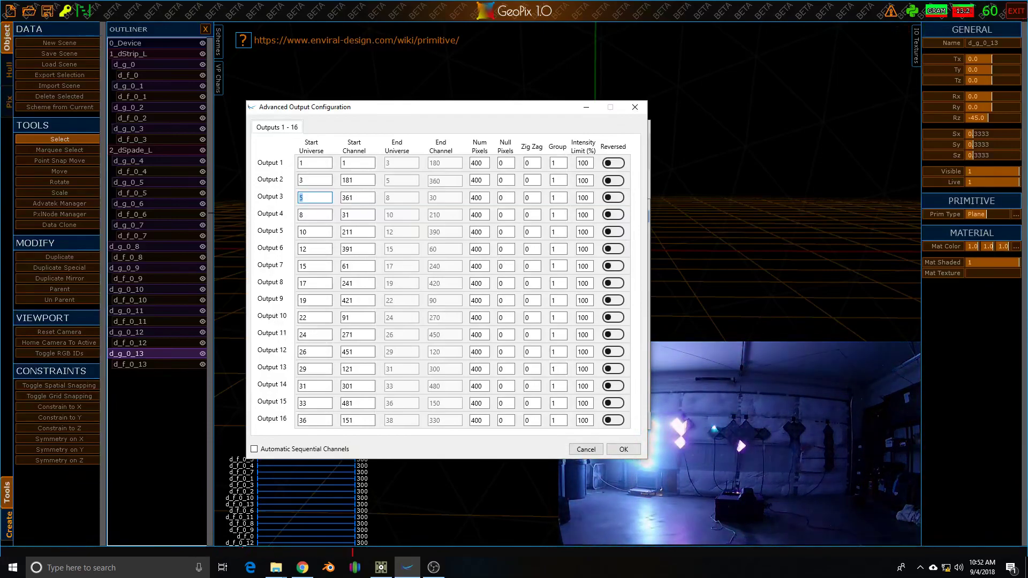
click(309, 233)
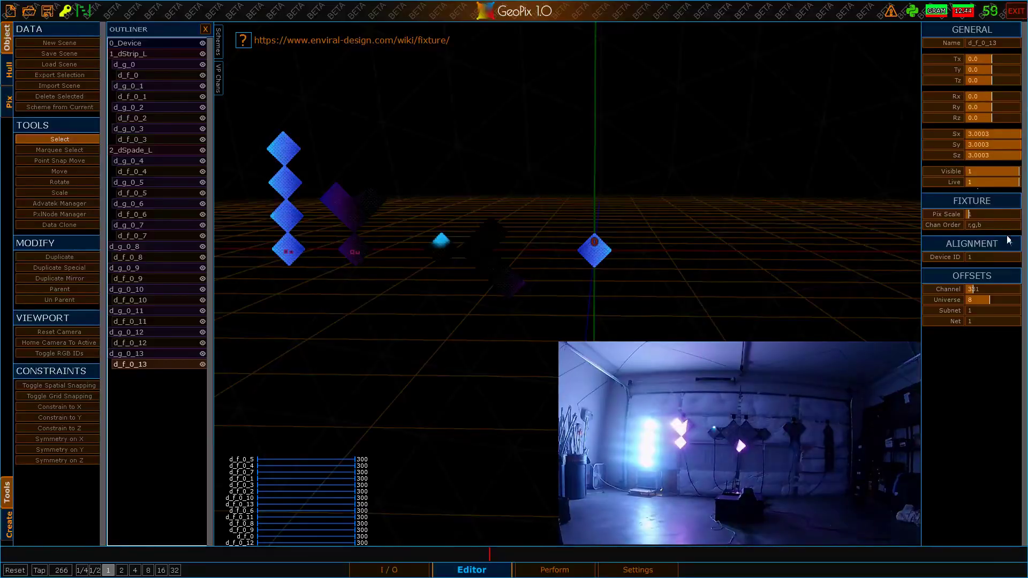
key(BackSpace)
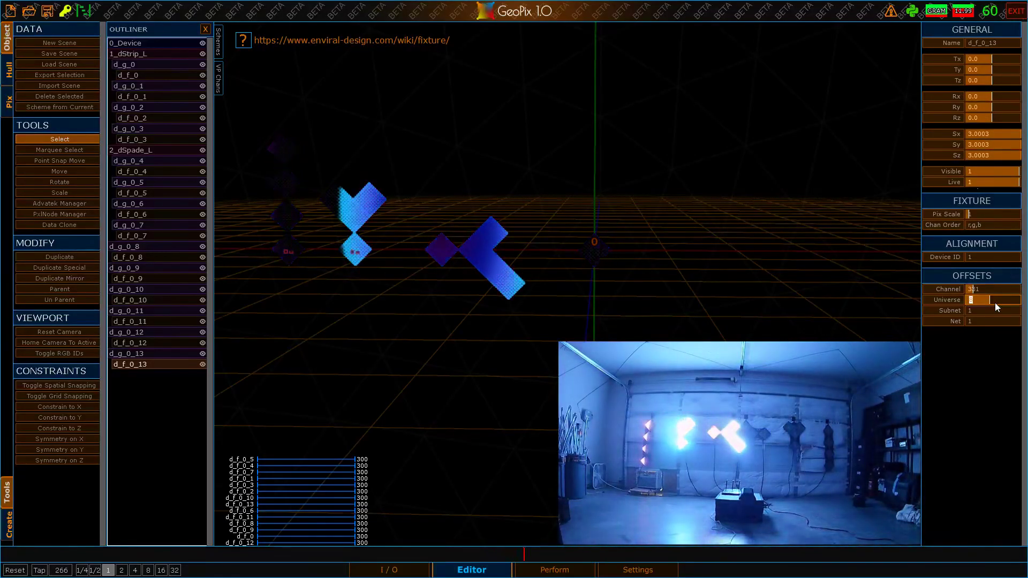
text(10)
key(Return)
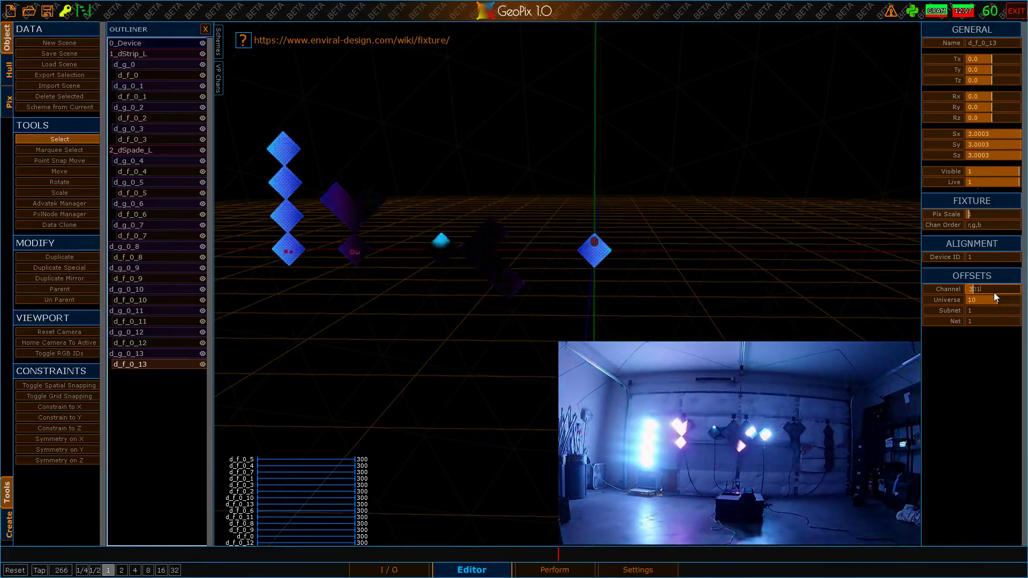
double_click(994, 293)
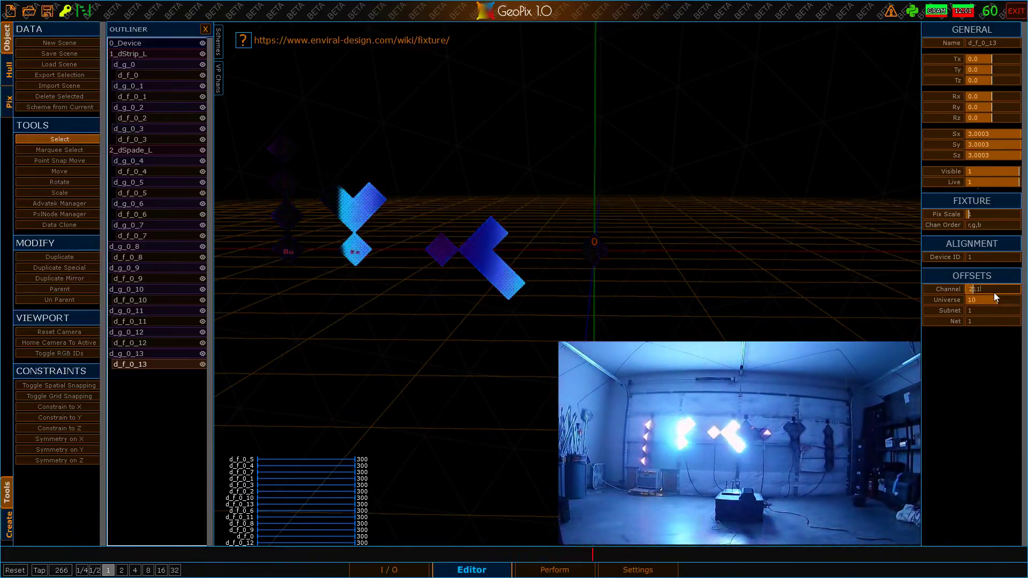
key(Return)
Step: Set the Z rotation of plane d_g_0_13 to 45
click(153, 354)
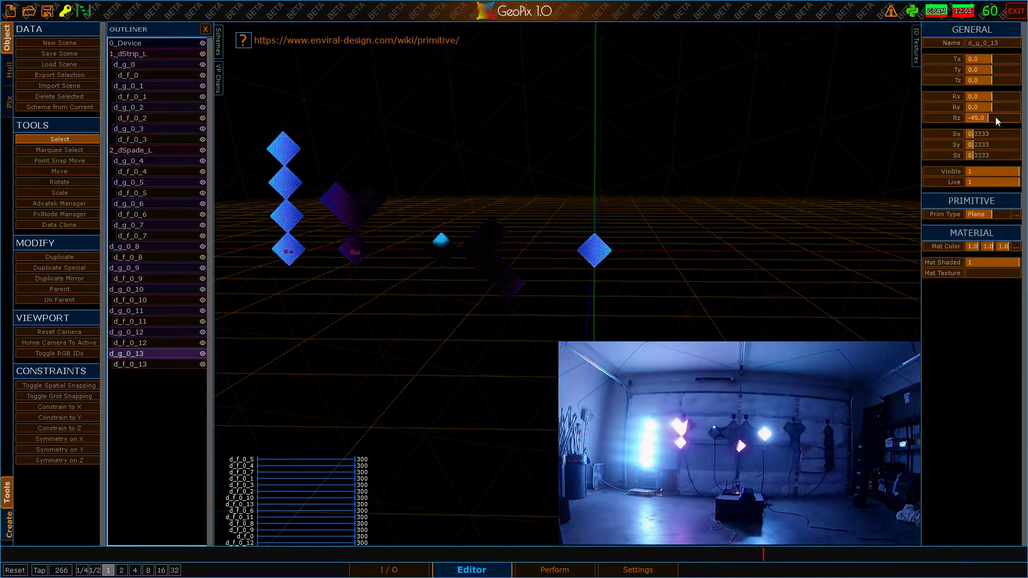
click(995, 117)
text(45)
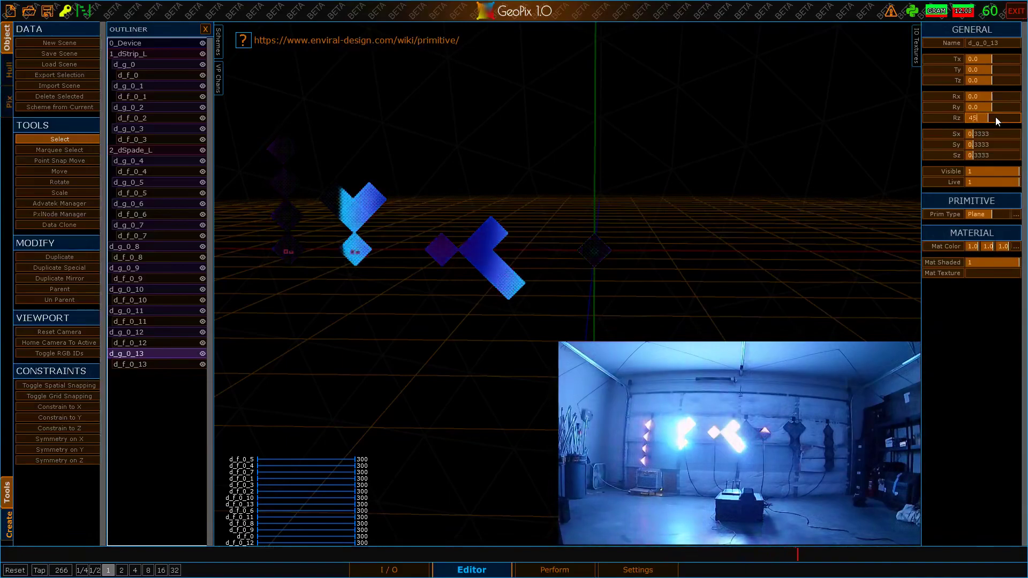
key(Return)
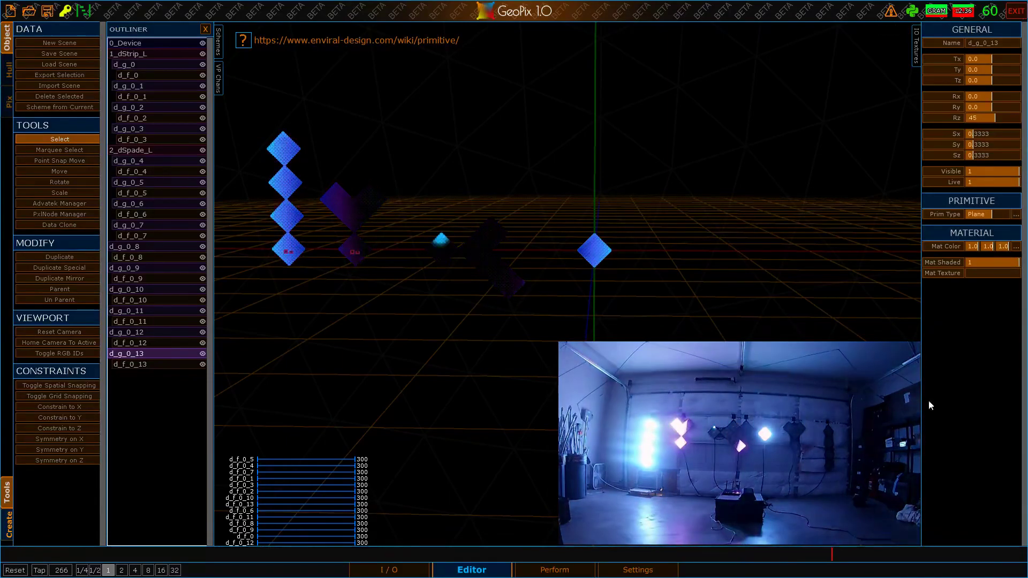
Step: Duplicate plane d_g_0_13 and point-snap the copy's right corner to the original's left corner
alt+drag(557, 214, 595, 248)
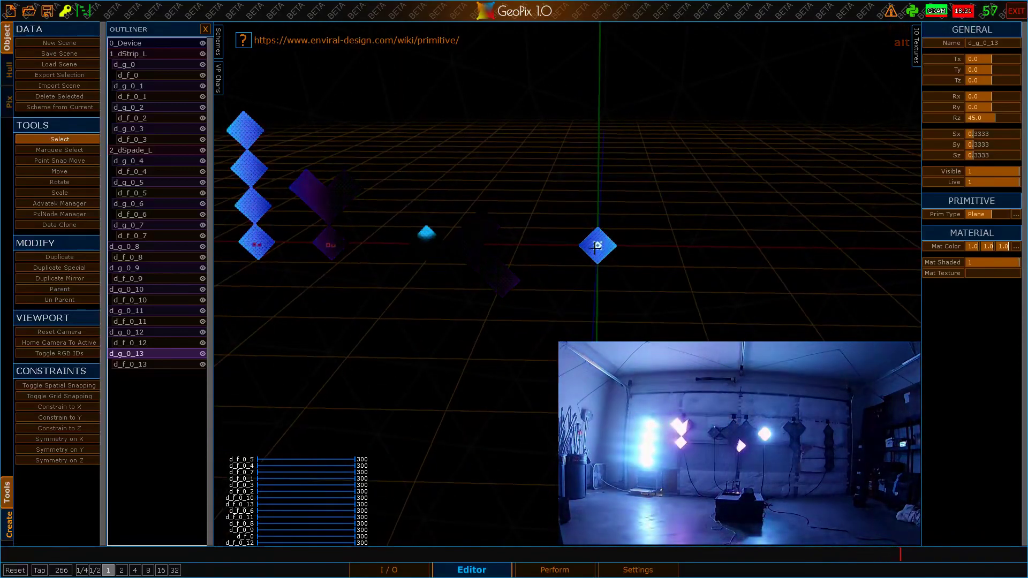
scroll(595, 248, up, 5)
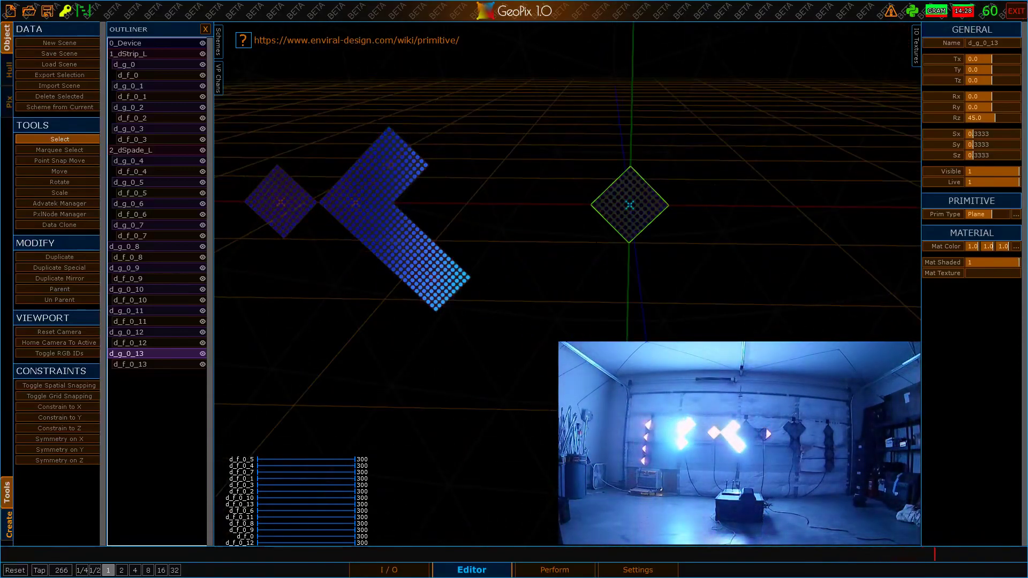
alt+drag(595, 247, 593, 227)
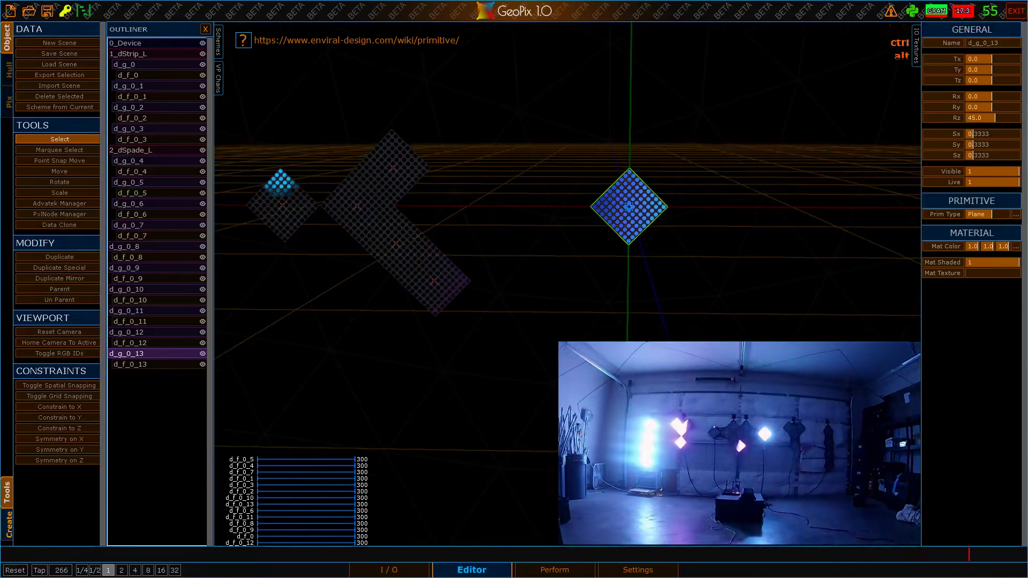
key(ctrl+d)
click(503, 222)
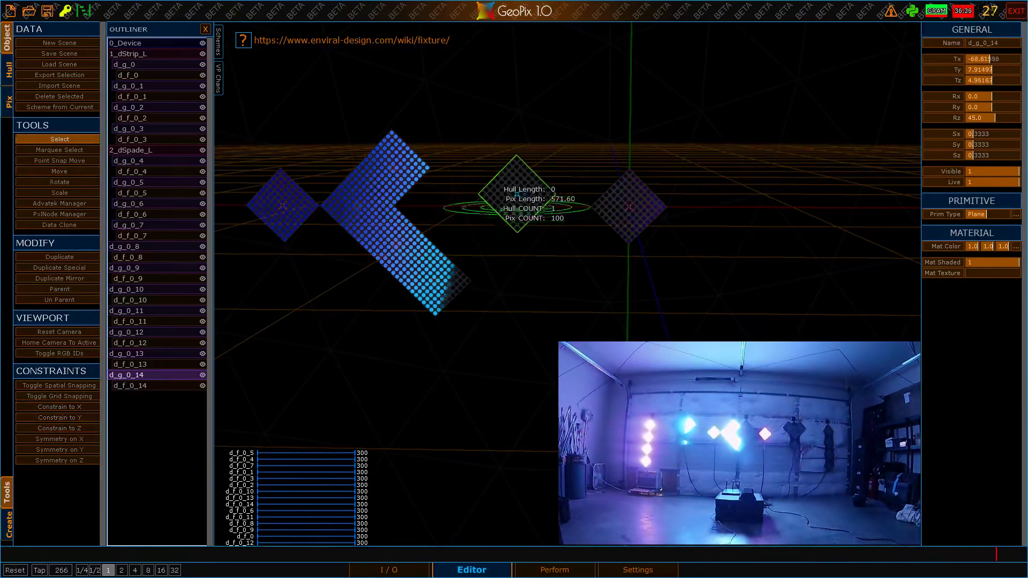
key(s)
drag(557, 194, 591, 207)
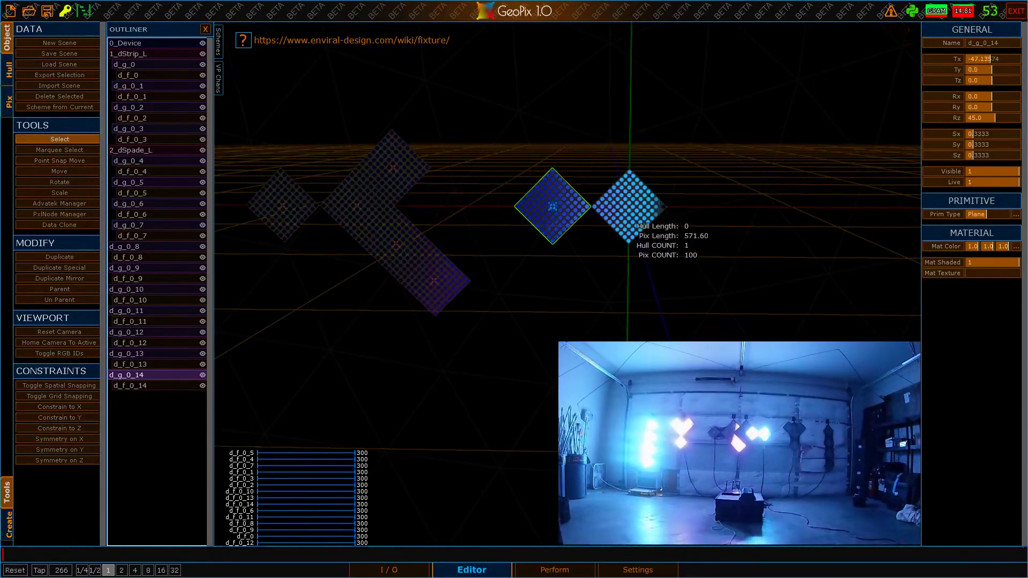
Step: Duplicate plane d_g_0_14 and point-snap the copy against its lower-left edge
key(ctrl+d)
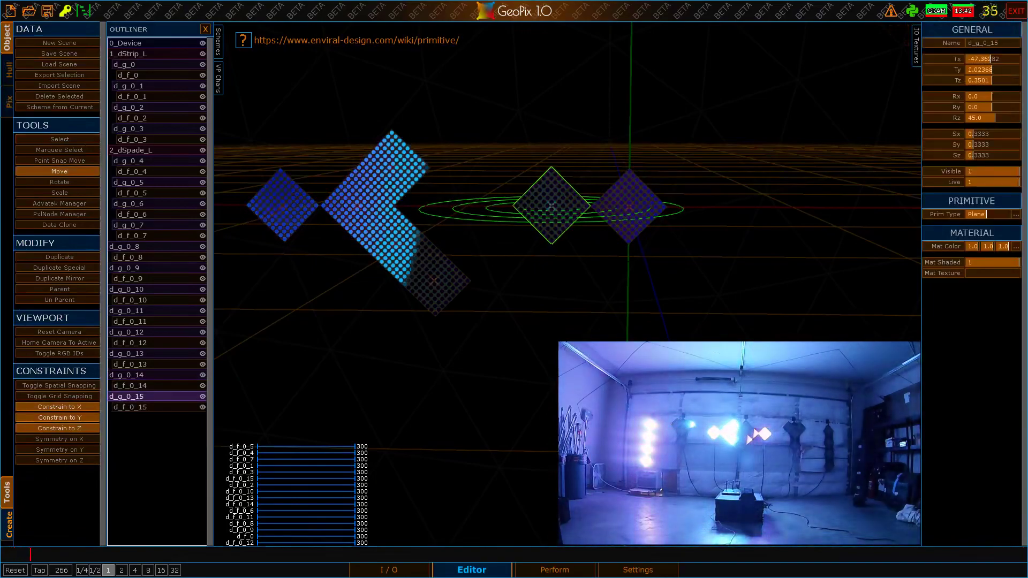
click(502, 263)
drag(501, 225, 515, 207)
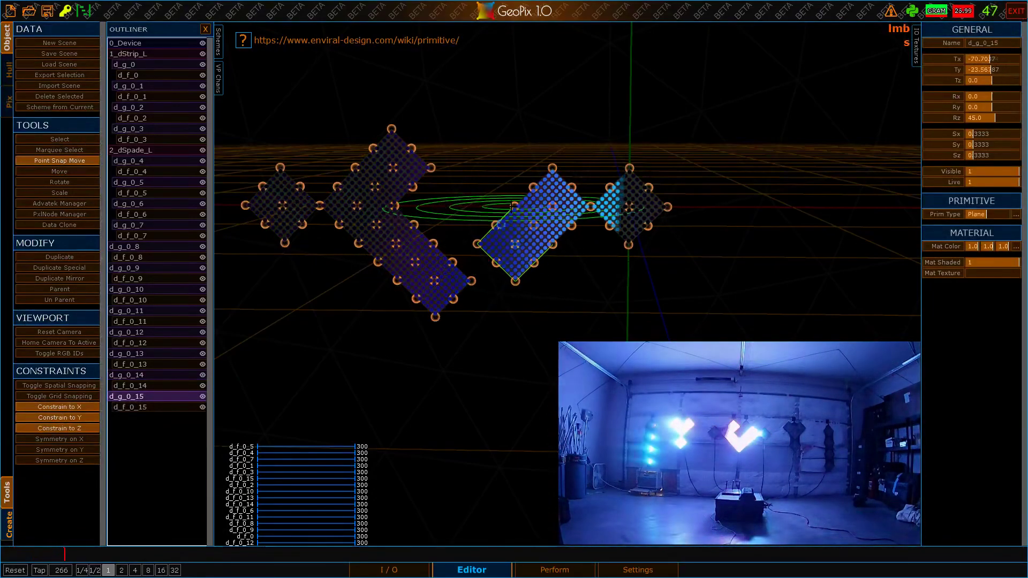
Step: Duplicate plane d_g_0_15 and point-snap the copy against the upper-left edge of d_g_0_14
key(ctrl+d)
key(s)
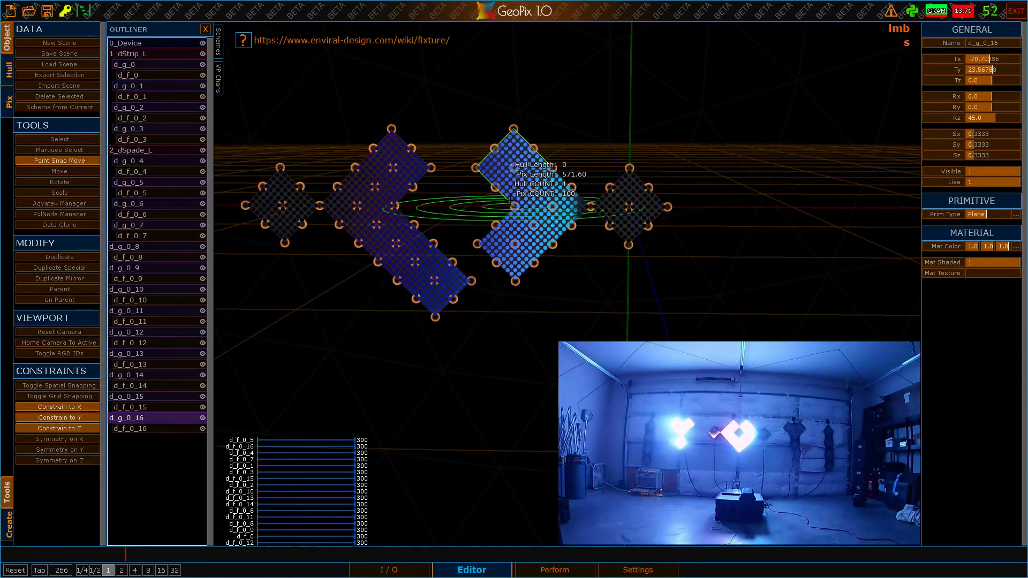
click(511, 202)
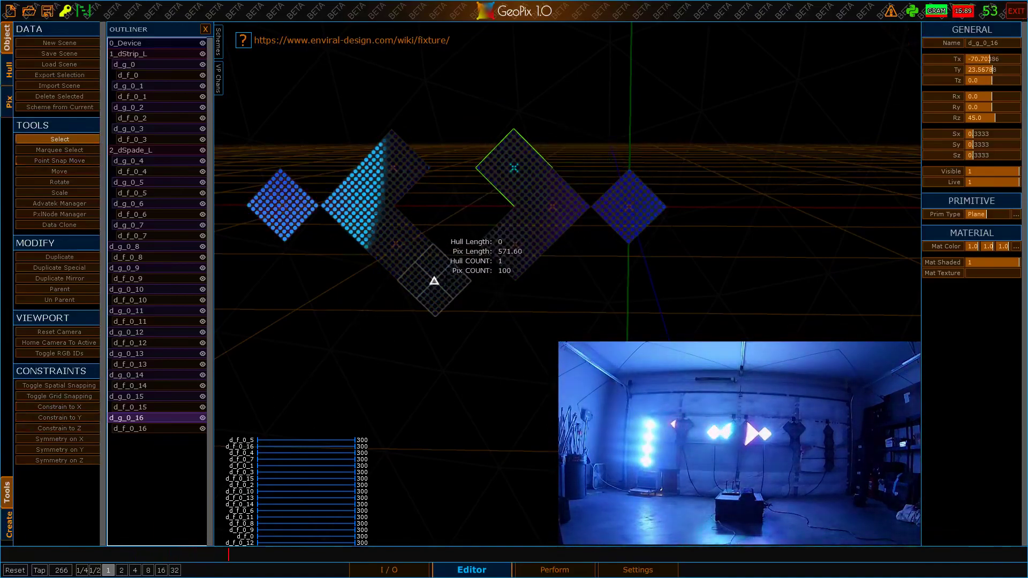
Step: Select planes d_g_0_13 through d_g_0_16 together and point-snap their lower-left corner to the left cluster's inner corner, closing the diamond opening
shift+click(128, 396)
shift+click(138, 376)
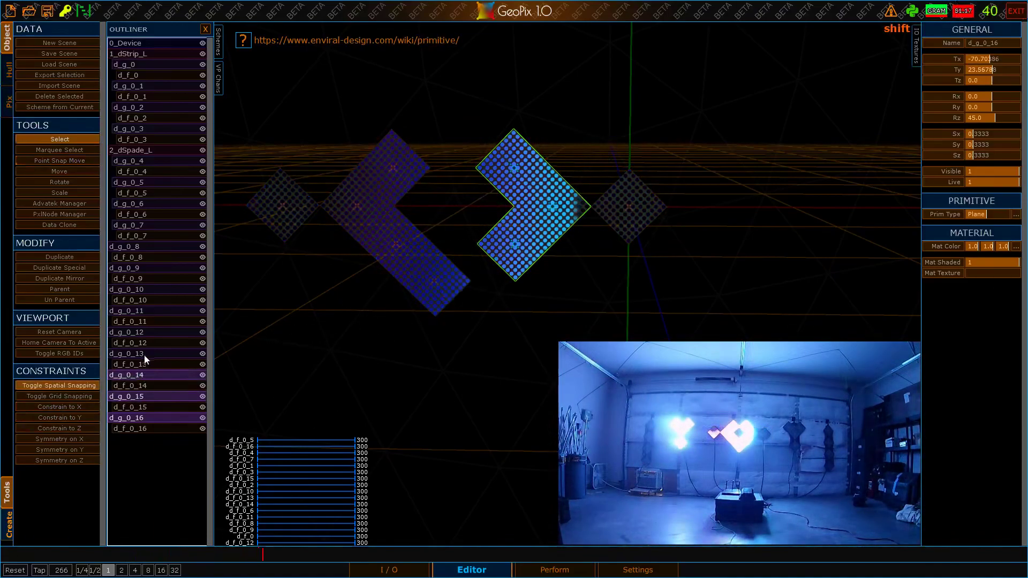
shift+click(144, 355)
alt+right_drag(474, 160, 557, 153)
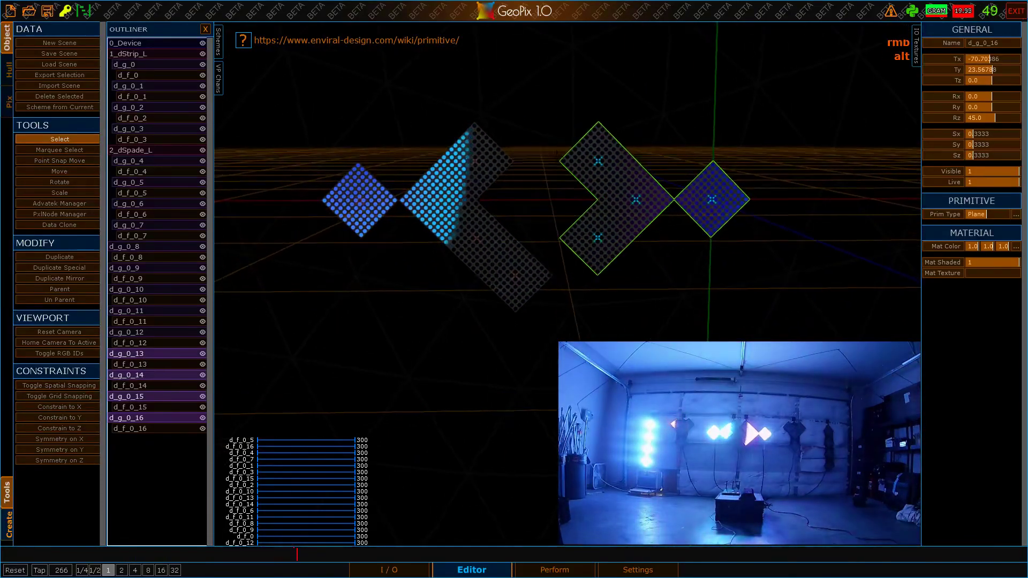
alt+scroll(557, 153, up, 3)
mouse_move(562, 152)
alt+mouse_down()
mouse_move(596, 97)
mouse_move(570, 156)
alt+mouse_up()
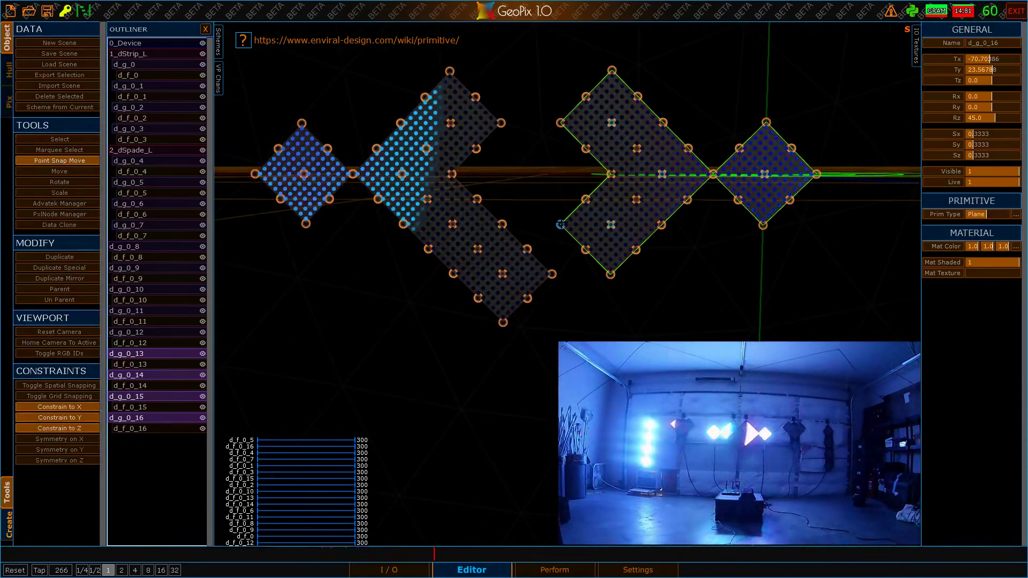
drag(561, 224, 503, 224)
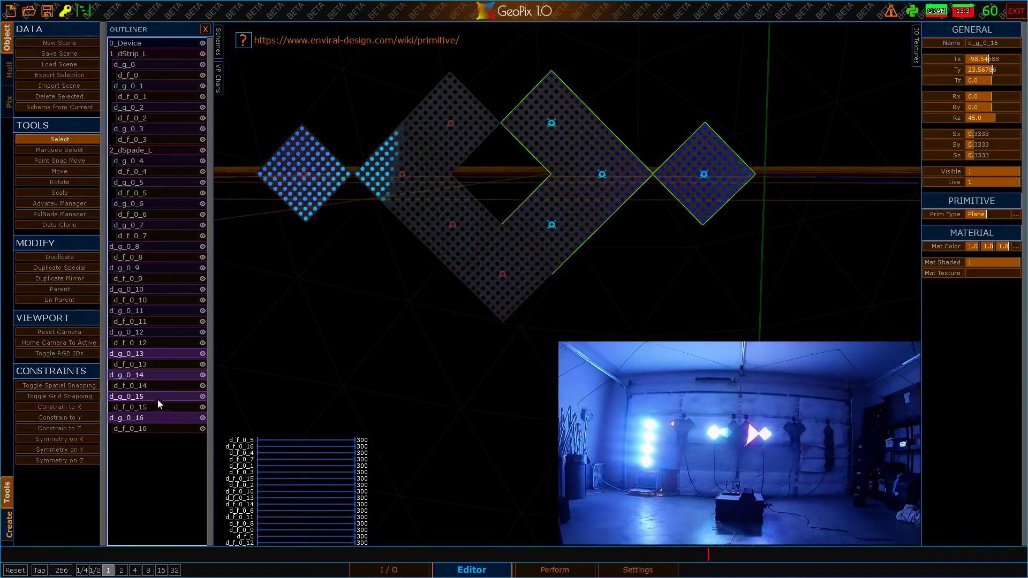
Step: Select all nine planes of the joined cluster, d_g_0_8 through d_g_0_16
click(128, 247)
shift+click(132, 267)
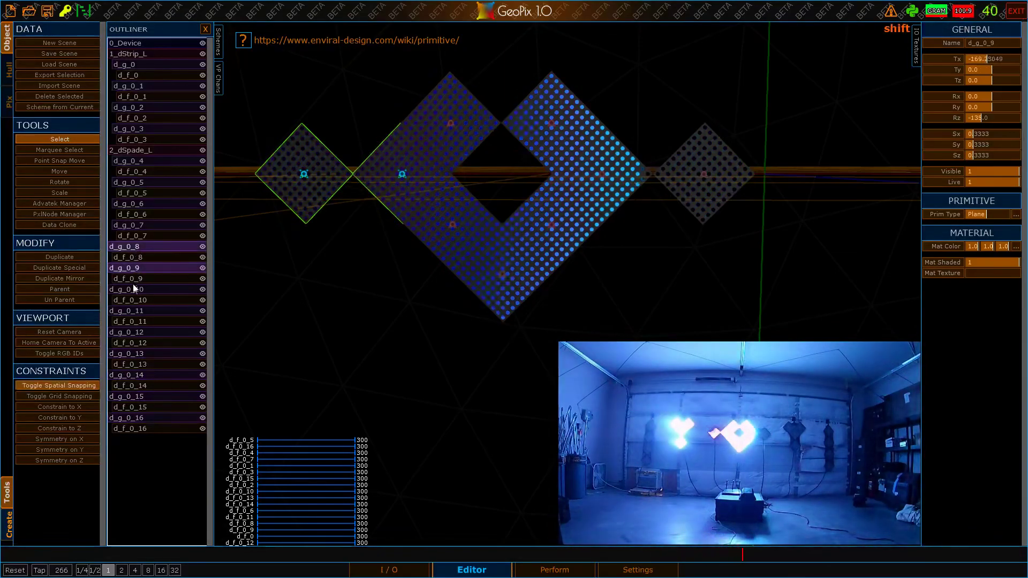
shift+click(134, 289)
shift+click(134, 310)
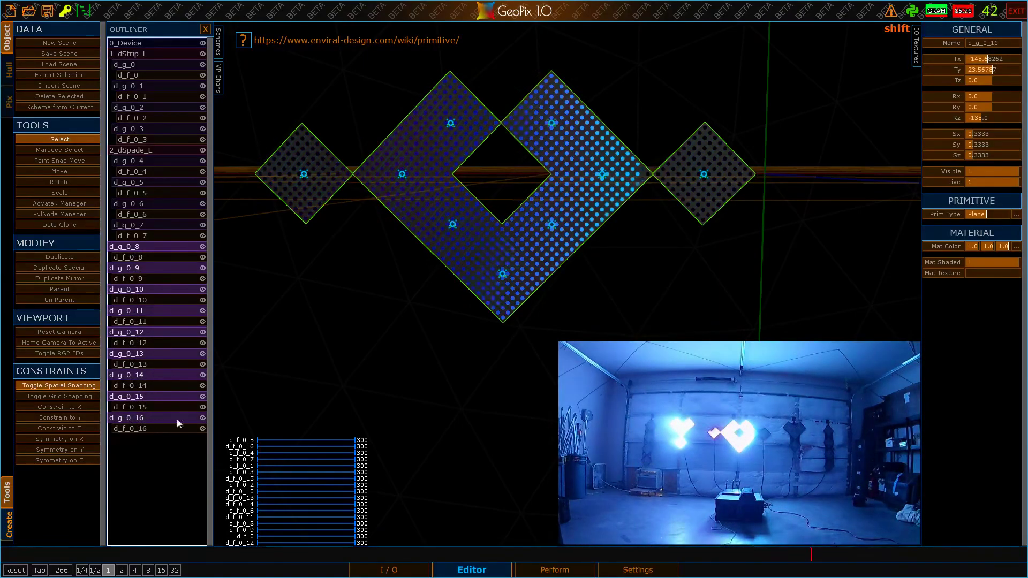
scroll(470, 218, down, 4)
alt+drag(470, 218, 504, 274)
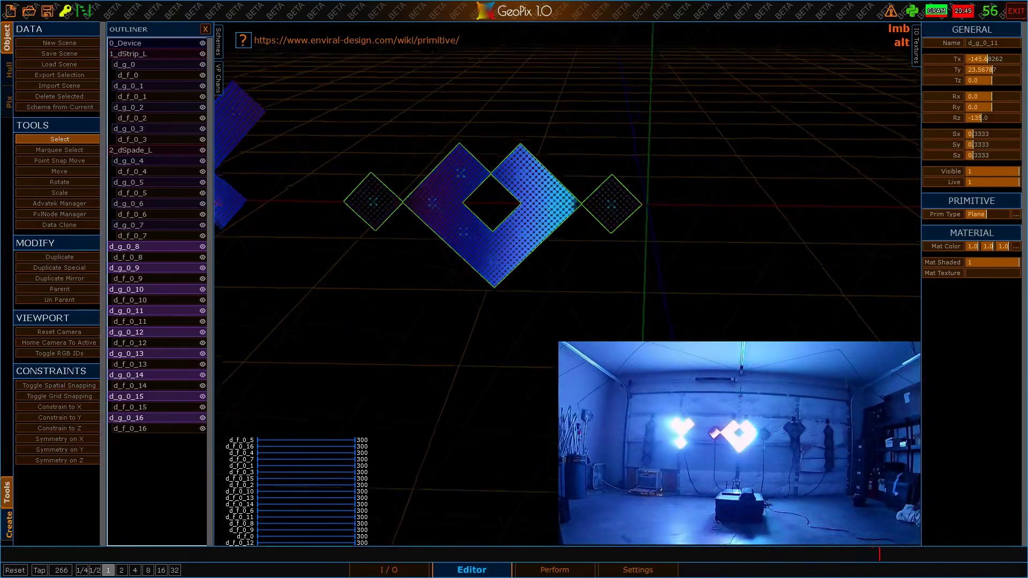
alt+drag(504, 183, 487, 186)
Step: Move the selected nine-plane cluster freely upward, clear of the ground grid
key(v)
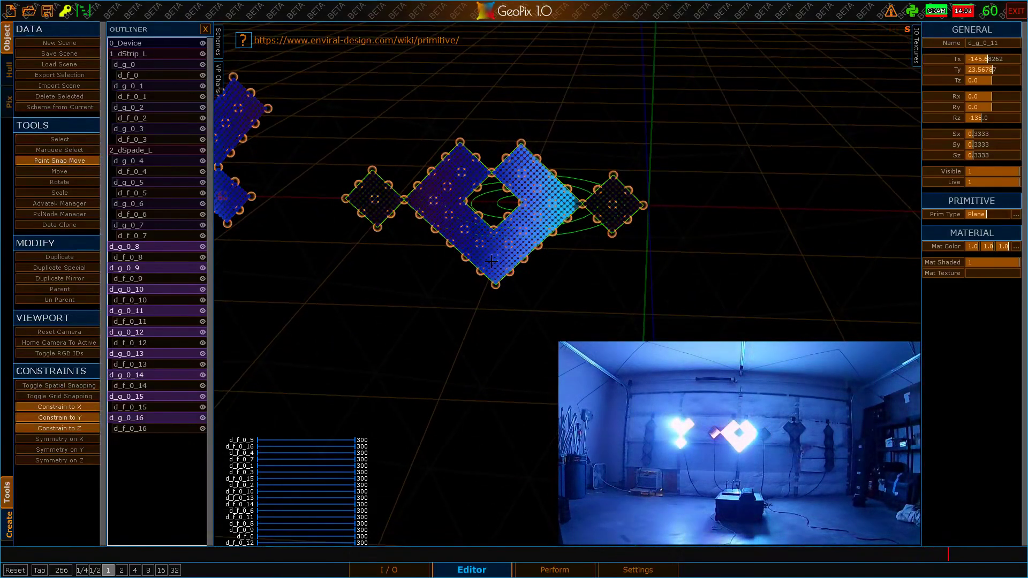
key(q)
scroll(549, 233, down, 5)
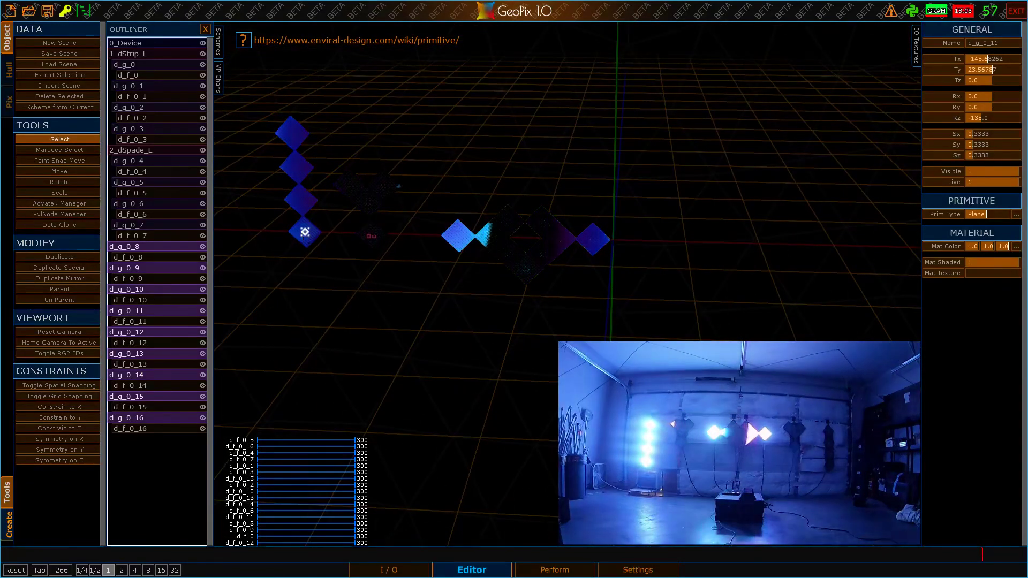
scroll(550, 232, up, 2)
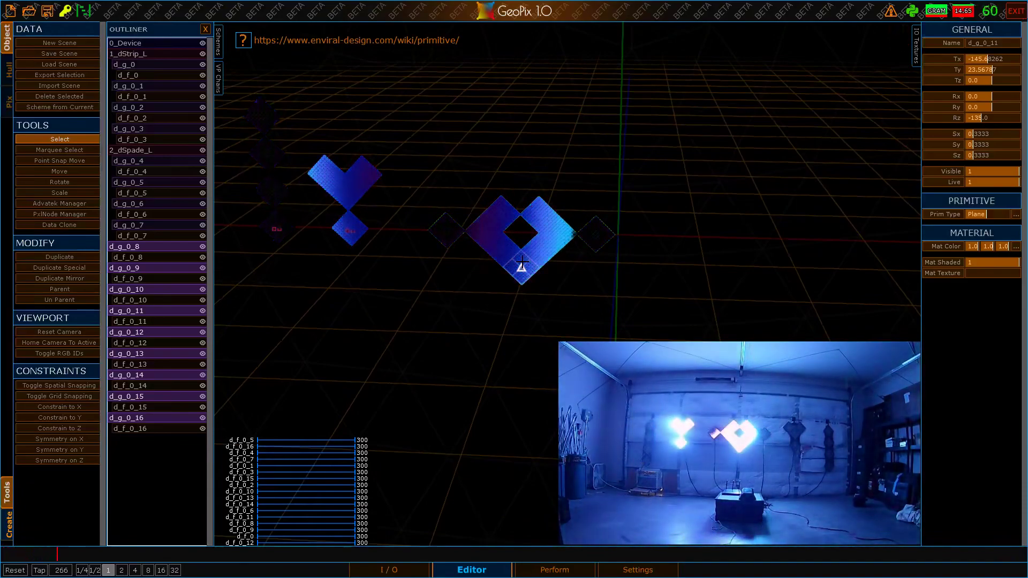
key(s)
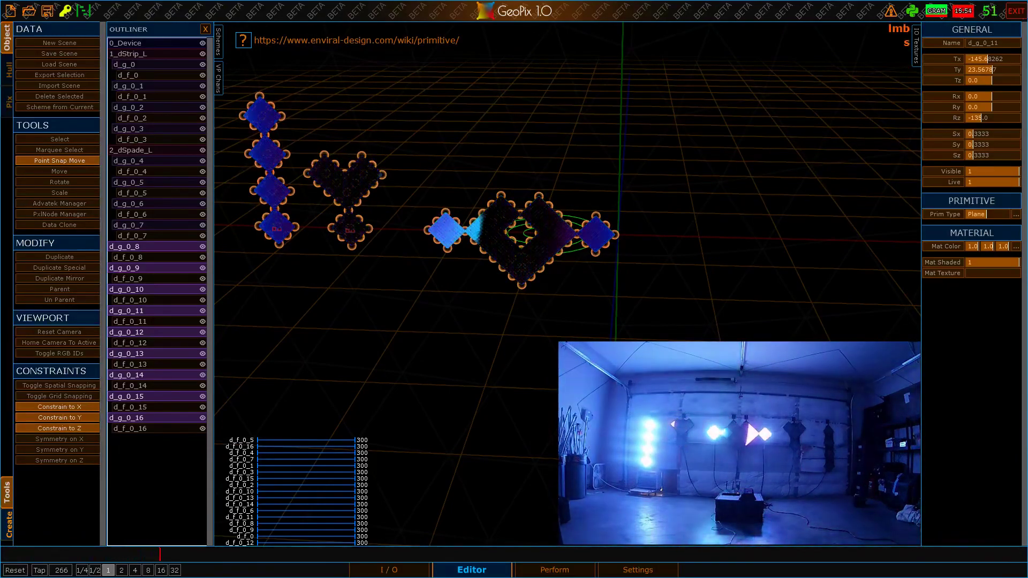
key(w)
drag(519, 267, 529, 168)
key(s)
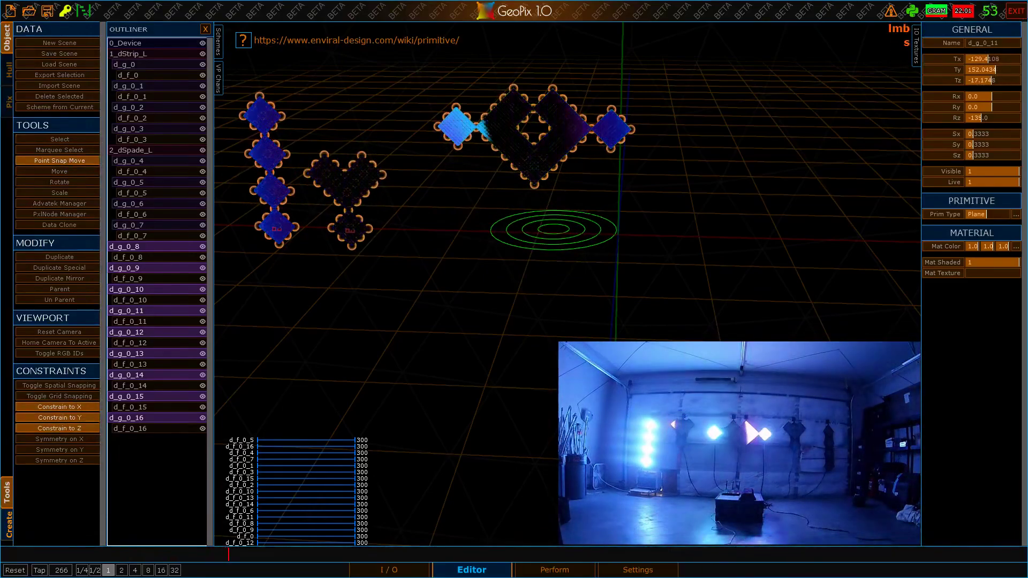
key(q)
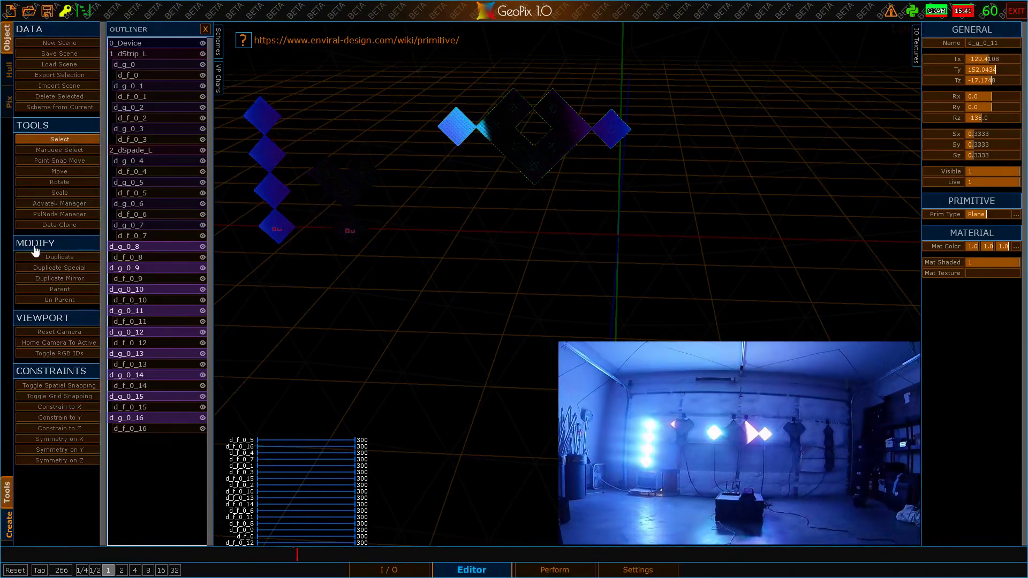
Step: Enable grid snapping and point-snap the center of the cluster's lowest plane to the grid origin
click(37, 399)
key(s)
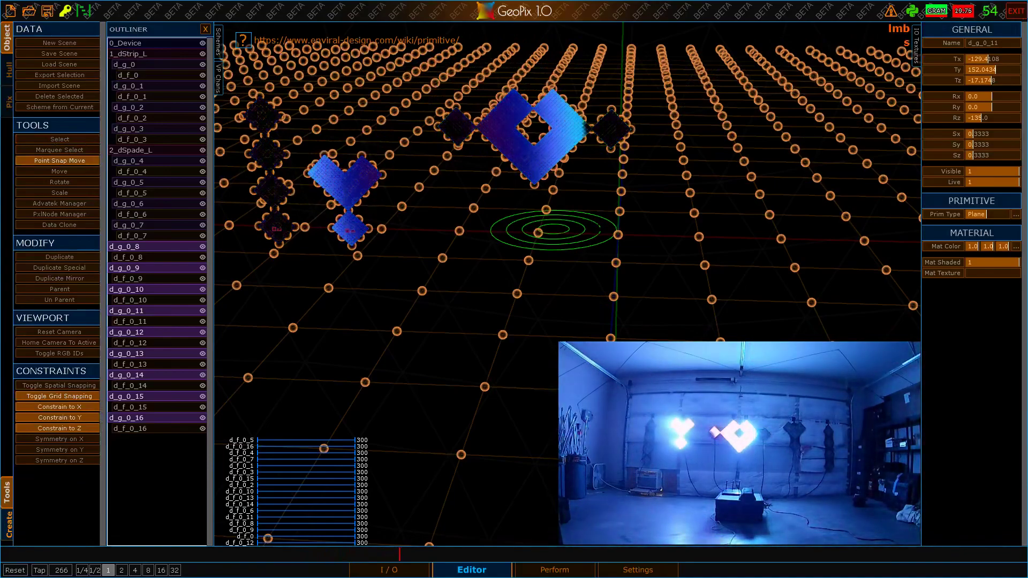
drag(534, 165, 618, 235)
alt+drag(664, 265, 681, 194)
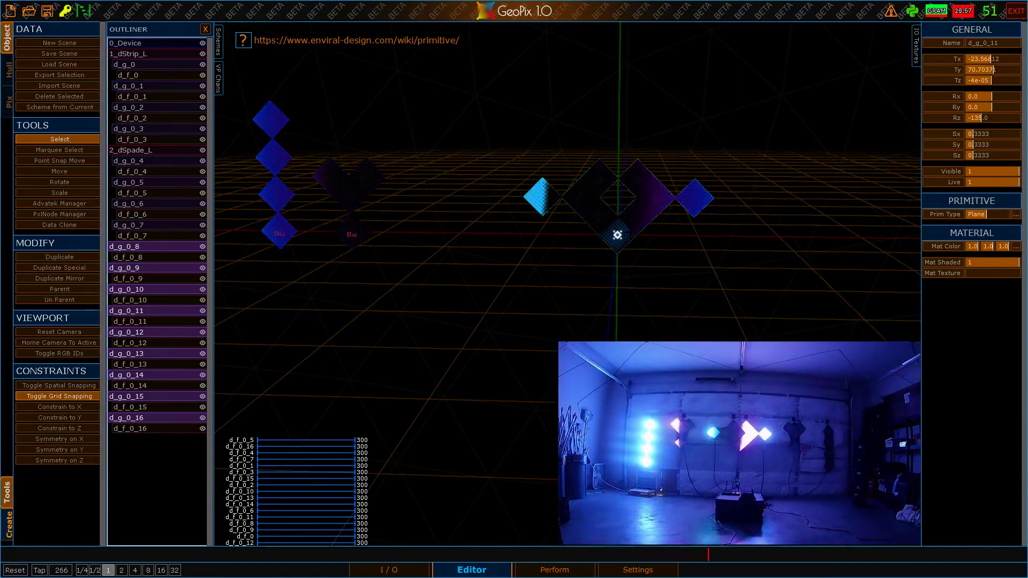
Step: Group the nine selected planes and name the group 3_center
key(ctrl+g)
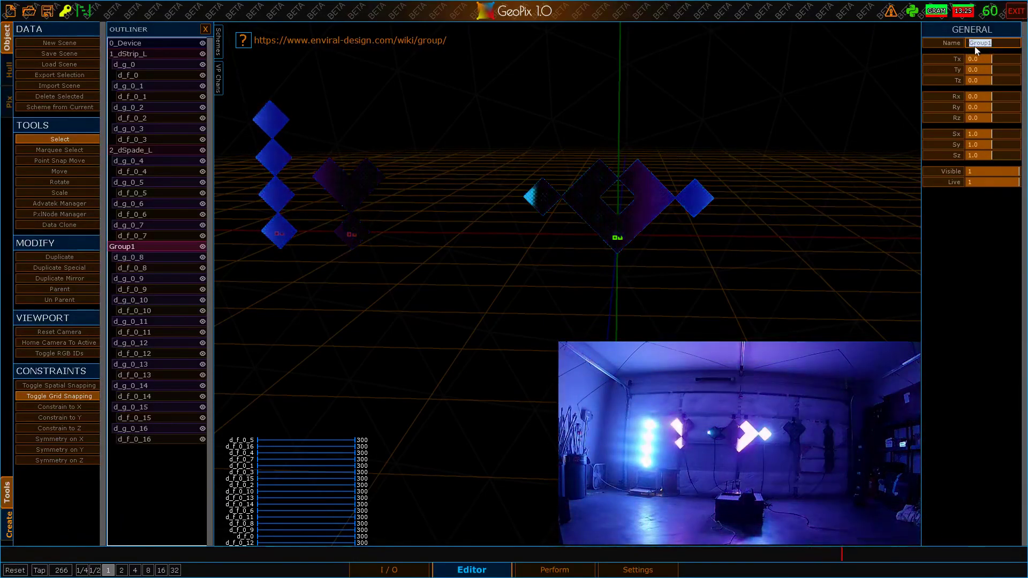
click(975, 46)
text(3_)
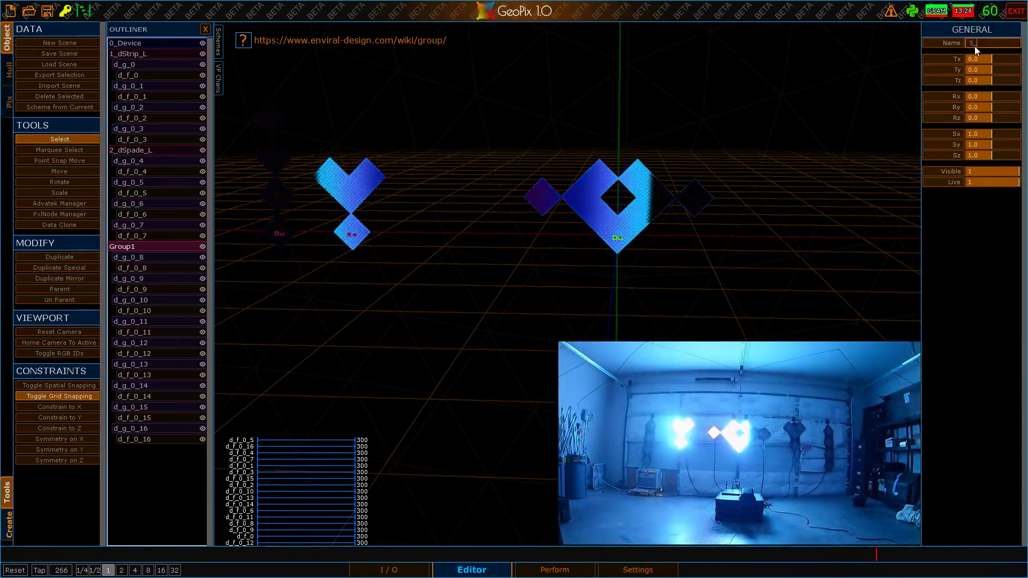
text(center)
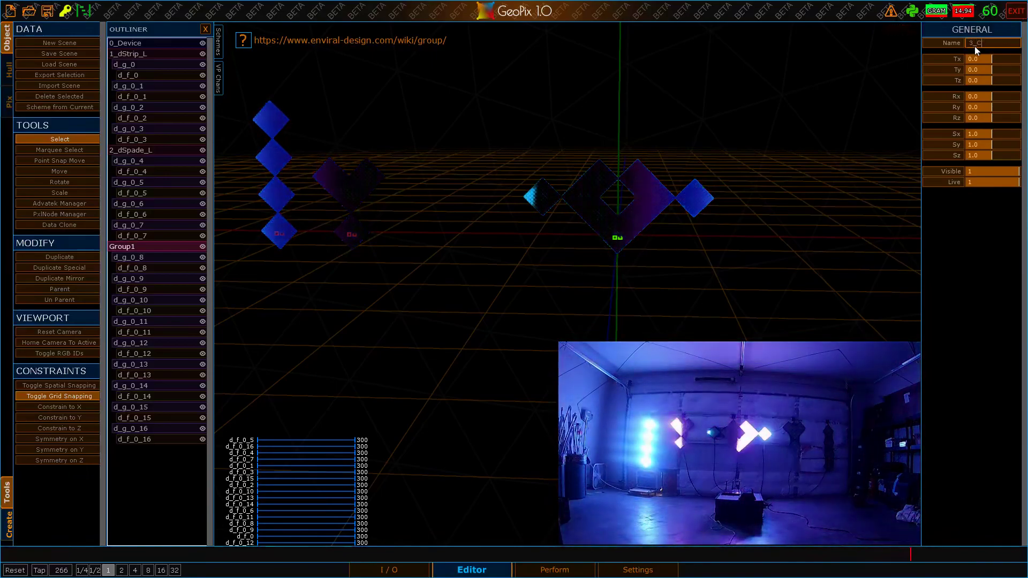
text(Clu)
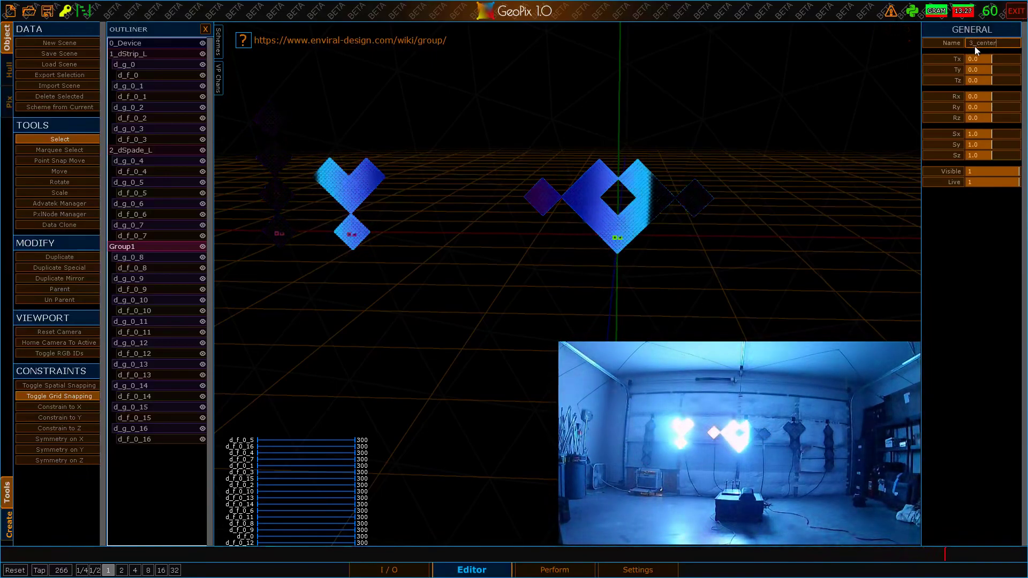
key(BackSpace)
key(BackSpace)
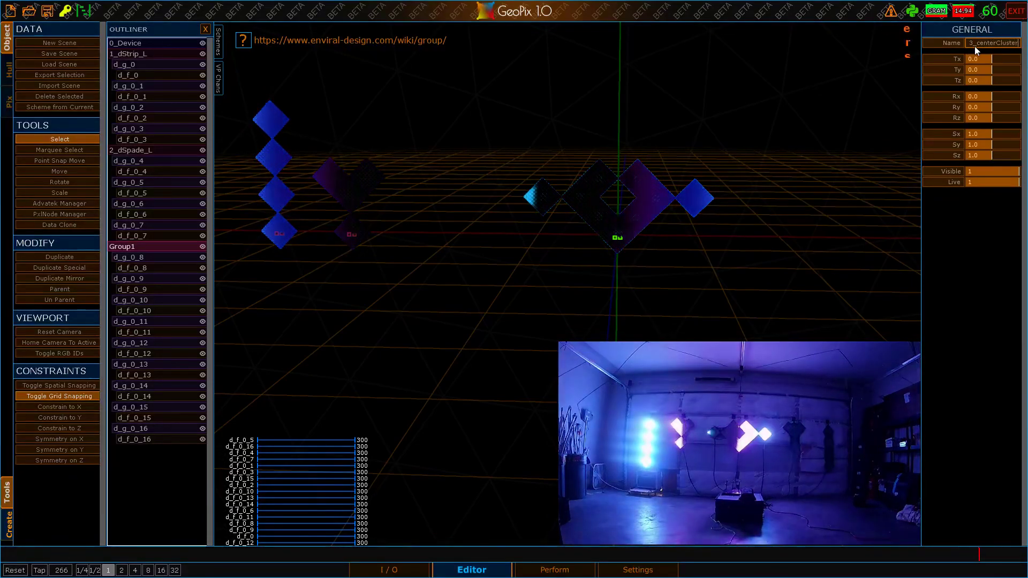
key(BackSpace)
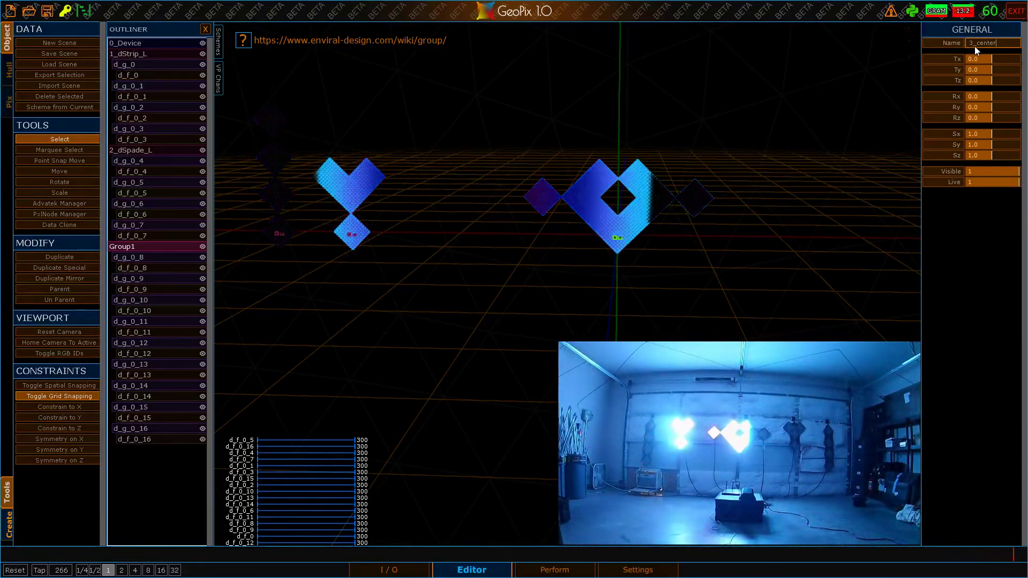
key(Return)
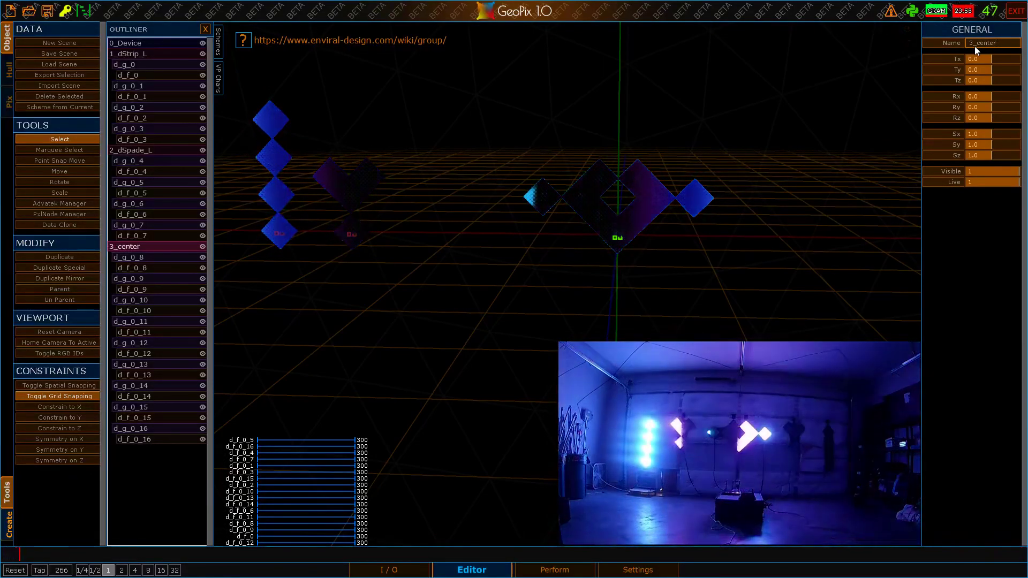
click(614, 236)
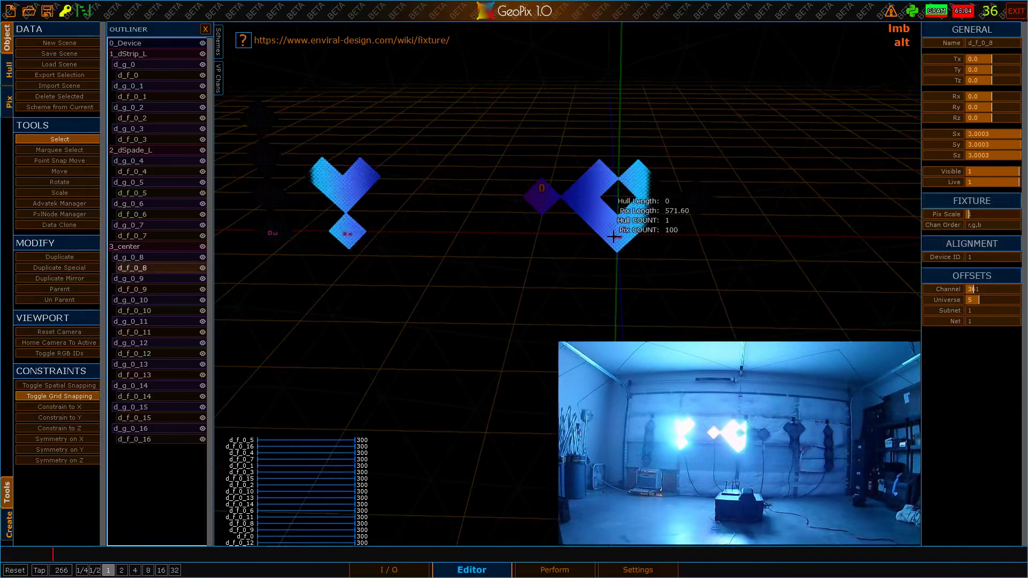
click(126, 245)
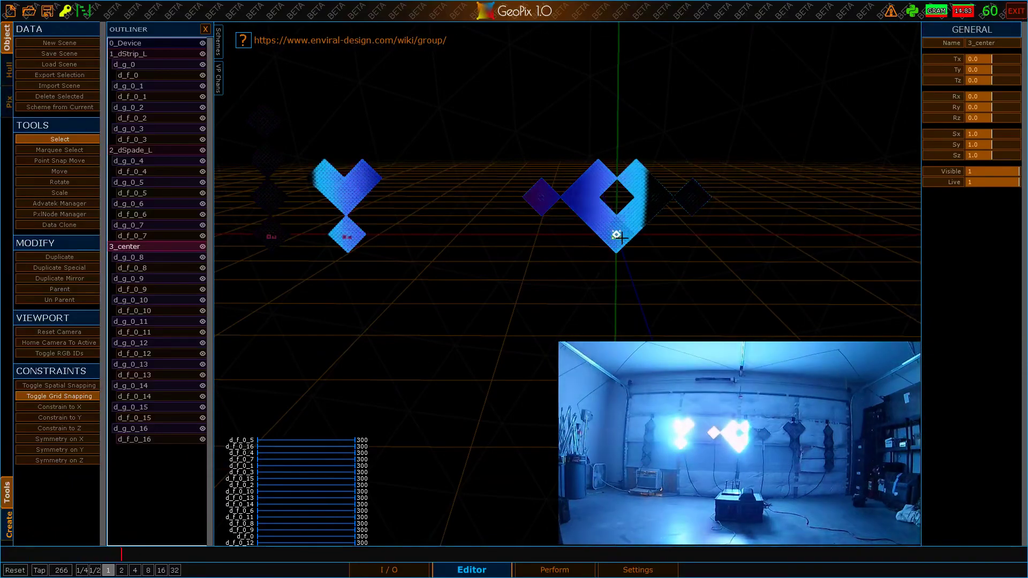
alt+drag(601, 292, 579, 335)
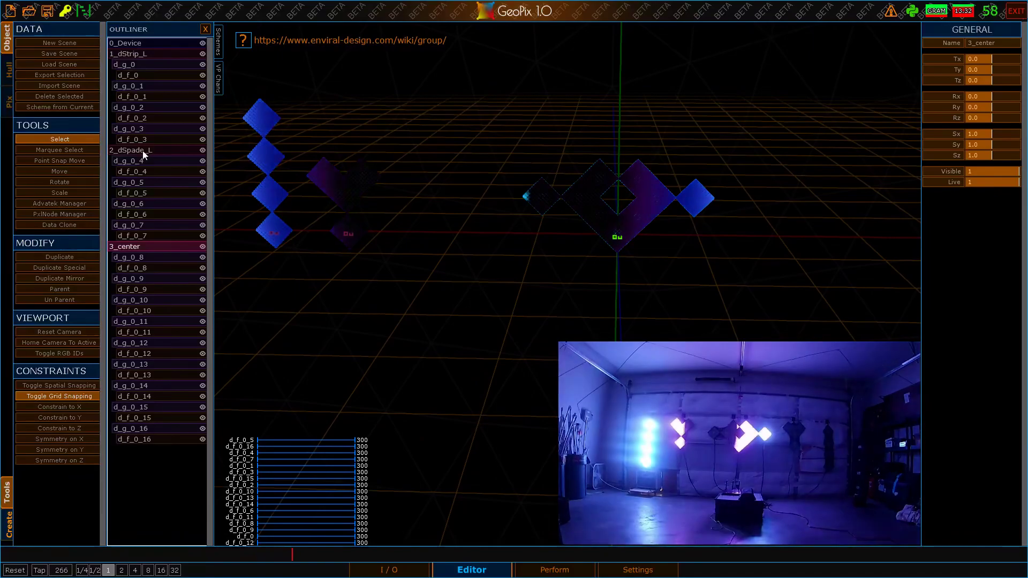
Step: Duplicate the 2_dSpade_L group and move the copy along X to the opposite side of the center cluster, at about 269.54
click(142, 150)
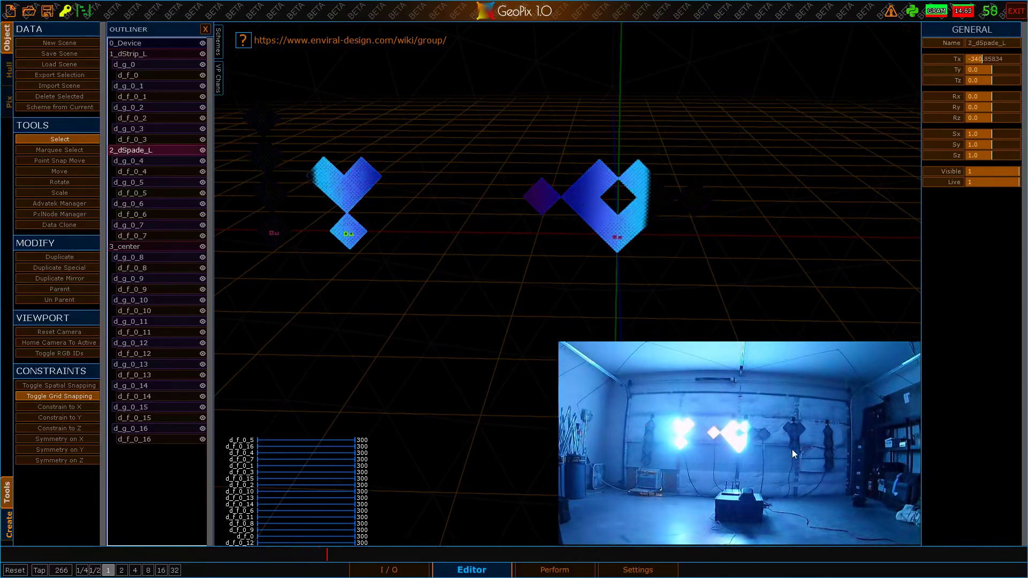
scroll(482, 267, down, 3)
alt+drag(482, 268, 485, 295)
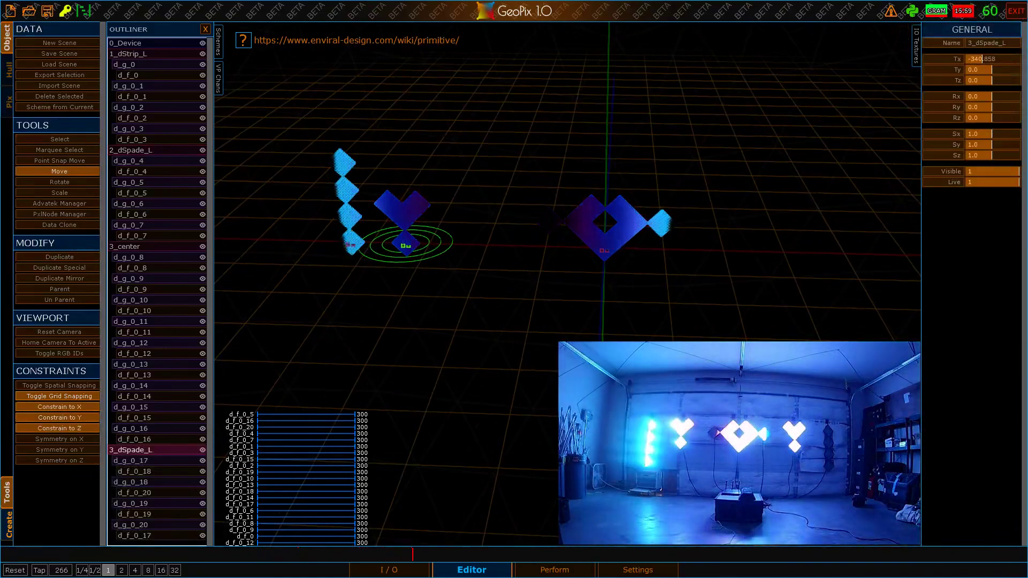
key(Escape)
key(g)
key(x)
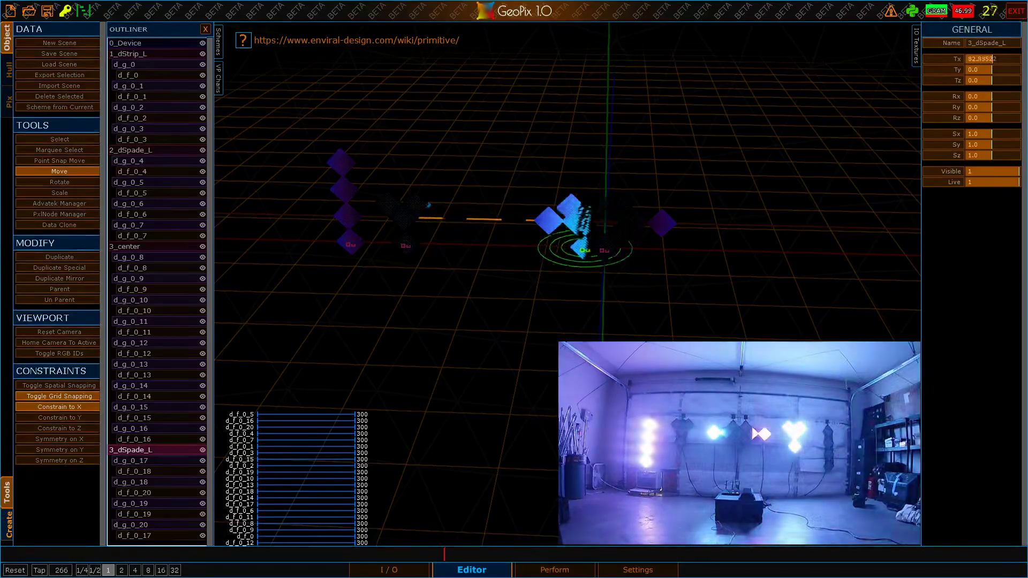
click(767, 251)
alt+drag(767, 252, 734, 233)
alt+right_drag(734, 234, 730, 233)
alt+drag(730, 234, 728, 224)
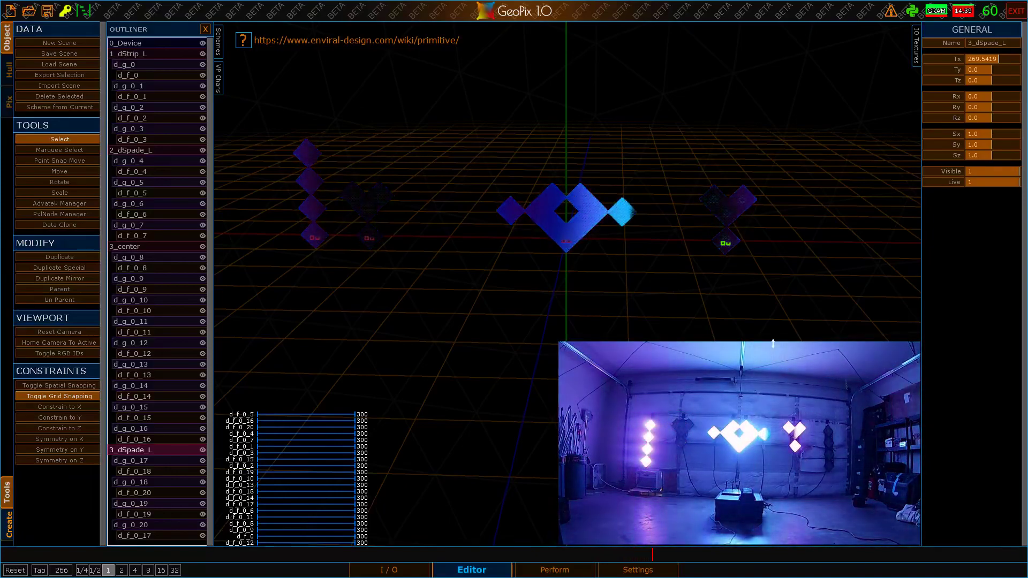
Step: Marquee-select the upper three planes of the duplicated spade, d_g_0_18 through d_g_0_20, and delete them with their fixtures
alt+drag(803, 191, 826, 195)
key(m)
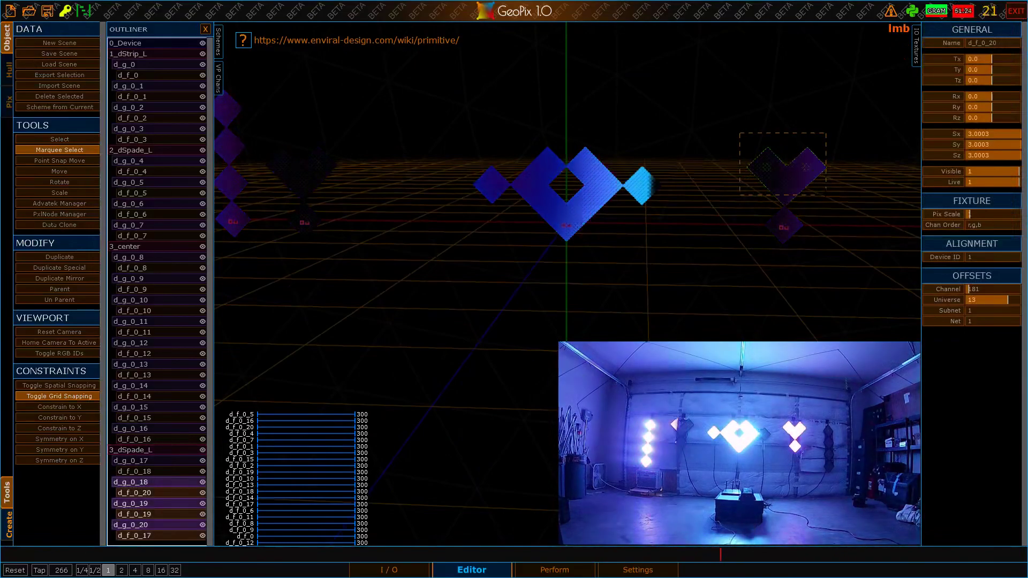
key(Delete)
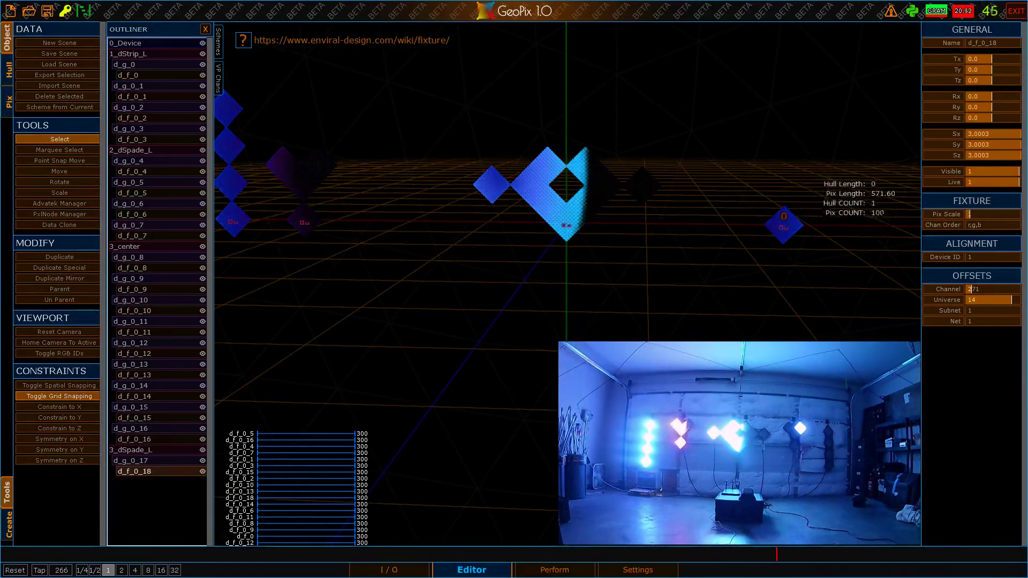
Step: Set the output offsets of the remaining fixture d_f_0_18 to universe 12 and channel 391
click(148, 459)
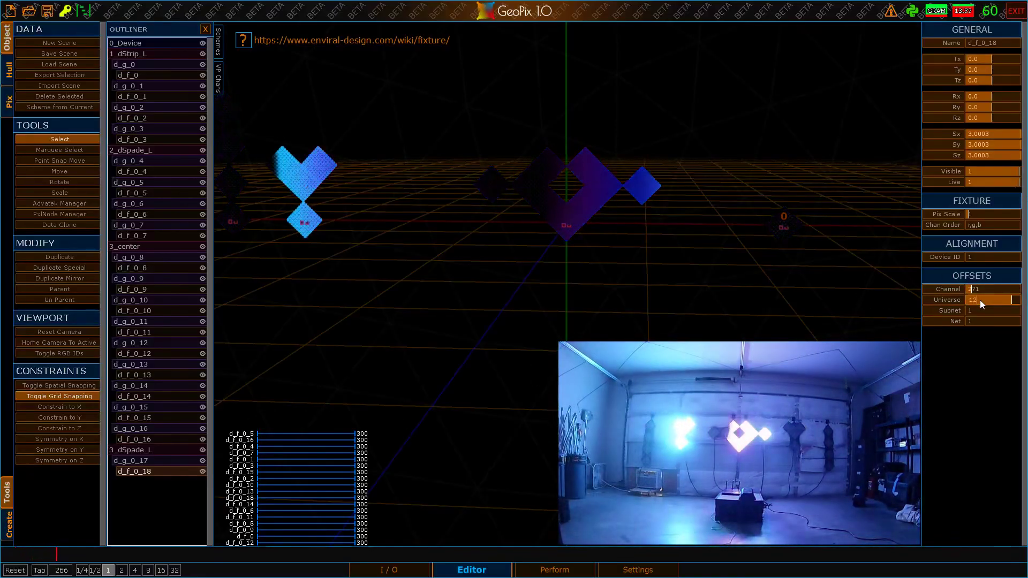
key(Return)
click(980, 292)
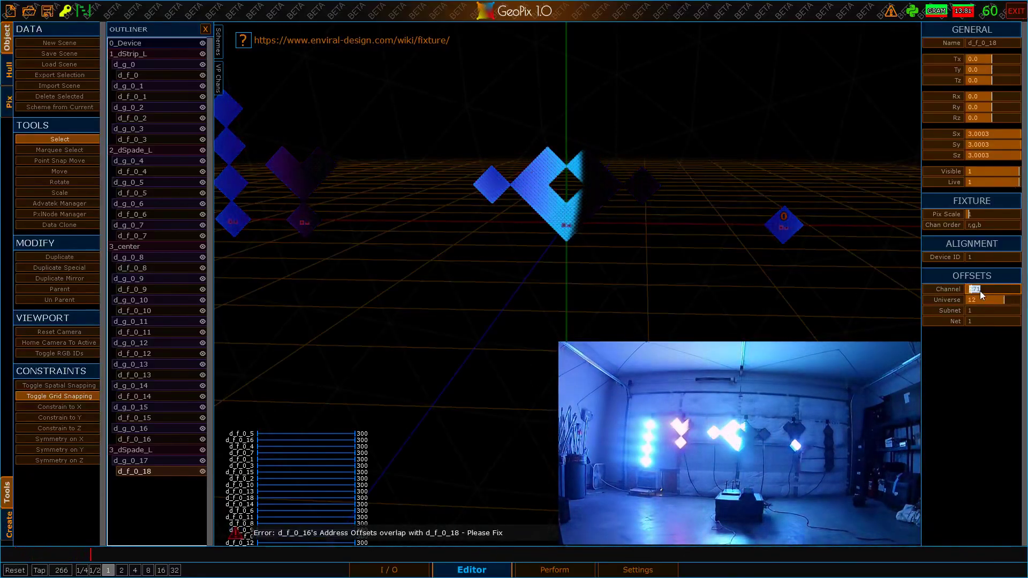
text(301)
key(Return)
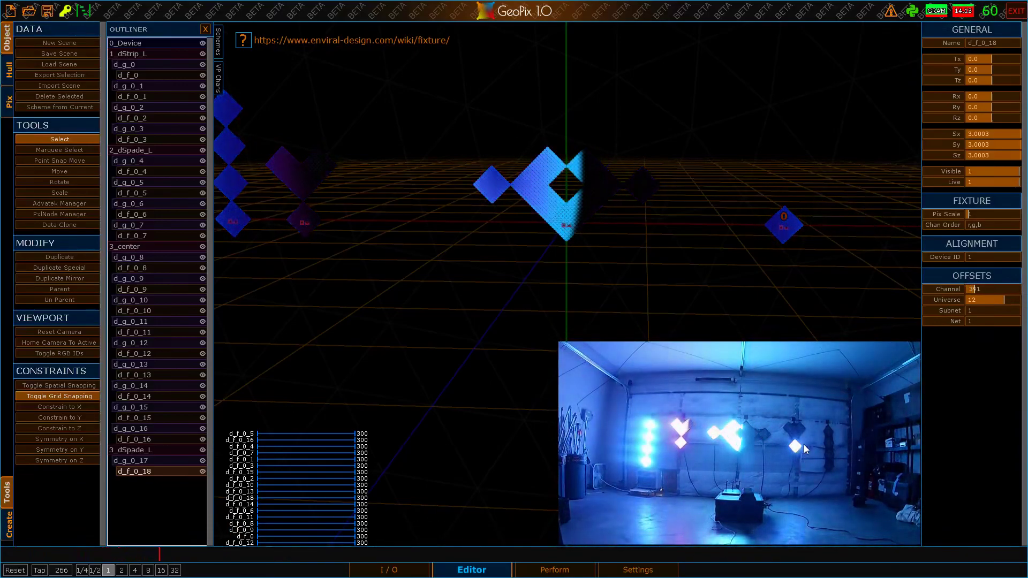
Step: Rename the duplicated spade group as 4_dSpade_R
click(137, 451)
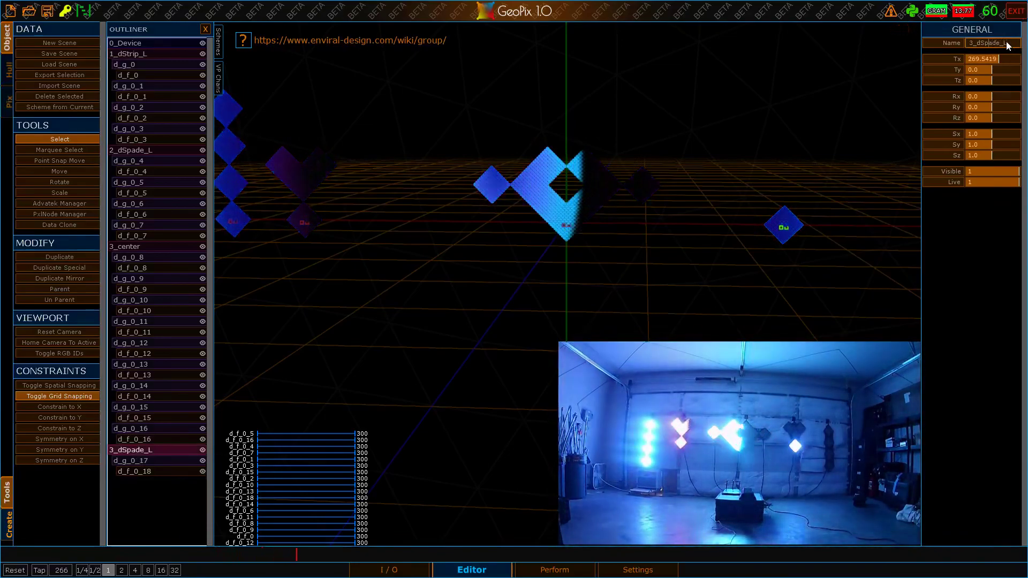
text(4)
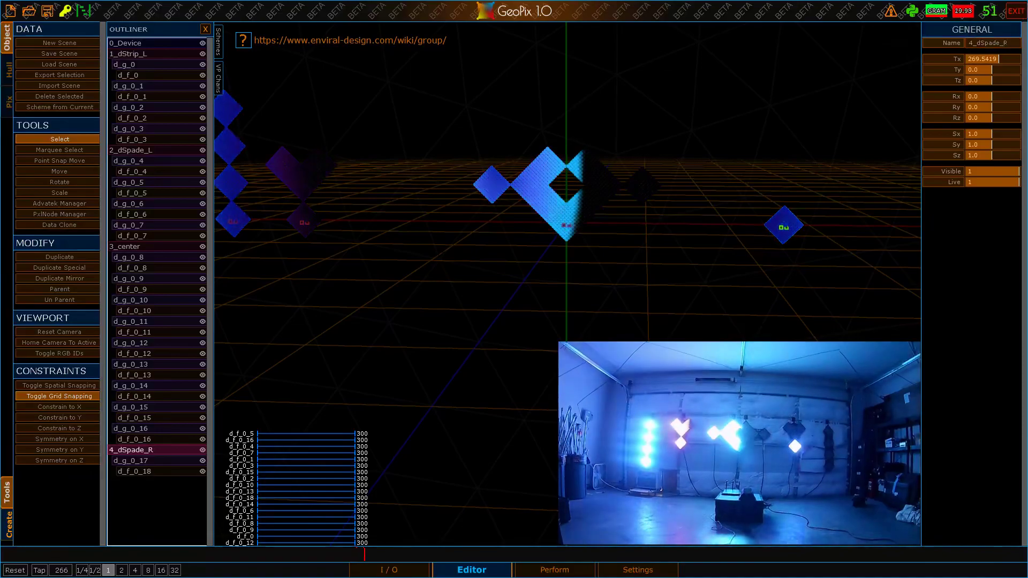
Step: Duplicate plane d_g_0_17 with its fixture and snap the copy corner to corner directly above it, at Y about 47.14
click(140, 461)
key(h)
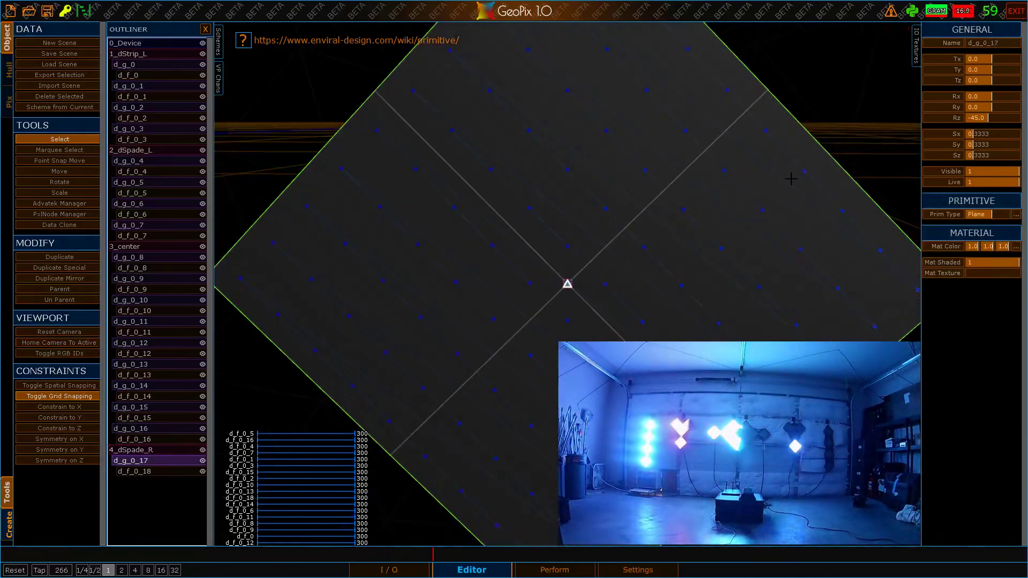
scroll(792, 177, down, 6)
alt+right_drag(792, 177, 766, 185)
mouse_move(766, 184)
alt+mouse_down()
mouse_move(763, 155)
mouse_move(680, 252)
mouse_move(764, 201)
alt+mouse_up()
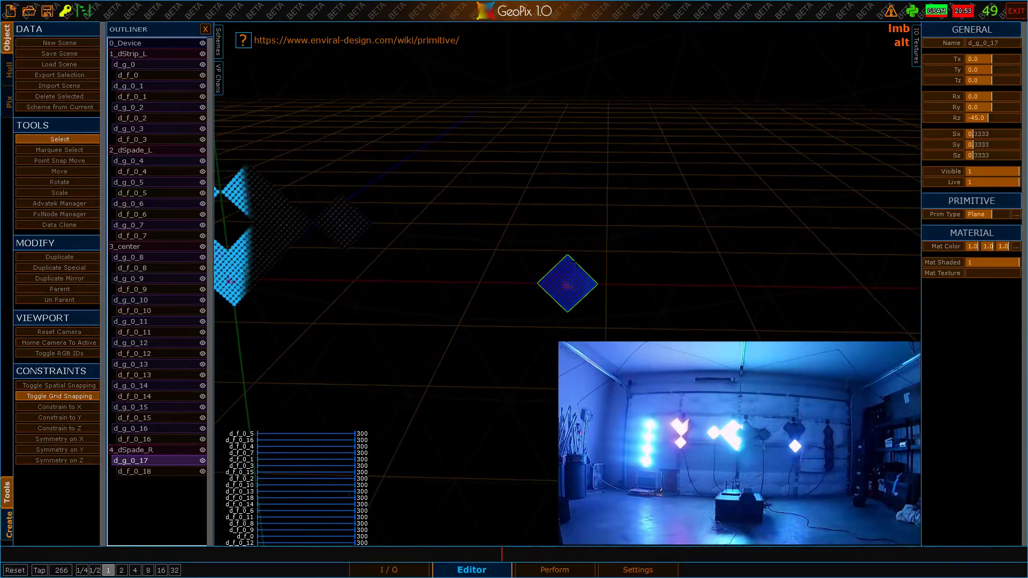
alt+scroll(764, 201, up, 3)
alt+middle_drag(763, 200, 754, 181)
alt+drag(754, 181, 749, 167)
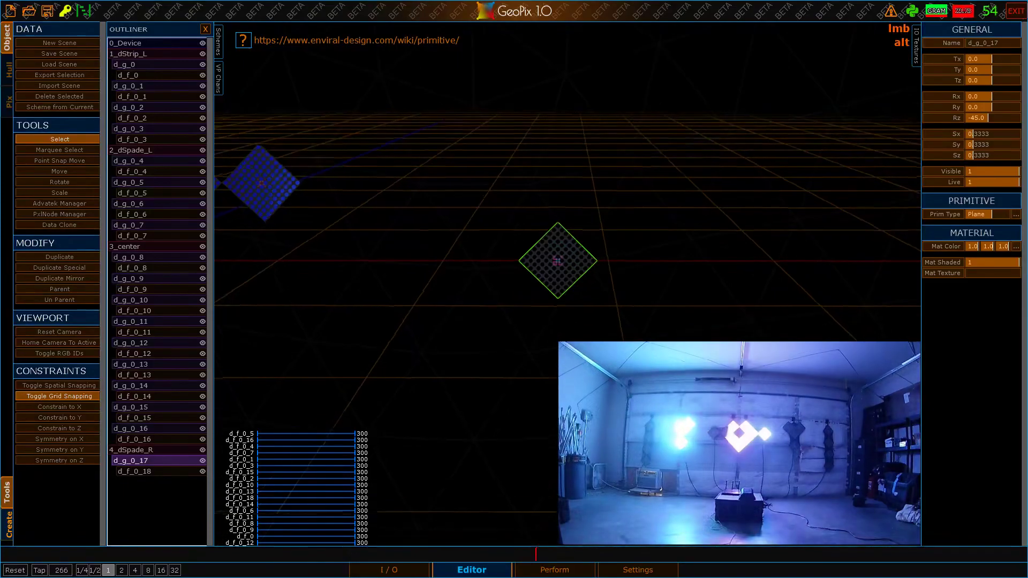
alt+drag(589, 237, 576, 241)
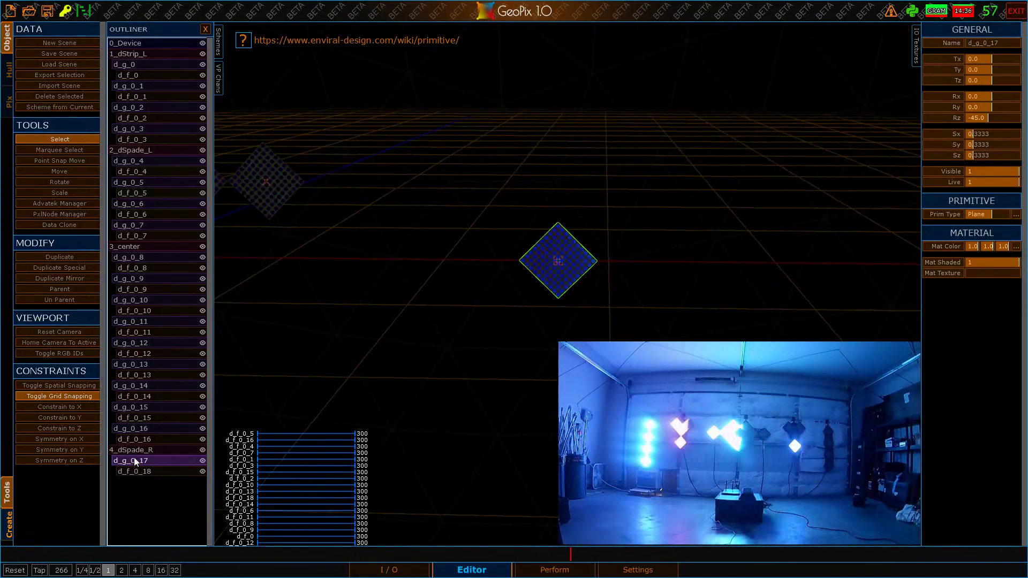
alt+drag(609, 262, 602, 263)
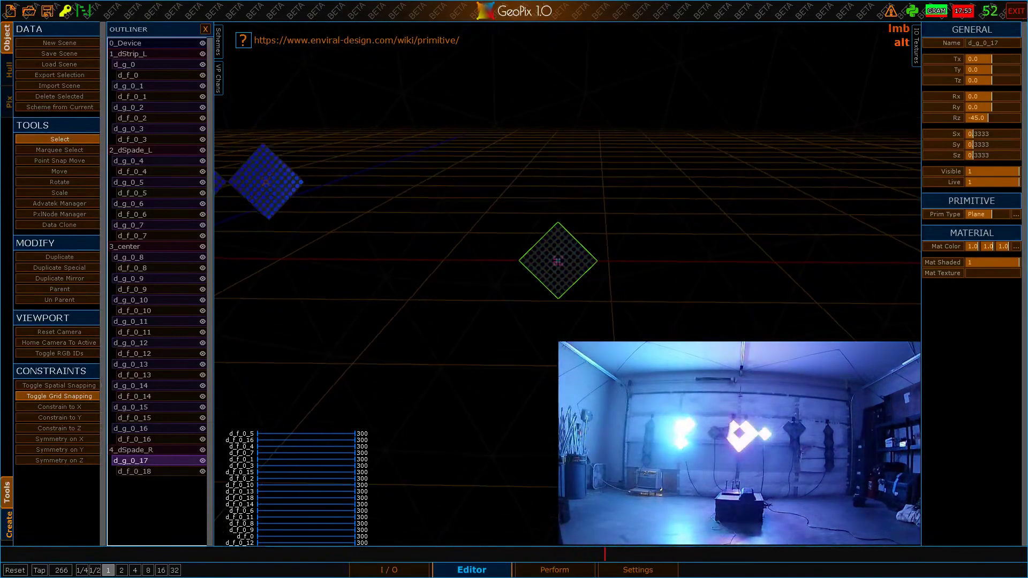
key(ctrl+d)
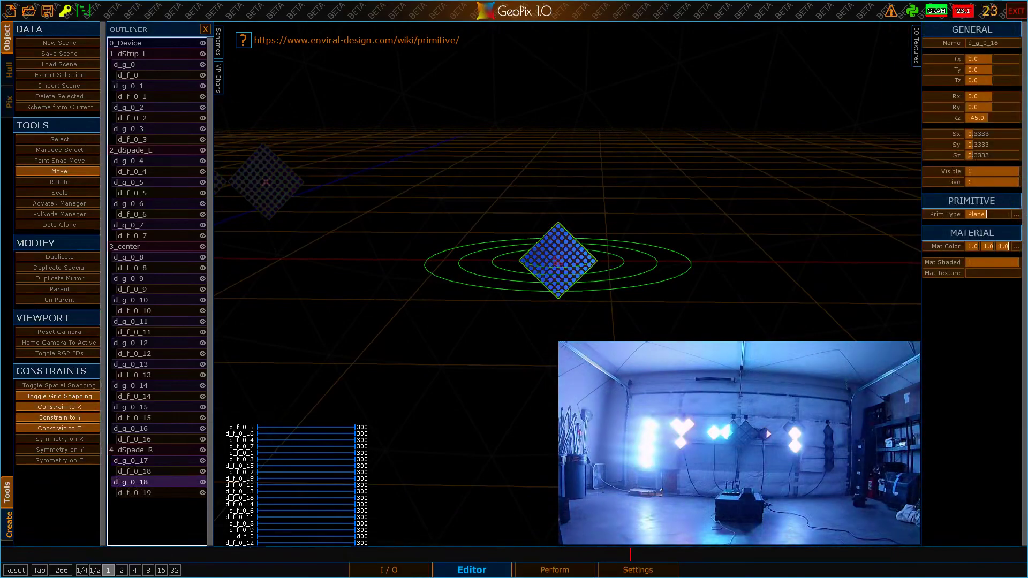
click(574, 195)
key(s)
drag(557, 218, 558, 225)
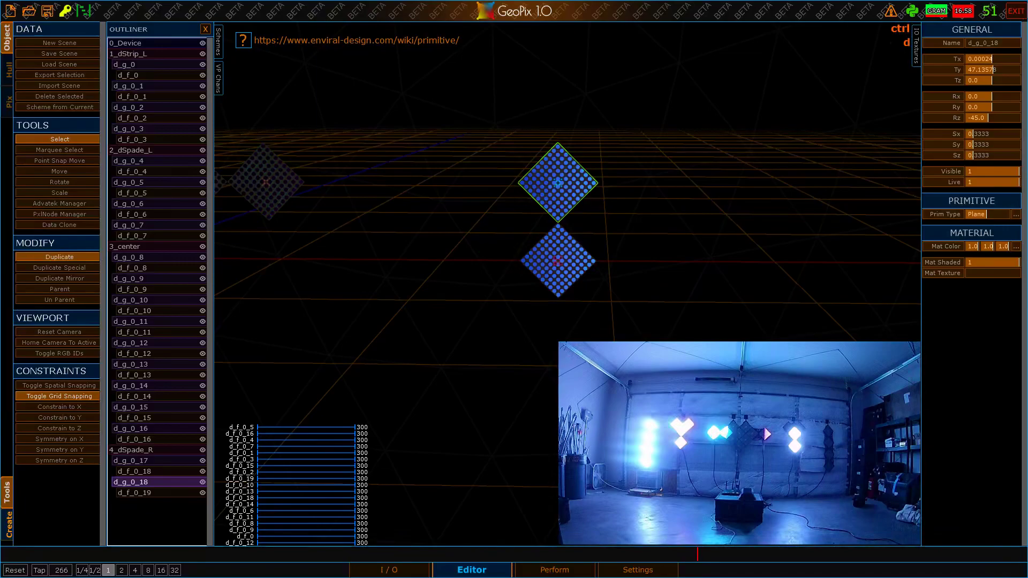
Step: Duplicate plane d_g_0_18 with its fixture and snap the copy directly above it, at Y about 94.27
right_click(559, 226)
key(w)
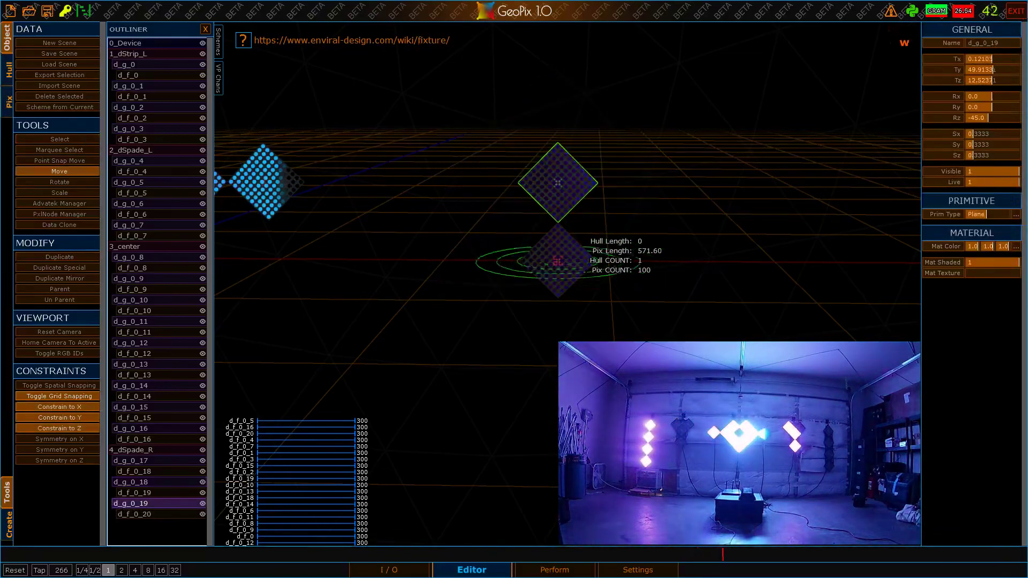
click(510, 80)
alt+drag(513, 72, 556, 110)
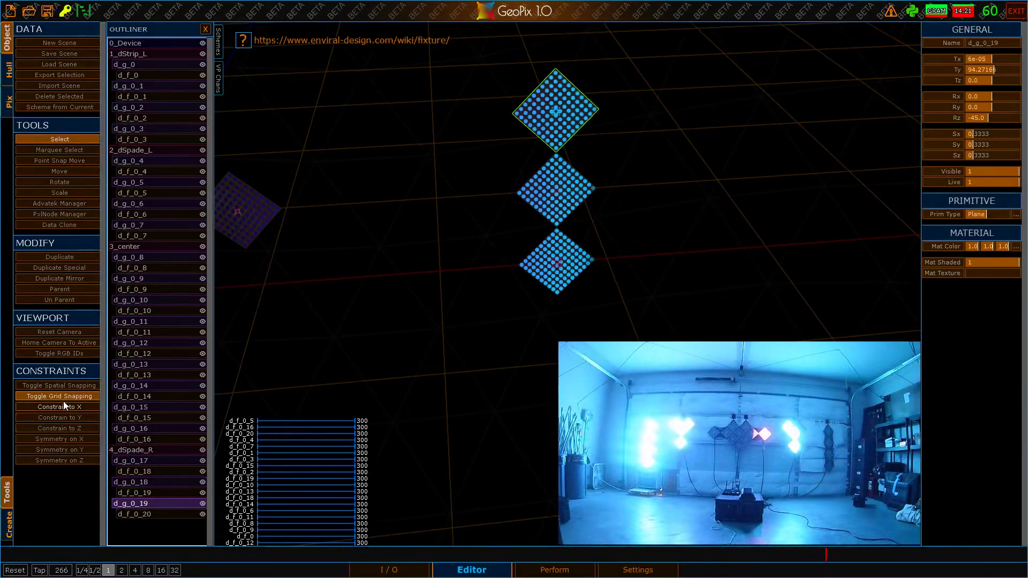
Step: Turn off grid snapping and snap the topmost plane onto the upper-left edge of the plane below, at X about -23.57, Y about 70.70
click(63, 399)
alt+right_drag(602, 182, 575, 251)
alt+drag(574, 251, 565, 176)
alt+right_drag(565, 177, 536, 185)
alt+drag(536, 185, 543, 239)
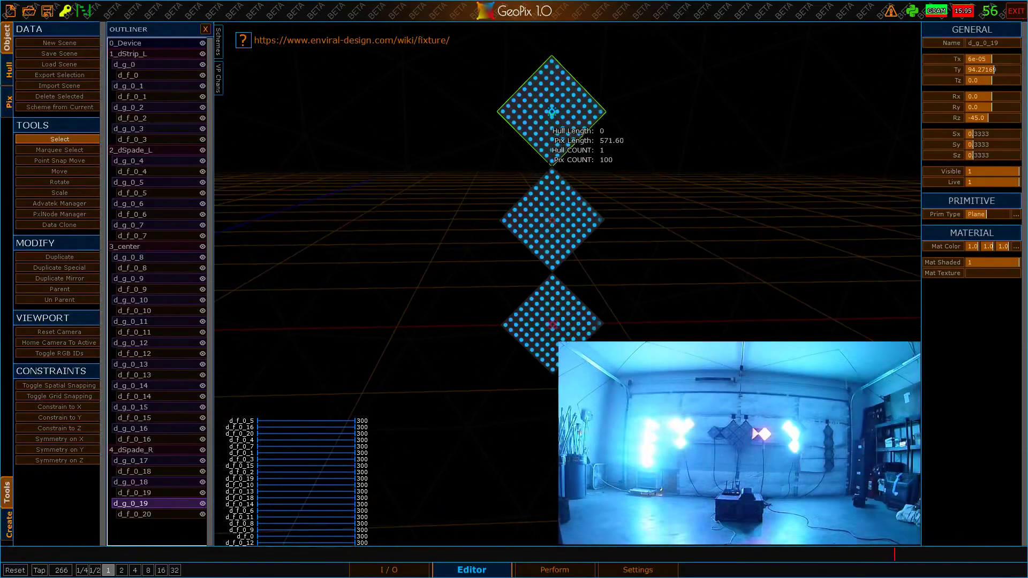
key(s)
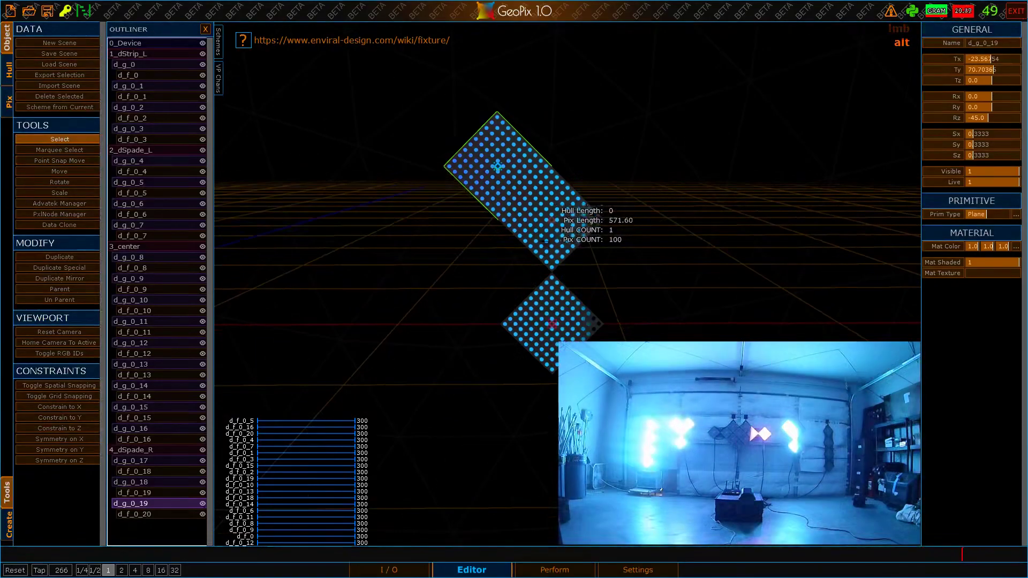
Step: Duplicate plane d_g_0_19 and snap the copy onto the middle plane's upper-right edge, at X about 23.57, Y about 70.70
alt+right_drag(543, 239, 515, 230)
key(ctrl+d)
click(553, 229)
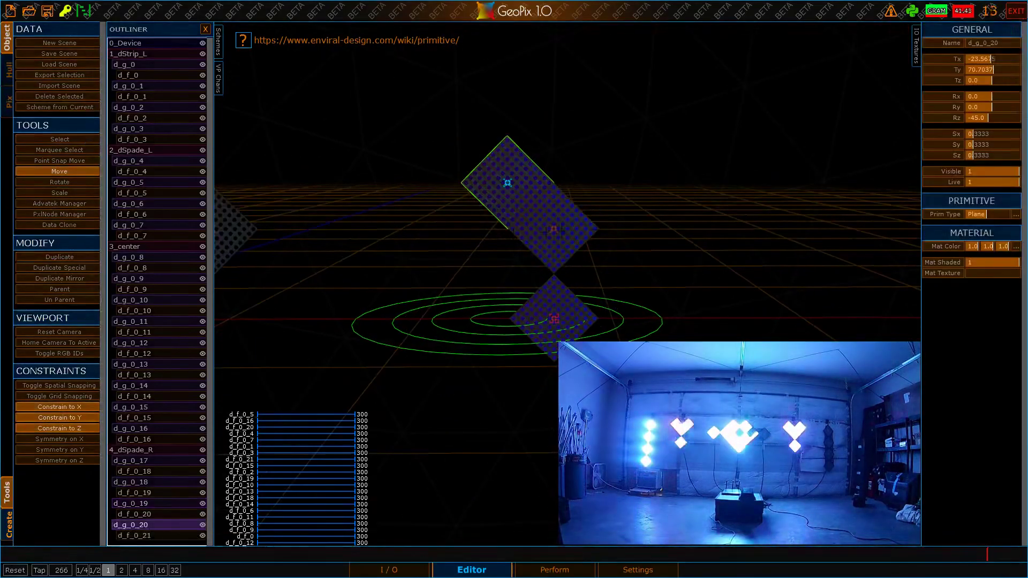
click(508, 182)
key(w)
click(632, 178)
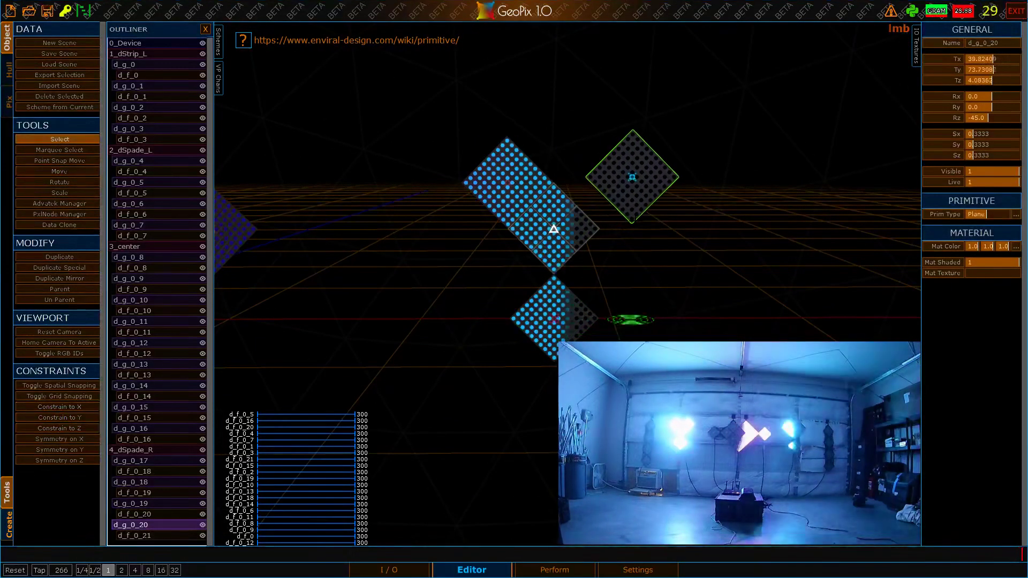
key(s)
drag(633, 223, 599, 228)
scroll(568, 284, down, 3)
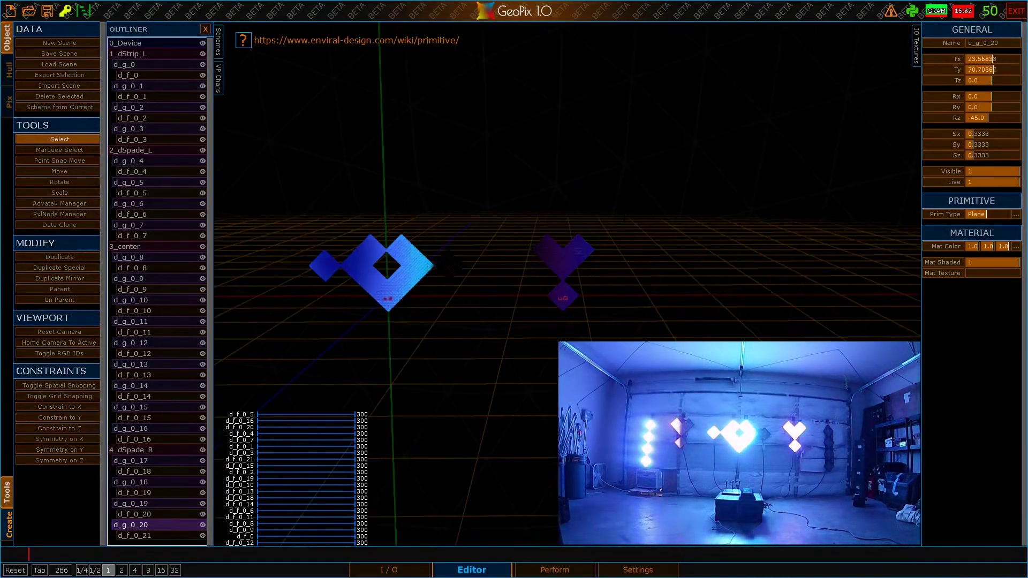
alt+drag(568, 257, 567, 305)
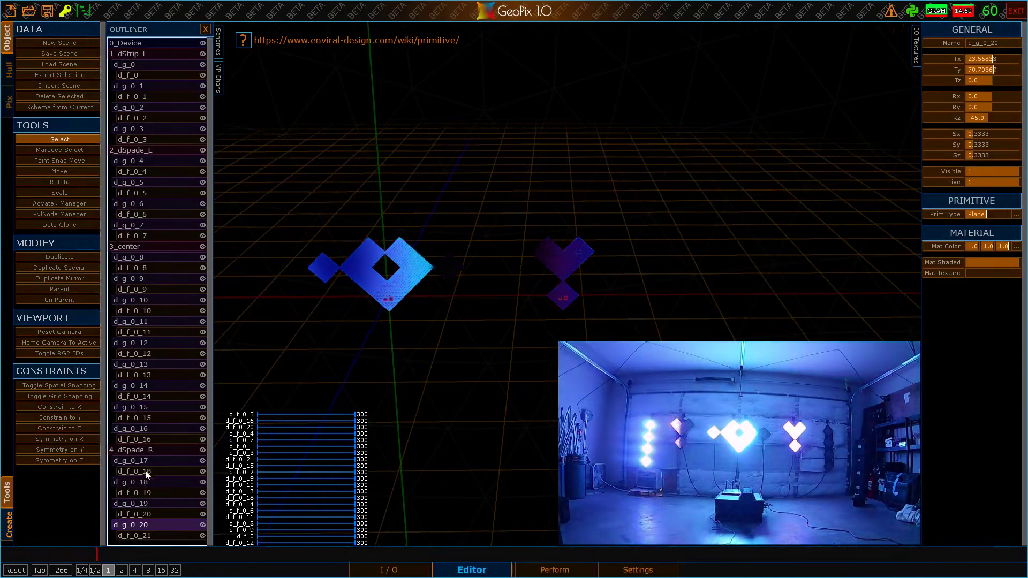
Step: Rename the fixture under plane d_g_0_17 as d_f_0_17
click(150, 472)
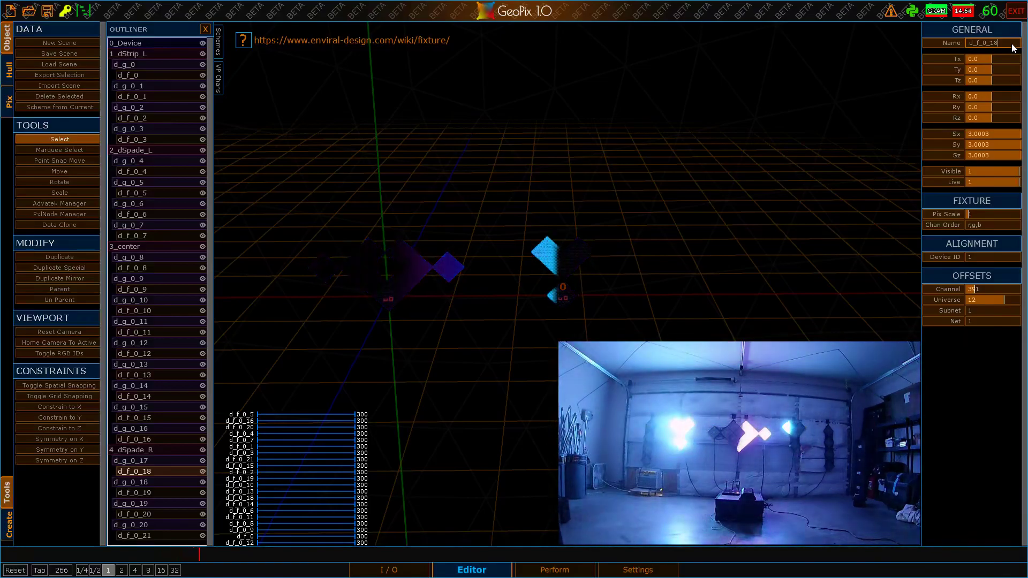
key(BackSpace)
key(BackSpace)
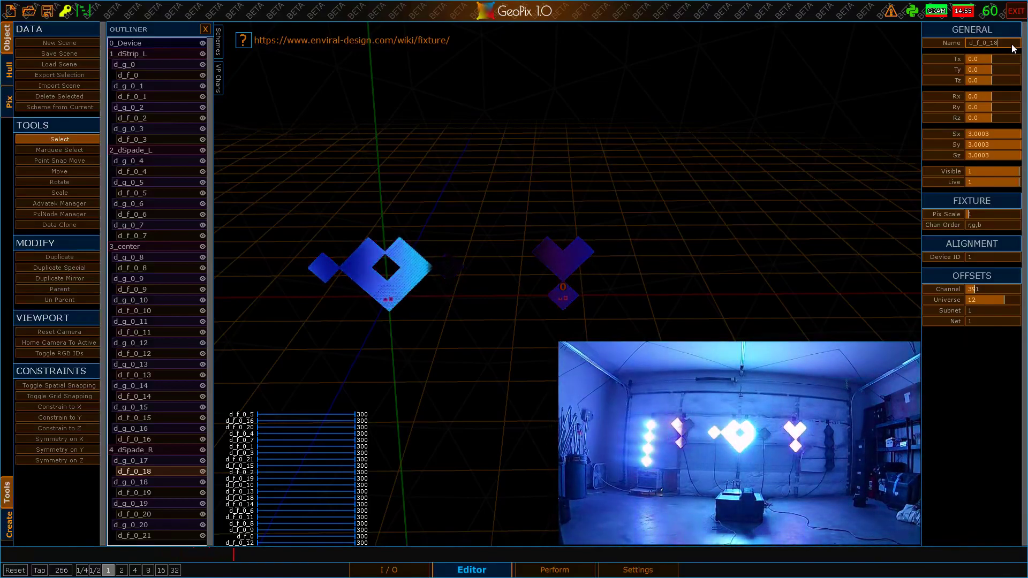
text(7)
key(Return)
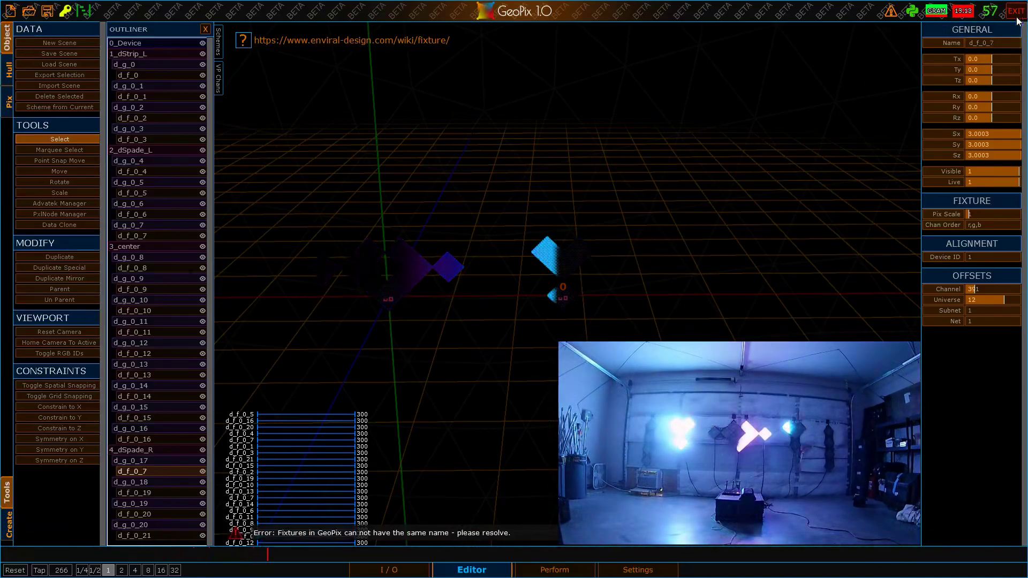
click(989, 45)
text(1)
key(Return)
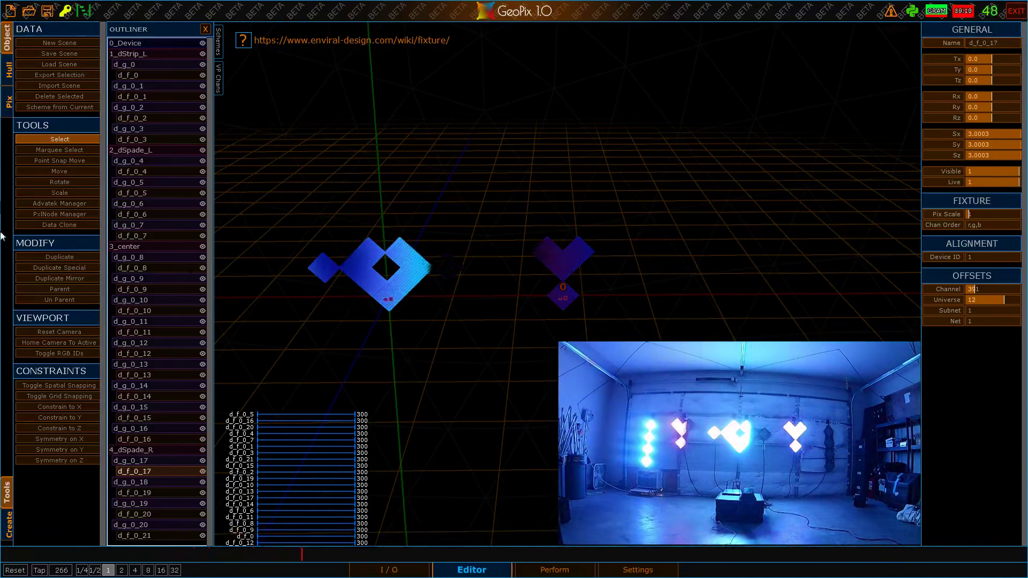
Step: Rename the fixture under plane d_g_0_18 as d_f_0_18
click(141, 492)
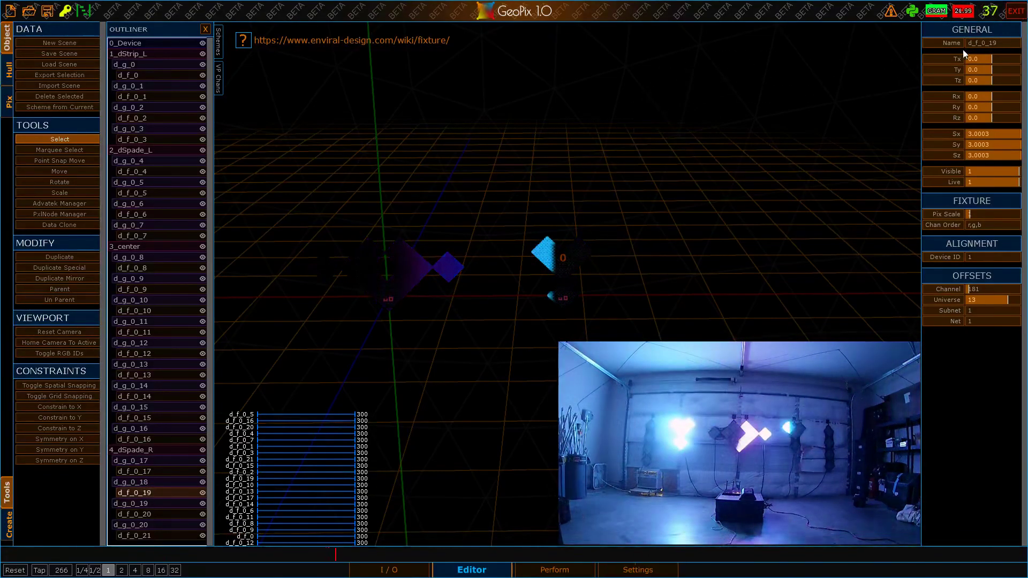
click(999, 42)
key(BackSpace)
text(8)
key(Return)
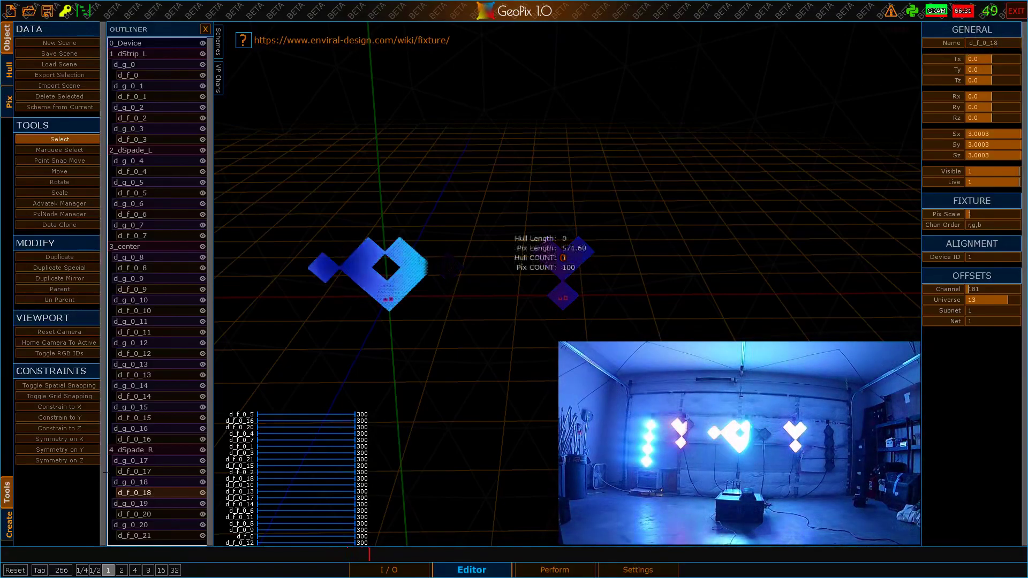
Step: Rename the fixture under plane d_g_0_19 as d_f_0_19
click(151, 512)
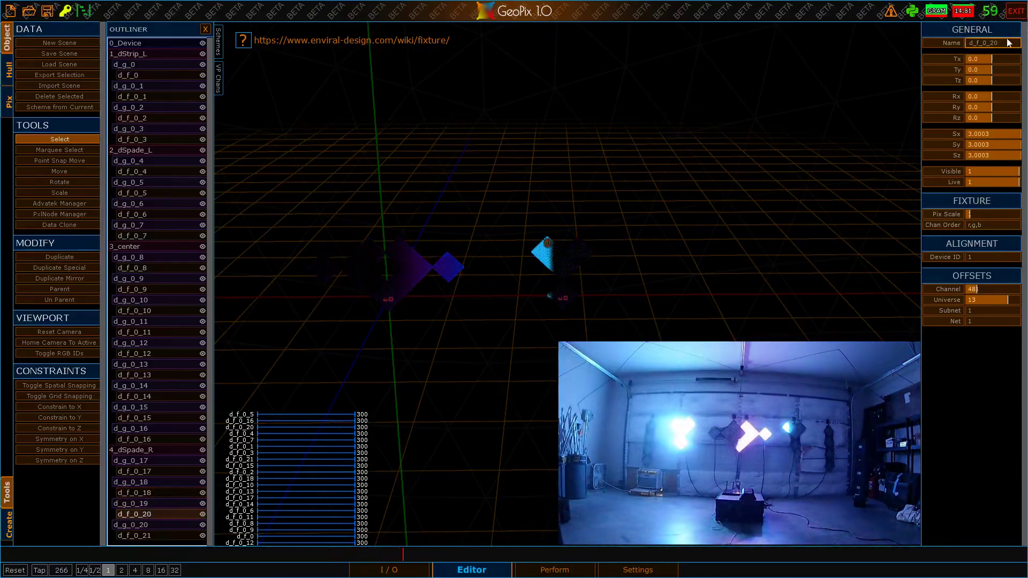
click(999, 44)
key(BackSpace)
key(BackSpace)
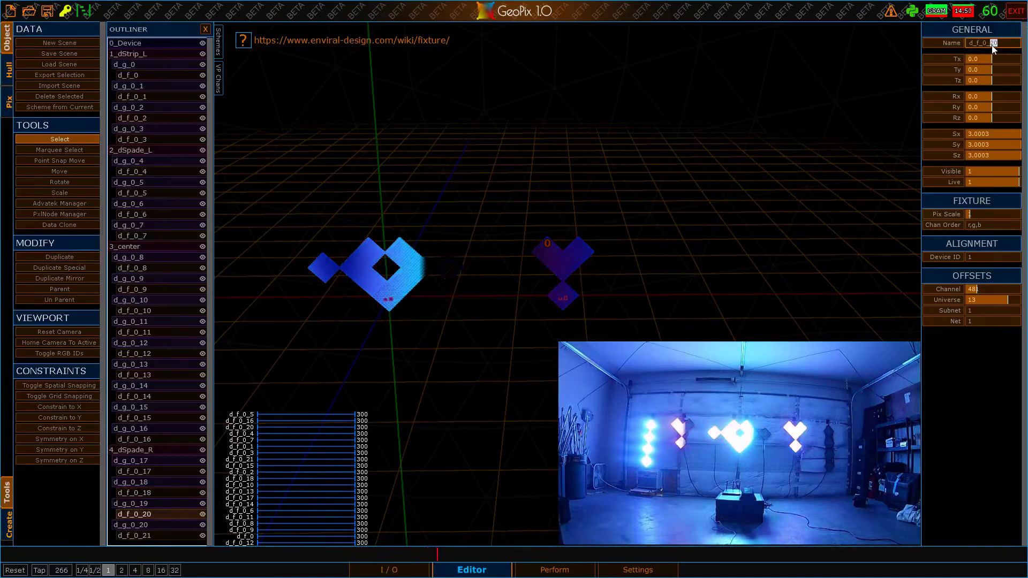
text(19)
key(Return)
Step: Rename the fixture under plane d_g_0_20 as d_f_0_20
click(146, 534)
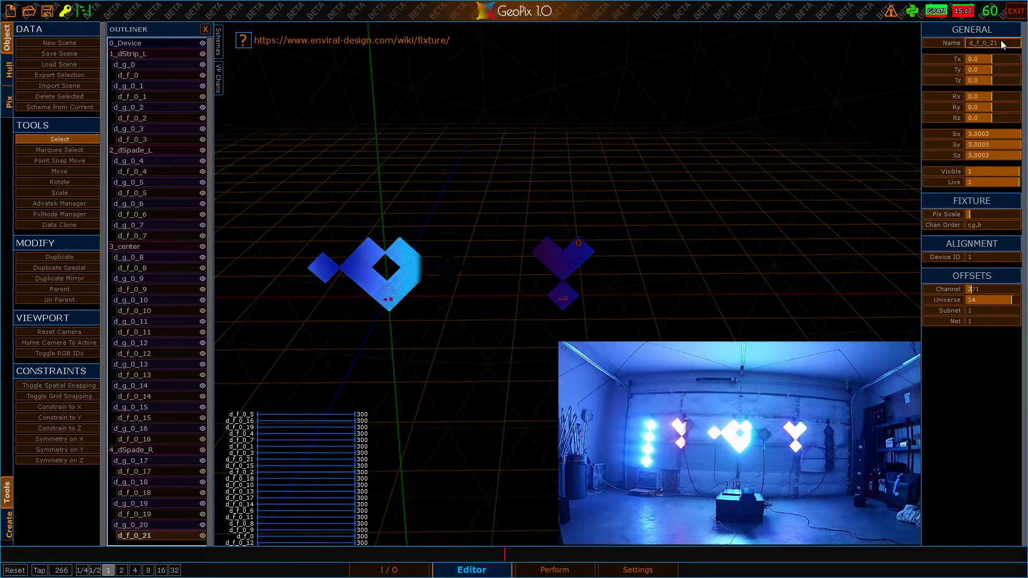
click(998, 44)
key(BackSpace)
text(0)
key(Return)
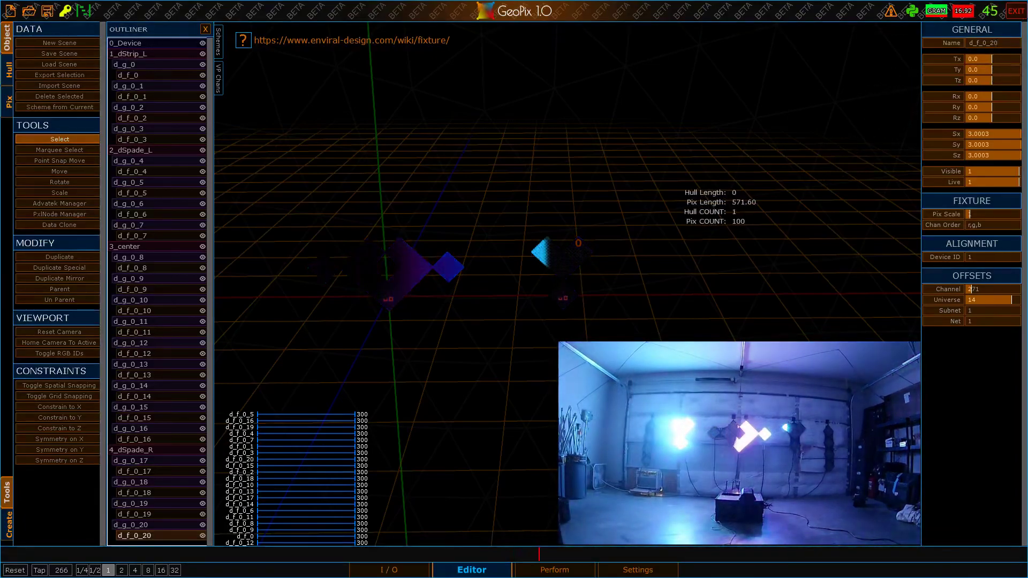
Step: Duplicate plane d_g_0_20, unparent the copy from the 4_dSpade_R group, and reset its X and Y translation to 0
click(150, 451)
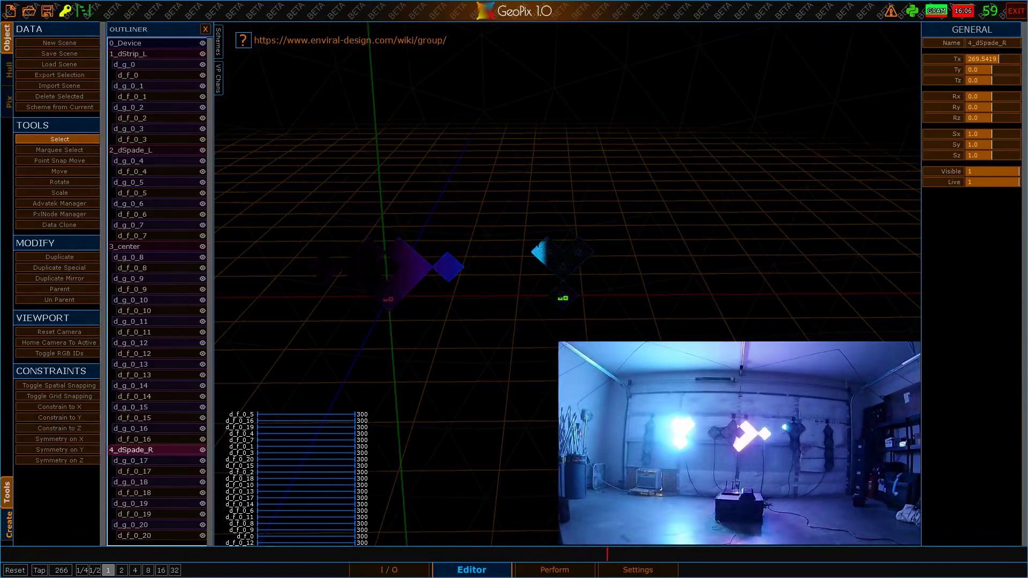
click(148, 528)
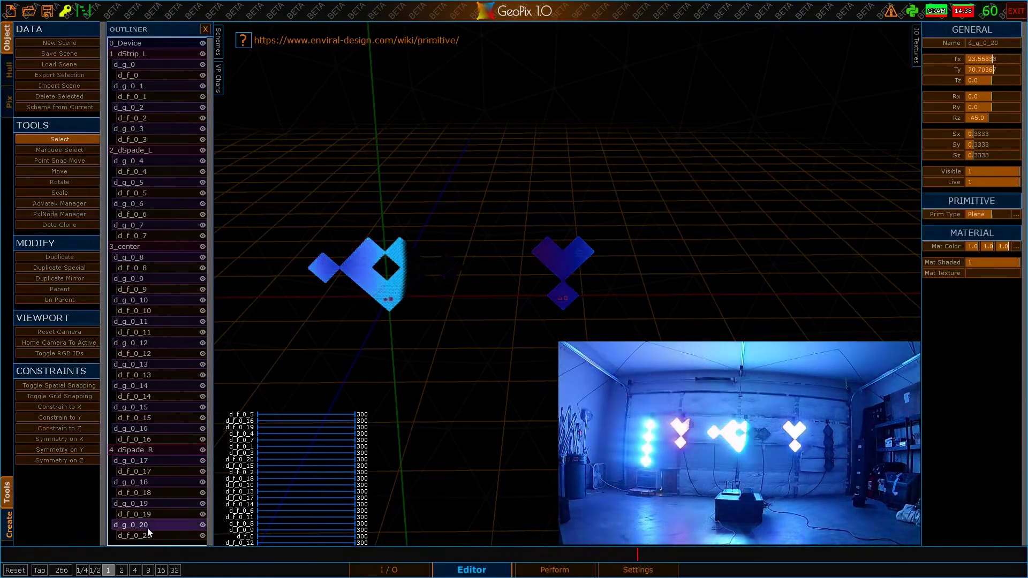
scroll(568, 283, down, 3)
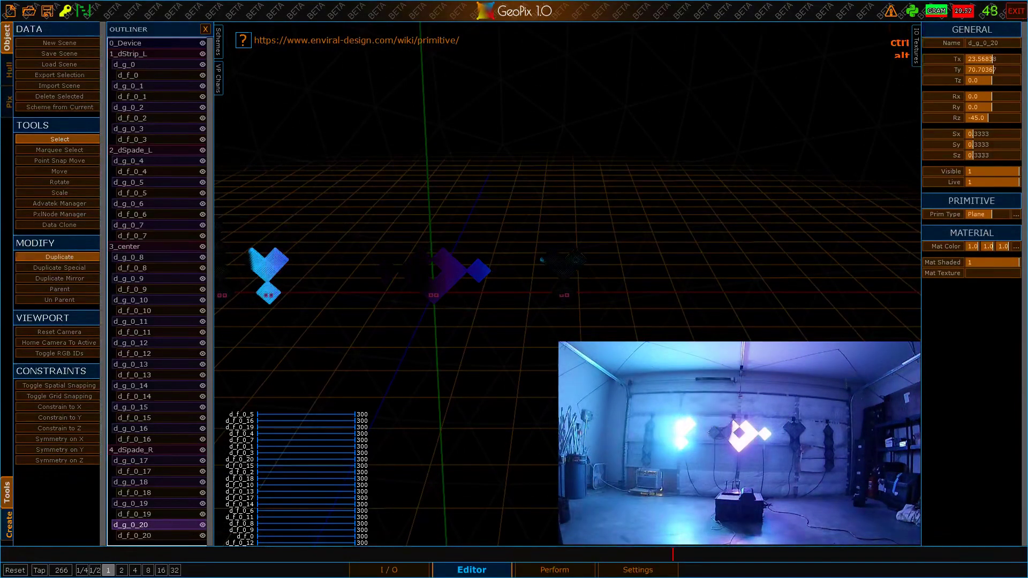
click(577, 260)
key(g)
key(x)
shift+click(564, 271)
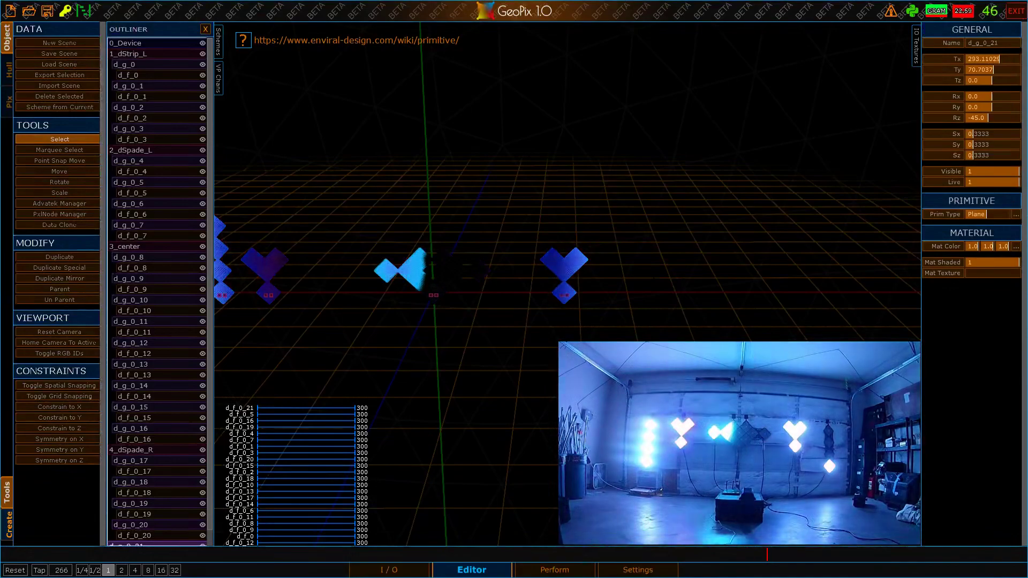
click(958, 70)
click(958, 61)
Step: Move the unparented plane along X past the 4_dSpade_R group, to about 461.66
alt+middle_drag(536, 246, 516, 287)
key(g)
key(x)
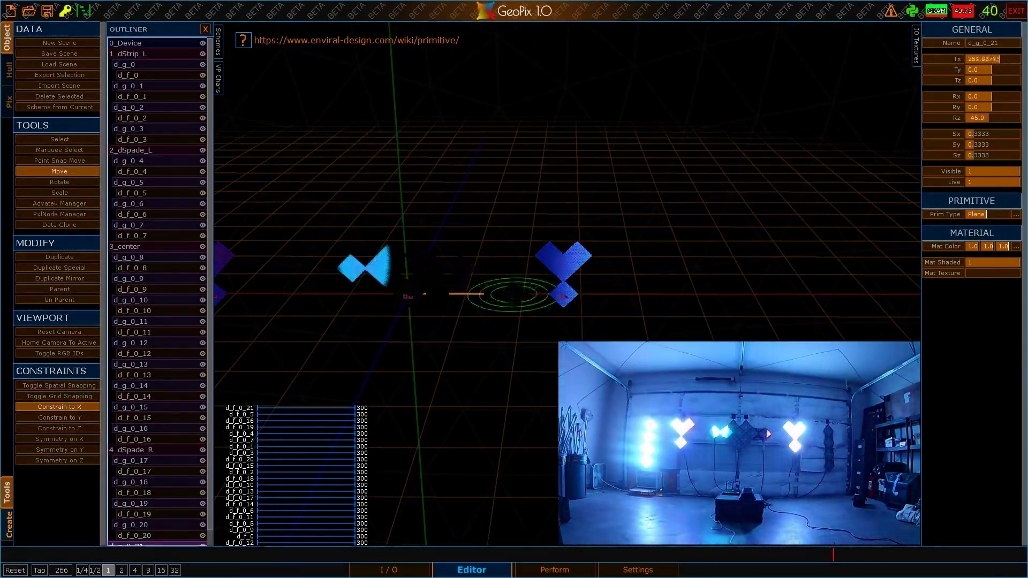
click(673, 293)
alt+middle_drag(672, 293, 635, 255)
alt+drag(635, 255, 633, 281)
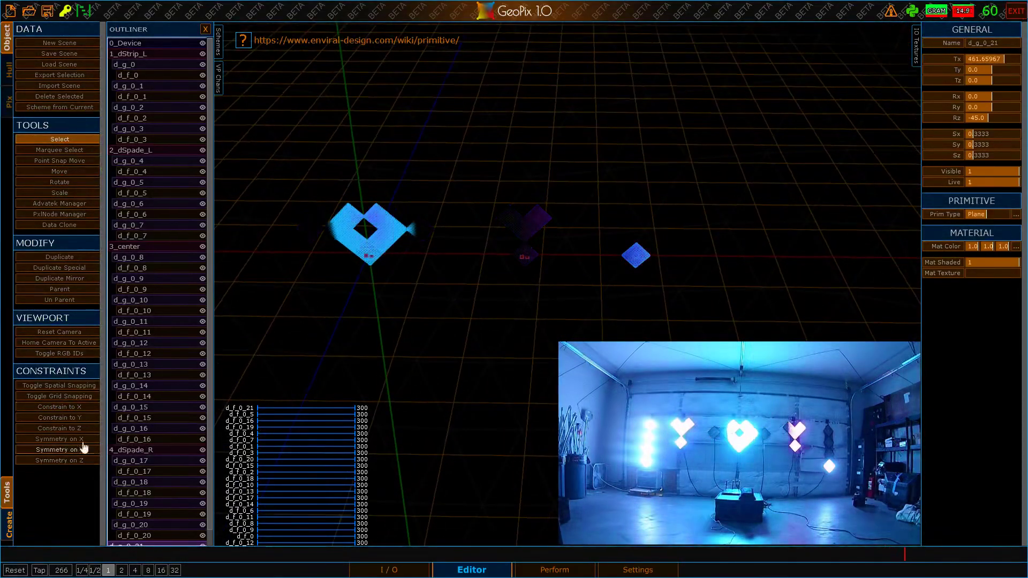
Step: Reset the unparented plane's X translation to 0
alt+middle_drag(514, 252, 643, 276)
alt+drag(643, 276, 641, 259)
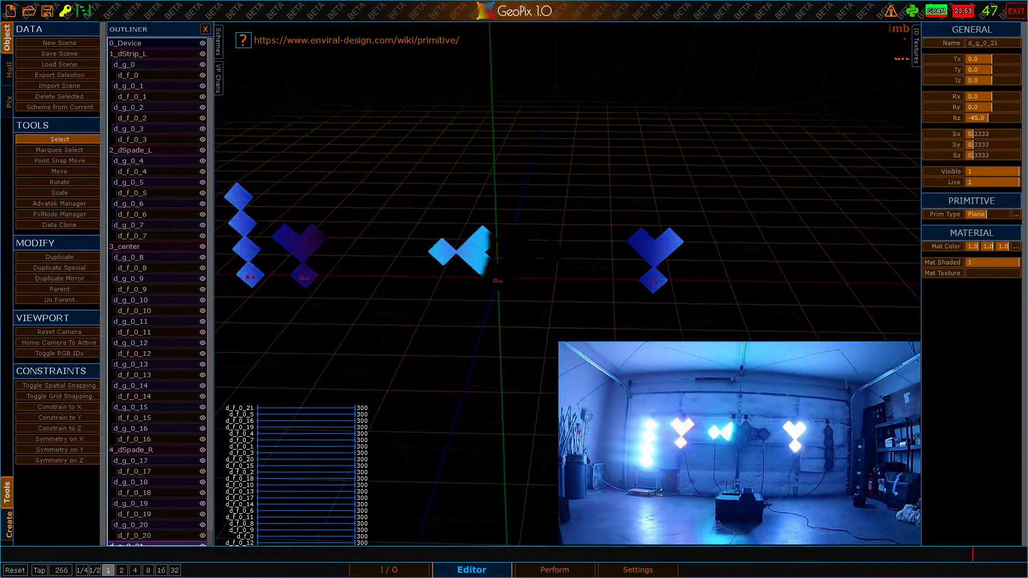
scroll(185, 412, down, 1)
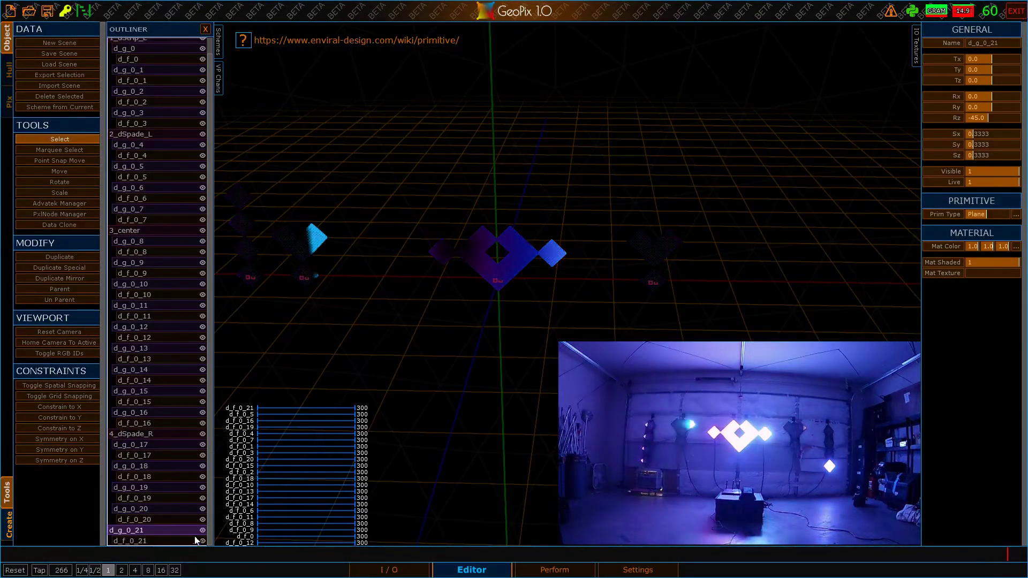
Step: Hide the 3_center group so the unparented plane d_g_0_21 at the origin stands clear
scroll(201, 98, up, 1)
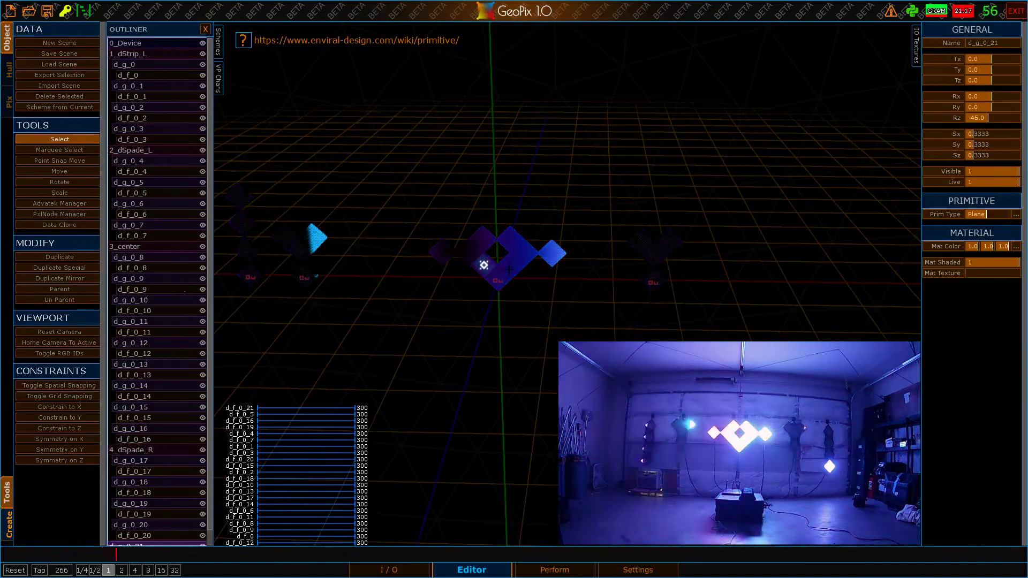
click(202, 246)
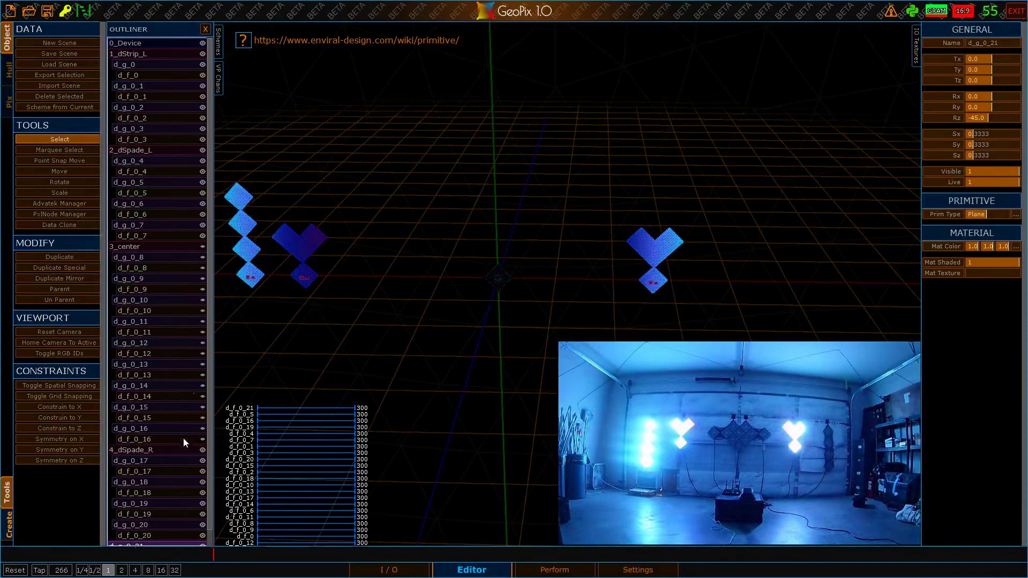
scroll(188, 427, down, 1)
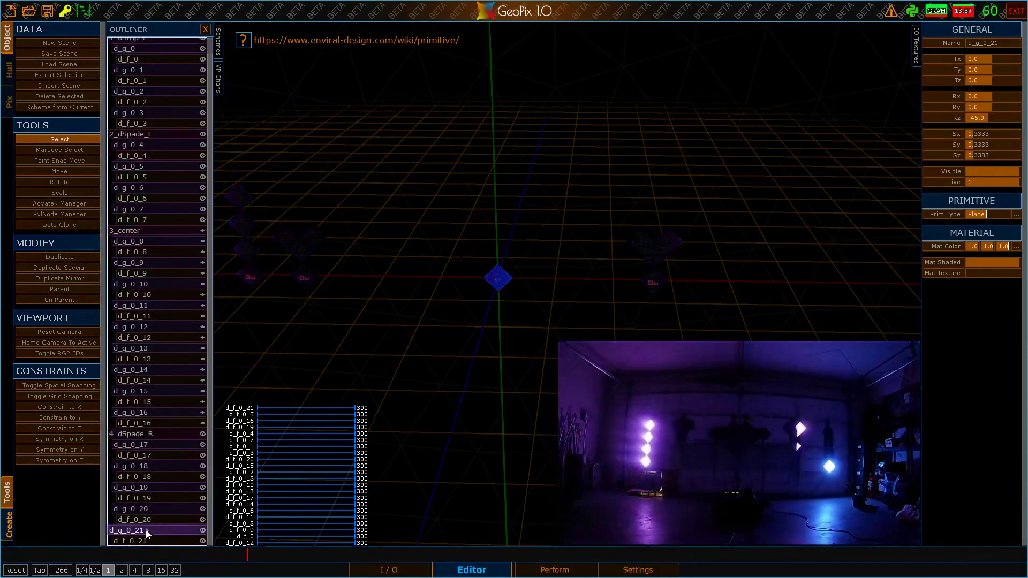
Step: Duplicate plane d_g_0_21 and move the copy up along Y, snapping its lower corner to the original's upper corner
scroll(536, 290, up, 4)
mouse_move(535, 290)
alt+mouse_down()
mouse_move(536, 268)
mouse_move(552, 292)
alt+mouse_up()
key(h)
scroll(568, 283, down, 4)
alt+middle_drag(552, 292, 495, 266)
scroll(494, 266, down, 3)
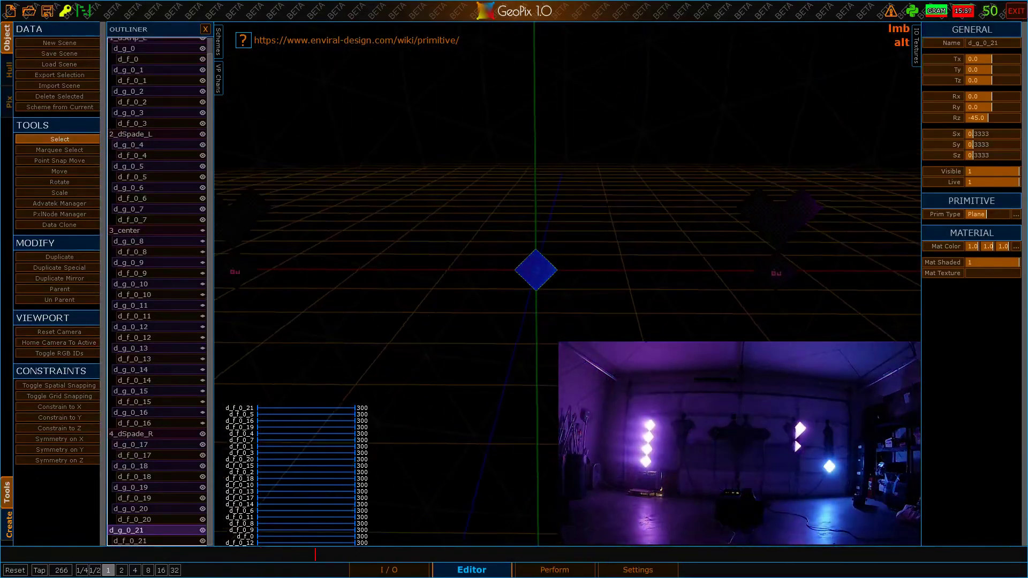
scroll(568, 284, up, 4)
alt+drag(568, 284, 531, 267)
key(ctrl+d)
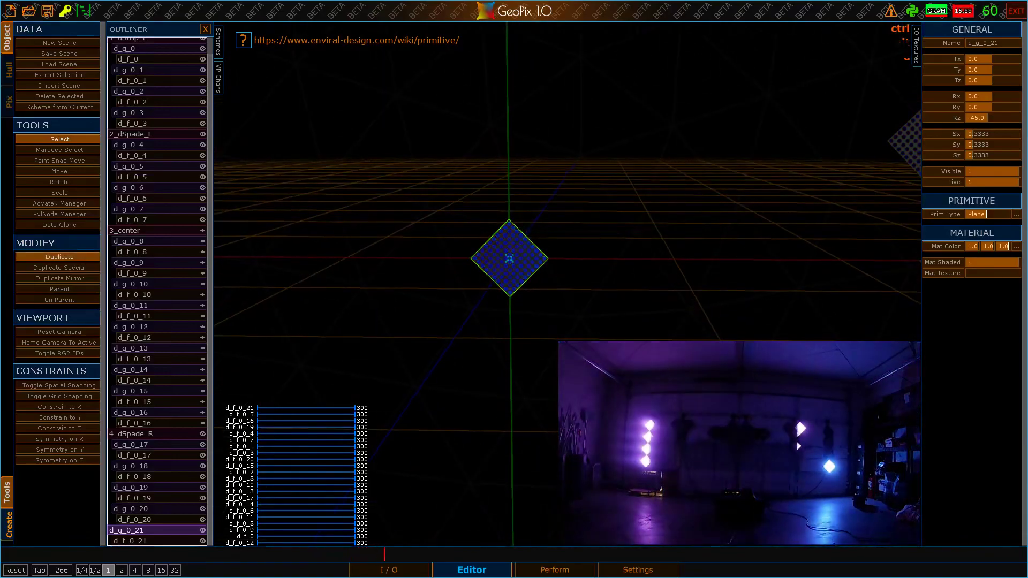
right_click(573, 231)
key(g)
key(y)
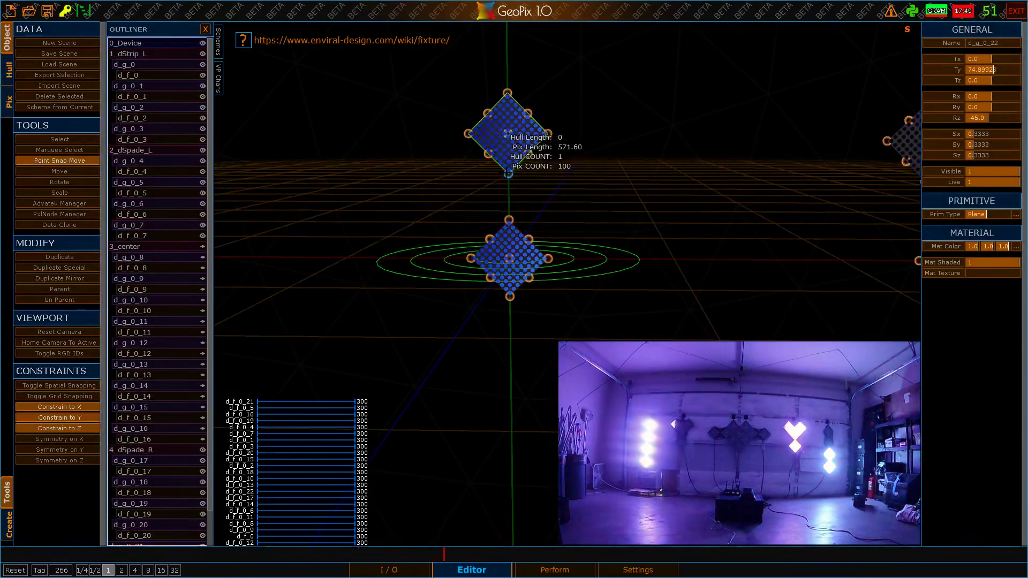
click(508, 181)
Step: Duplicate the upper plane and snap the copy corner-to-corner above it, at a Y translation of about 94.27
key(ctrl+d)
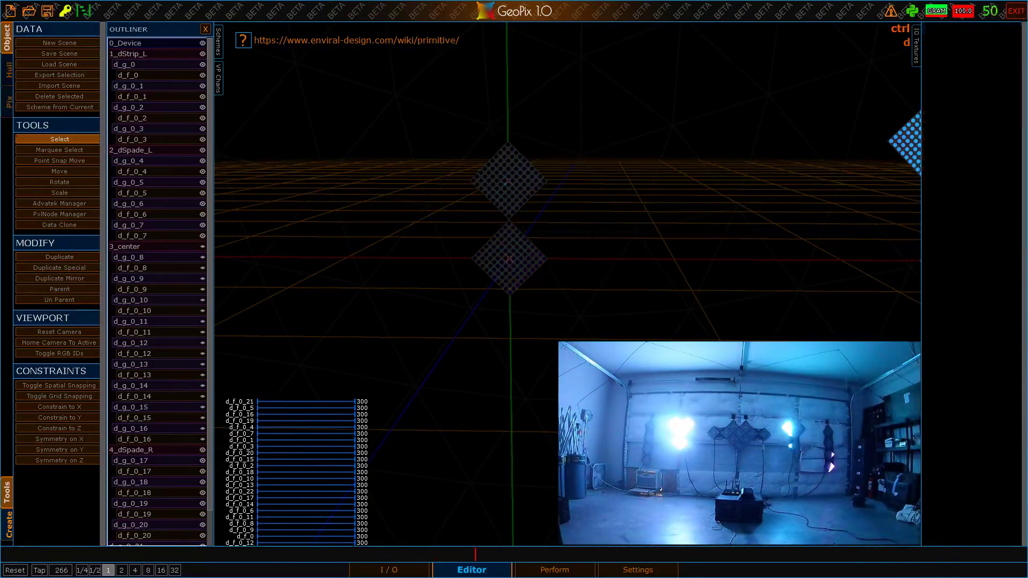
right_click(509, 181)
key(g)
key(y)
click(507, 53)
key(v)
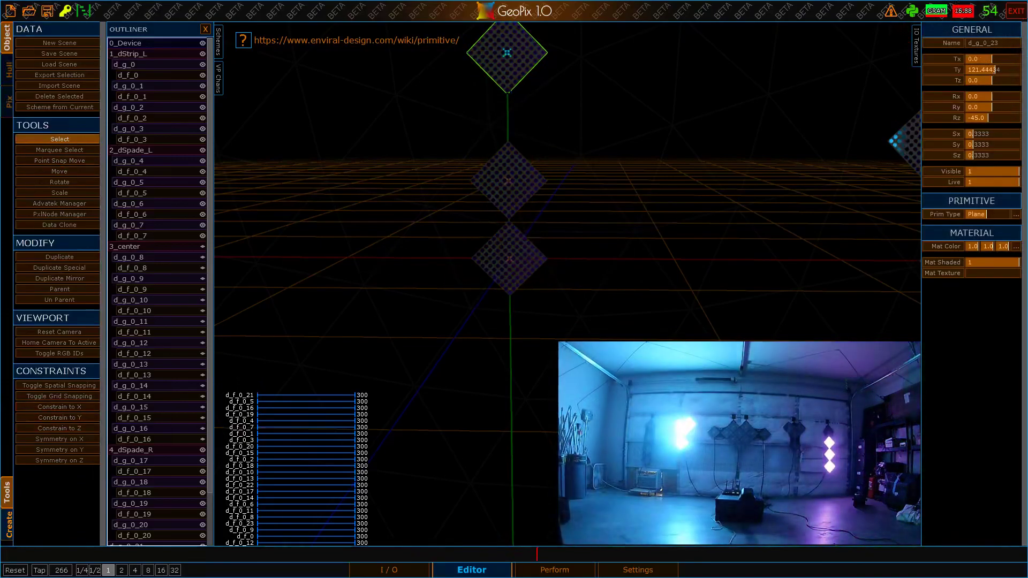
drag(508, 94, 508, 141)
alt+middle_drag(508, 140, 492, 236)
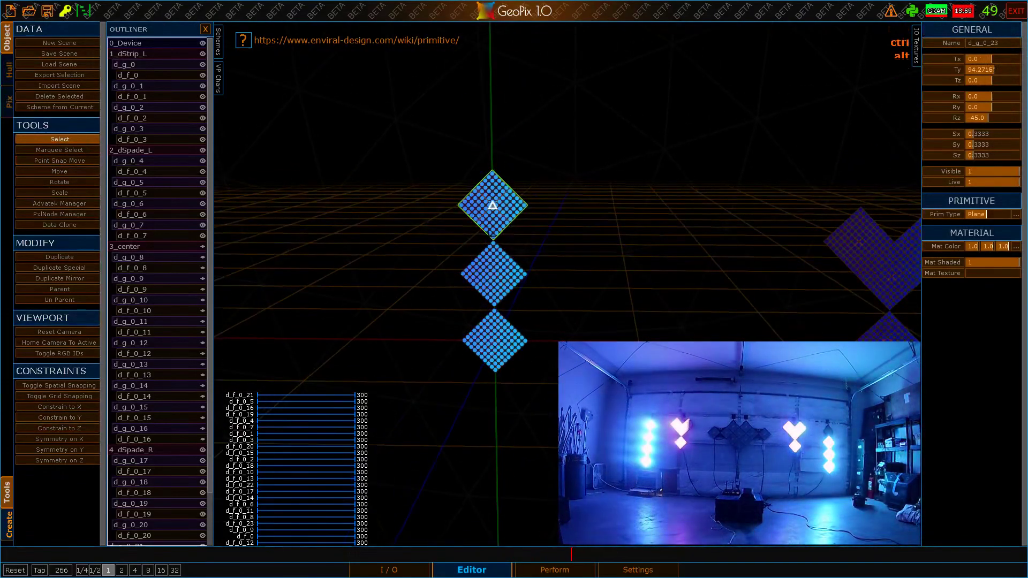
Step: Duplicate the third plane and snap the copy onto its upper corner as the fourth, at a Y translation of about 141.41
key(ctrl+d)
right_click(491, 234)
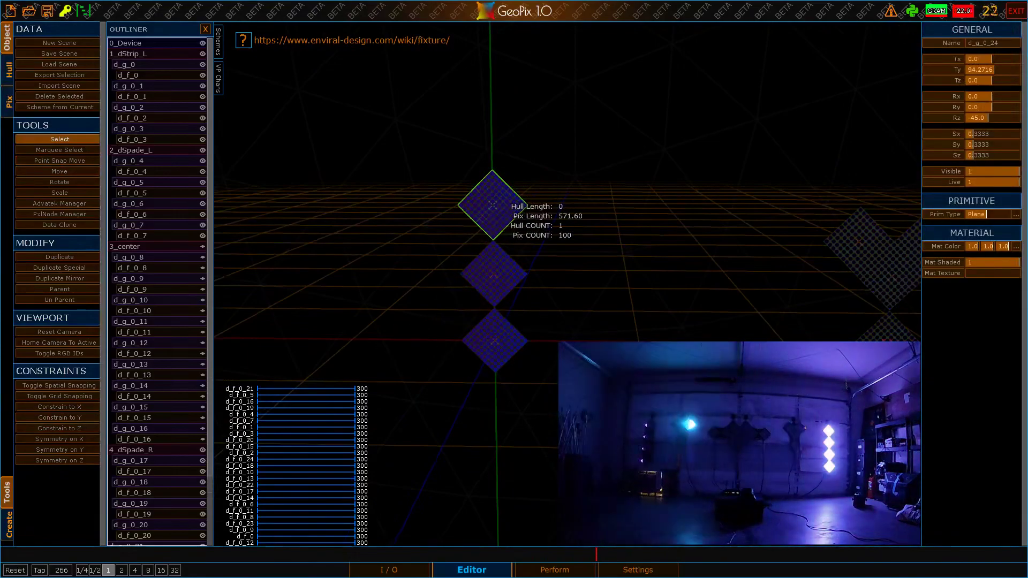
key(g)
key(v)
drag(470, 119, 491, 134)
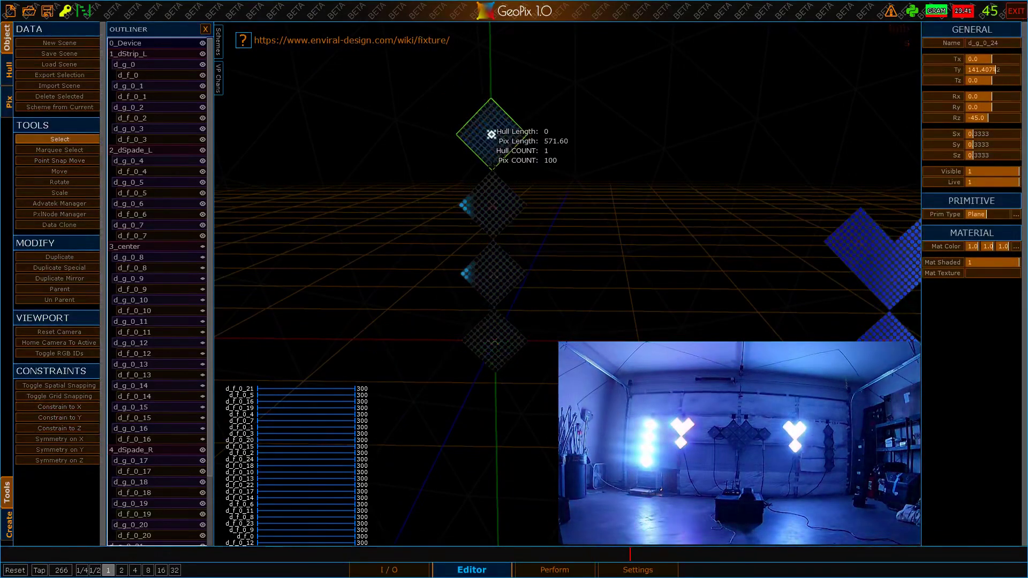
Step: Group the four stacked planes d_g_0_21 through d_g_0_24
scroll(153, 317, down, 3)
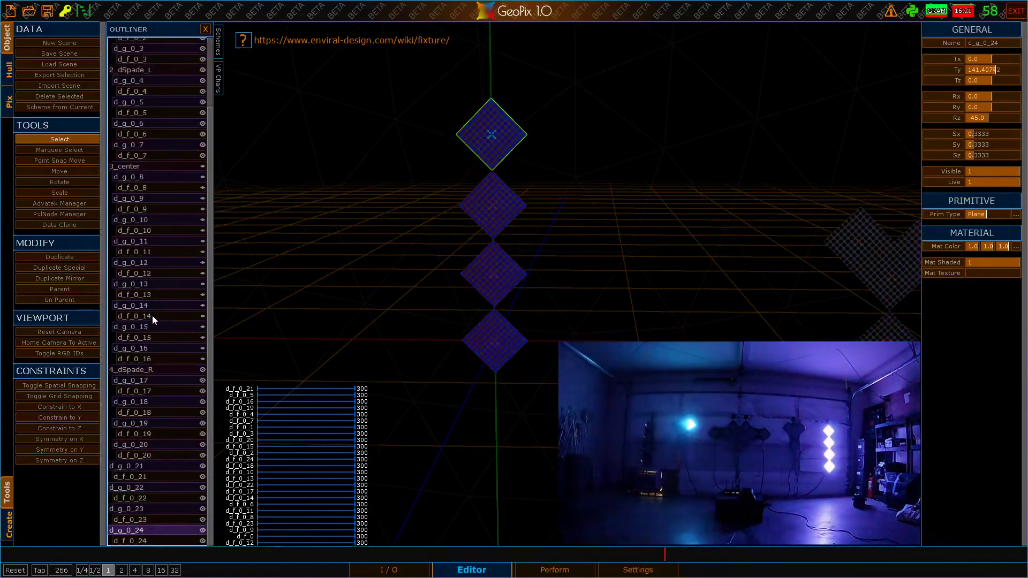
click(134, 466)
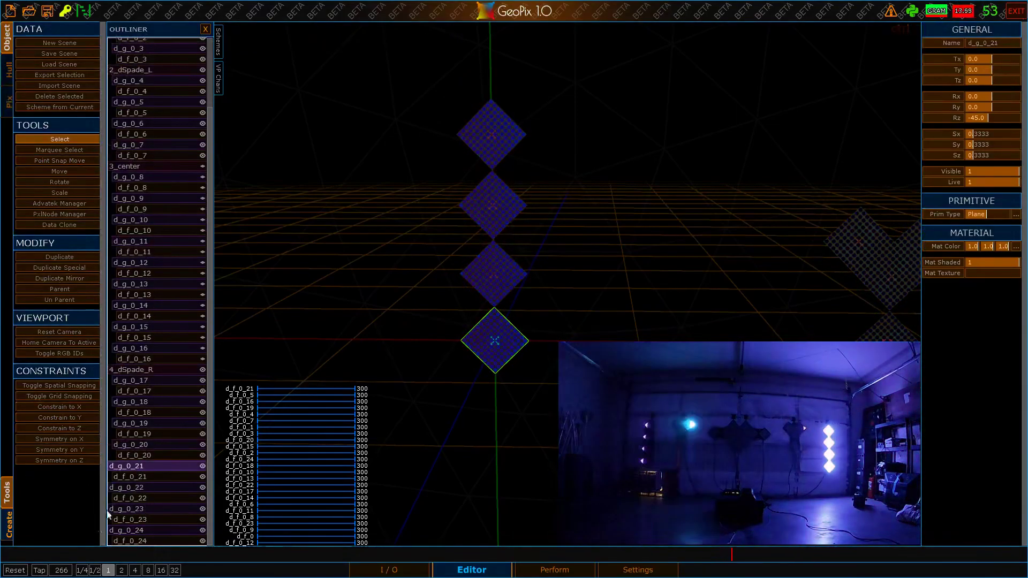
shift+click(135, 511)
shift+click(134, 529)
key(ctrl+g)
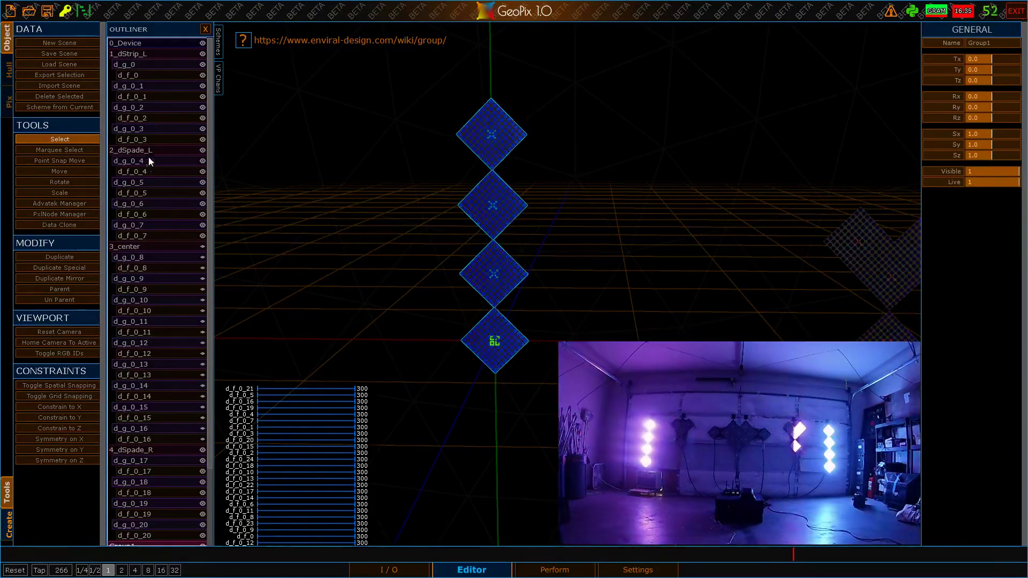
Step: Rename the new four-plane group 5_dStrip_R, adapting the name copied from the 1_dStrip_L group
click(150, 150)
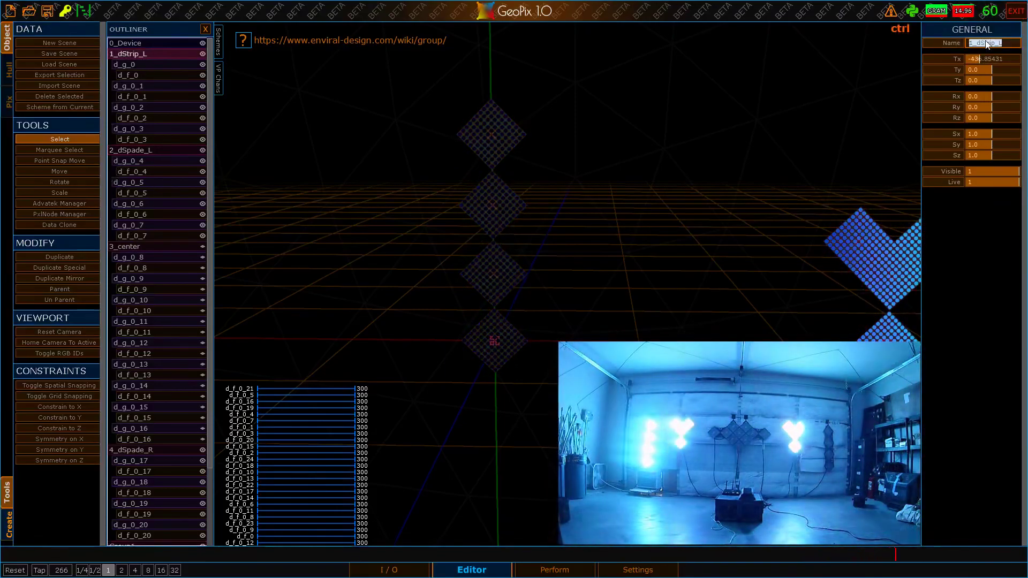
key(ctrl+c)
scroll(128, 369, down, 3)
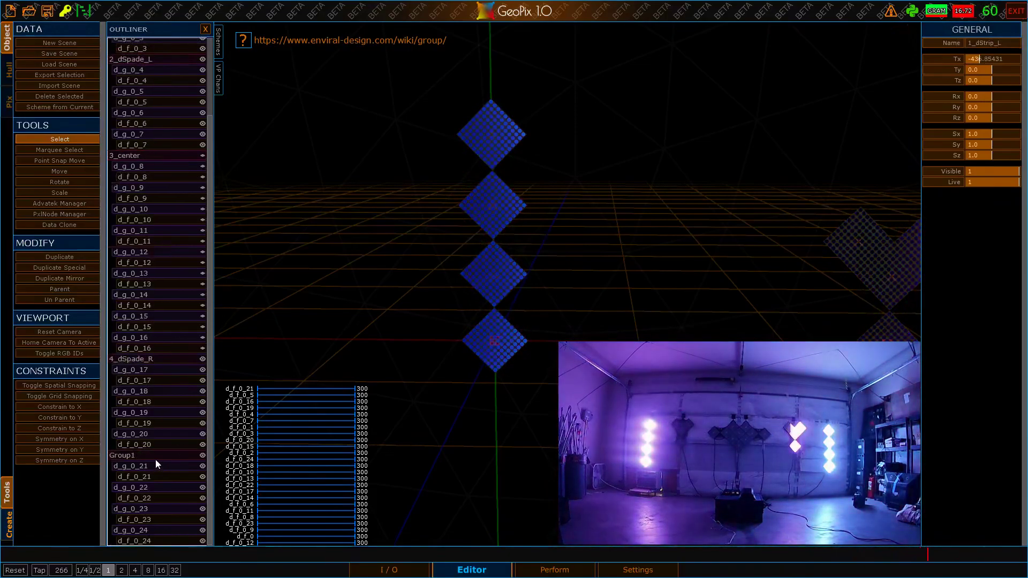
click(155, 456)
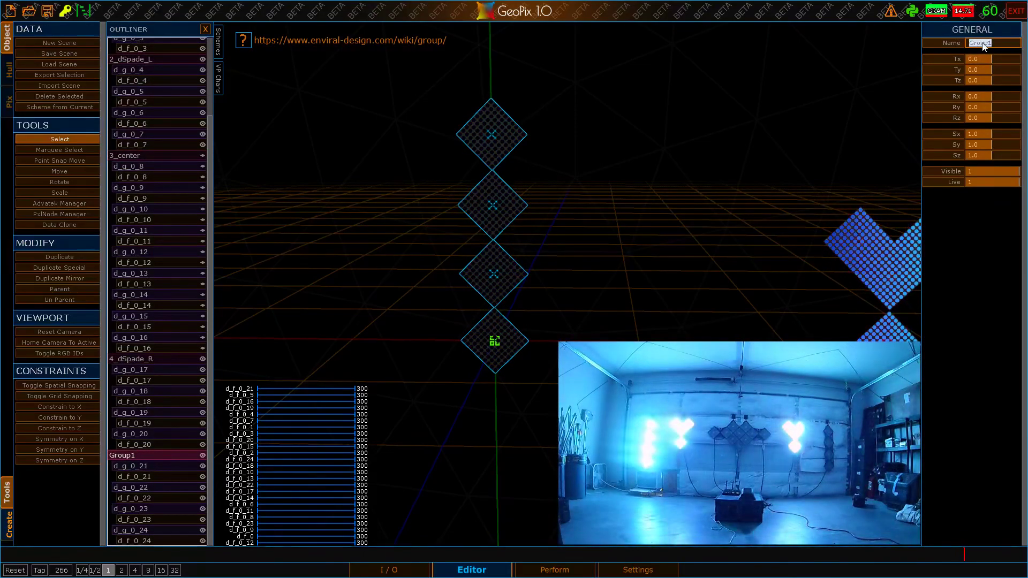
text(1_dStrip_L)
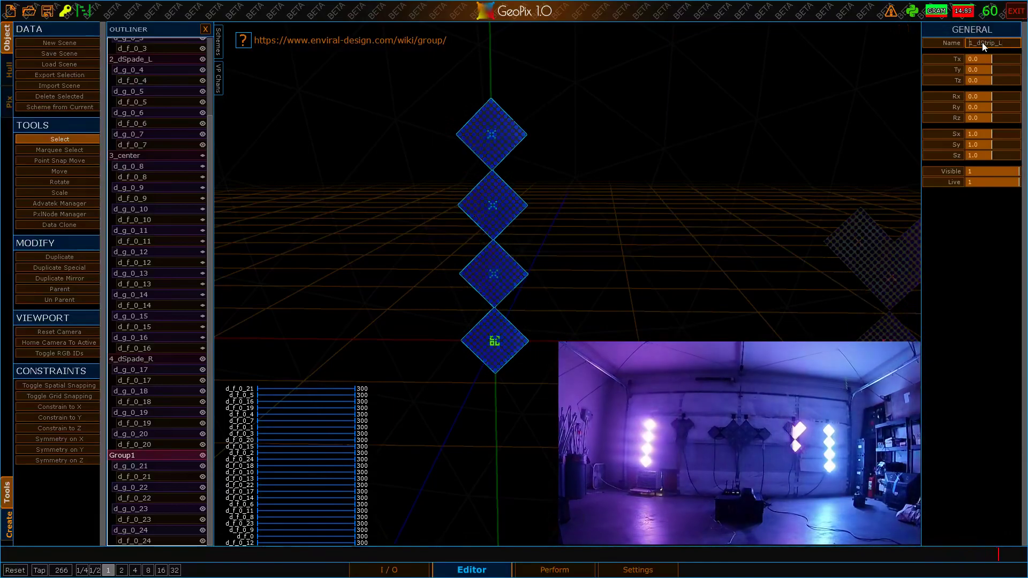
key(shift+Right)
text(5)
key(End)
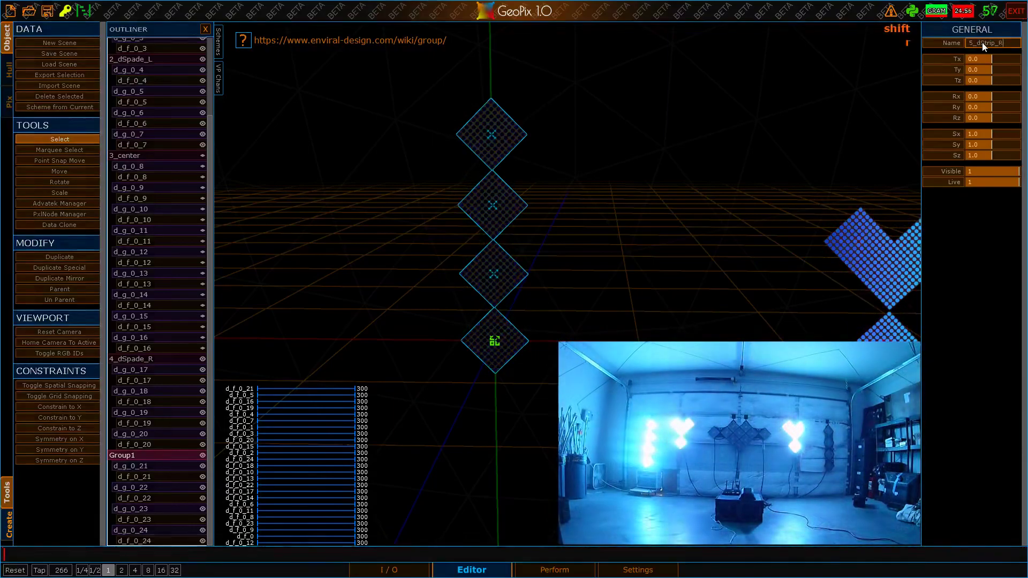
key(Return)
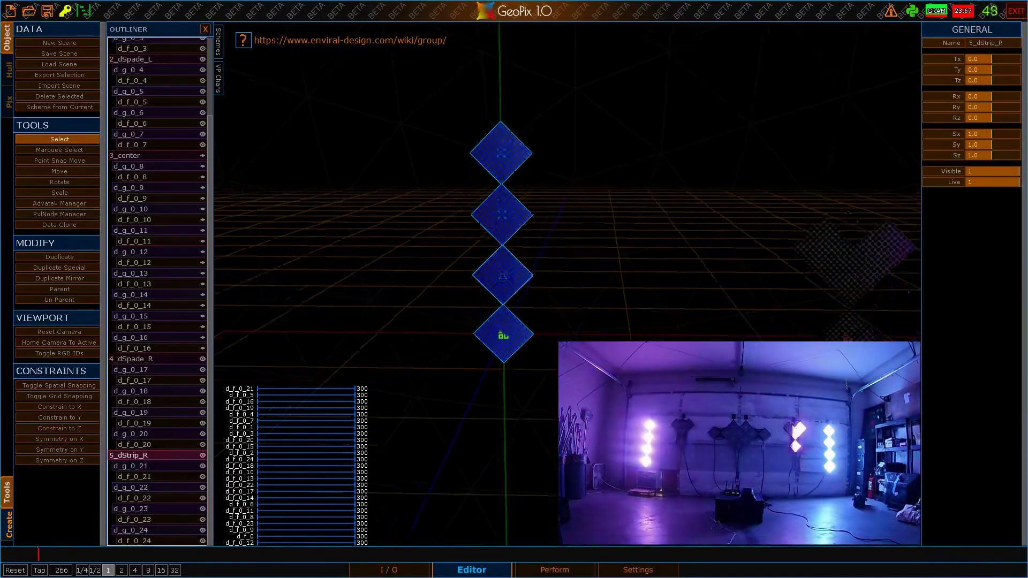
Step: Set the X translation of the 5_dStrip_R group to 400
click(982, 60)
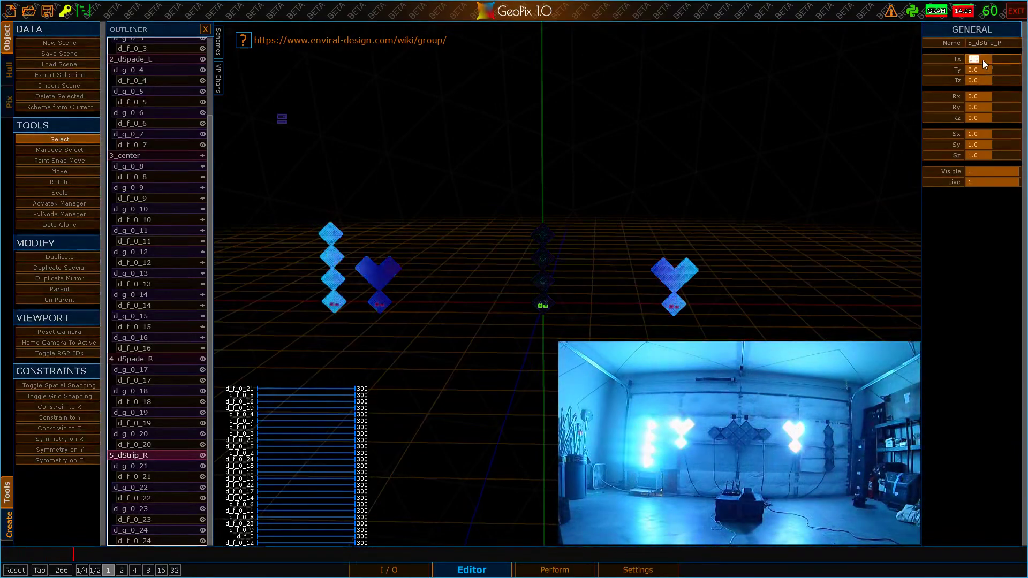
text(400)
key(Return)
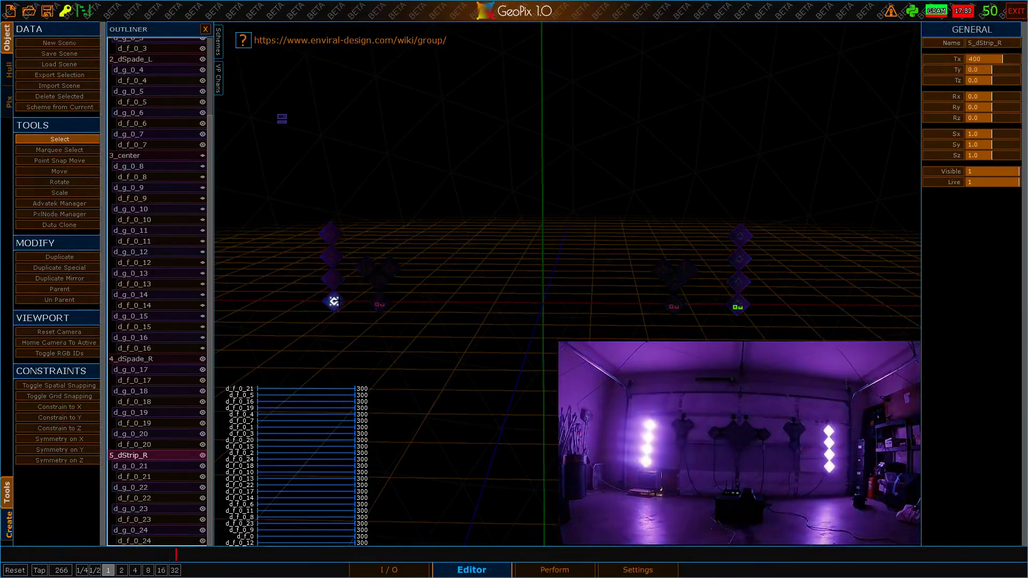
Step: Set the X translation of the 1_dStrip_L group to -400
click(289, 251)
scroll(188, 165, up, 4)
click(161, 54)
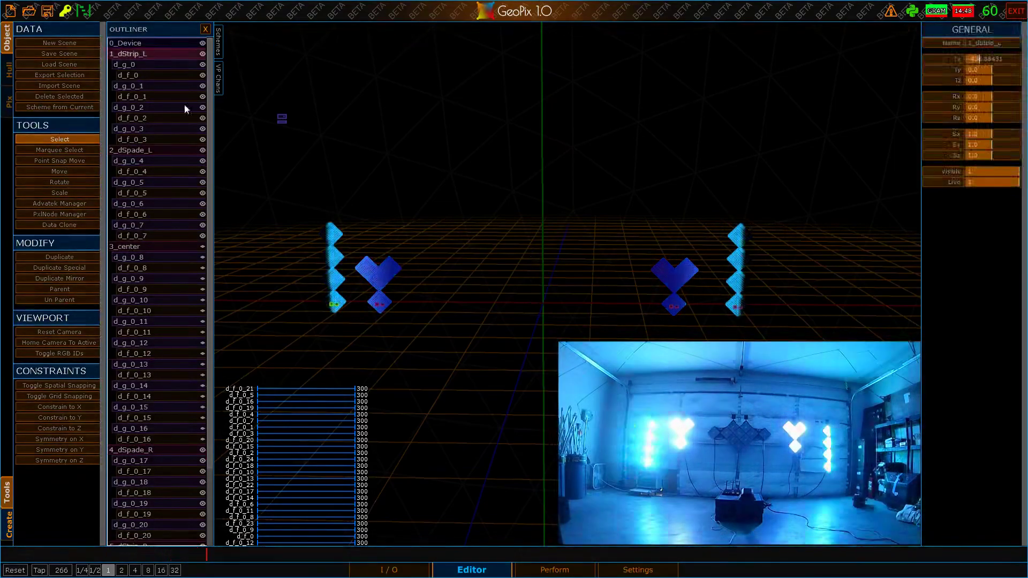
click(1001, 57)
text(-400)
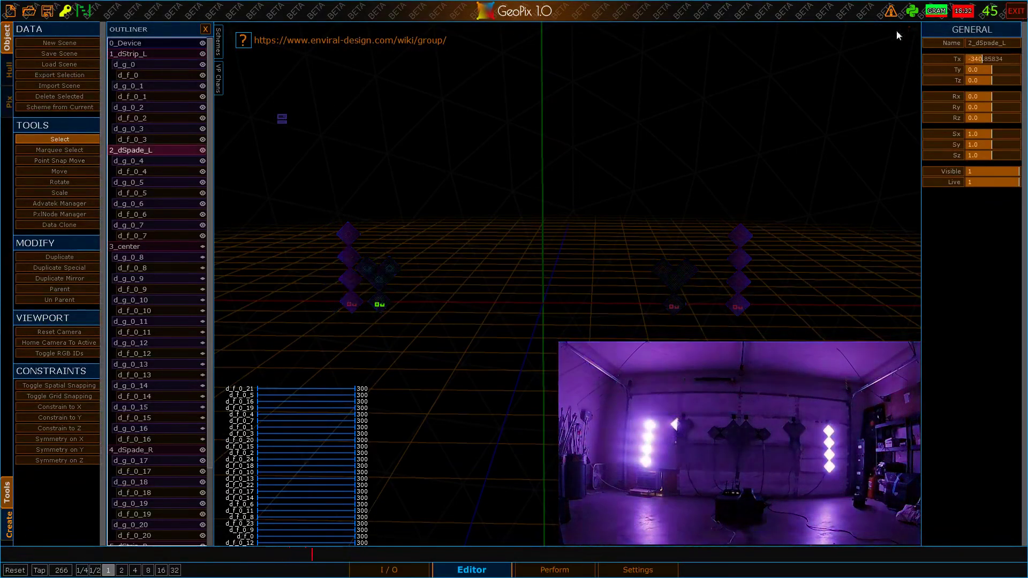
Step: Try X translations of -300 and -200 for the 2_dSpade_L group, and settle on -250
double_click(985, 60)
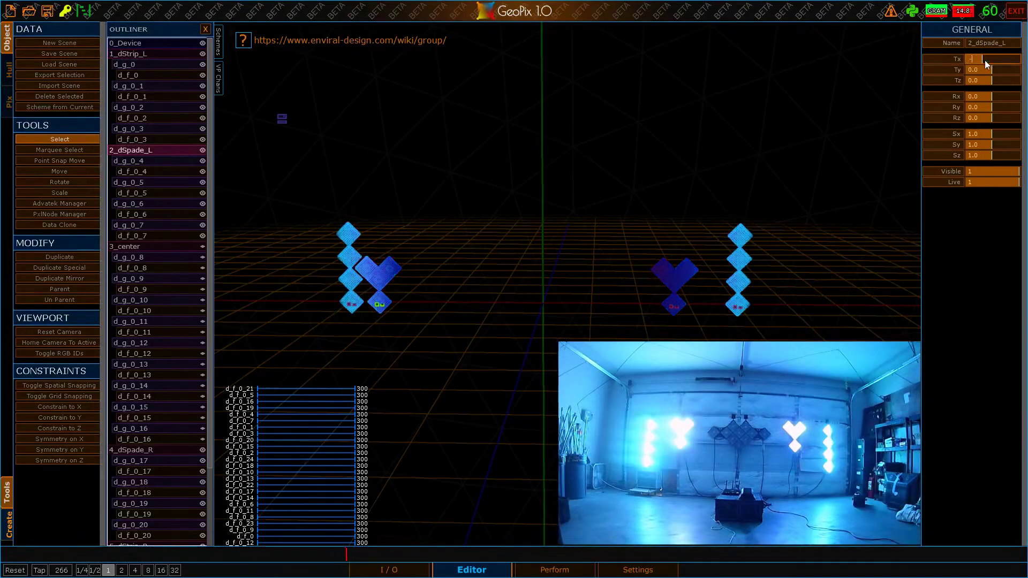
text(-300)
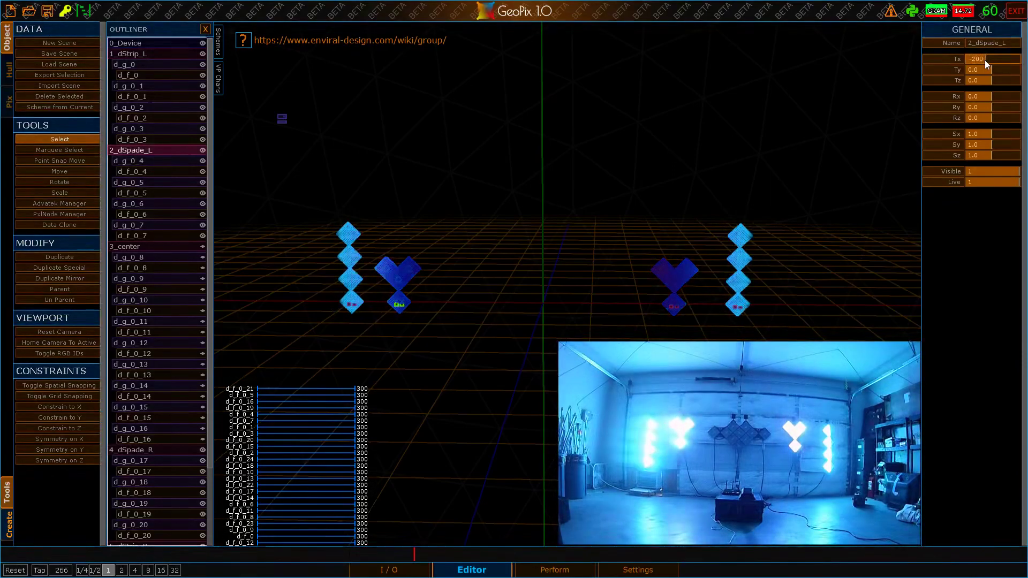
key(Return)
double_click(985, 60)
text(-250)
key(Return)
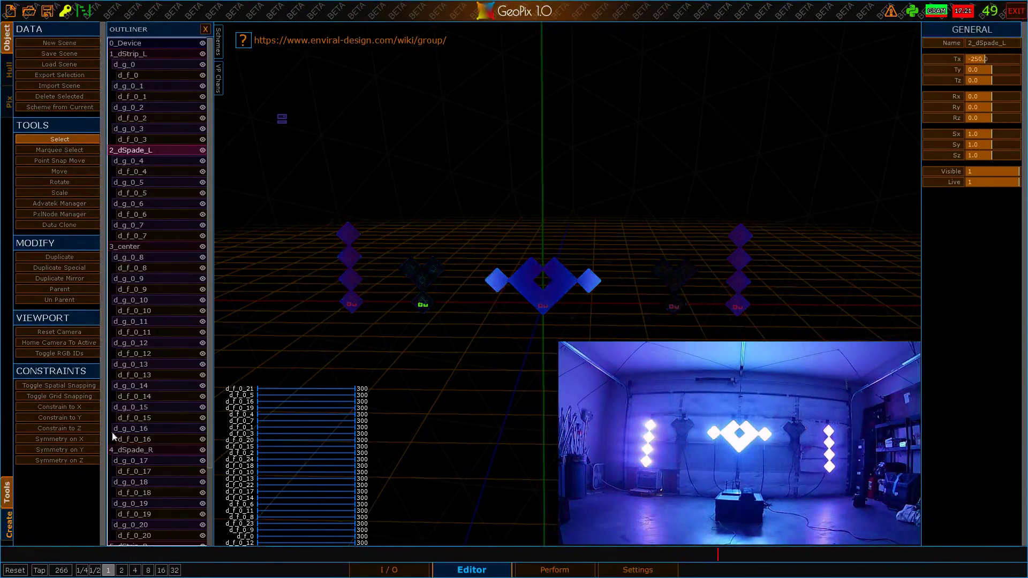
Step: Set the X translation of the 4_dSpade_R group to 250
click(146, 450)
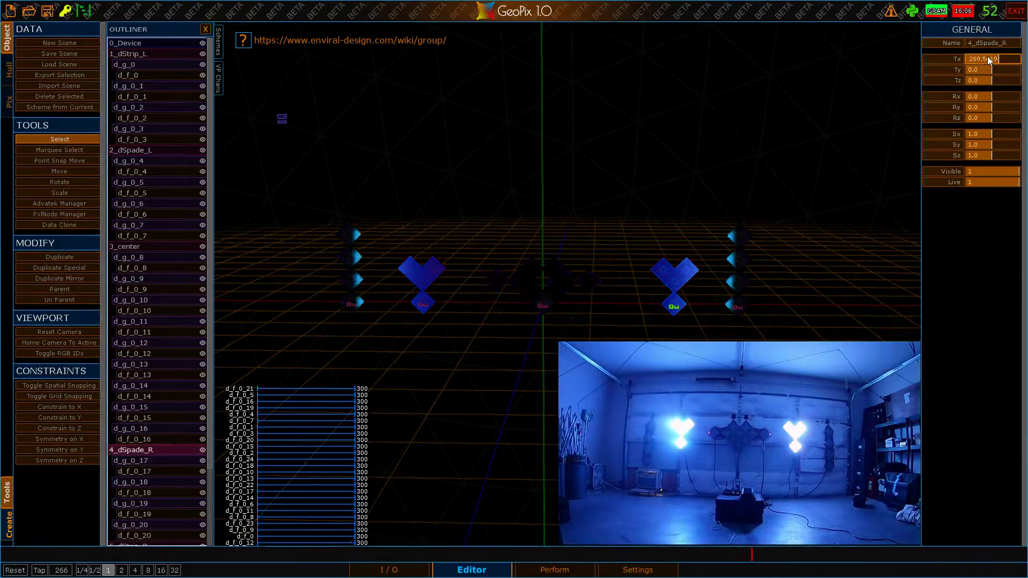
click(988, 58)
text(250)
key(Return)
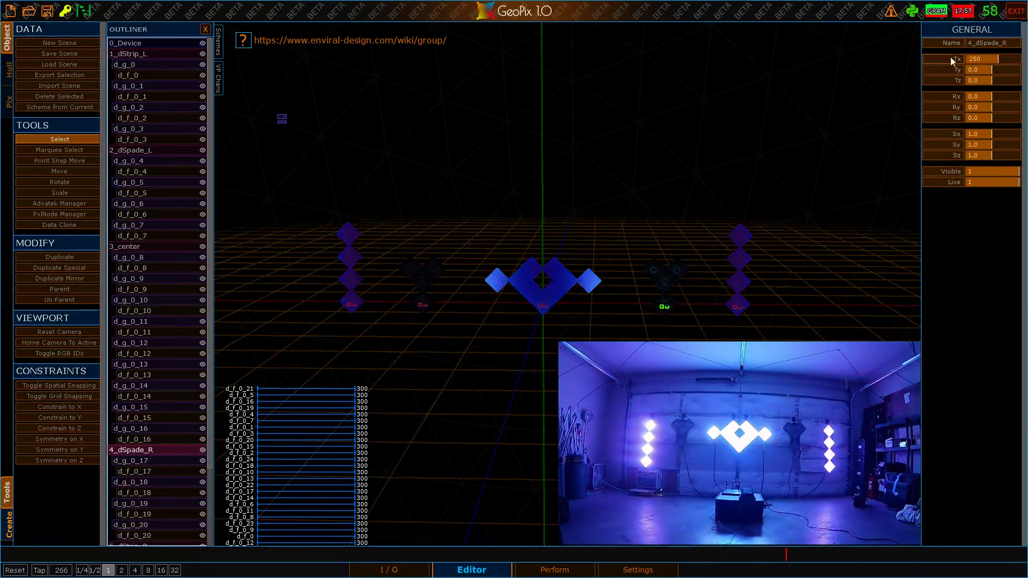
Step: Check the X translations of the 5_dStrip_R and 1_dStrip_L groups and compare the overall layout with the physical installation
scroll(142, 471, down, 3)
click(138, 455)
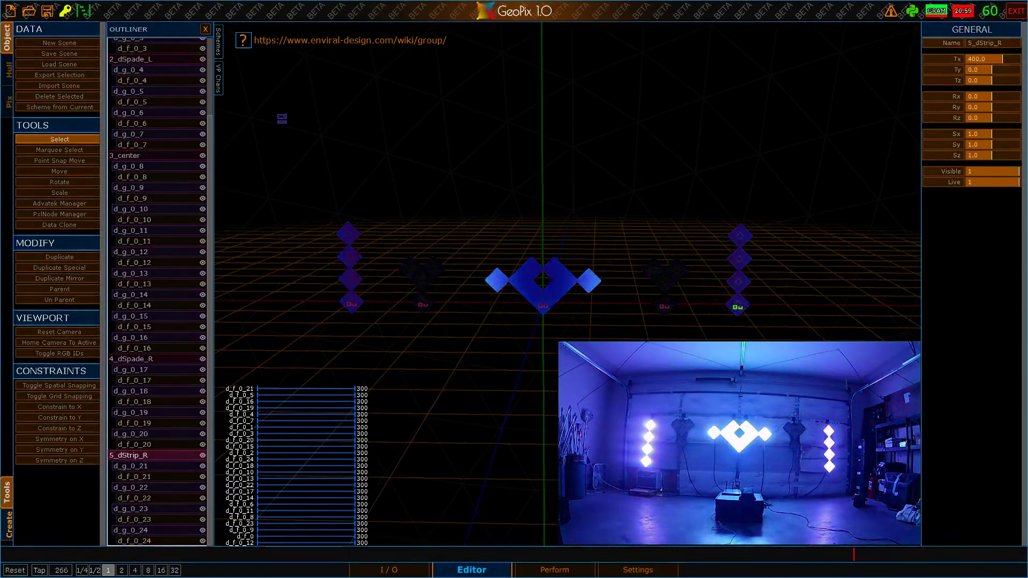
scroll(568, 284, down, 3)
scroll(568, 283, up, 3)
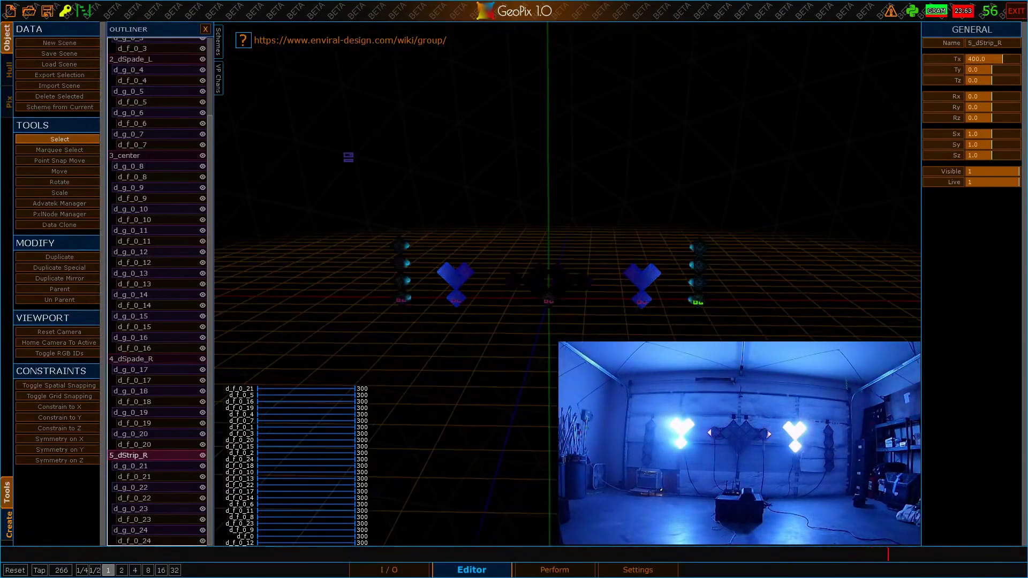
alt+drag(568, 284, 566, 256)
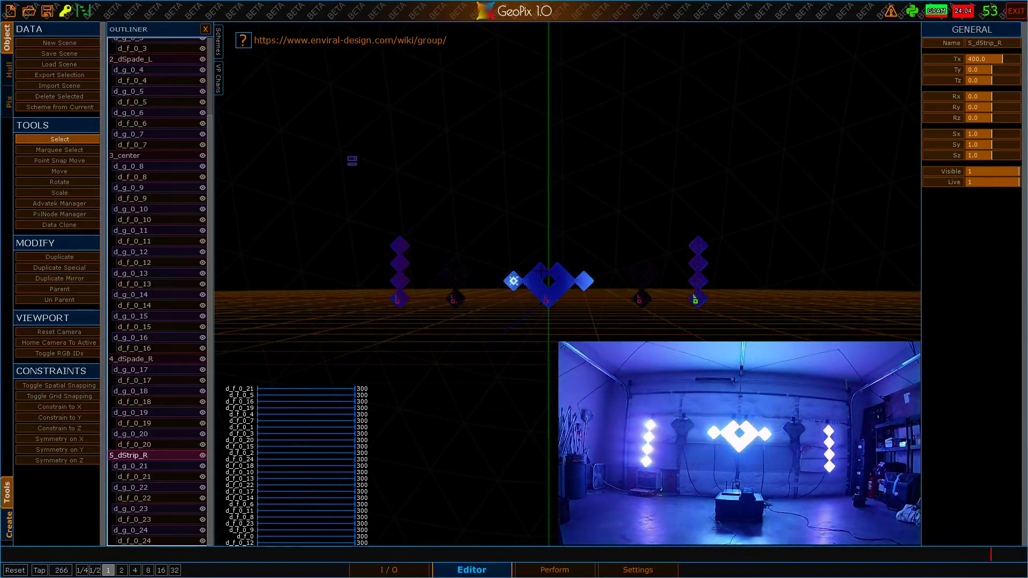
scroll(551, 242, up, 2)
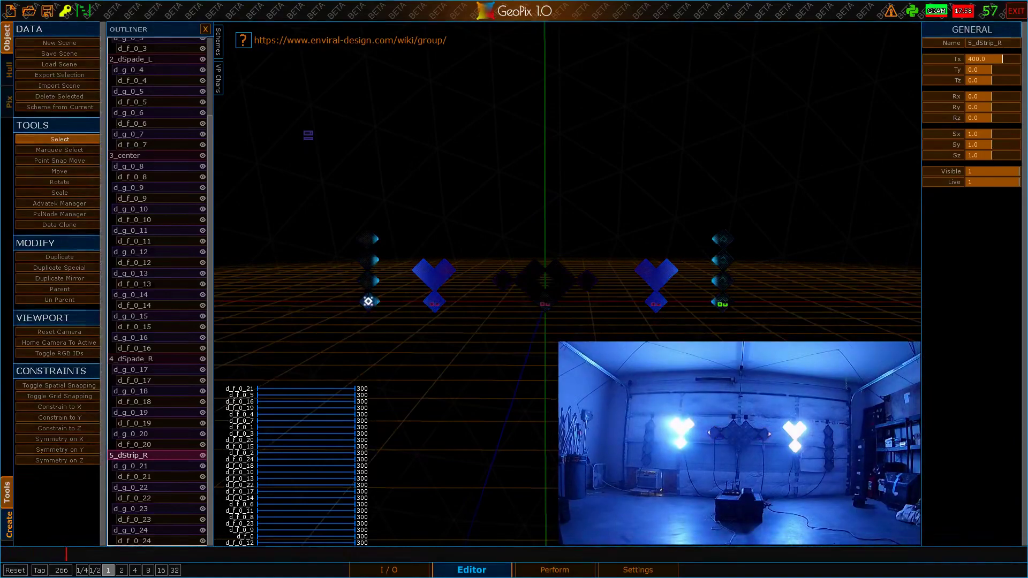
scroll(135, 108, up, 3)
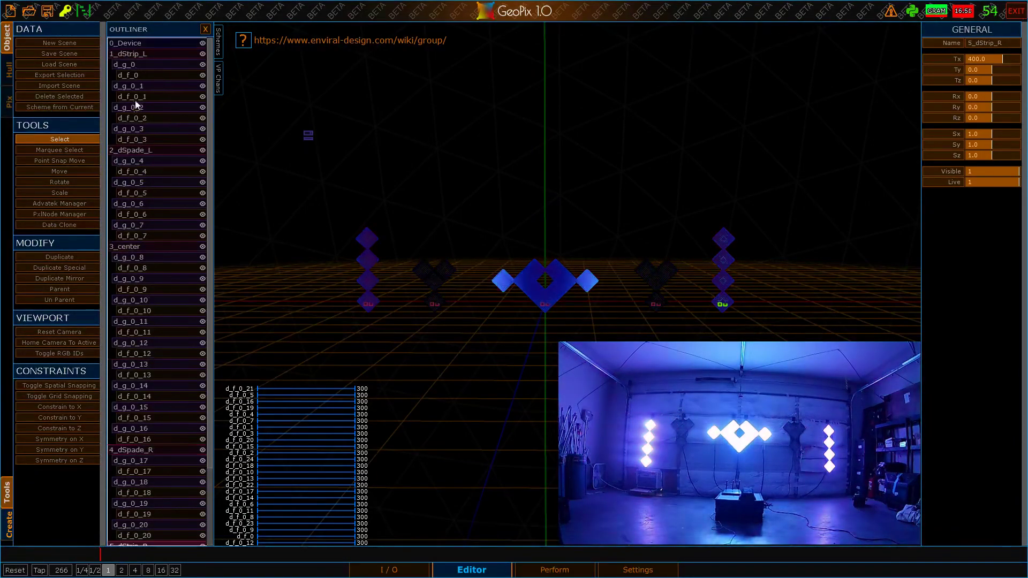
click(152, 53)
scroll(149, 246, down, 3)
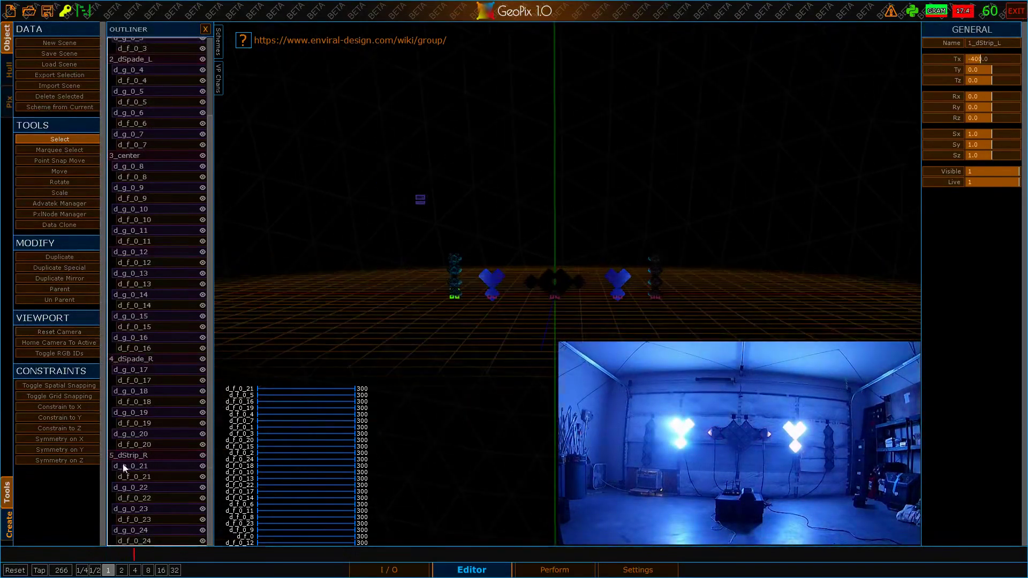
Step: Set the Y translation of the 5_dStrip_R and 1_dStrip_L groups to -75
click(127, 454)
alt+drag(520, 278, 650, 205)
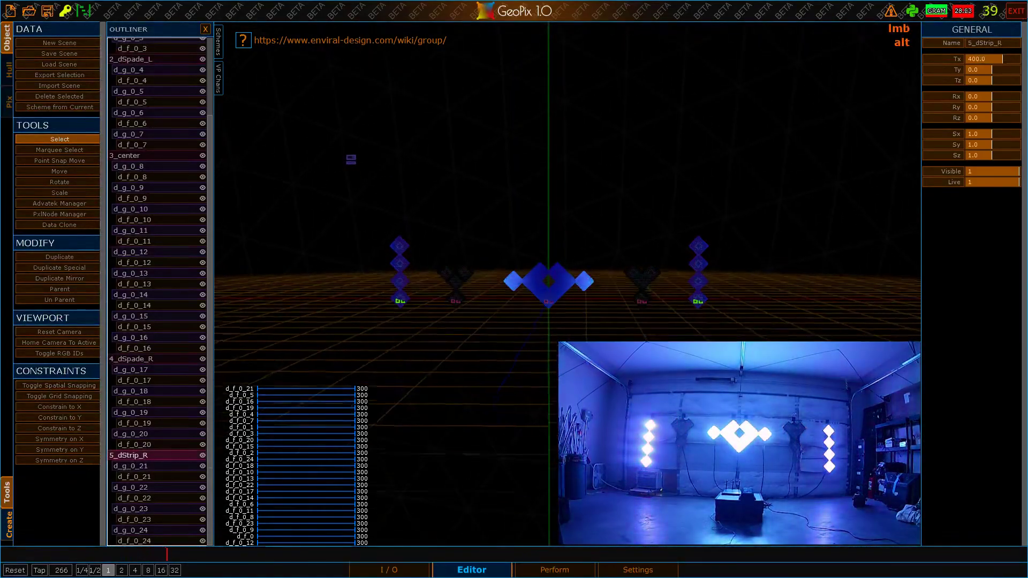
click(996, 71)
text(-)
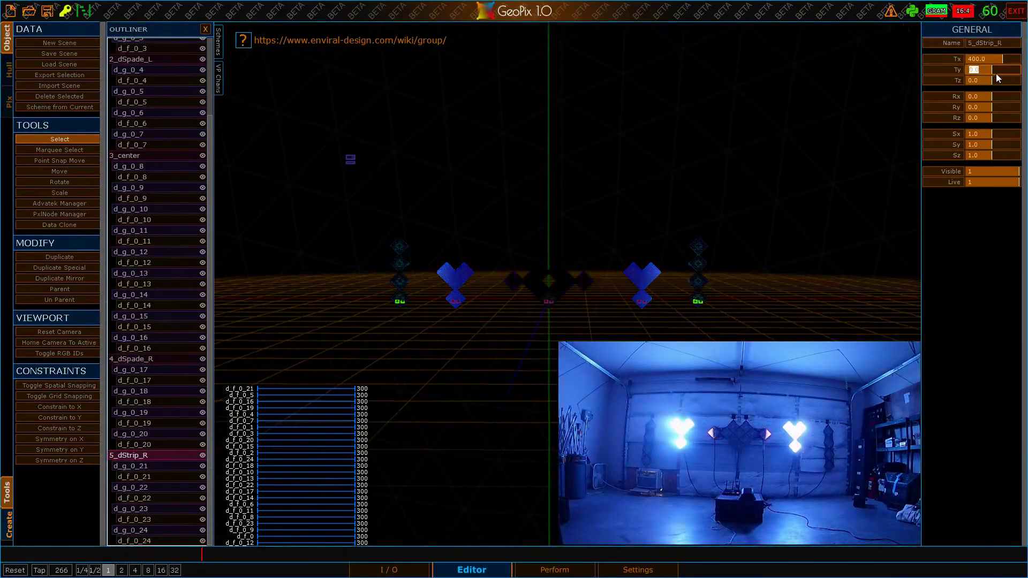
text(75)
key(Return)
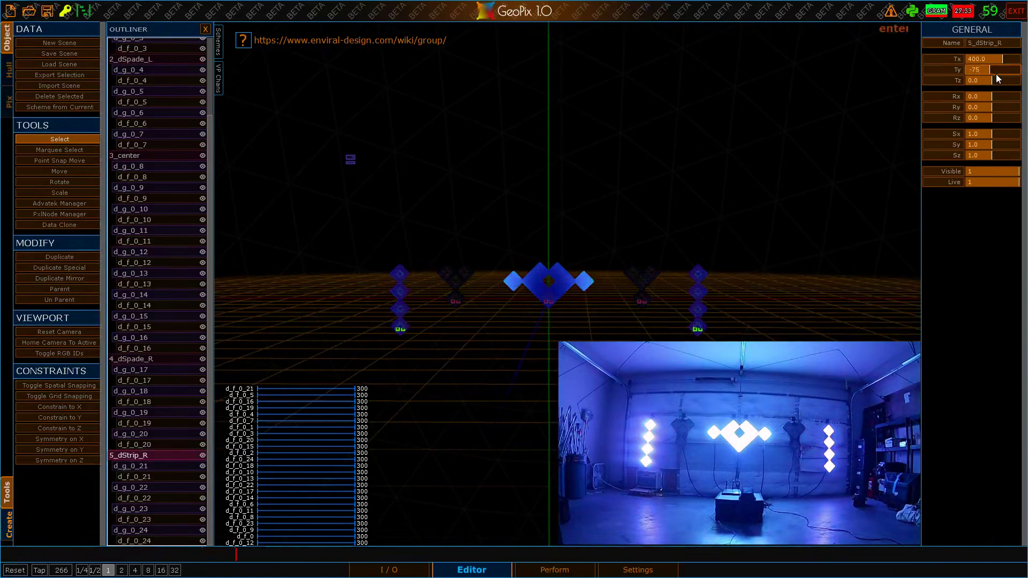
Step: Compare the height and spacing of the two outer strips with the camera view of the physical installation
scroll(567, 284, up, 3)
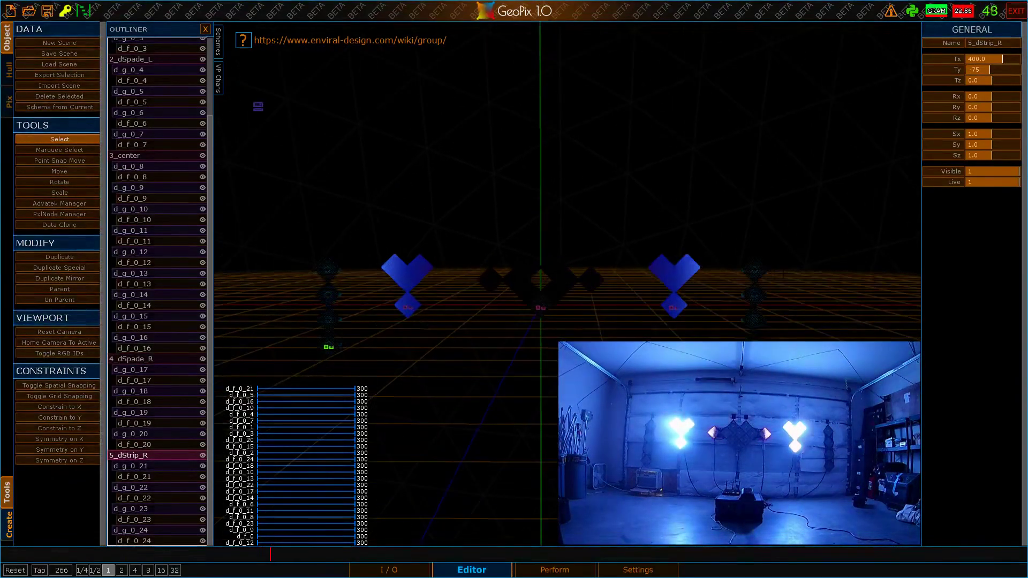
scroll(568, 284, down, 3)
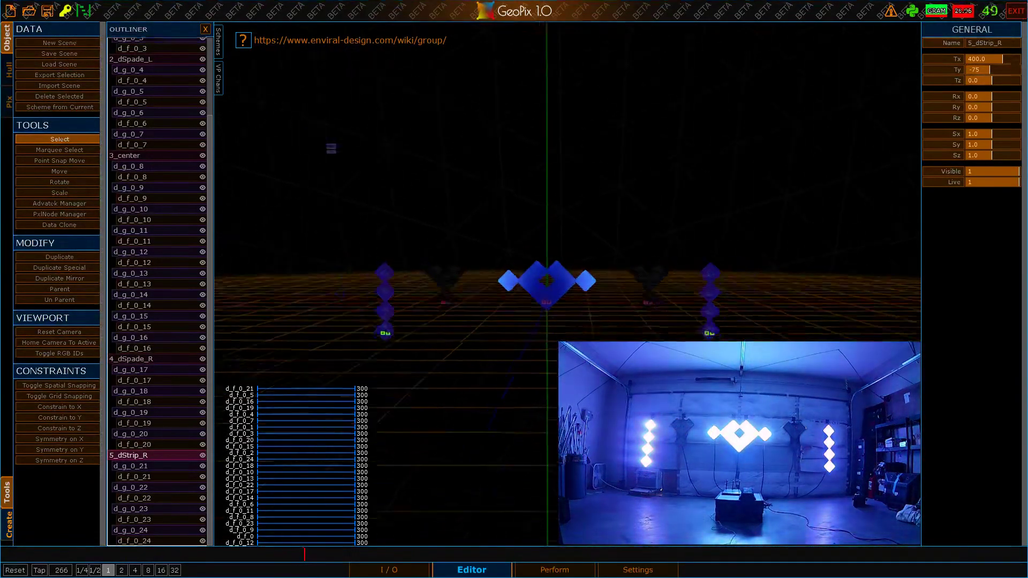
mouse_move(568, 284)
alt+right_down()
mouse_move(571, 324)
mouse_move(574, 276)
alt+right_up()
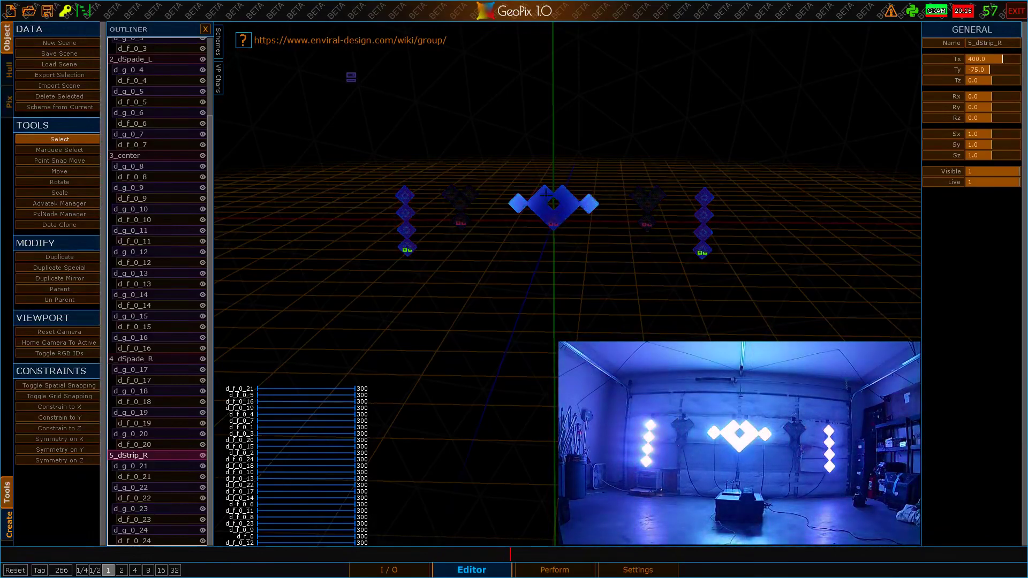
mouse_move(403, 166)
alt+mouse_down()
mouse_move(445, 167)
mouse_move(404, 164)
alt+mouse_up()
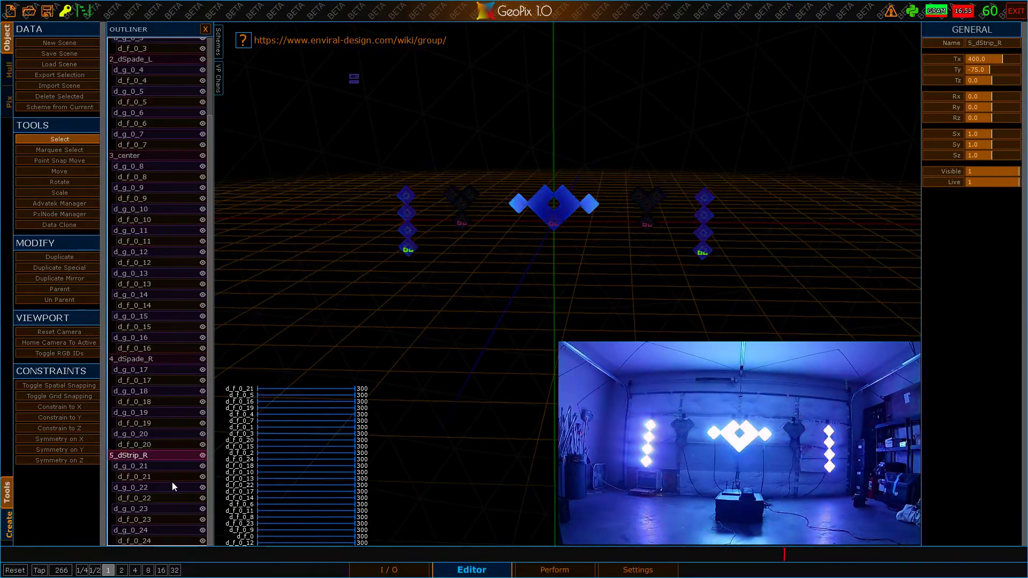
scroll(131, 502, up, 3)
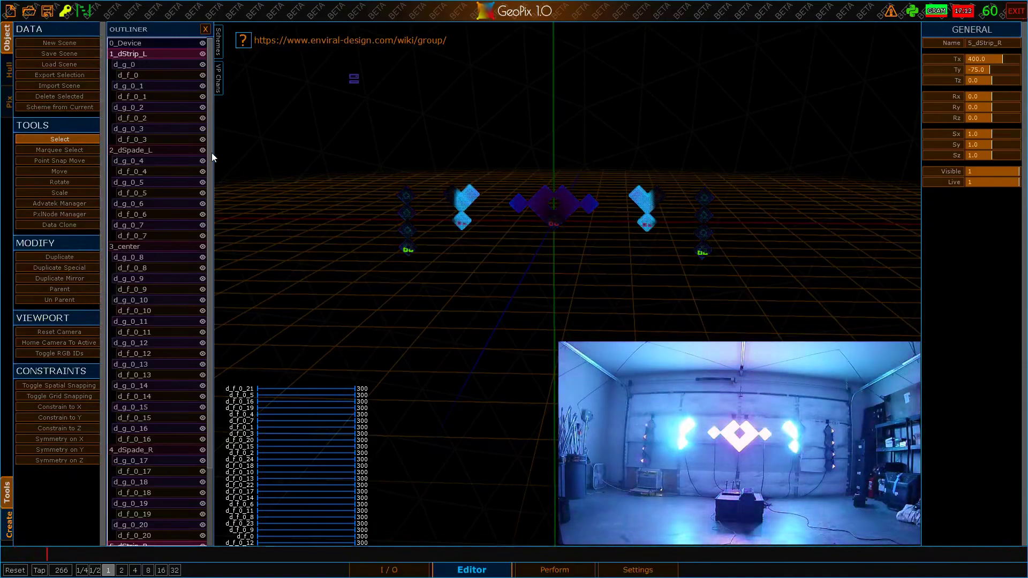
scroll(490, 176, up, 5)
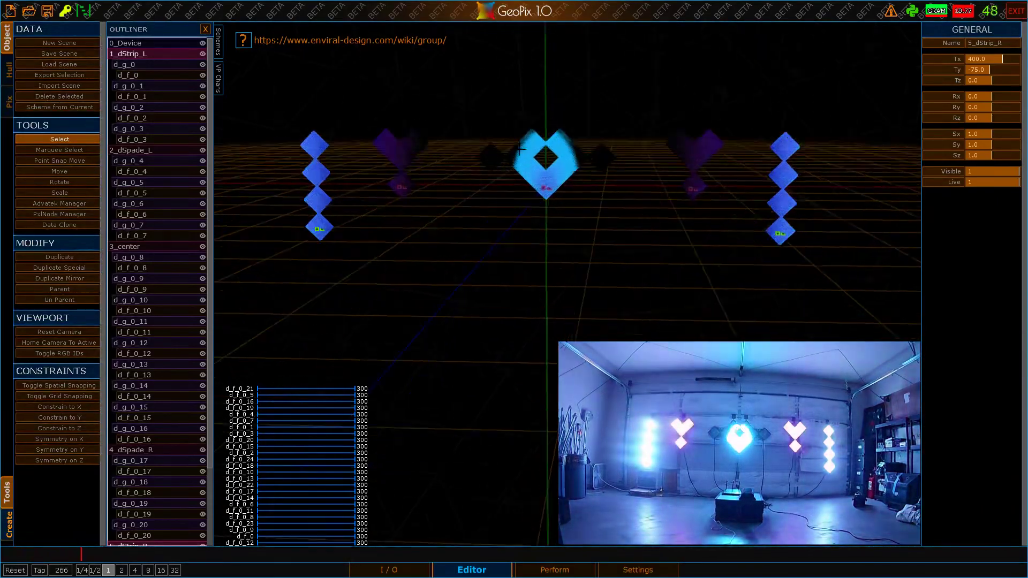
scroll(522, 147, up, 2)
alt+drag(585, 153, 584, 201)
alt+scroll(583, 196, down, 3)
alt+middle_drag(584, 202, 599, 214)
alt+drag(599, 213, 602, 197)
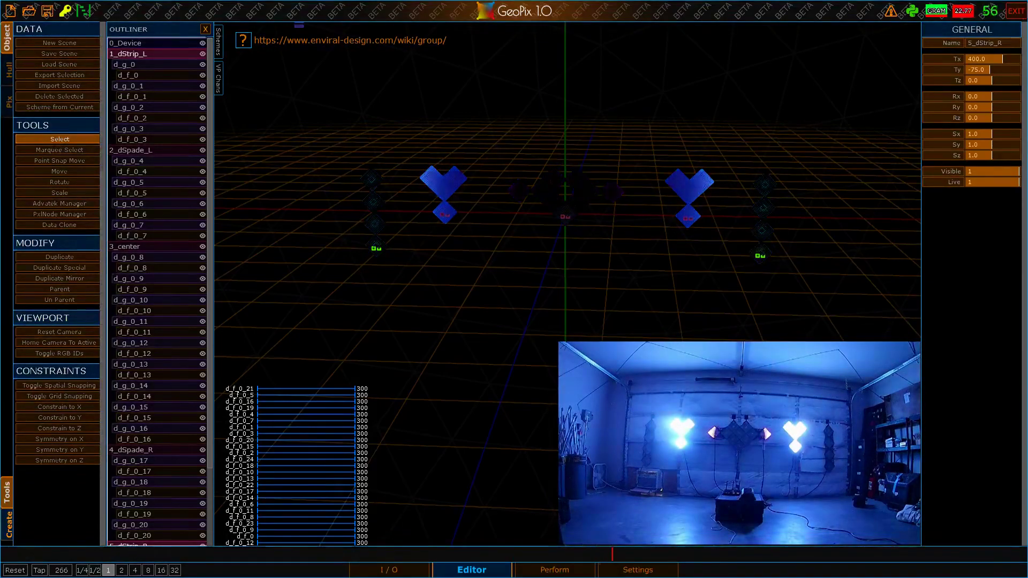
Step: Examine the planes and fixture pixels of the 1_dStrip_L group up close, then review the whole arrangement
alt+right_drag(105, 297, 102, 409)
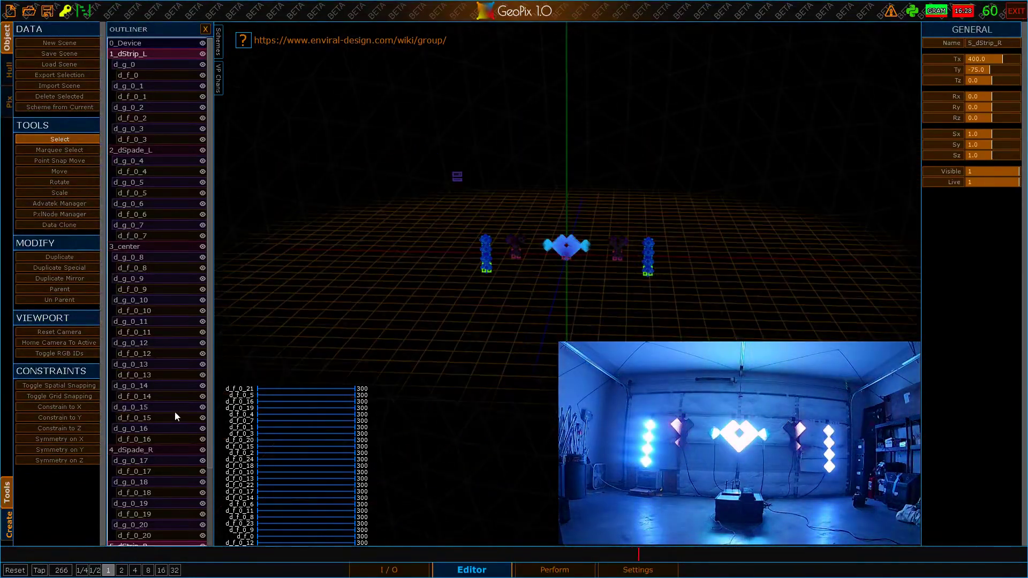
alt+right_drag(205, 391, 541, 187)
alt+scroll(541, 188, up, 5)
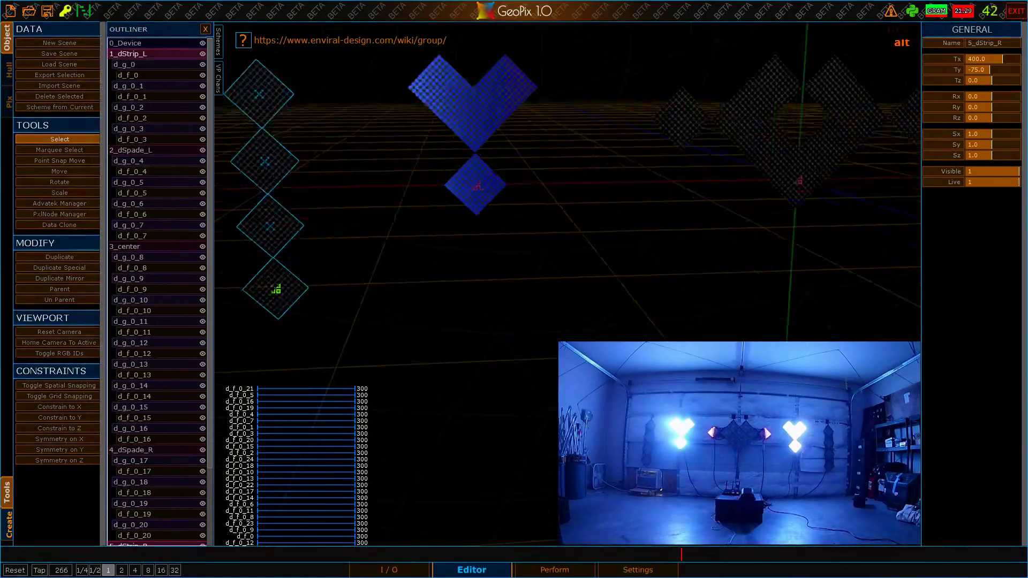
alt+drag(541, 188, 575, 187)
alt+right_drag(576, 188, 673, 210)
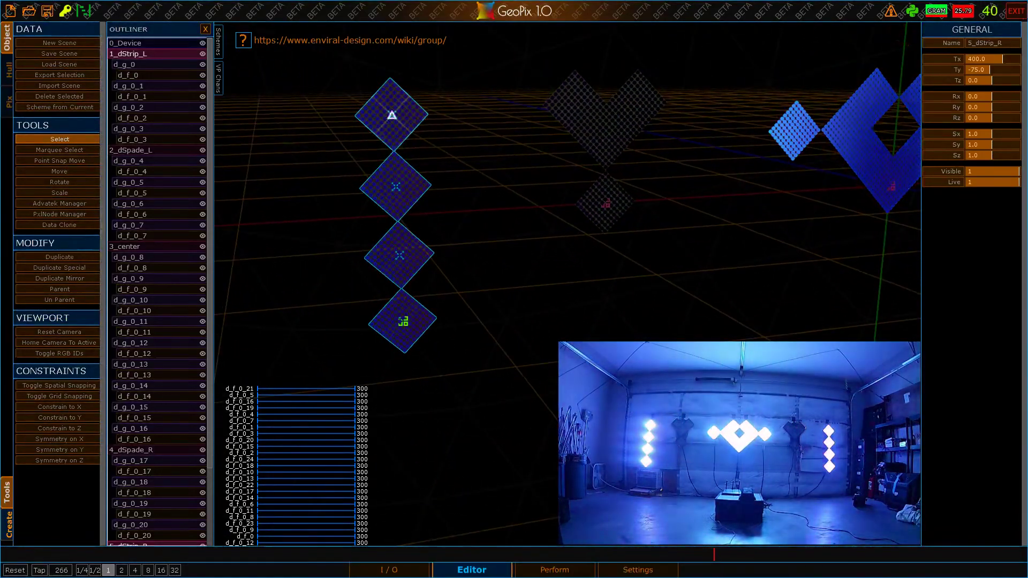
alt+drag(393, 115, 465, 154)
alt+scroll(464, 154, up, 4)
alt+right_drag(411, 138, 513, 215)
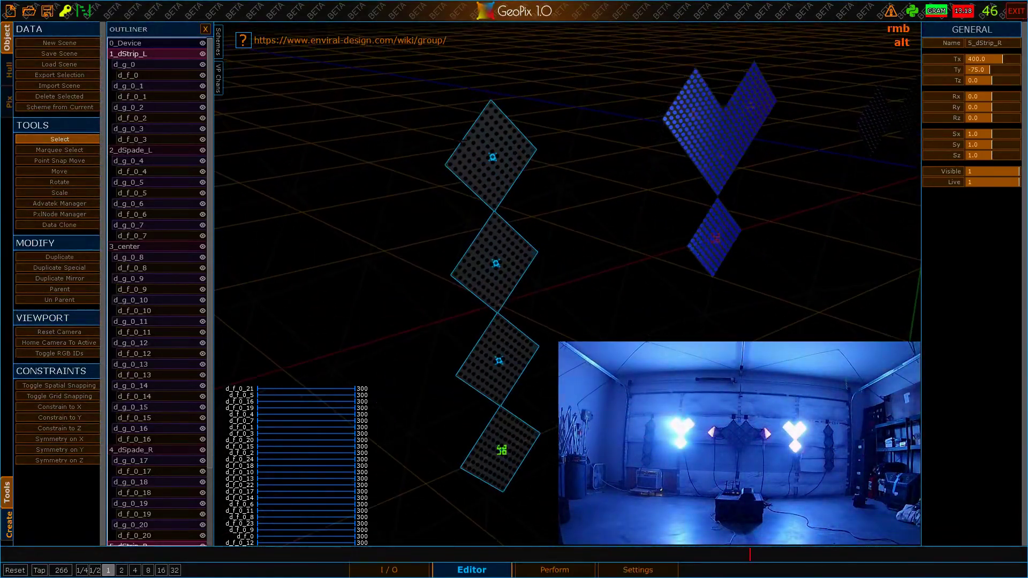
alt+scroll(514, 215, up, 5)
alt+right_drag(371, 95, 441, 229)
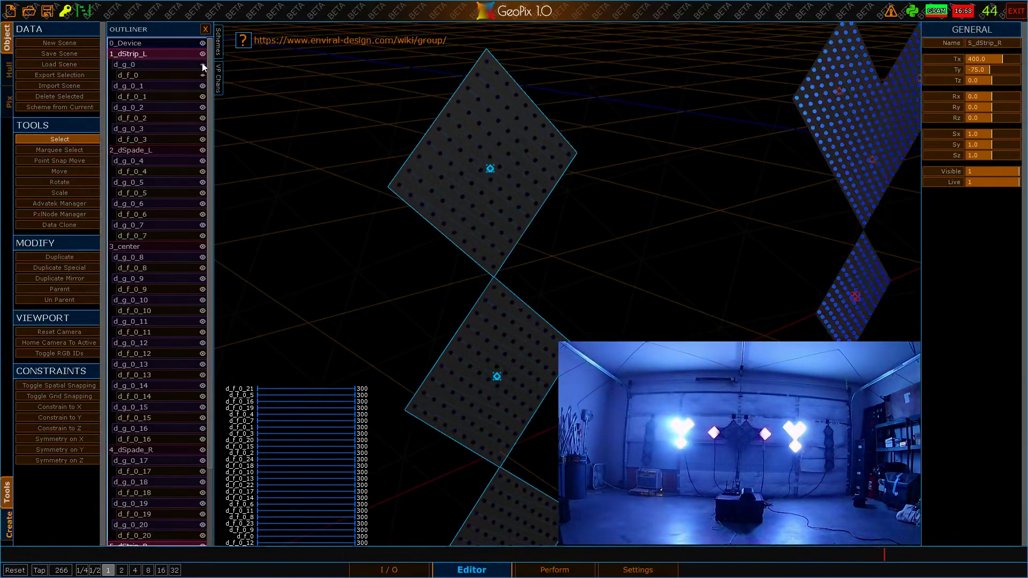
scroll(730, 218, down, 8)
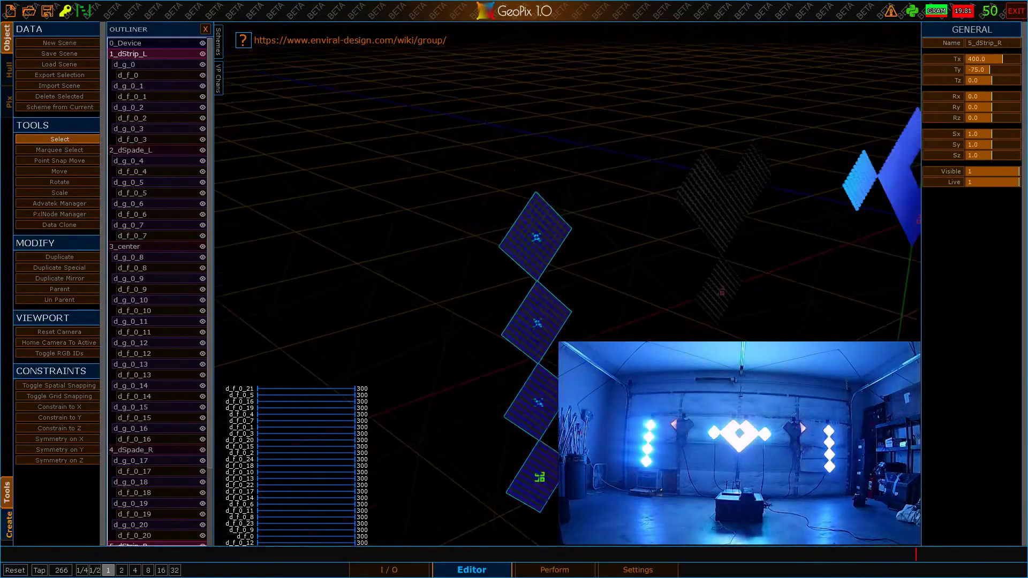
alt+drag(730, 218, 619, 180)
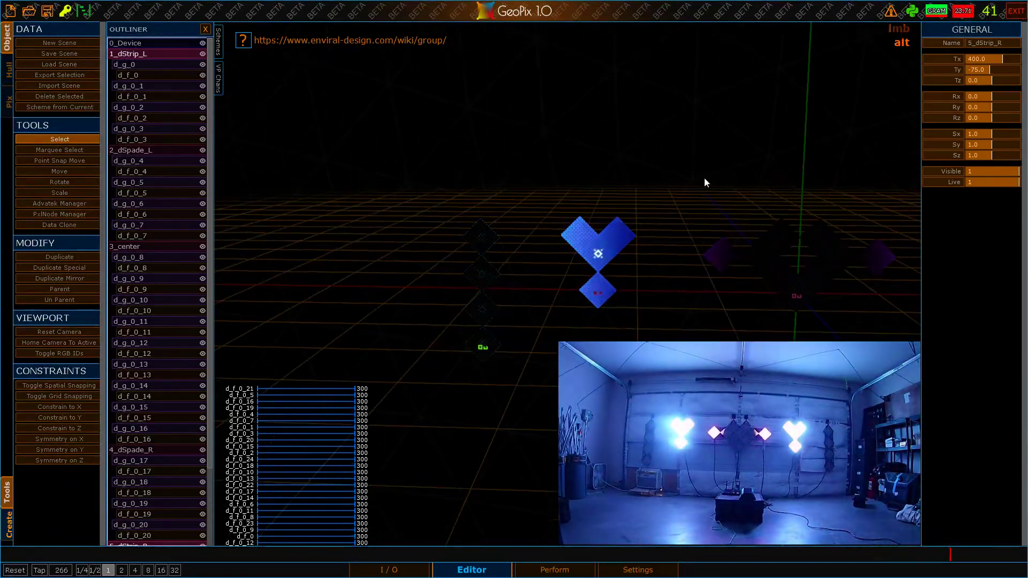
alt+middle_drag(619, 180, 514, 155)
alt+drag(514, 155, 495, 151)
alt+right_drag(495, 151, 437, 138)
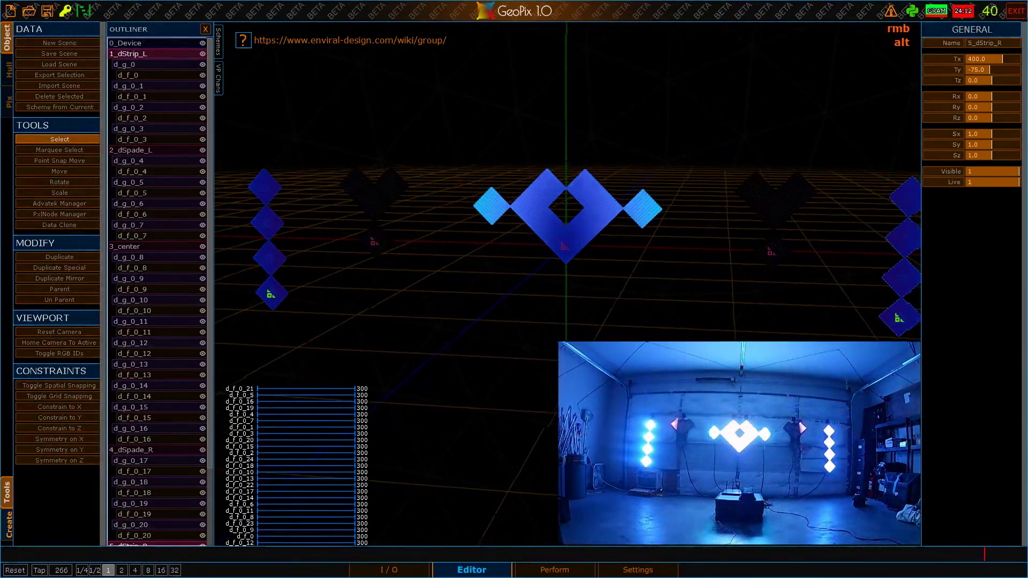
alt+drag(437, 138, 450, 139)
alt+right_drag(450, 140, 427, 122)
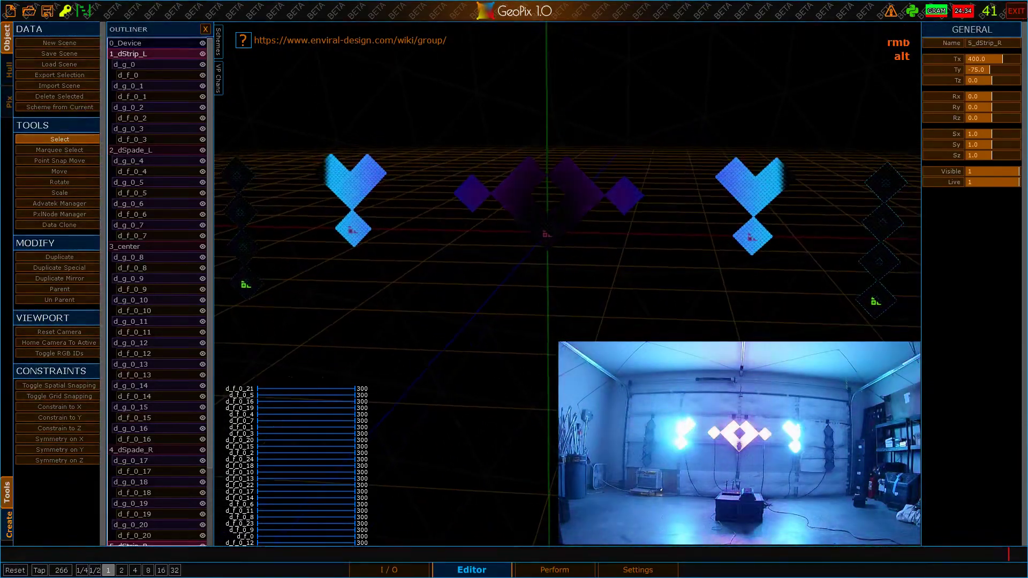
alt+drag(427, 122, 471, 127)
alt+right_drag(471, 127, 546, 141)
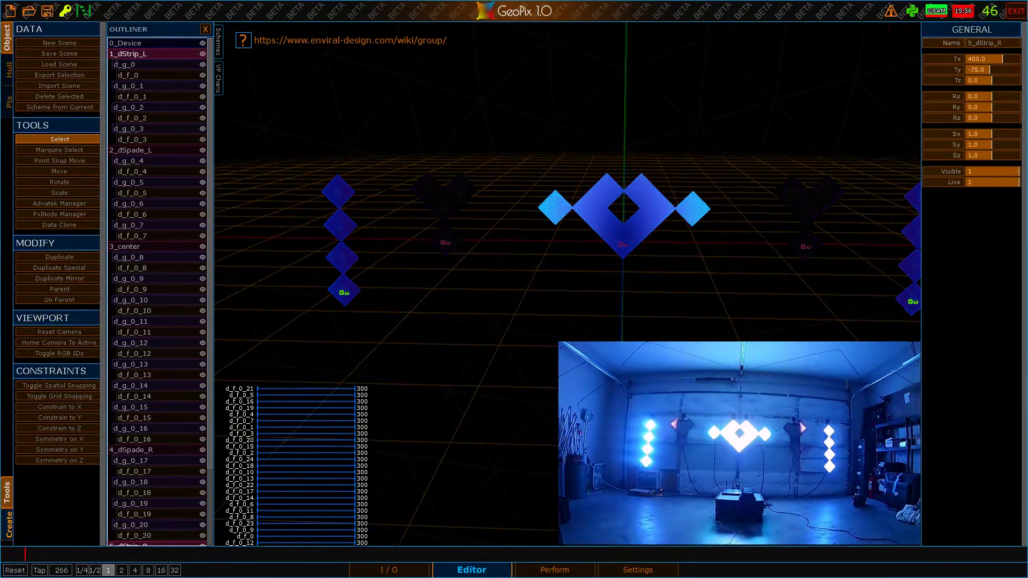
alt+drag(545, 141, 562, 152)
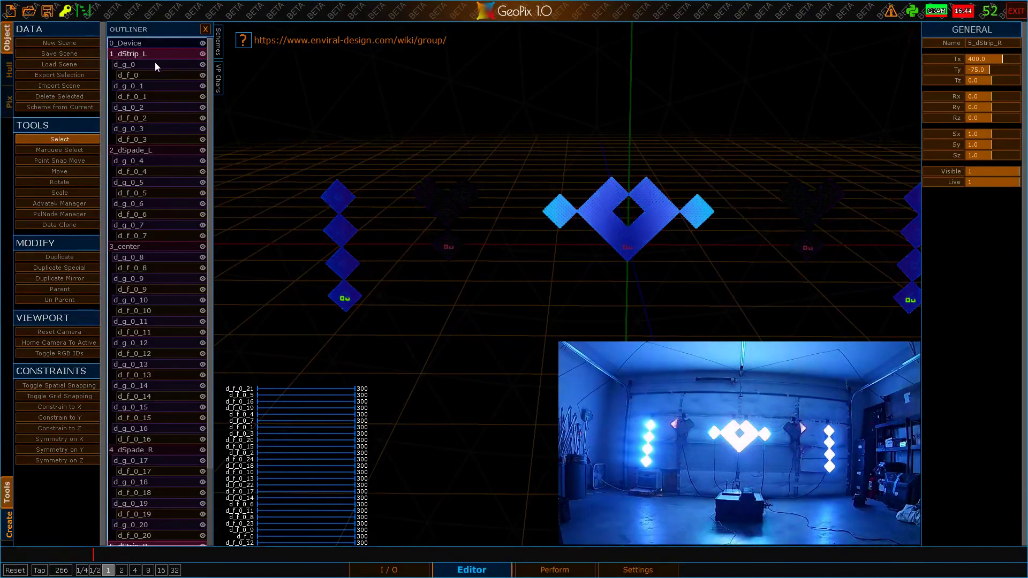
Step: Inspect the d_g_0 plane and the d_f_0 and d_f_0_1 fixtures nested in the 1_dStrip_L group
click(155, 63)
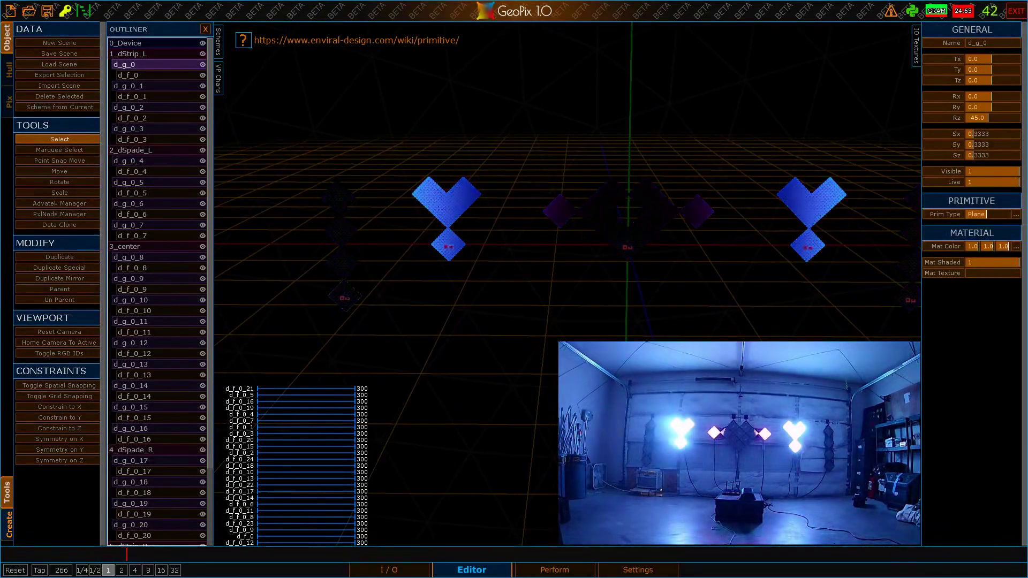
alt+right_drag(515, 139, 712, 128)
alt+scroll(542, 134, up, 4)
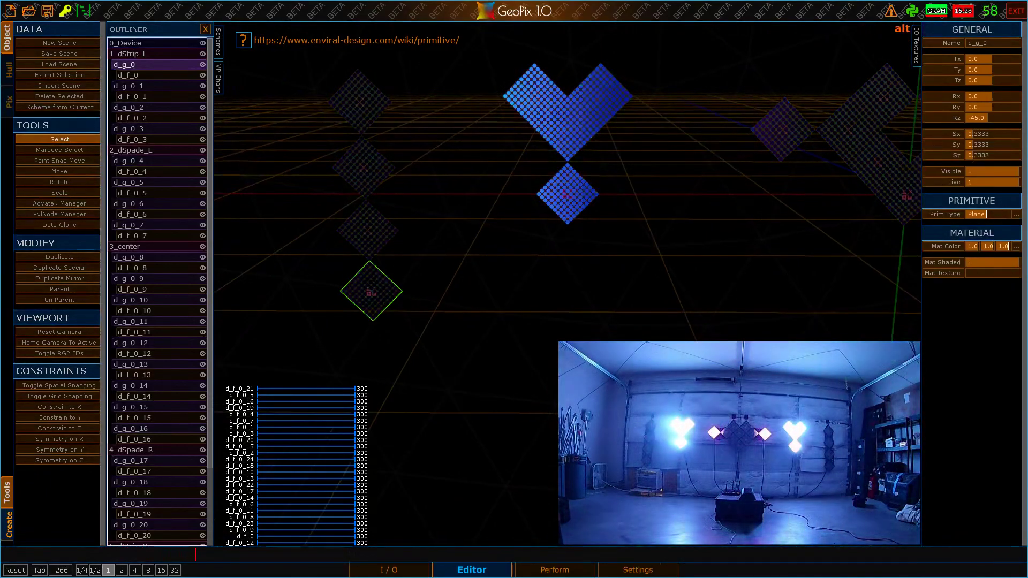
click(160, 76)
click(158, 96)
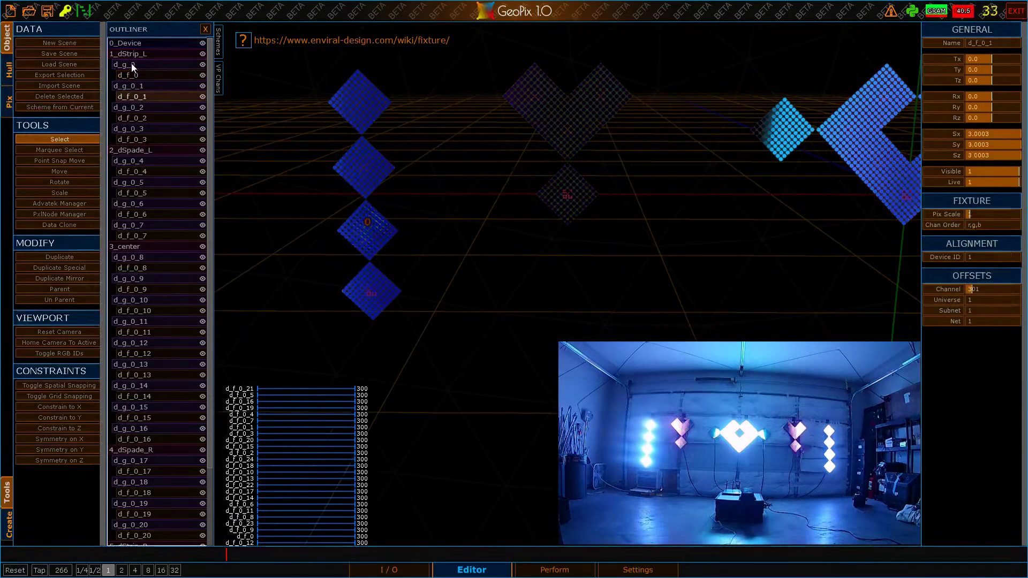
click(131, 63)
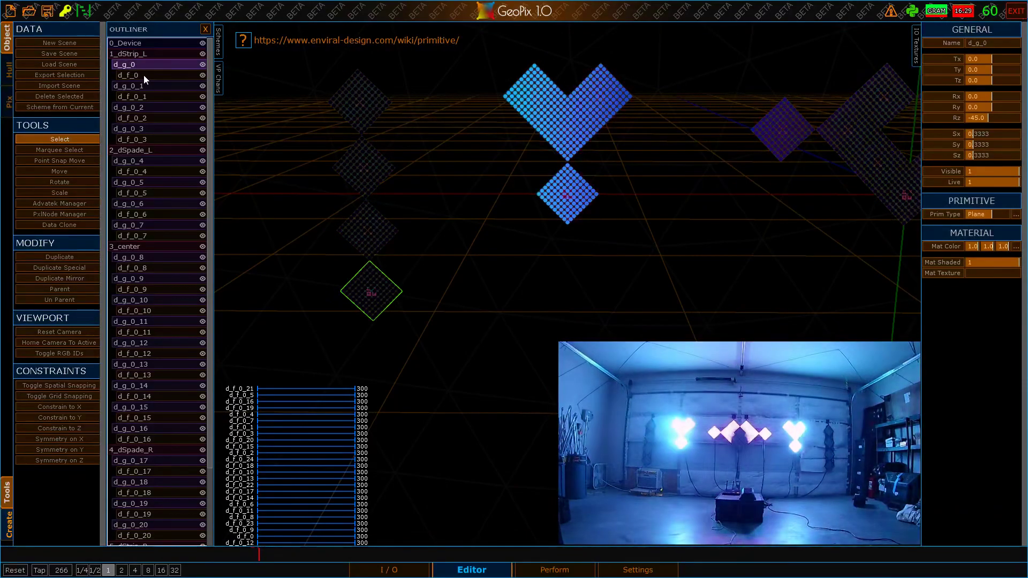
Step: Parent fixtures d_f_0 through d_f_0_3 directly to the 1_dStrip_L group and delete its planes d_g_0 through d_g_0_3
click(148, 75)
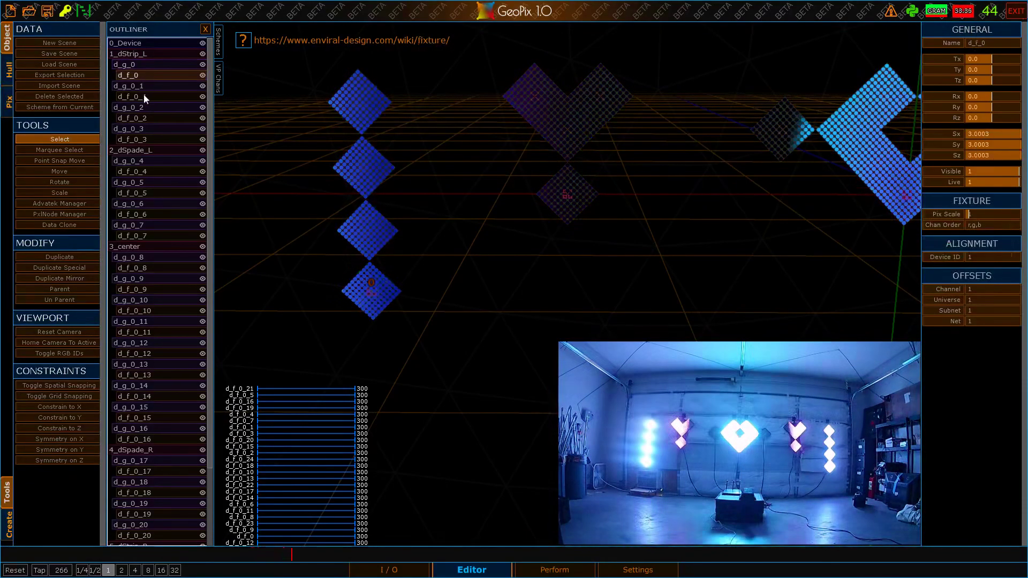
shift+click(144, 96)
shift+click(155, 116)
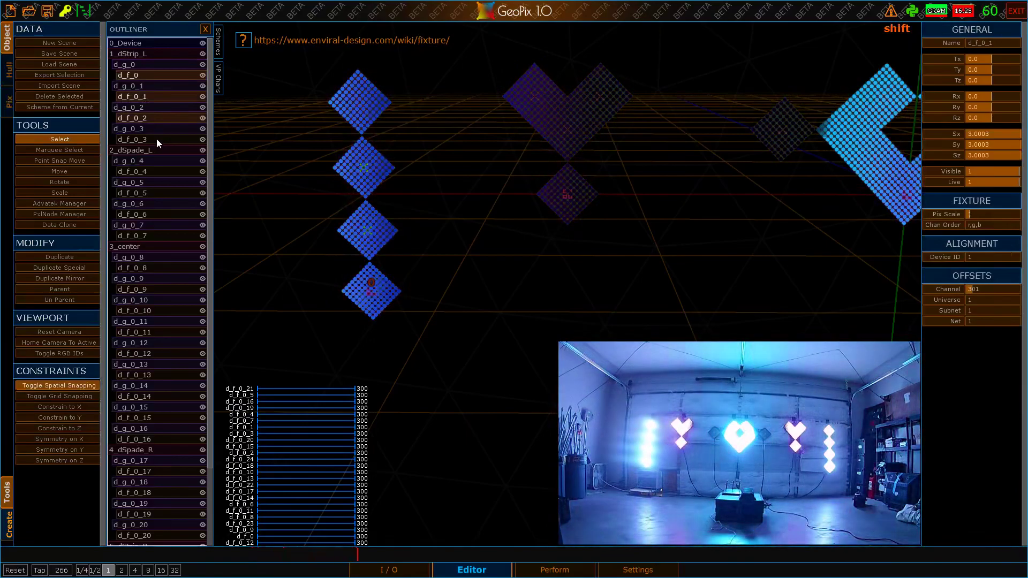
shift+click(156, 138)
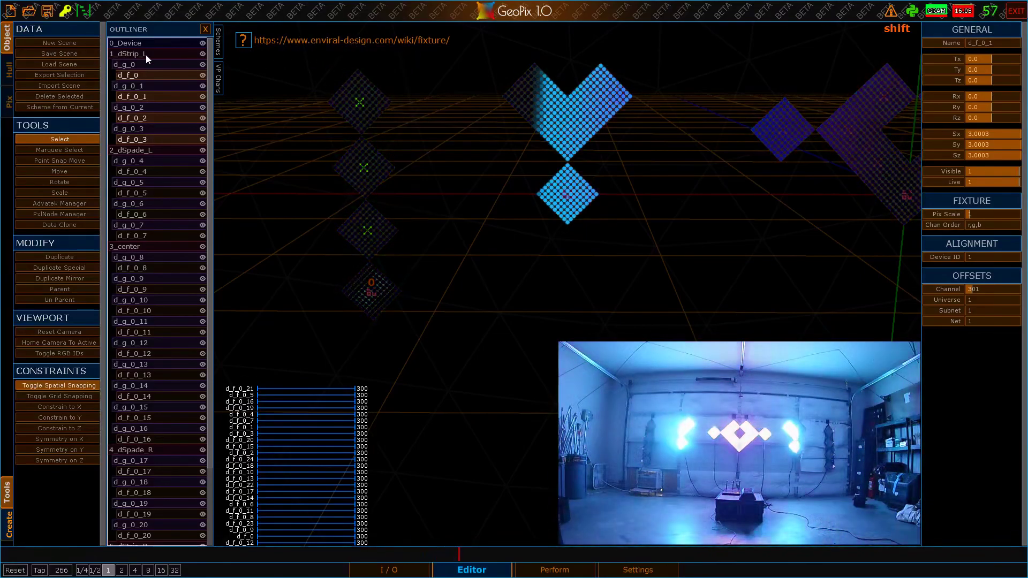
shift+click(146, 54)
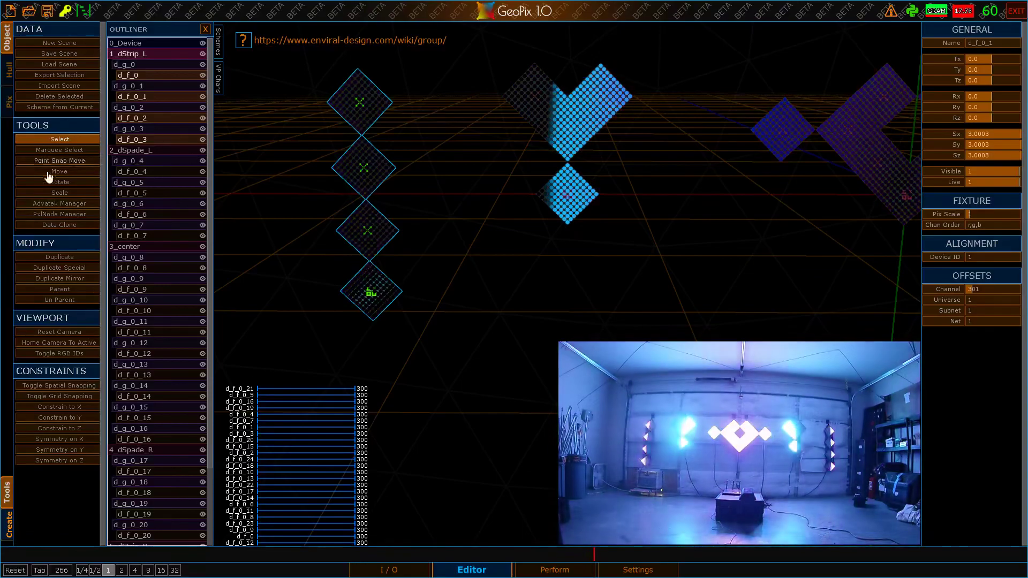
key(p)
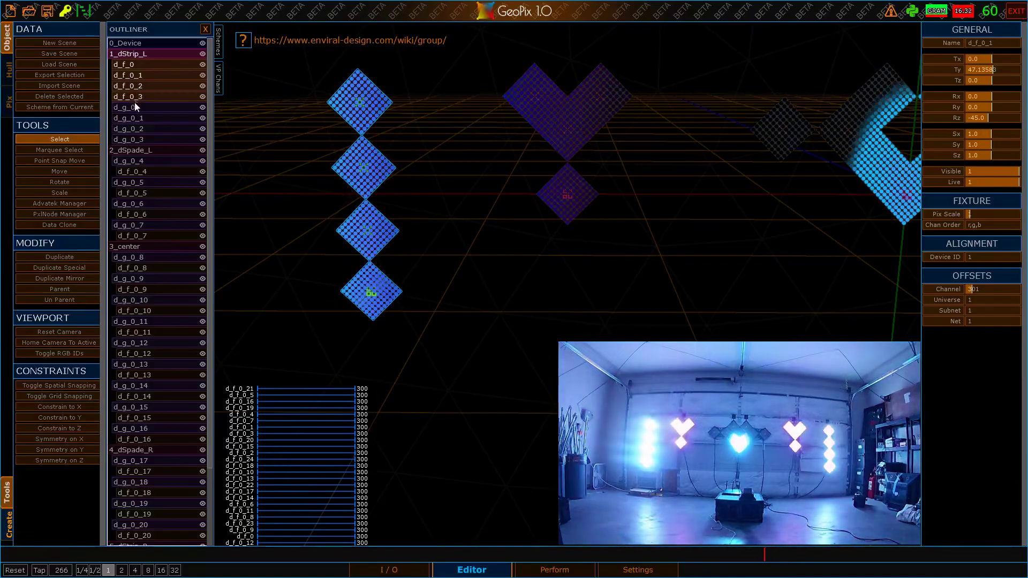
click(141, 106)
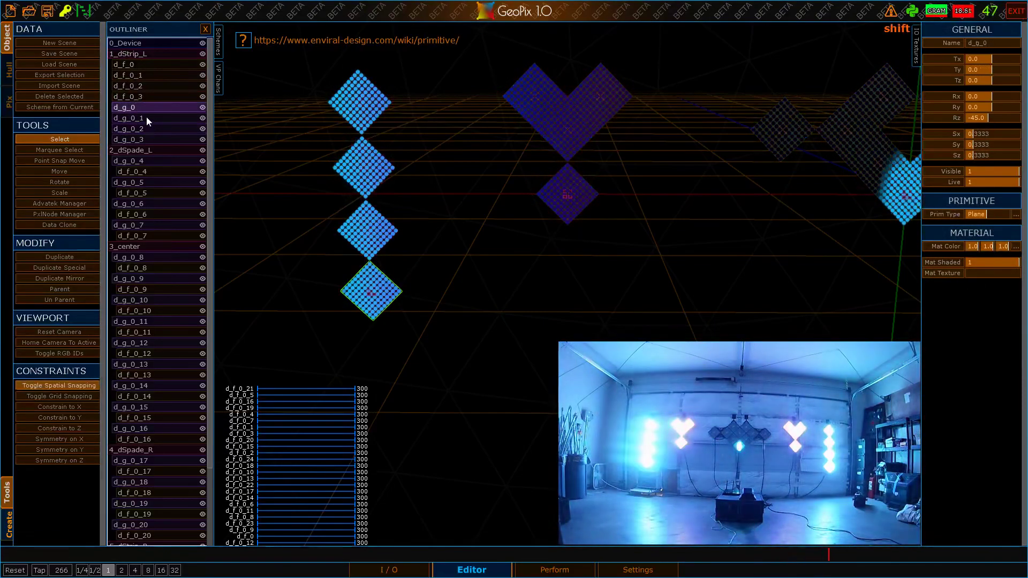
shift+click(156, 138)
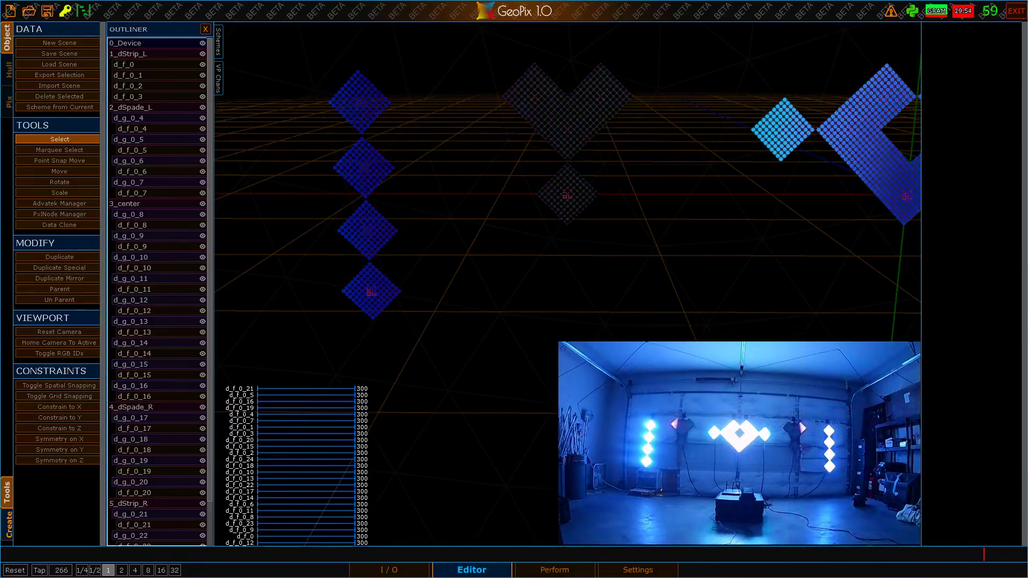
Step: Parent fixtures d_f_0_4 through d_f_0_7 directly to the 2_dSpade_L group
click(131, 128)
shift+click(146, 149)
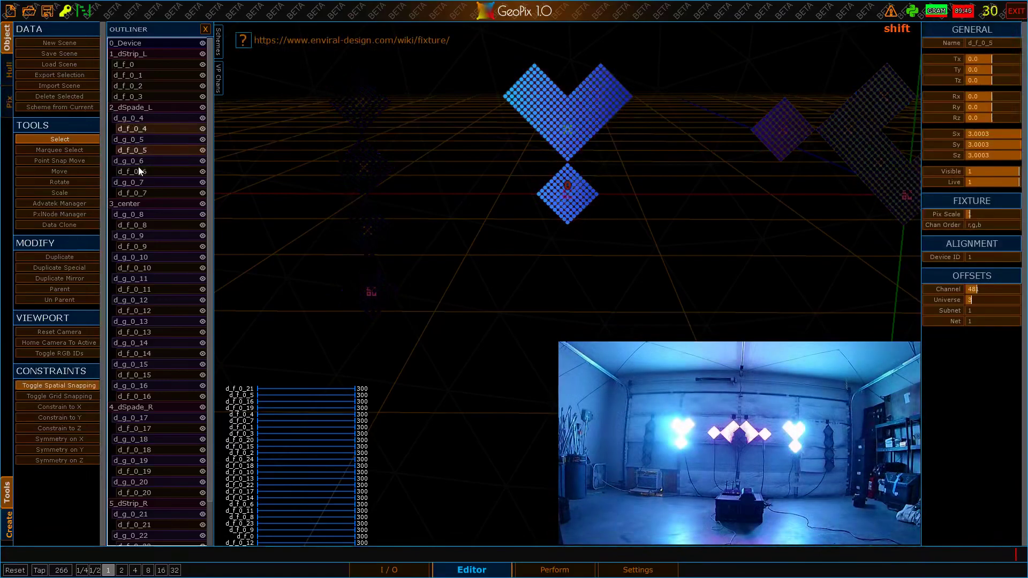
shift+click(146, 174)
shift+click(144, 193)
shift+click(134, 107)
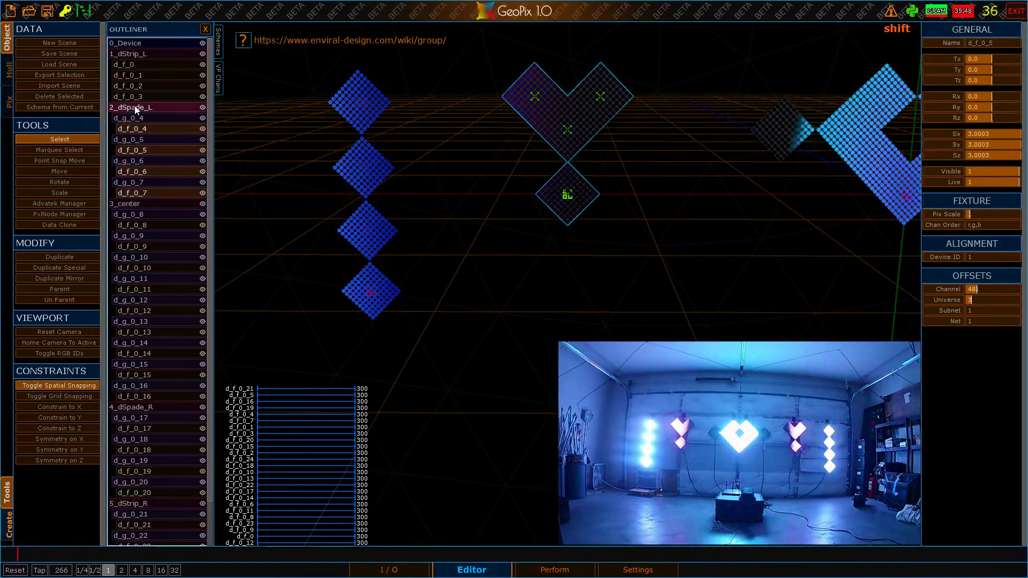
key(p)
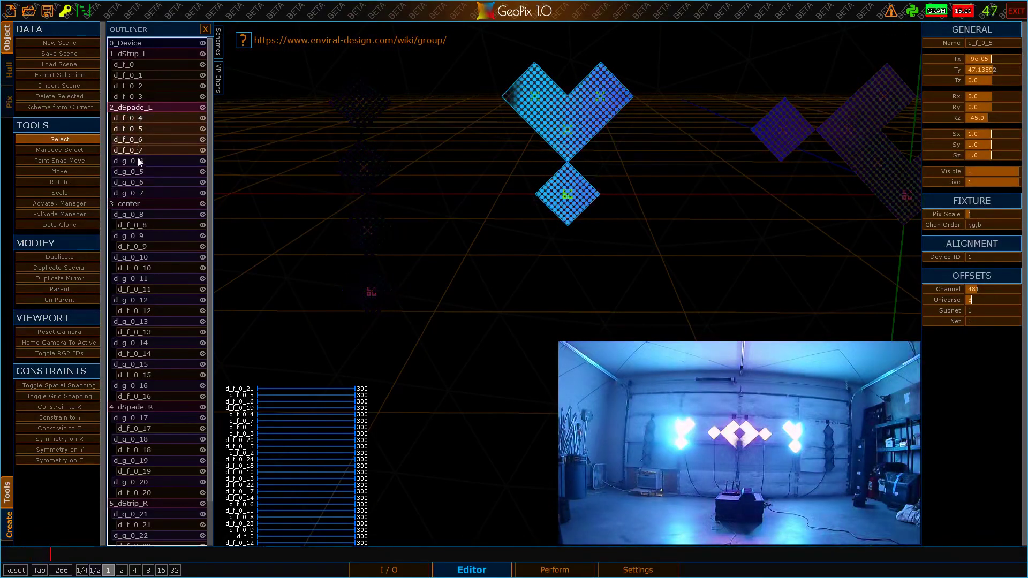
Step: Delete the planes d_g_0_4 through d_g_0_7 from the 2_dSpade_L group
click(139, 161)
shift+click(140, 172)
shift+click(140, 183)
shift+click(146, 191)
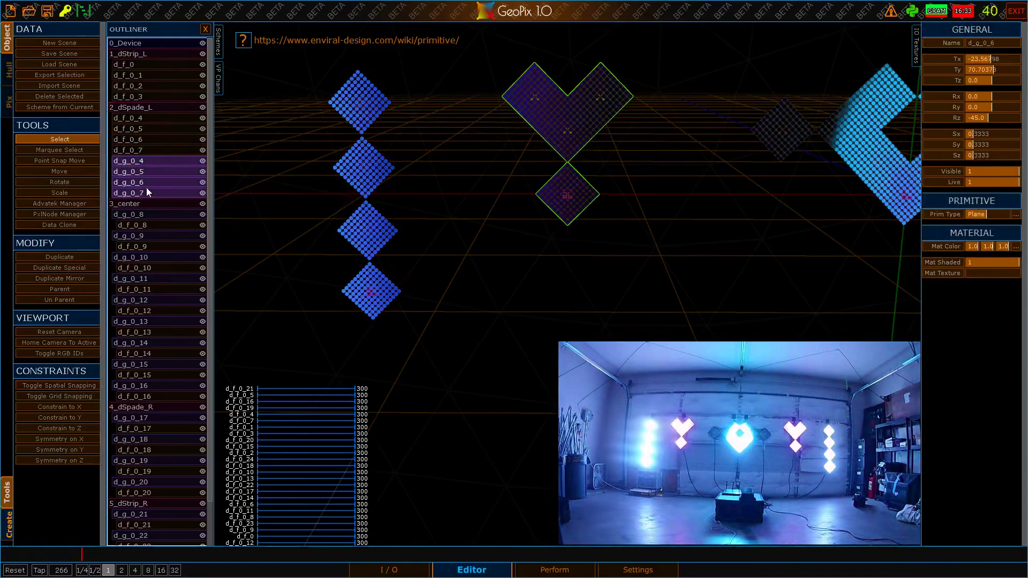
key(Delete)
Step: Parent fixtures d_f_0_8 through d_f_0_16 directly to the 3_center group
scroll(608, 159, down, 3)
alt+middle_drag(608, 158, 305, 165)
click(133, 181)
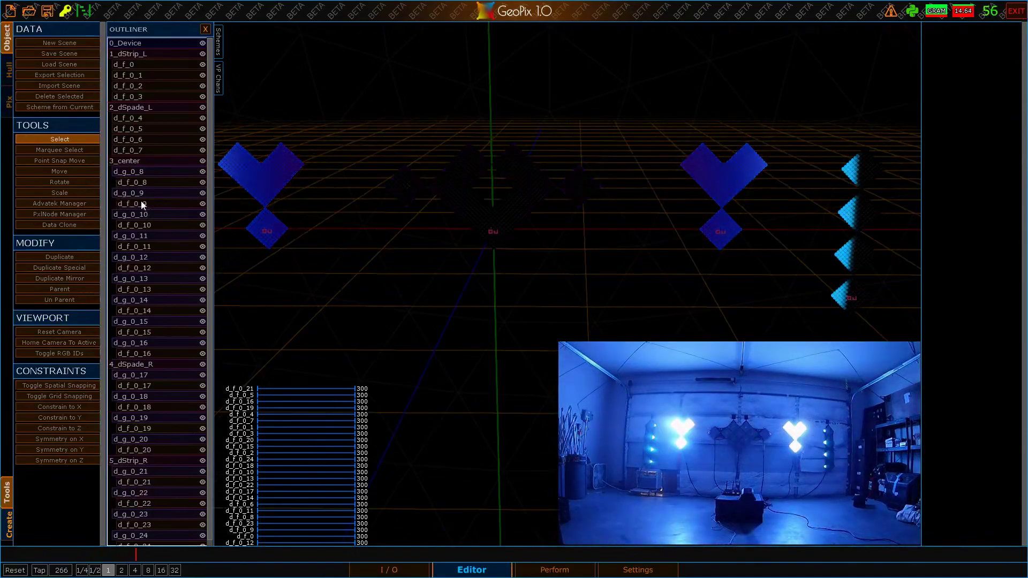
shift+click(141, 203)
shift+click(143, 224)
shift+click(146, 246)
shift+click(145, 268)
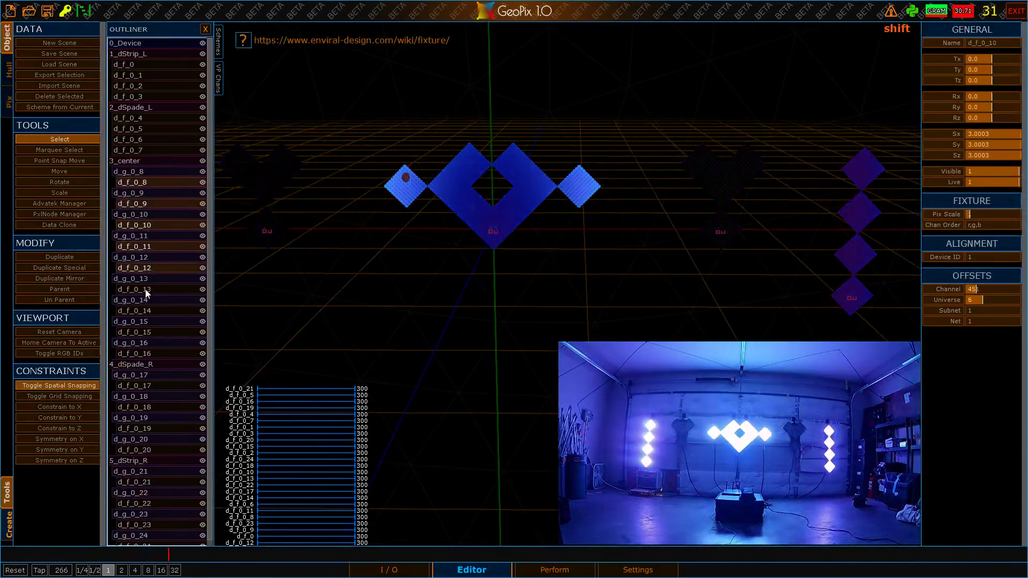
shift+click(145, 289)
shift+click(143, 310)
shift+click(143, 332)
shift+click(141, 353)
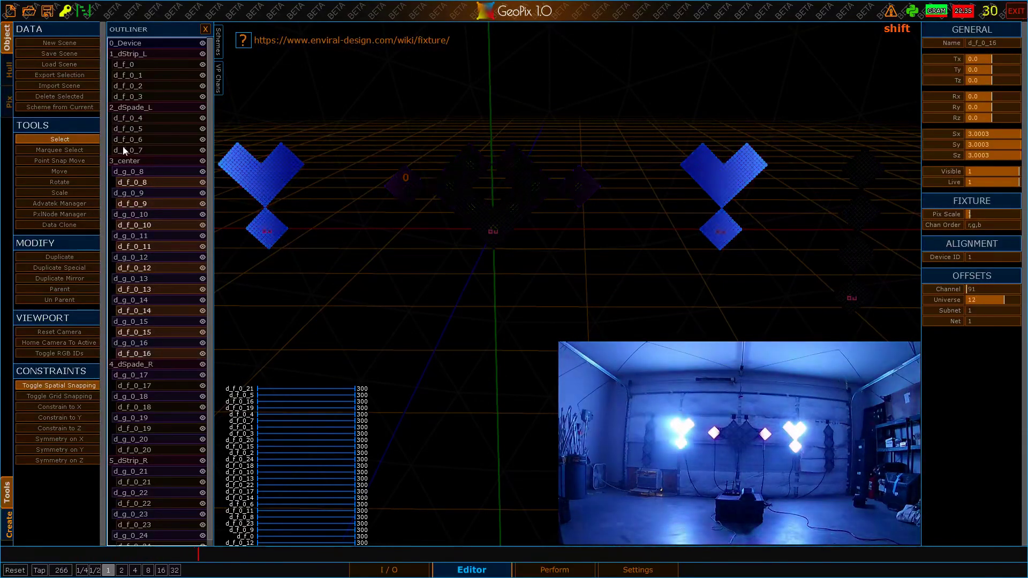
key(p)
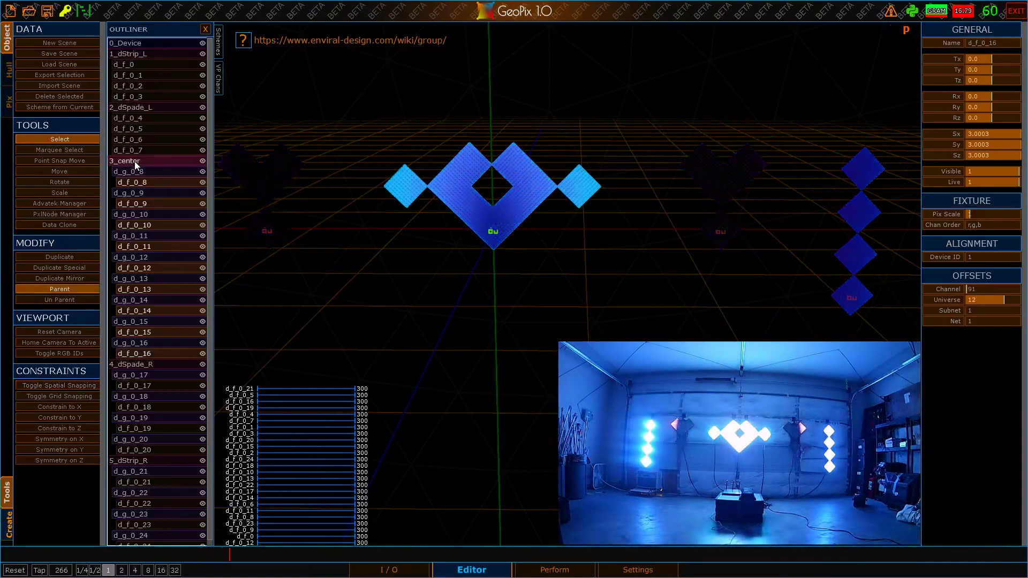
Step: Delete the planes d_g_0_8 through d_g_0_16 from the 3_center group
click(131, 267)
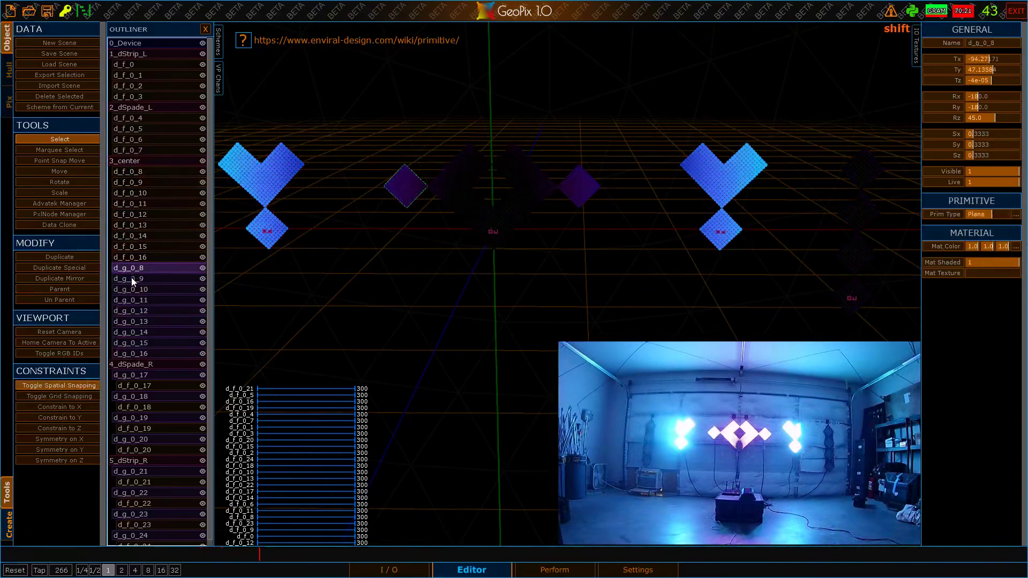
shift+click(131, 279)
shift+click(136, 289)
shift+click(138, 301)
shift+click(141, 311)
shift+click(143, 322)
shift+click(145, 332)
shift+click(147, 343)
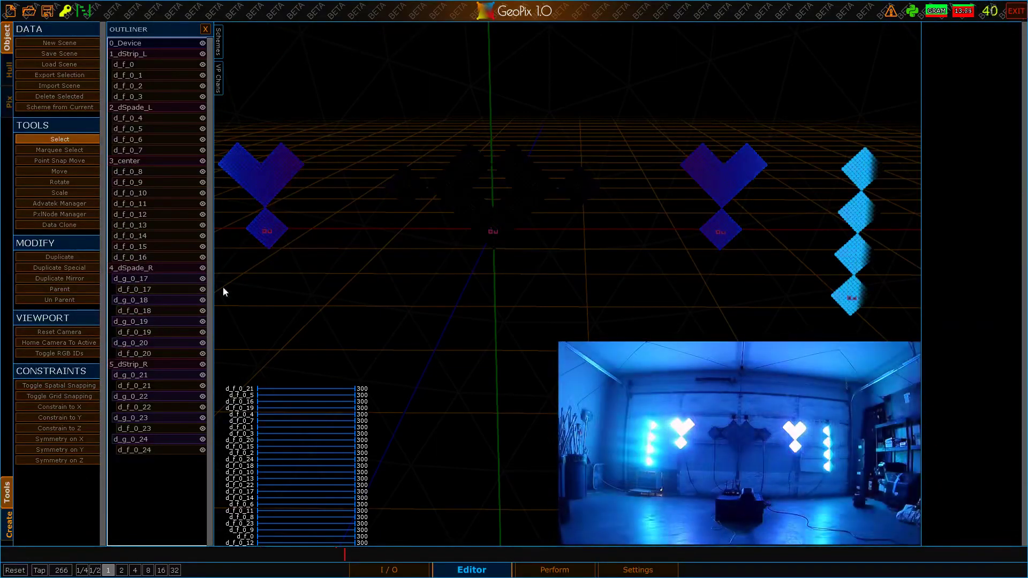
Step: Parent fixtures d_f_0_17 through d_f_0_20 directly to the 4_dSpade_R group
alt+right_drag(535, 241, 282, 250)
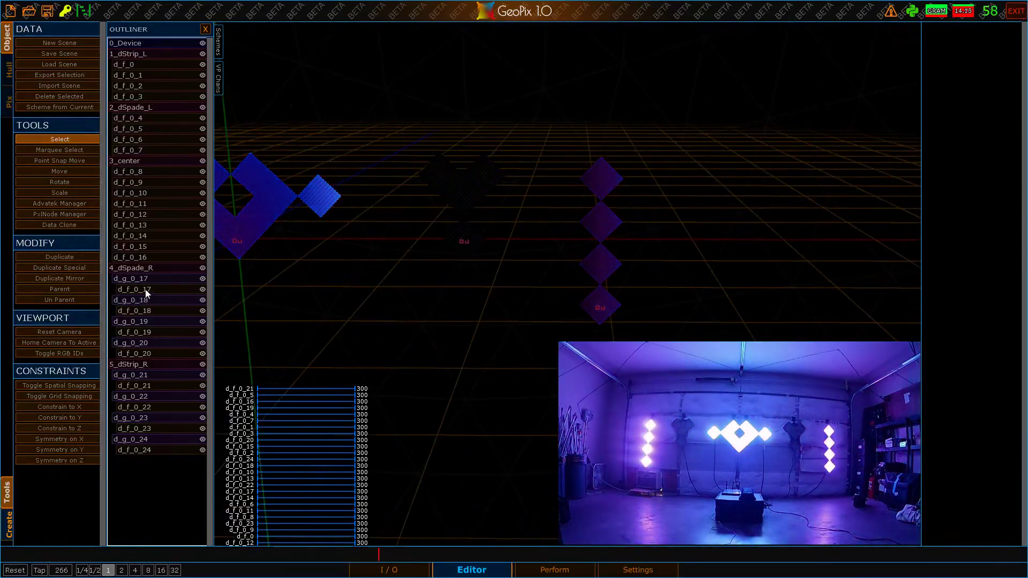
click(147, 291)
shift+click(147, 311)
shift+click(148, 332)
shift+click(145, 354)
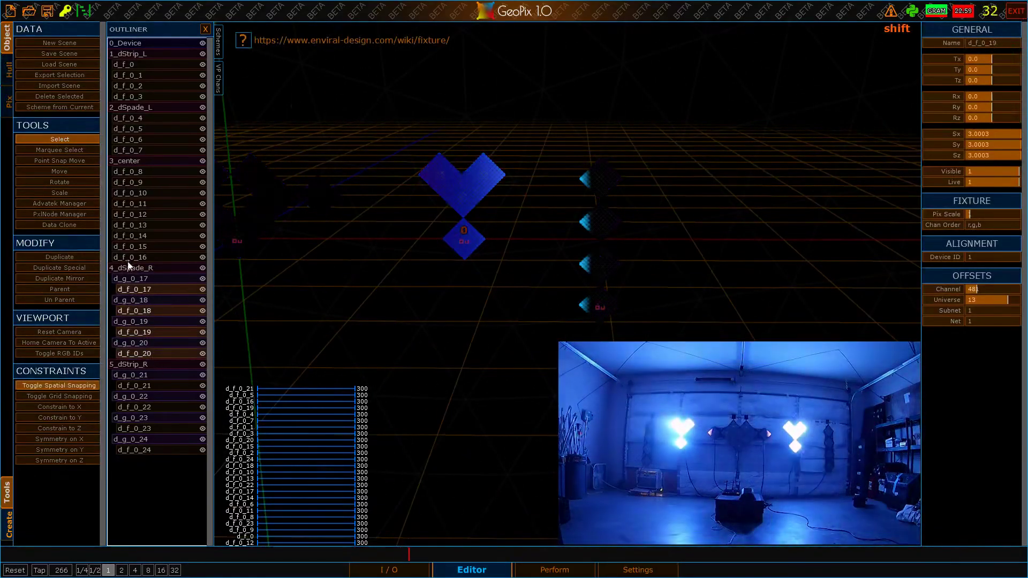
shift+click(139, 268)
key(p)
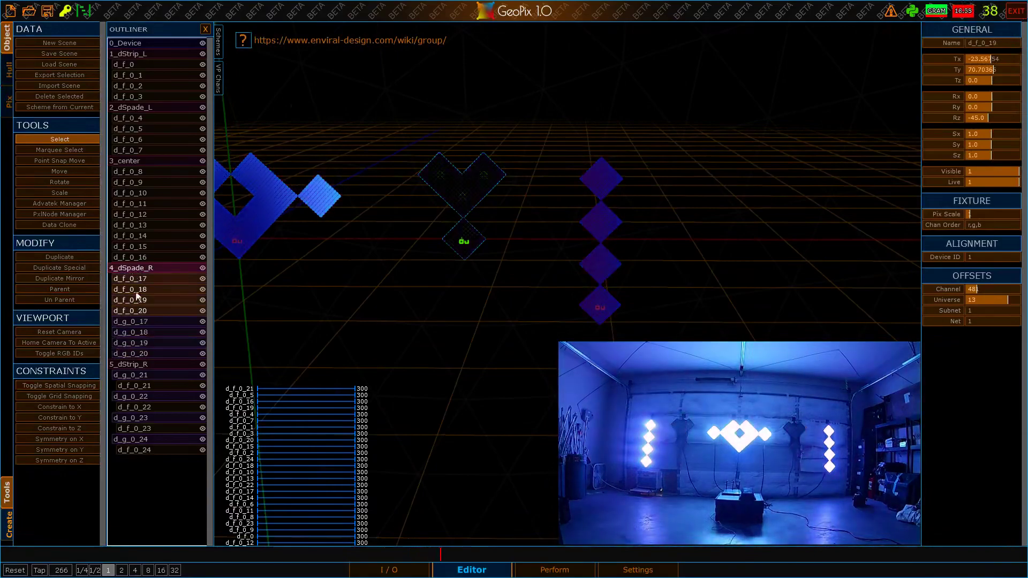
Step: Delete the planes d_g_0_17 through d_g_0_20 from the 4_dSpade_R group
click(144, 320)
shift+click(146, 332)
shift+click(145, 343)
shift+click(146, 352)
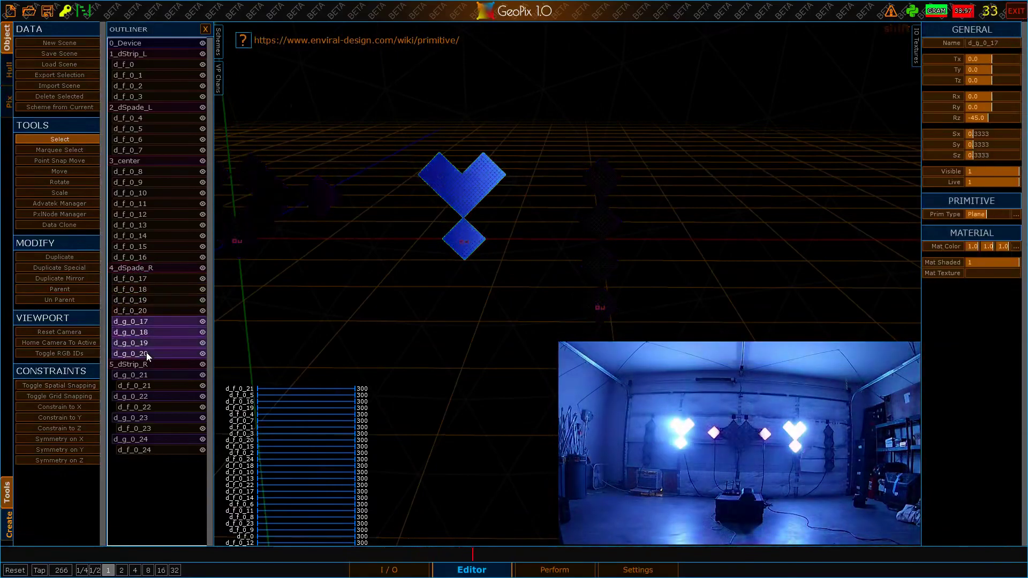
key(Delete)
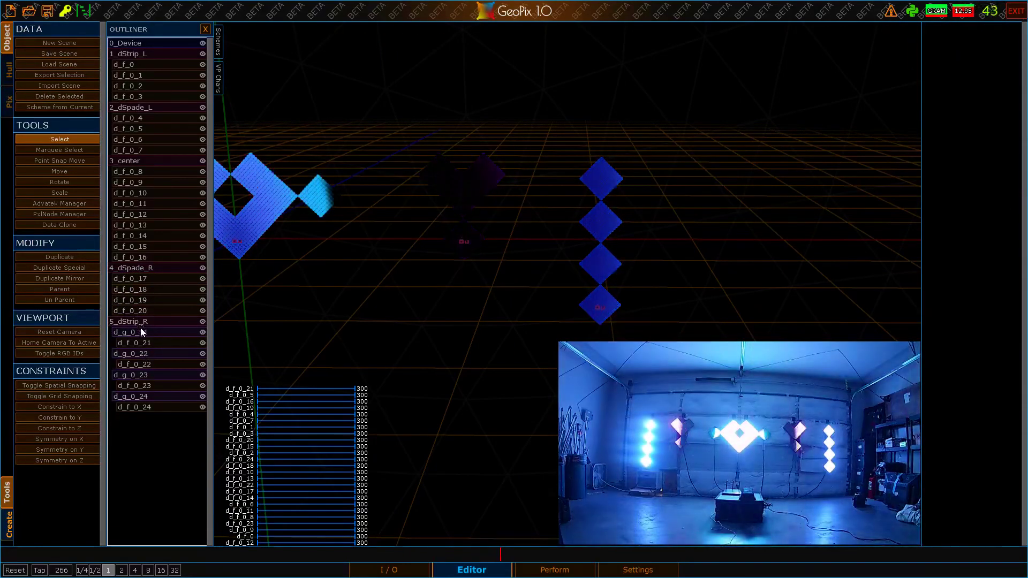
Step: Parent fixtures d_f_0_21 through d_f_0_24 directly to the 5_dStrip_R group and delete its planes d_g_0_21 through d_g_0_24
click(143, 343)
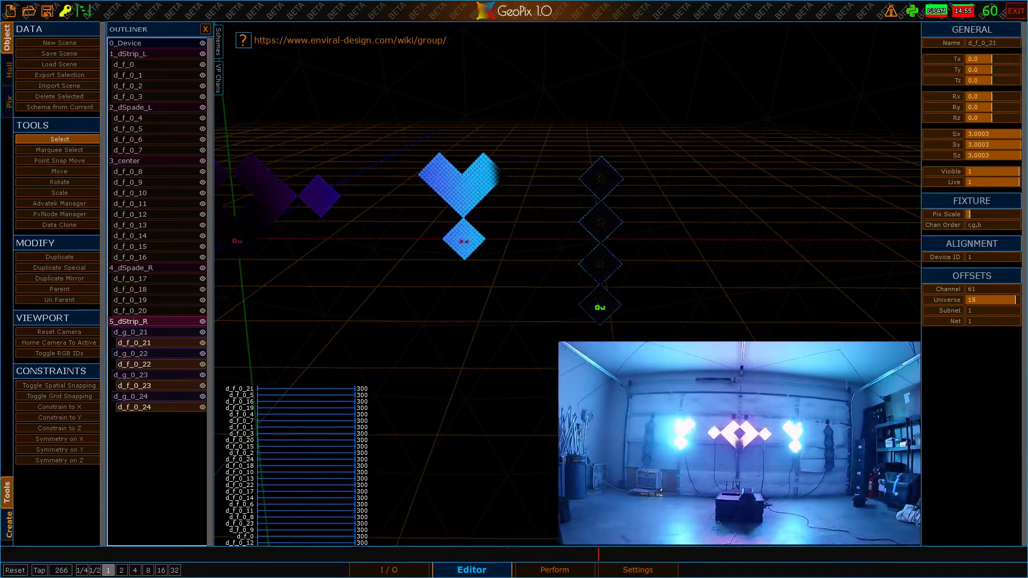
key(p)
click(149, 376)
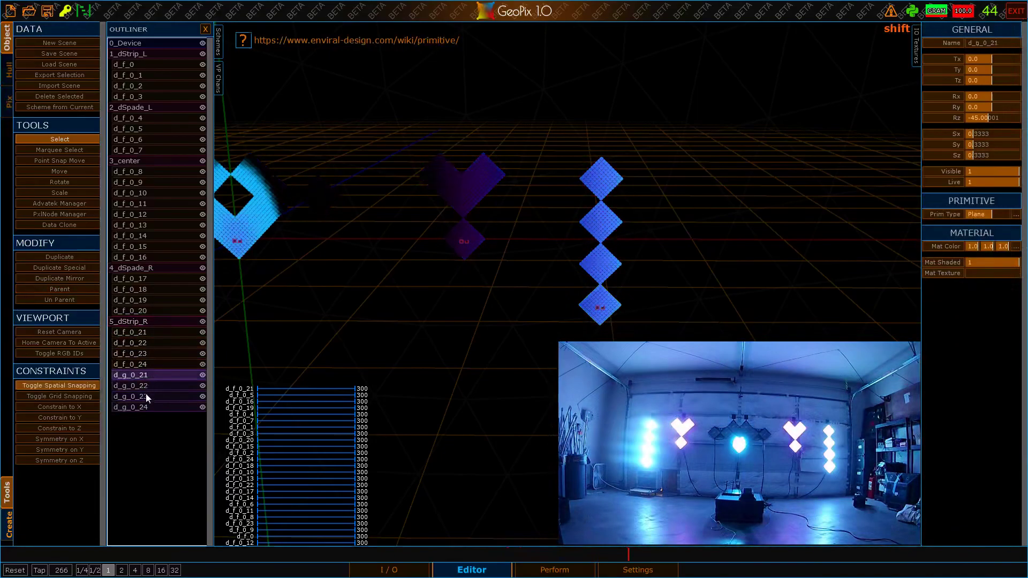
shift+click(147, 388)
shift+click(148, 398)
shift+click(148, 407)
key(Delete)
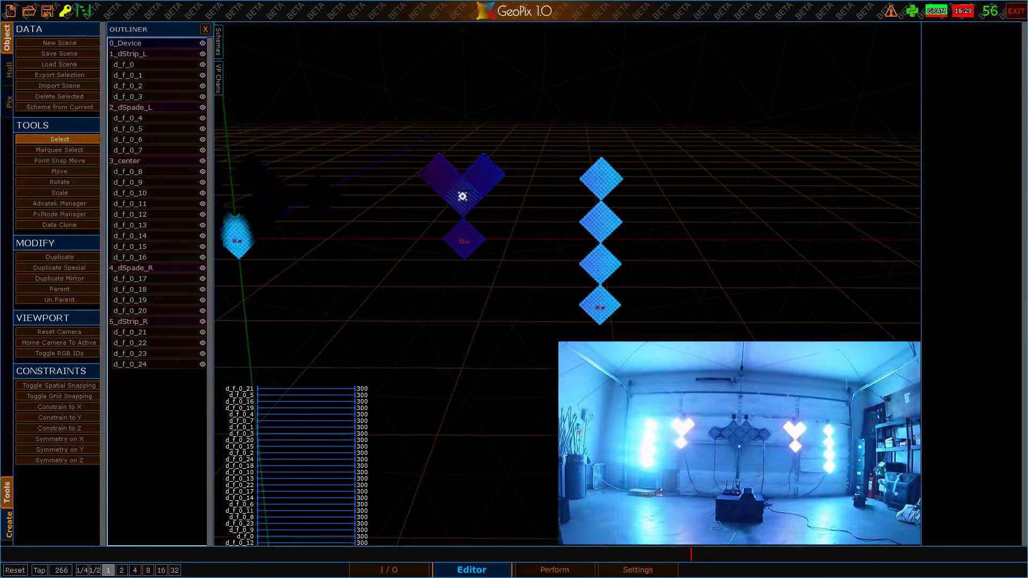
Step: Rename the first fixture in the 1_dStrip_L group, d_f_0, as d_f_0_0
scroll(568, 284, down, 3)
alt+middle_drag(567, 284, 665, 284)
alt+scroll(643, 281, up, 3)
alt+drag(665, 285, 642, 297)
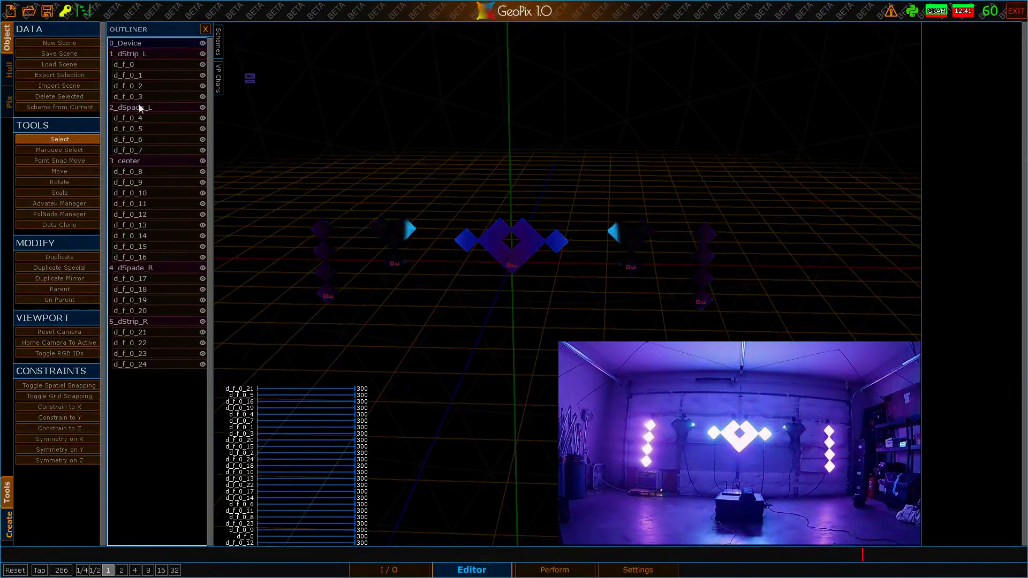
click(142, 62)
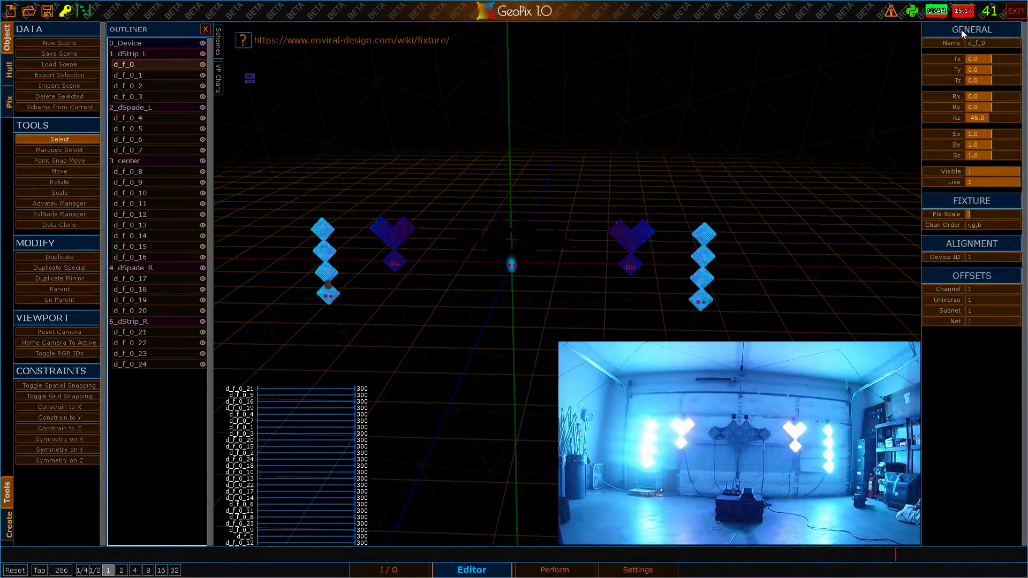
click(1005, 47)
text(_)
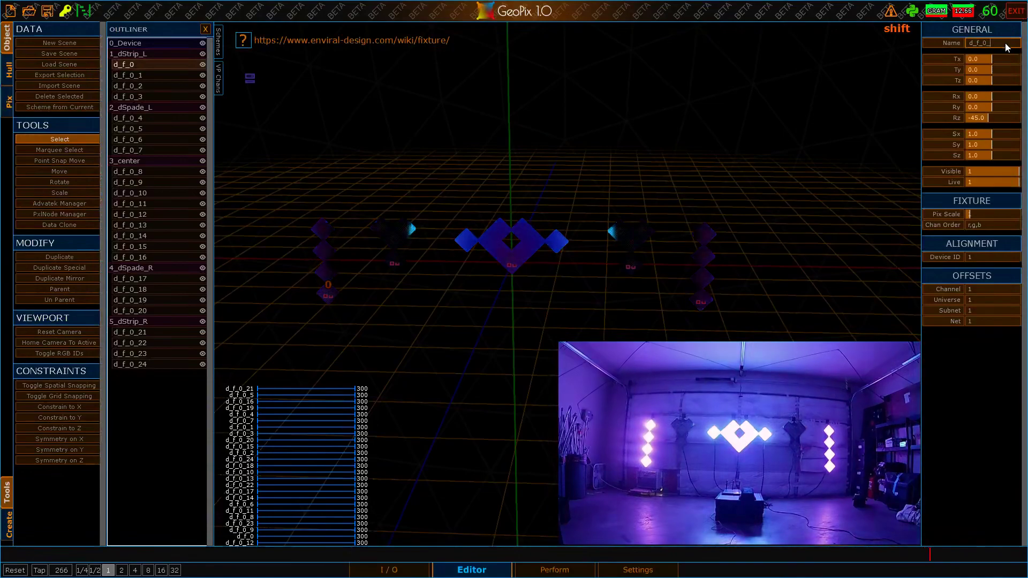
text(0)
key(Return)
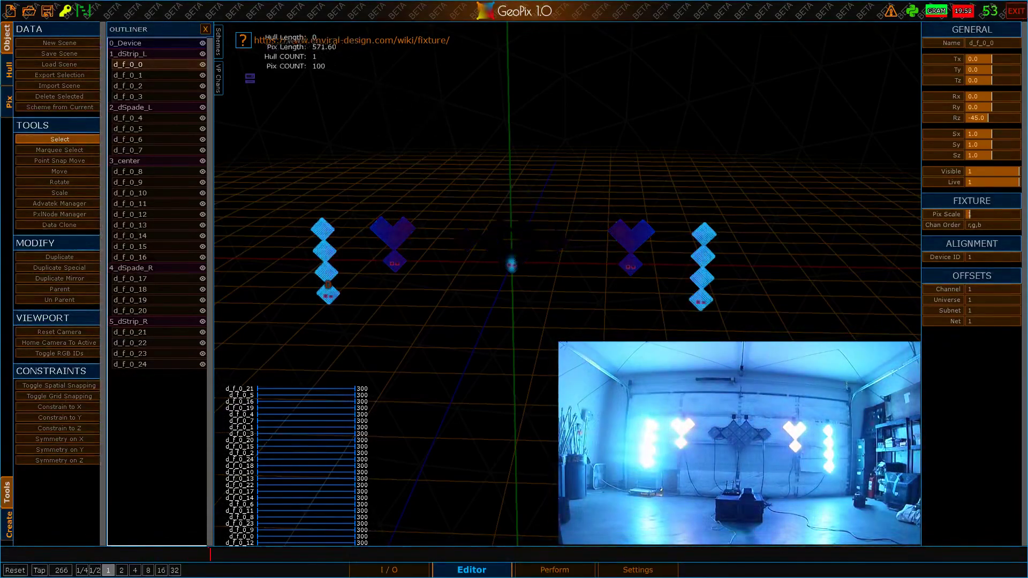
Step: Reset the 0_Device object's translation to 0.0 on X, Y and Z
click(251, 79)
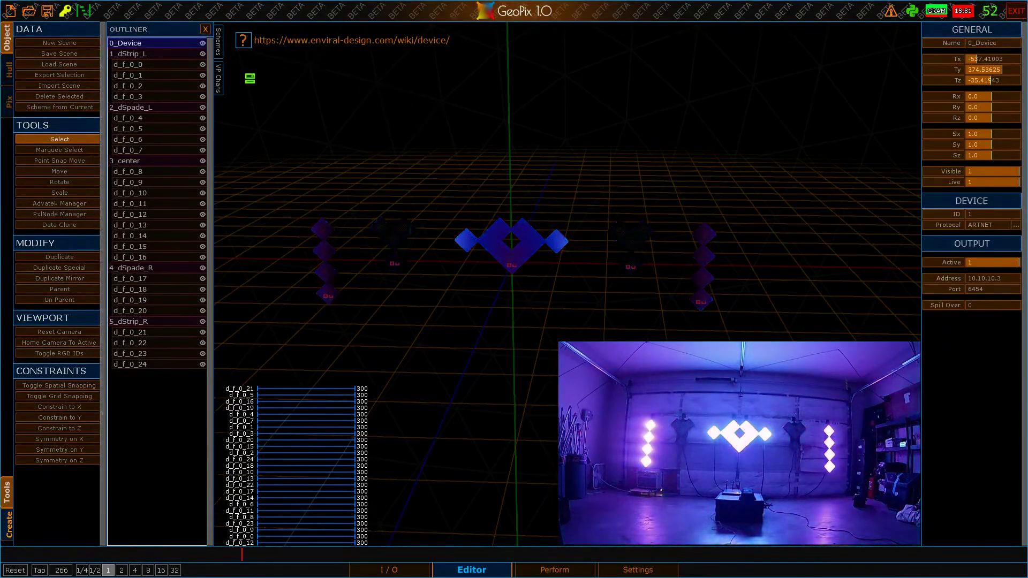
click(948, 57)
click(962, 71)
click(957, 83)
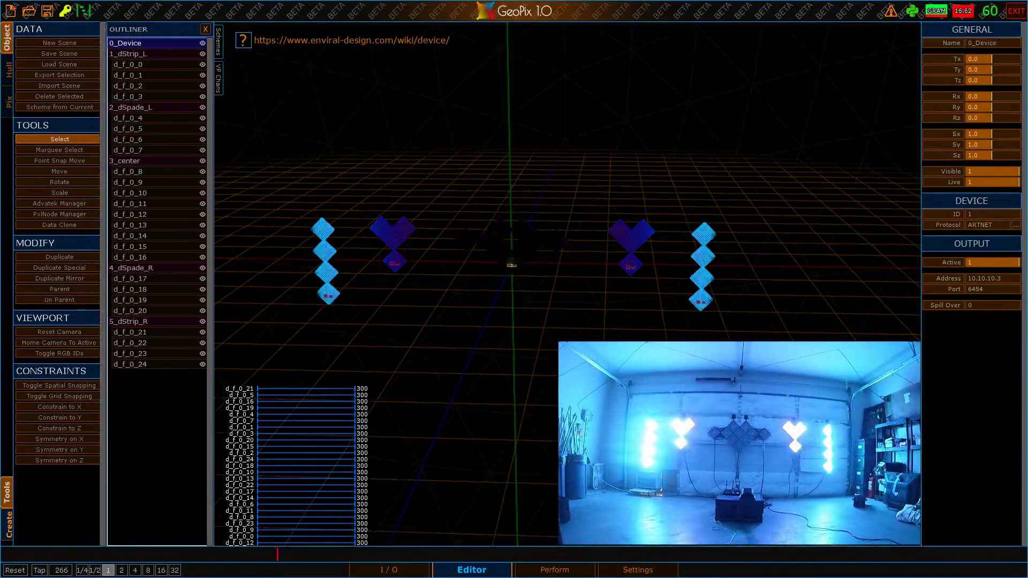
scroll(563, 289, up, 5)
alt+drag(562, 289, 584, 279)
alt+right_drag(584, 279, 657, 275)
scroll(589, 268, down, 3)
alt+drag(589, 267, 581, 273)
key(g)
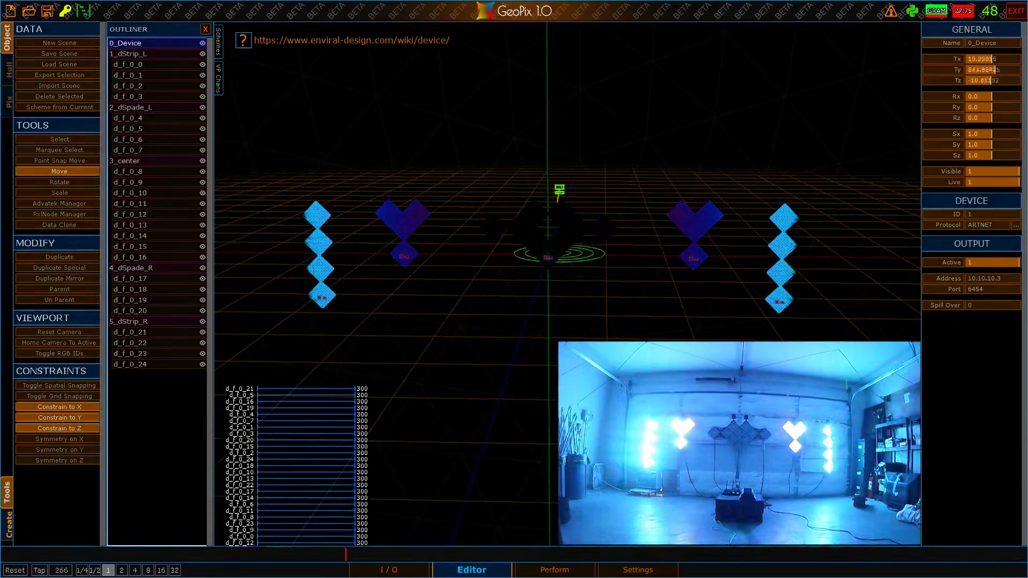
key(Escape)
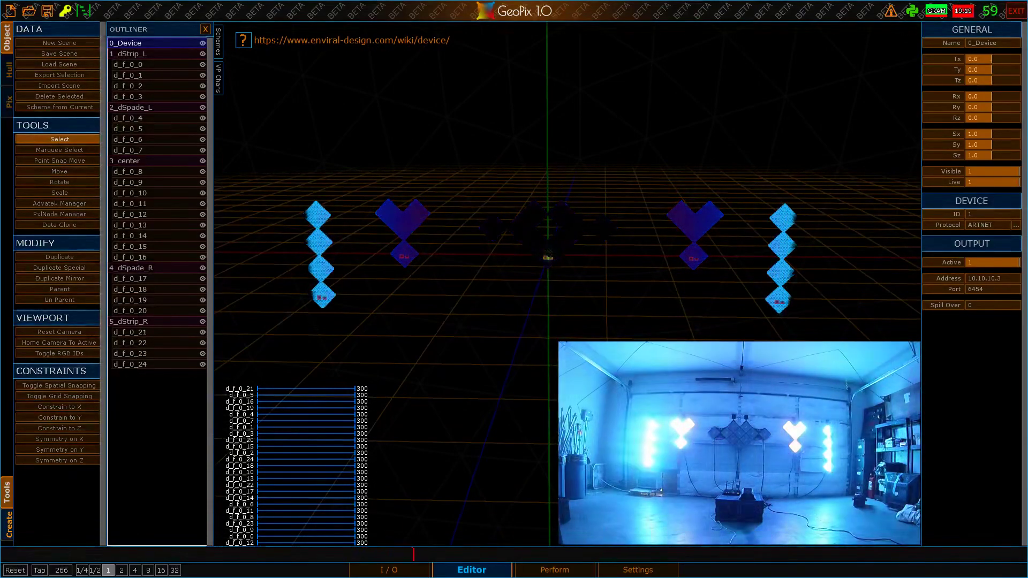
Step: Move the five groups 1_dStrip_L through 5_dStrip_R down together along Y by about 125 units
click(143, 54)
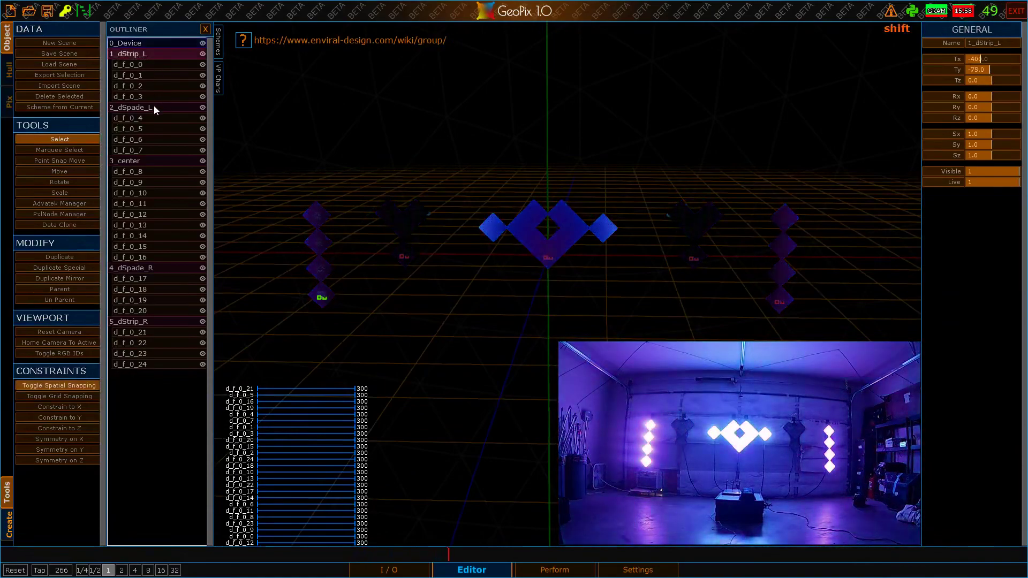
shift+click(153, 106)
shift+click(147, 160)
shift+click(133, 268)
shift+click(133, 321)
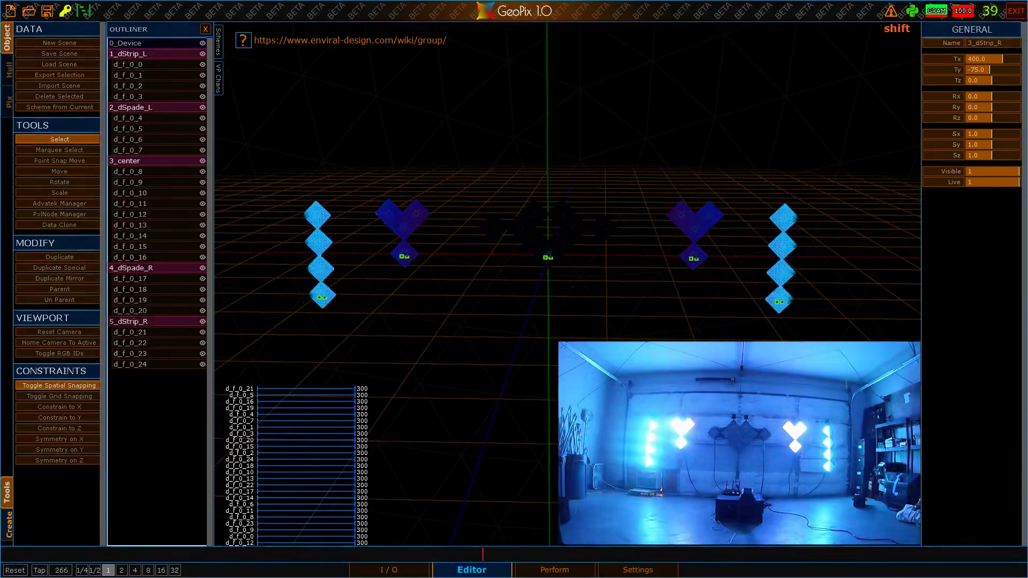
alt+drag(528, 257, 585, 223)
alt+right_drag(584, 223, 560, 206)
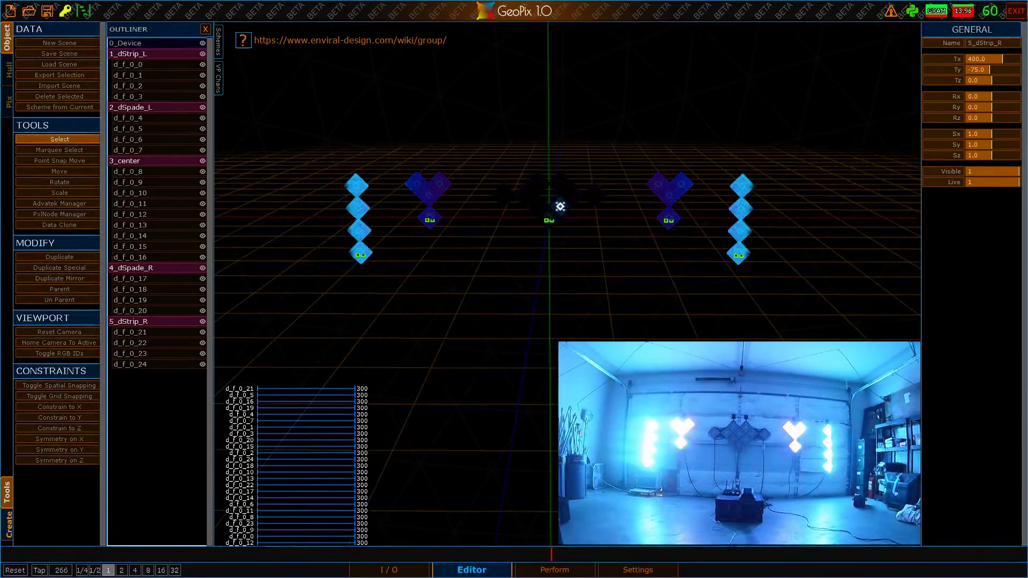
key(w)
key(y)
drag(560, 207, 561, 262)
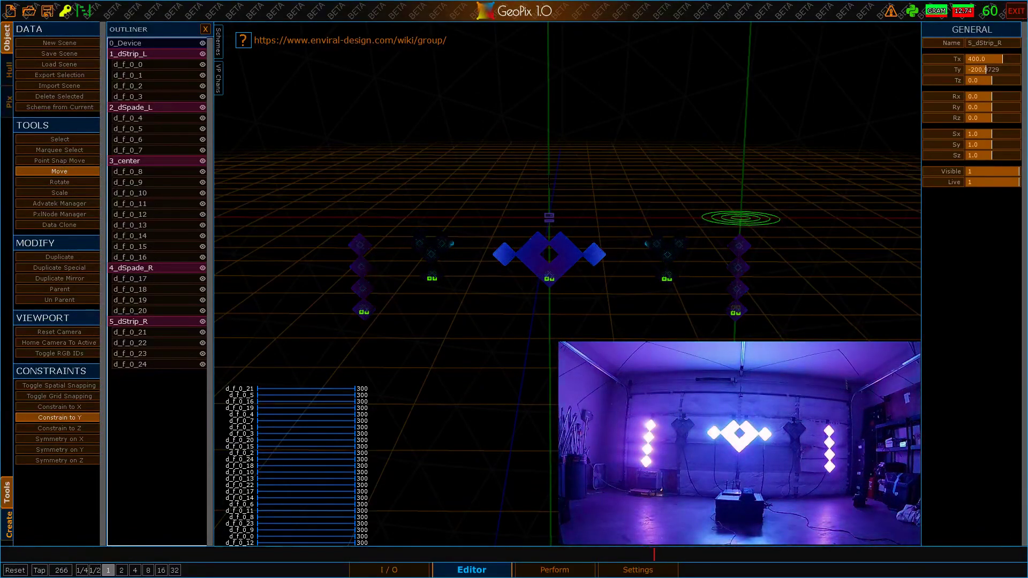
key(q)
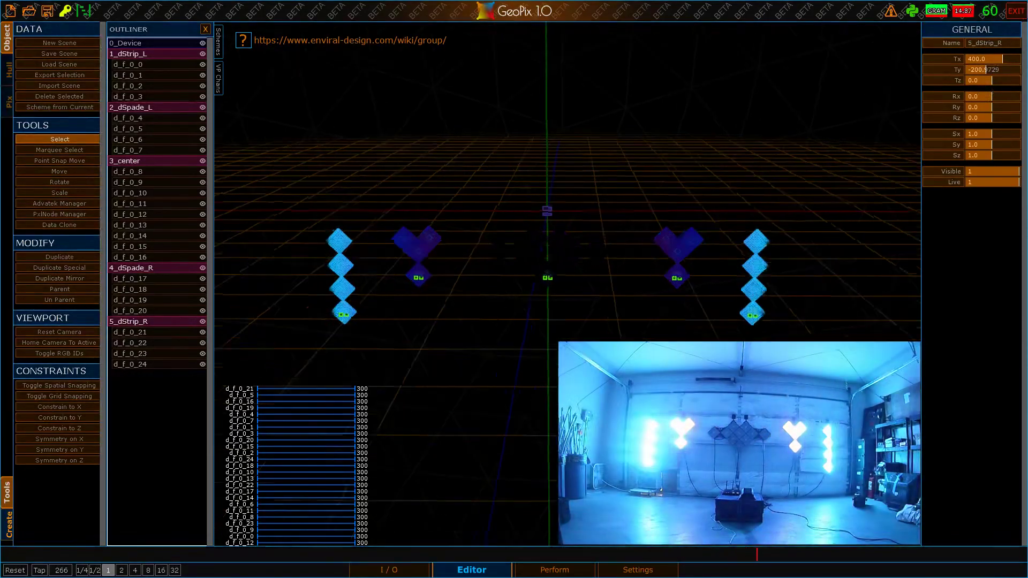
Step: Apply the same Ty of about -200 to all five selected groups so their bases line up
click(1003, 71)
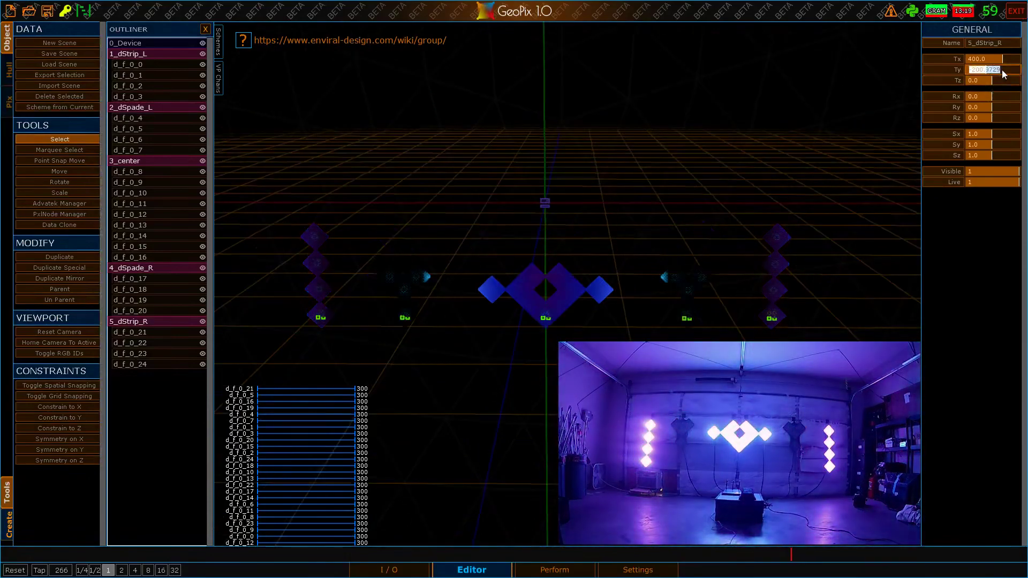
alt+drag(568, 257, 558, 310)
scroll(568, 257, up, 2)
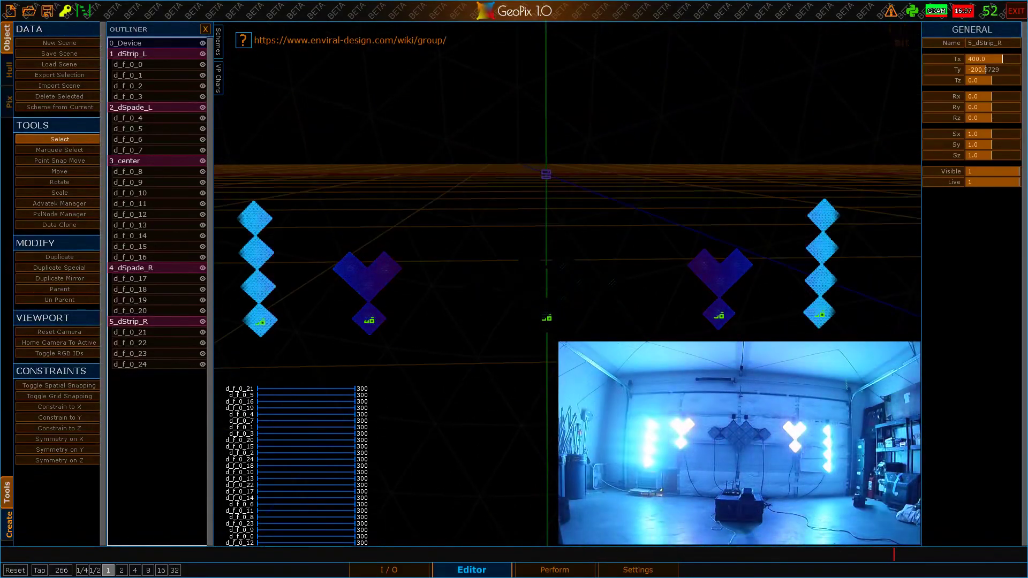
Step: Raise the 3_center group by trying a Ty of -125 and settling on -175
click(139, 161)
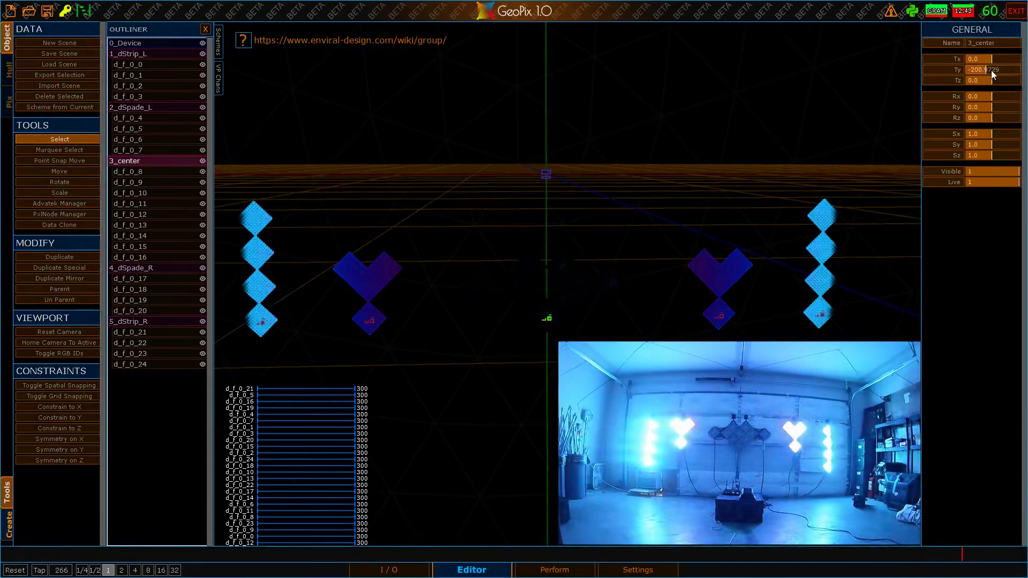
click(991, 70)
text(-)
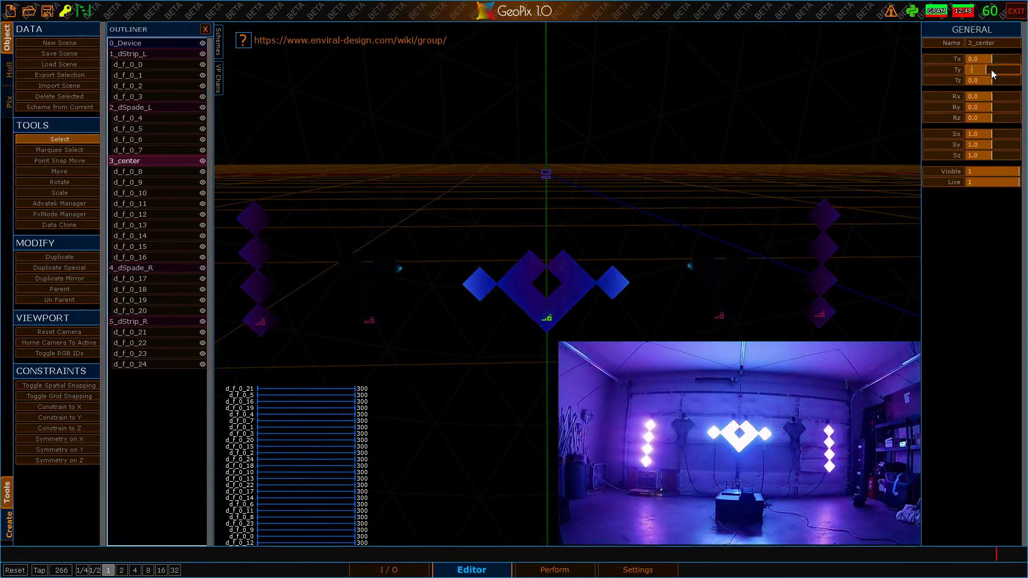
text(125)
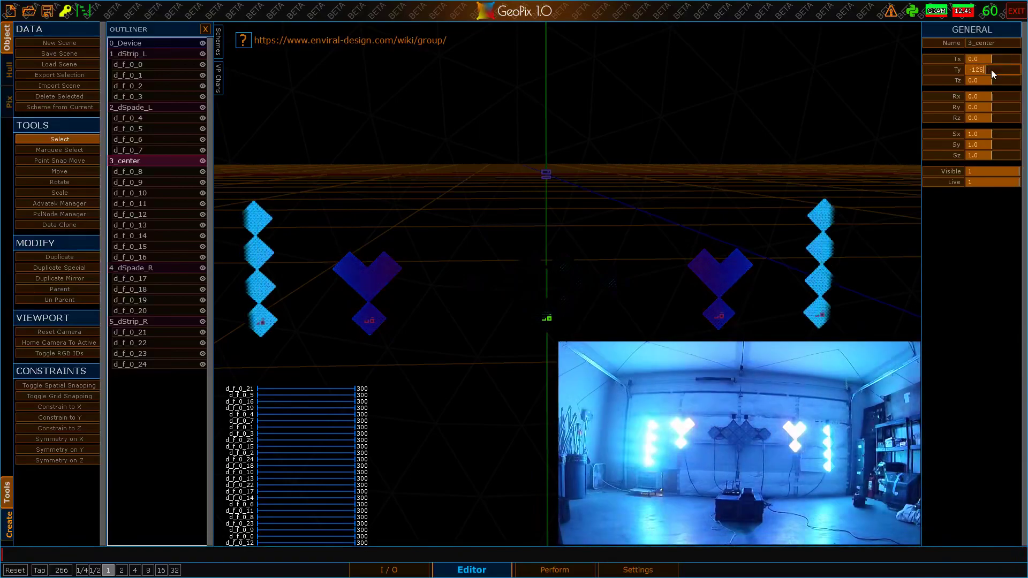
key(Return)
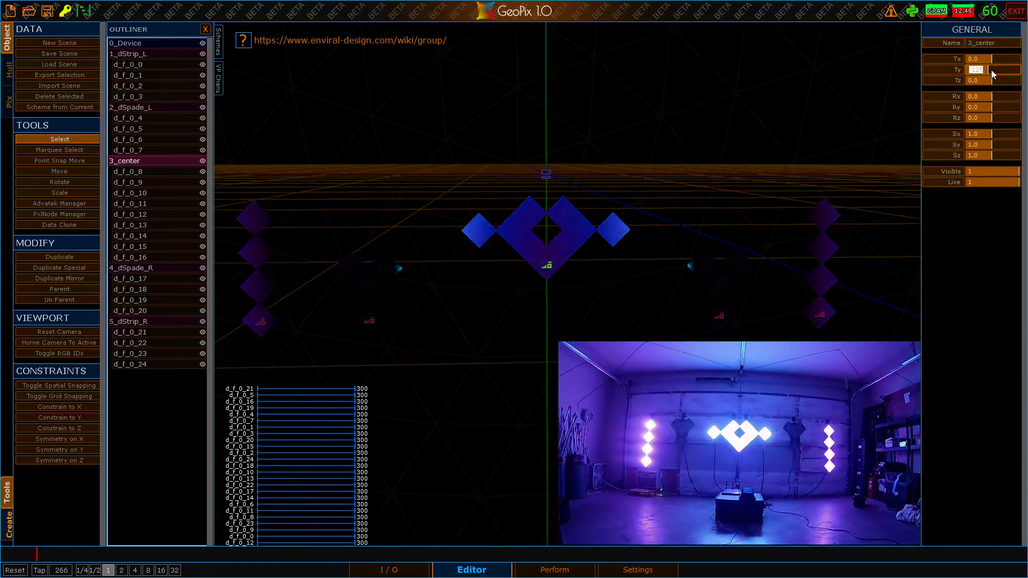
text(-.17)
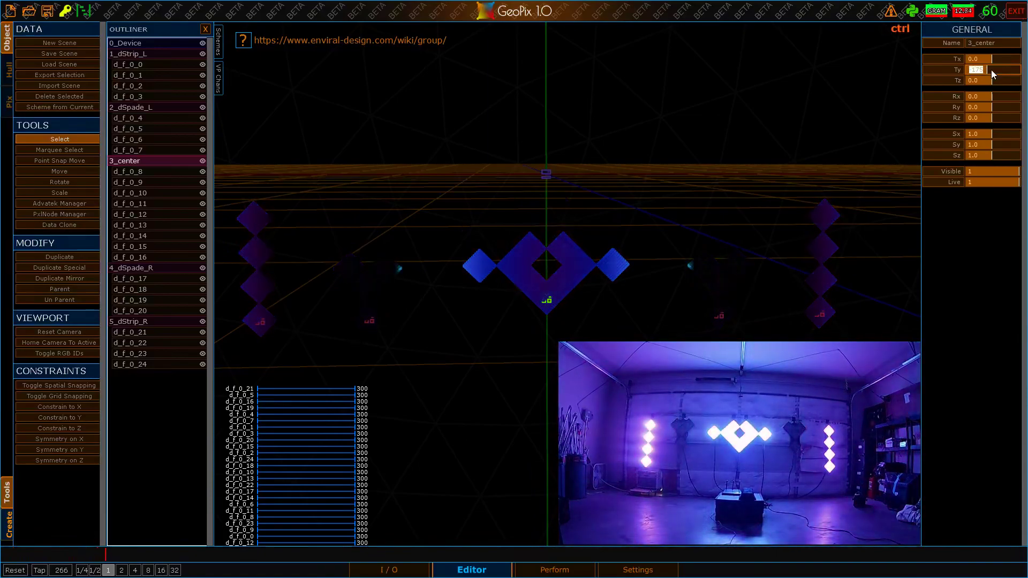
Step: Set Ty to -175 for the 2_dSpade_L and 4_dSpade_R groups
key(Return)
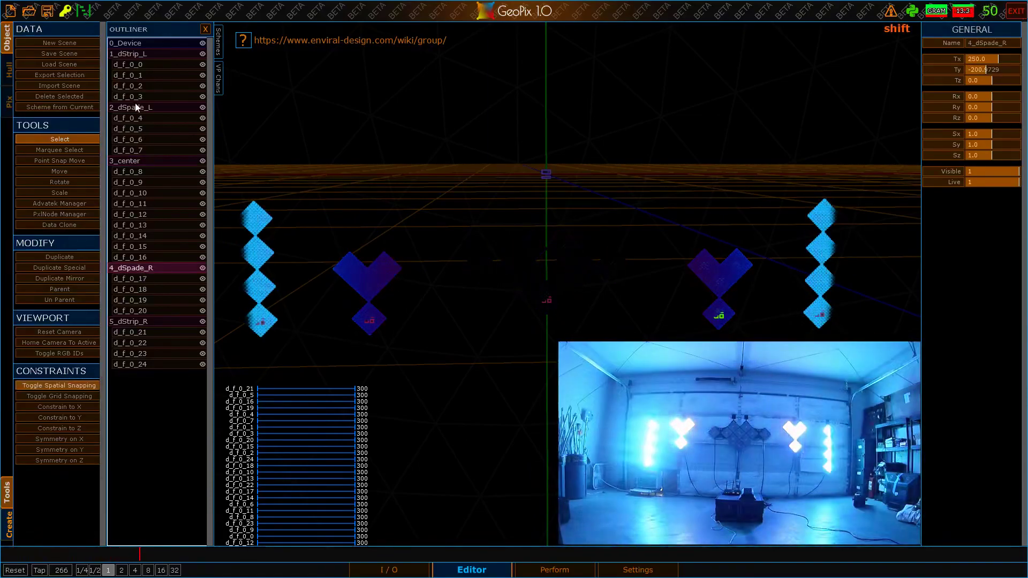
click(136, 107)
double_click(987, 69)
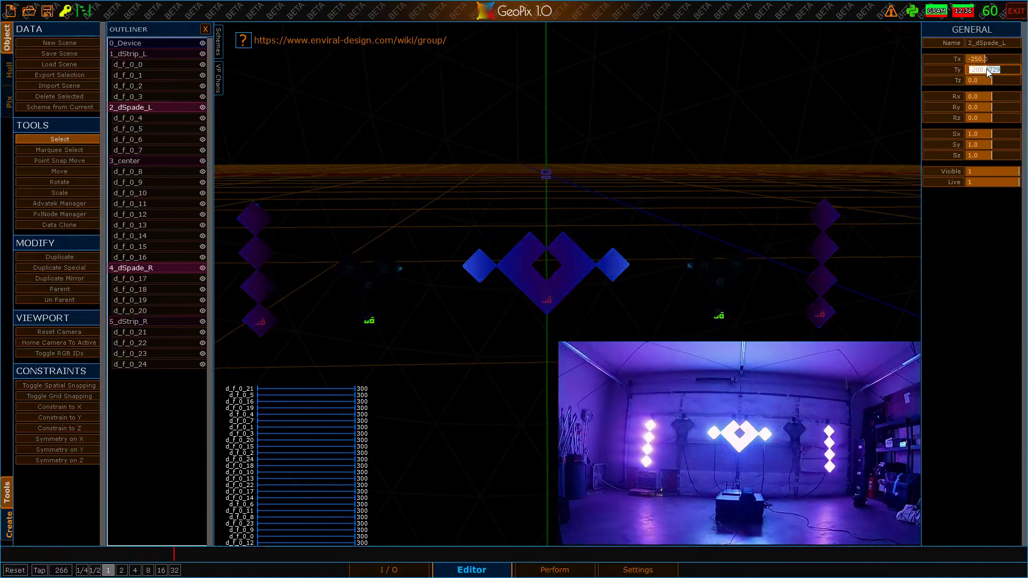
text(-175)
key(Return)
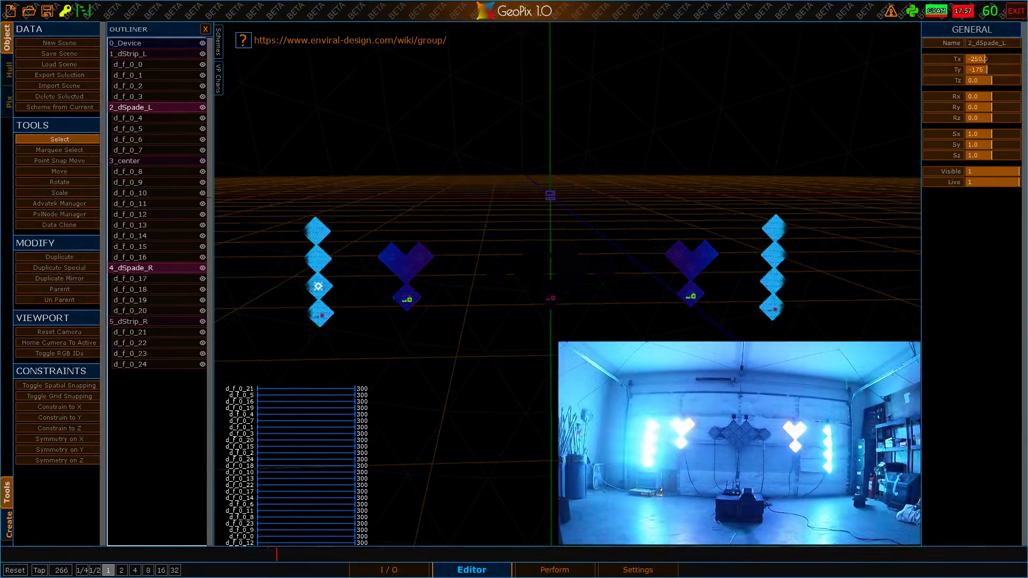
Step: Raise the 2_dSpade_L, 3_center and 4_dSpade_R groups together by setting their Ty to -125
click(129, 54)
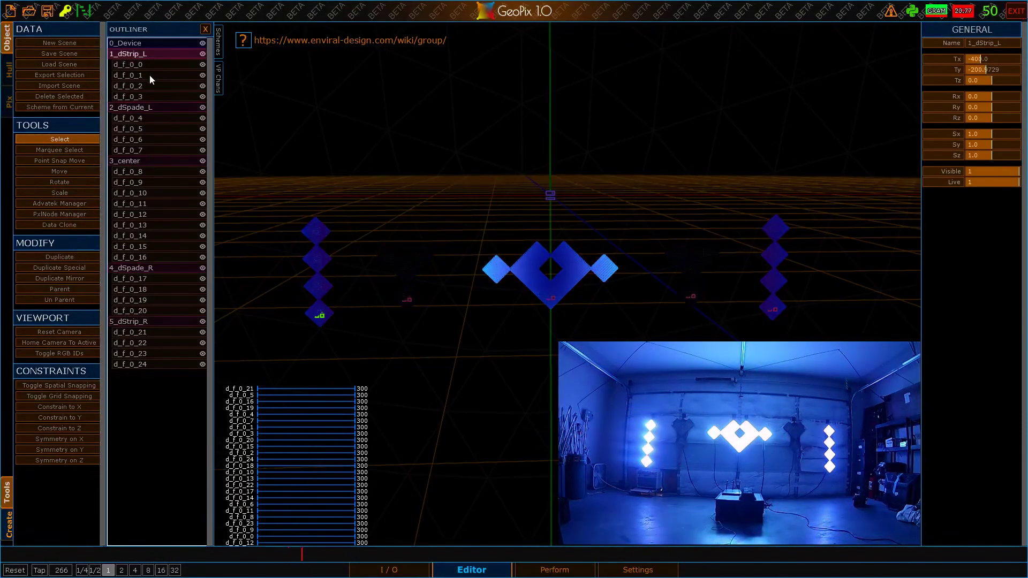
click(152, 105)
shift+click(134, 161)
shift+click(146, 266)
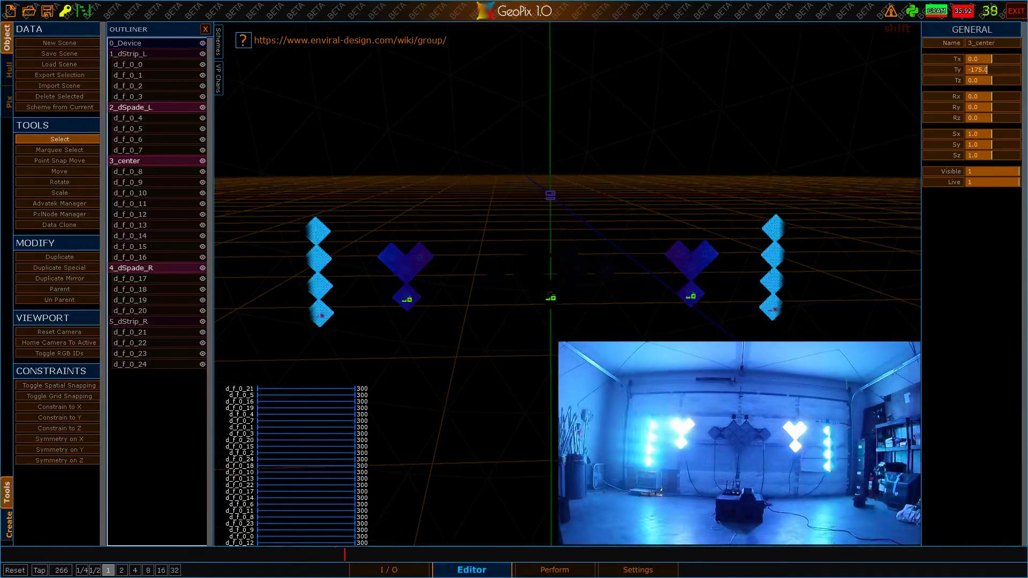
double_click(993, 68)
text(-)
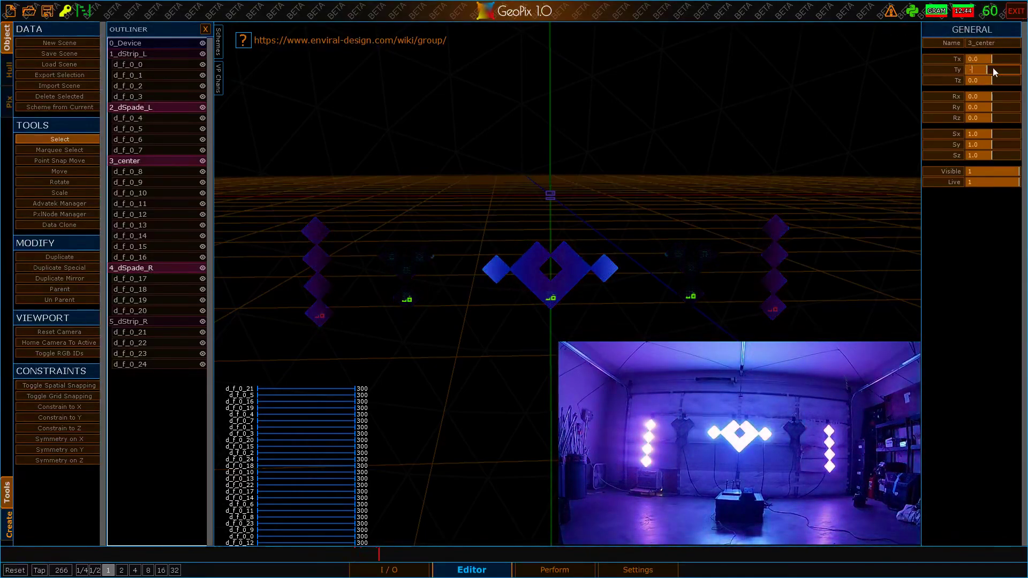
text(125)
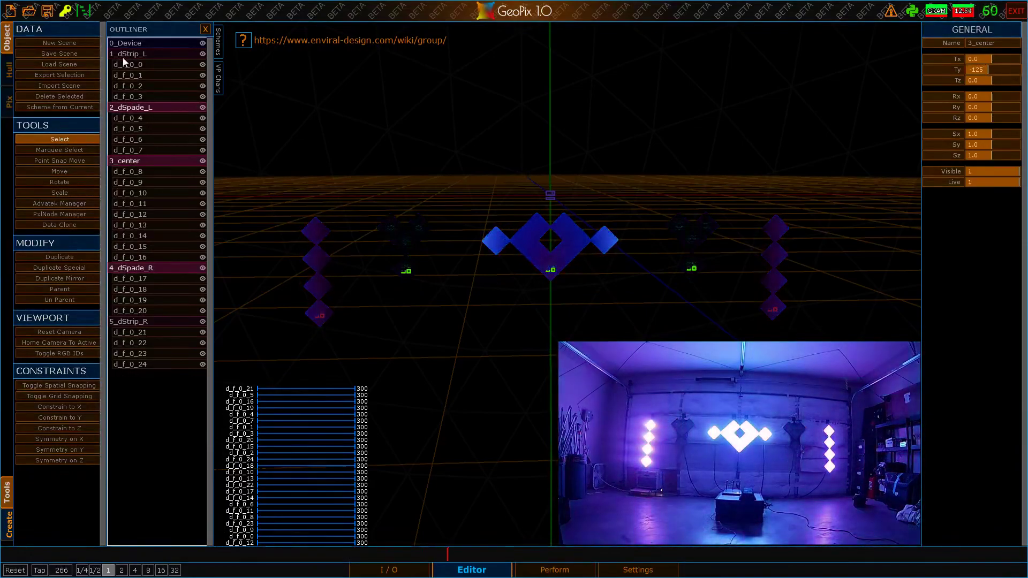
Step: Set Ty to exactly -200 for both outer strip groups, 1_dStrip_L and 5_dStrip_R
click(124, 56)
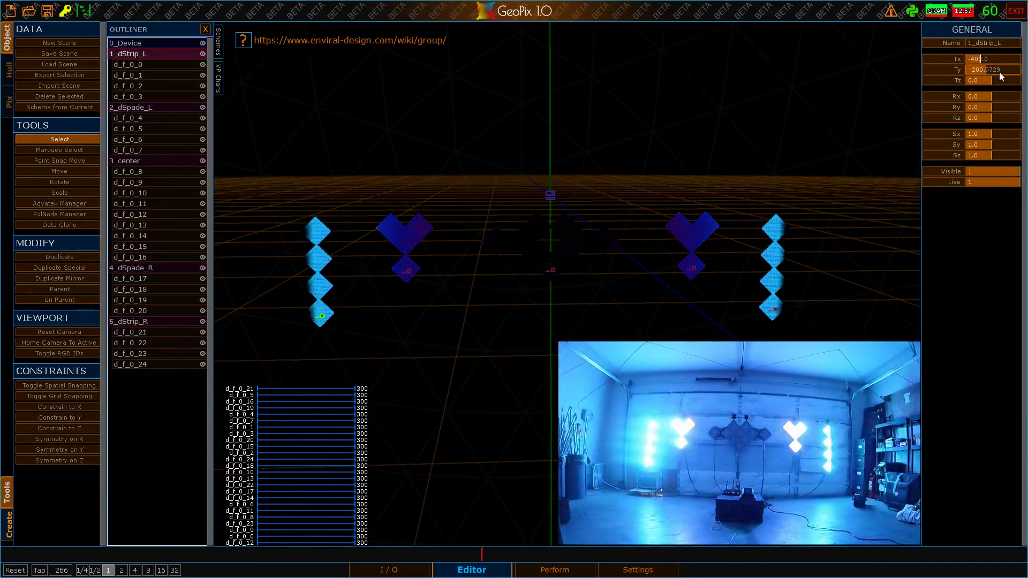
shift+click(129, 321)
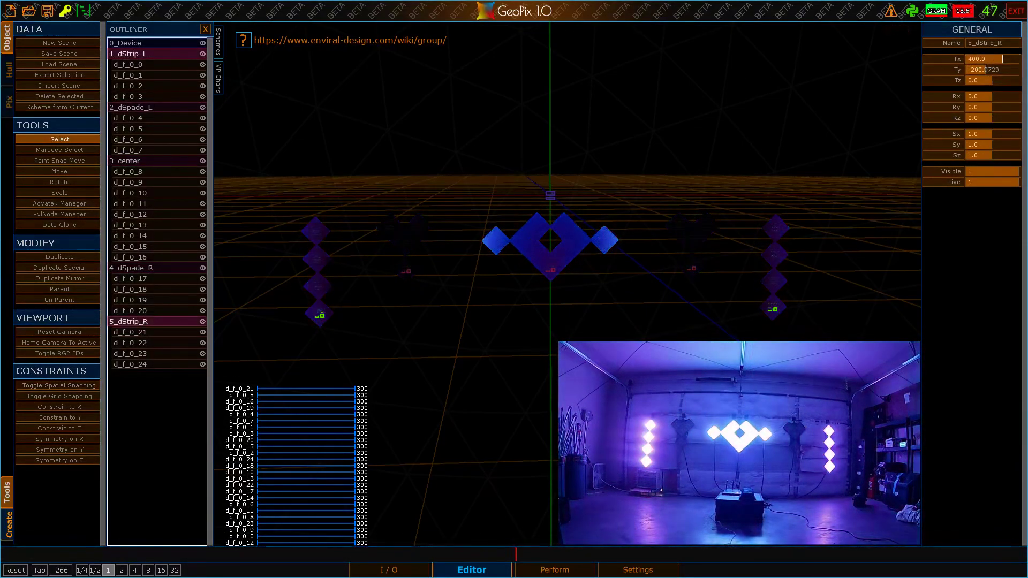
double_click(1006, 70)
text(-)
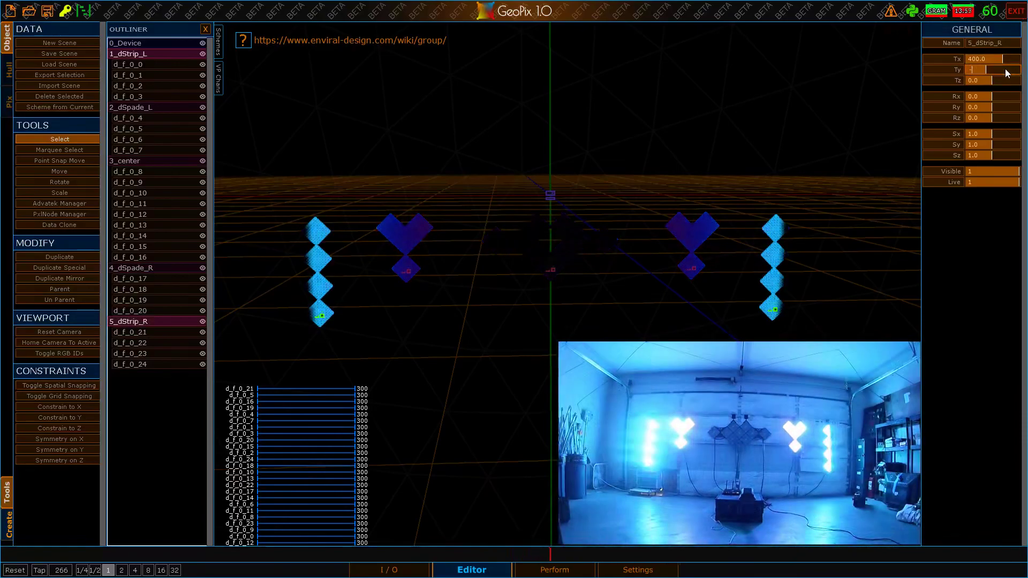
text(200)
key(Return)
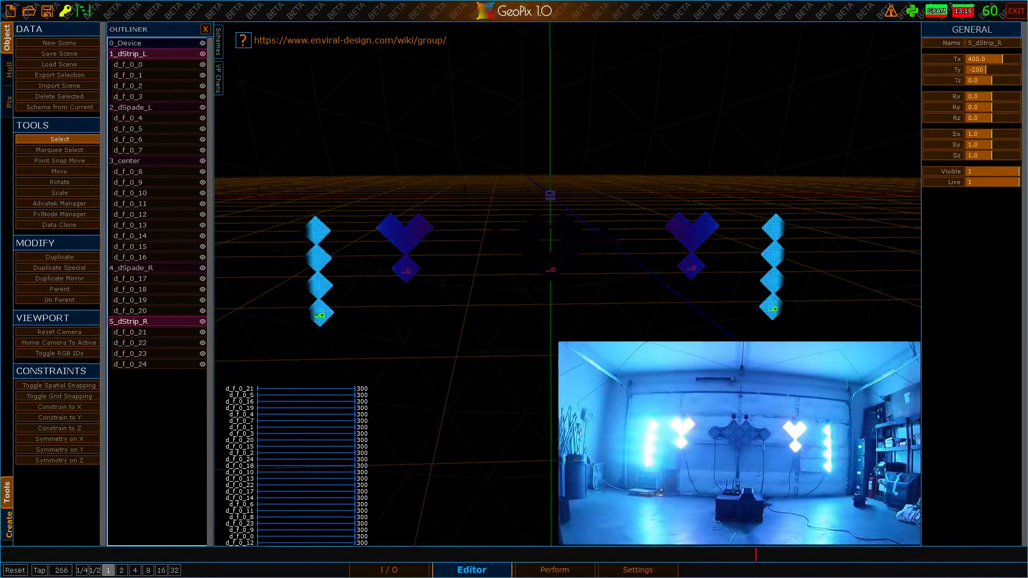
Step: Parent the five groups 1_dStrip_L through 5_dStrip_R to the 0_Device object
alt+drag(465, 188, 477, 207)
click(548, 199)
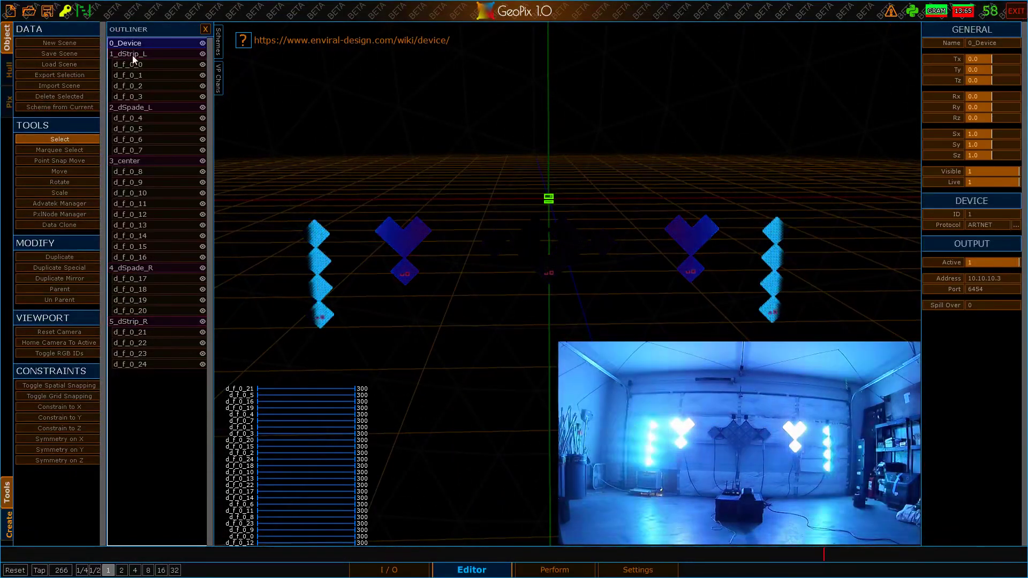
click(132, 54)
shift+click(152, 107)
shift+click(150, 160)
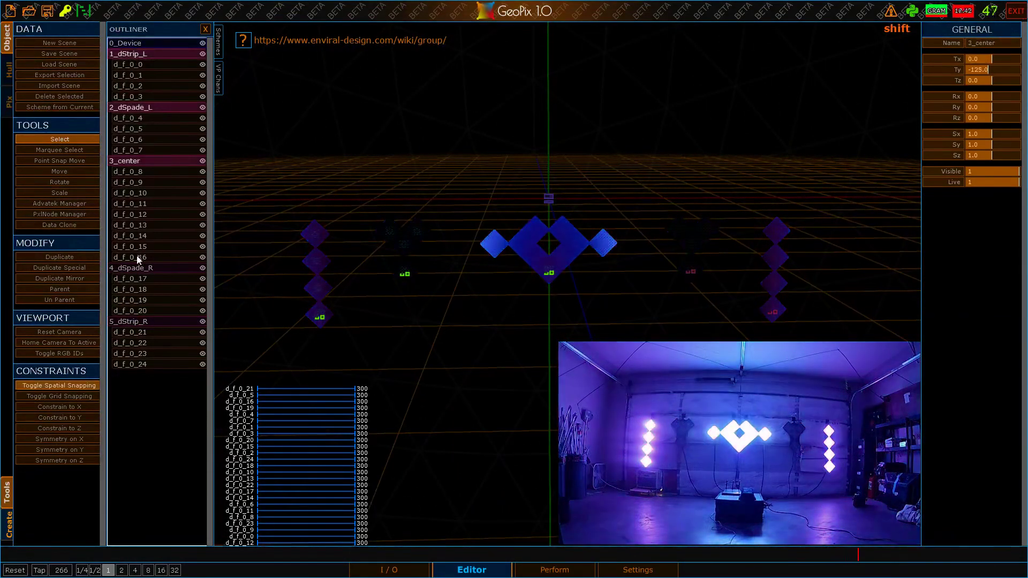
shift+click(131, 322)
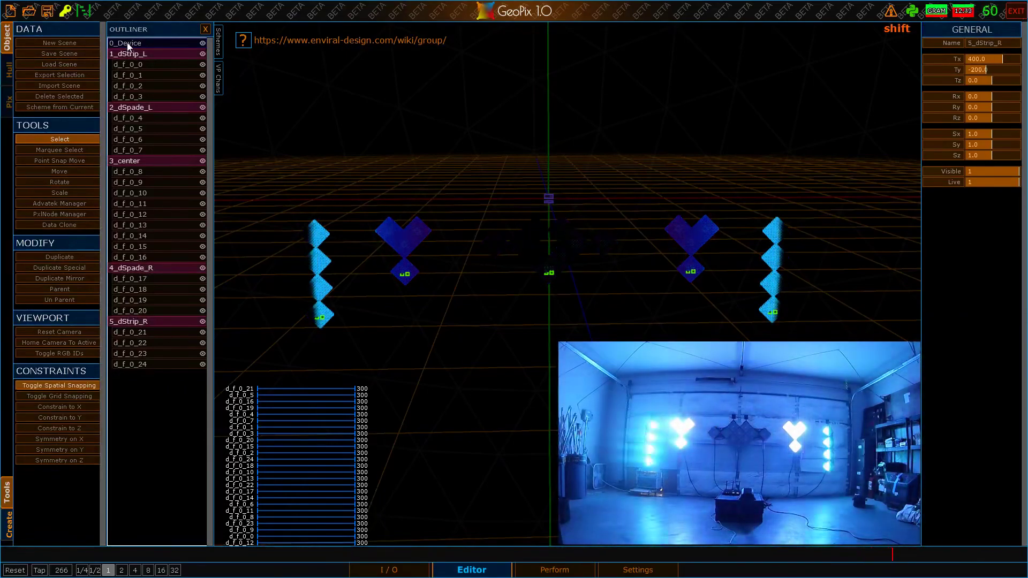
key(p)
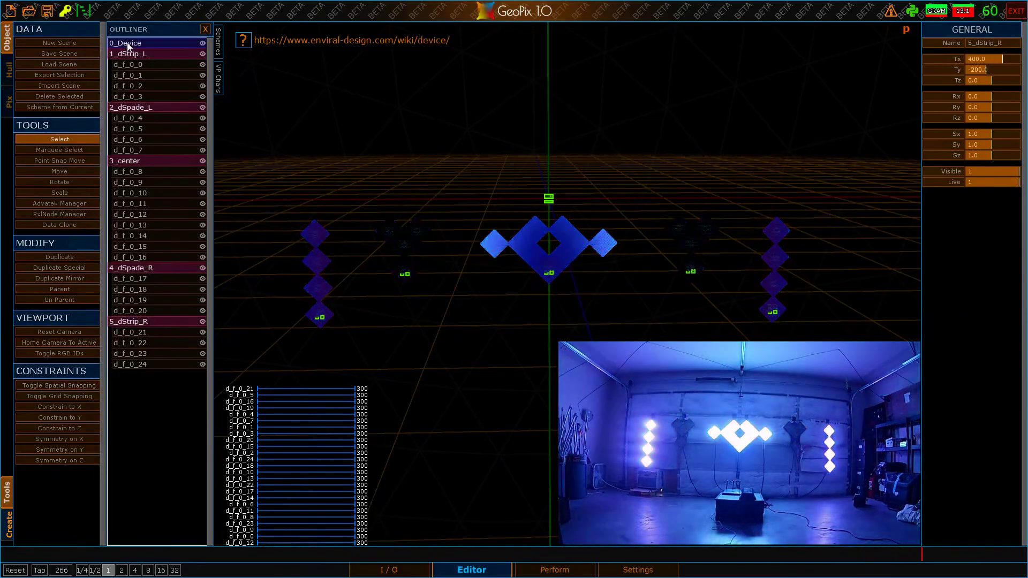
click(127, 43)
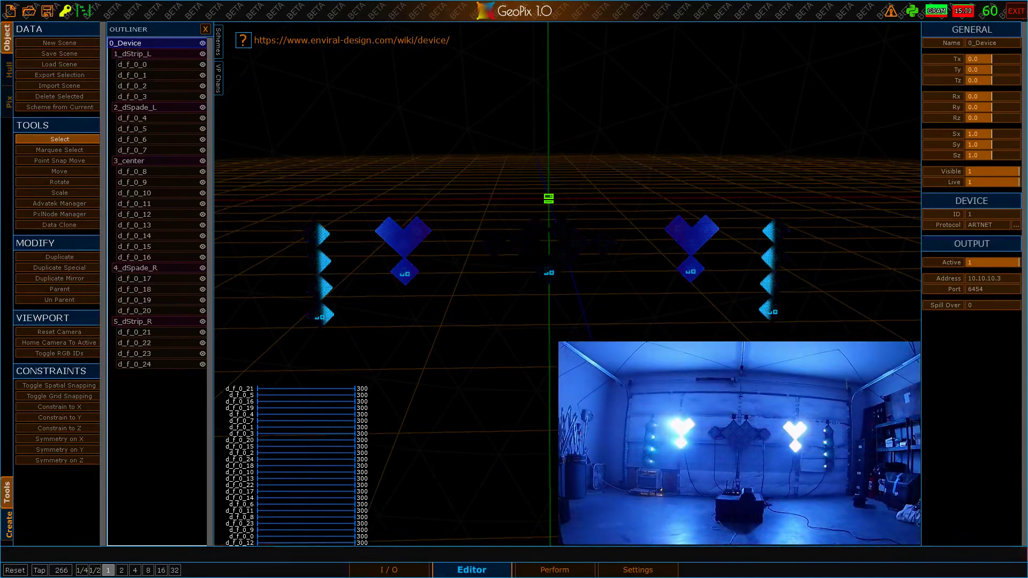
Step: Test-move the 0_Device object to check that its child groups follow it, and cancel the move
alt+right_drag(482, 241, 487, 243)
alt+drag(488, 243, 482, 274)
alt+drag(605, 257, 595, 233)
key(g)
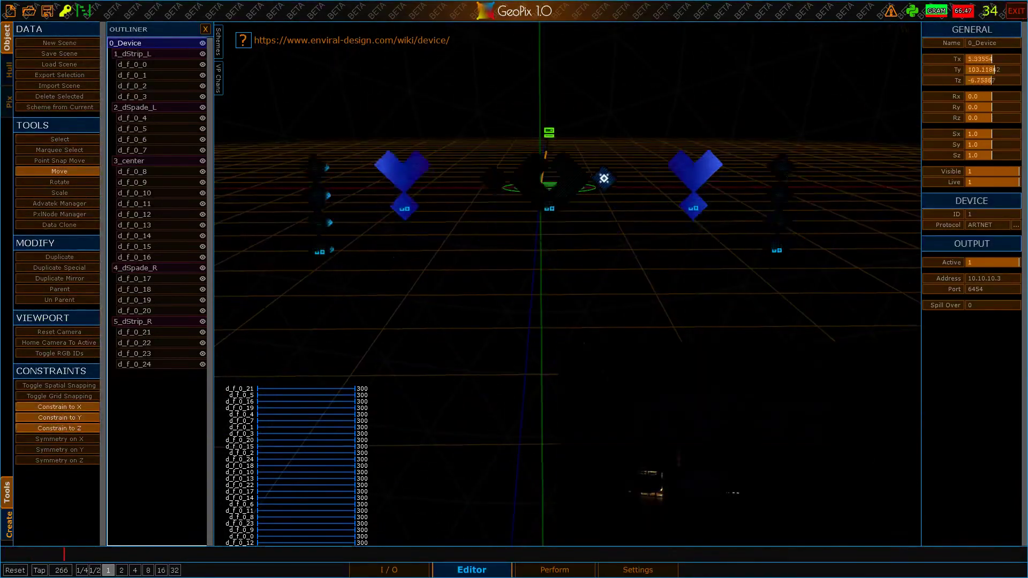
drag(525, 159, 585, 203)
key(Escape)
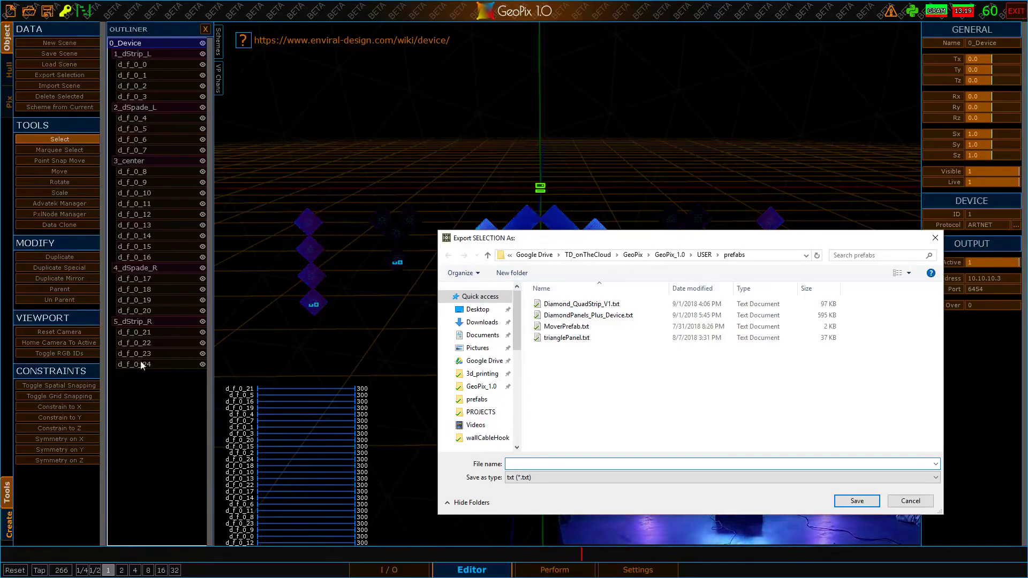
Step: Export the selected 0_Device hierarchy to the prefabs folder with the file name Stage_Diamonds
drag(557, 247, 541, 243)
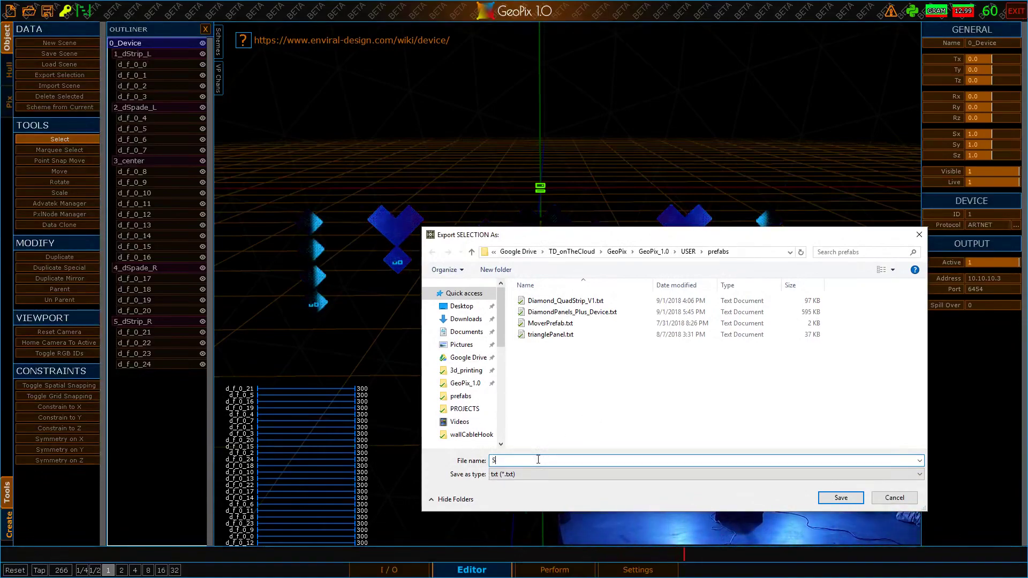
text(tage_)
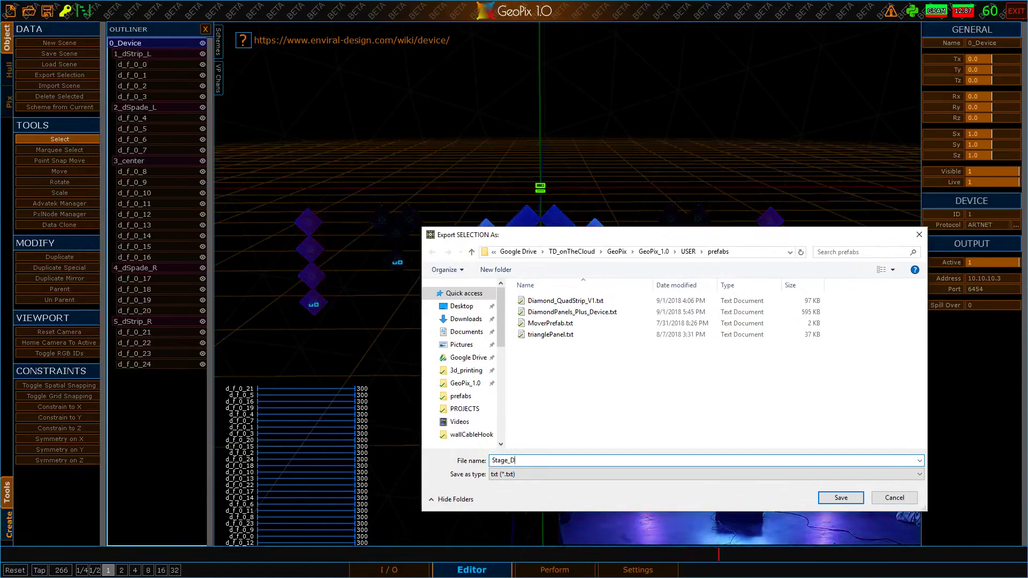
text(Diamonds)
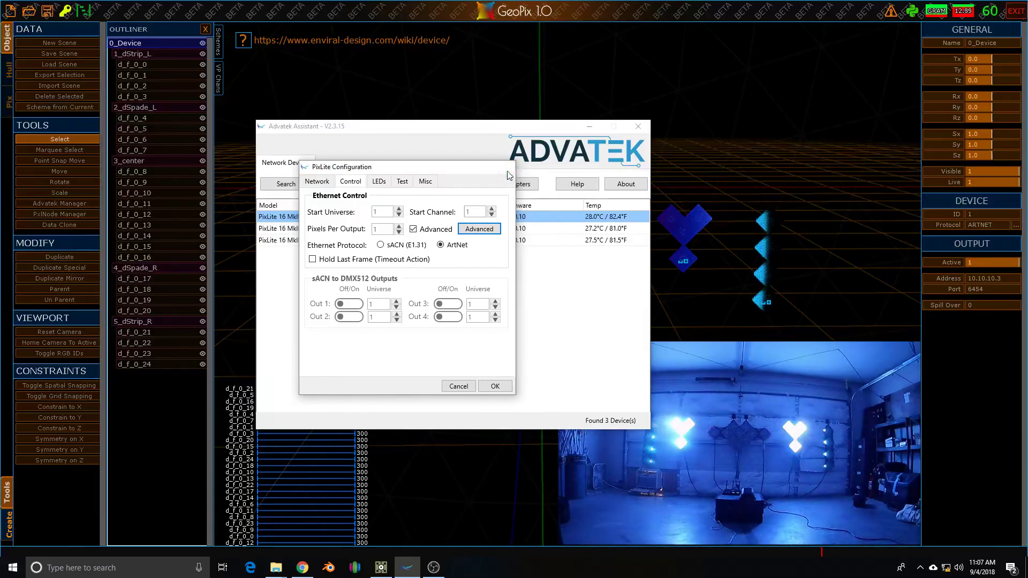
Step: In Advatek Assistant, close the PixLite configuration and examine the nicknames and IP addresses of the listed PixLite 16 MkII controllers
click(508, 168)
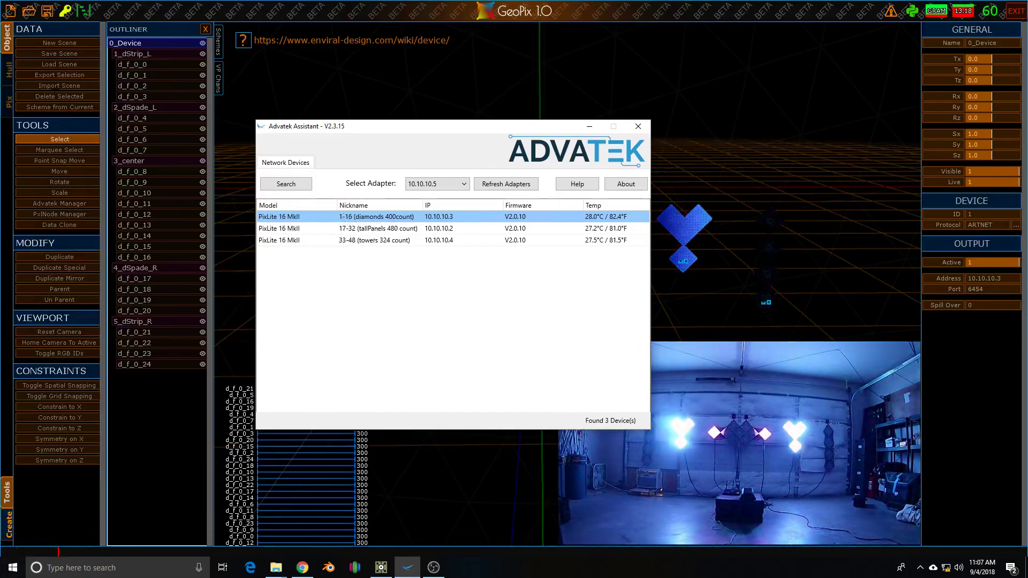
click(376, 230)
click(386, 242)
click(384, 230)
click(387, 218)
click(392, 230)
click(397, 241)
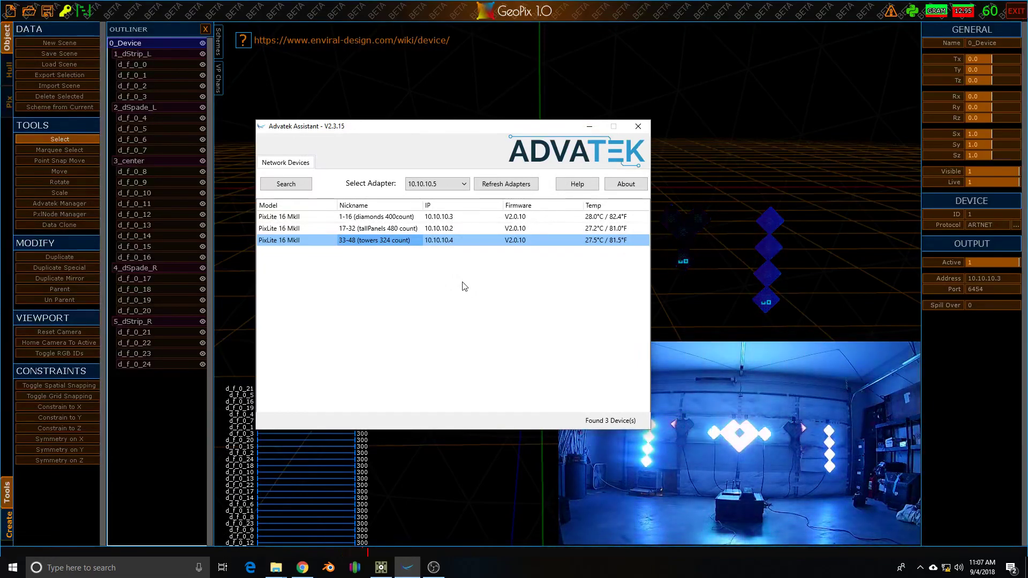
drag(530, 132, 579, 155)
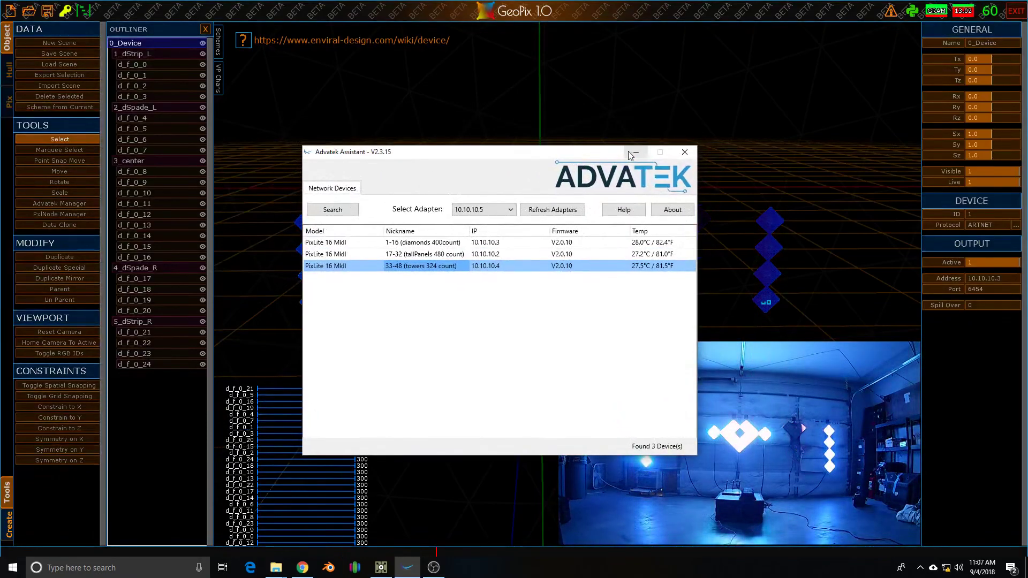